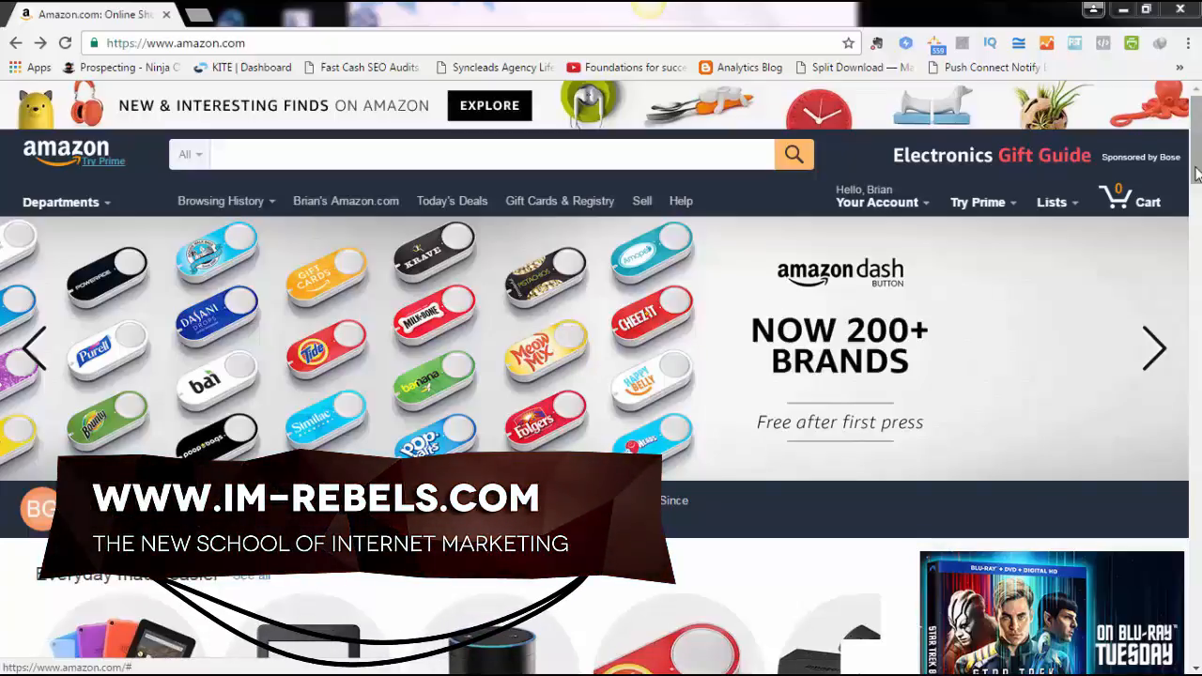
Open the Amazon Echo product page from the Everyday made easier section and display its second product photo.
left_click_drag(1195, 174, 1195, 222)
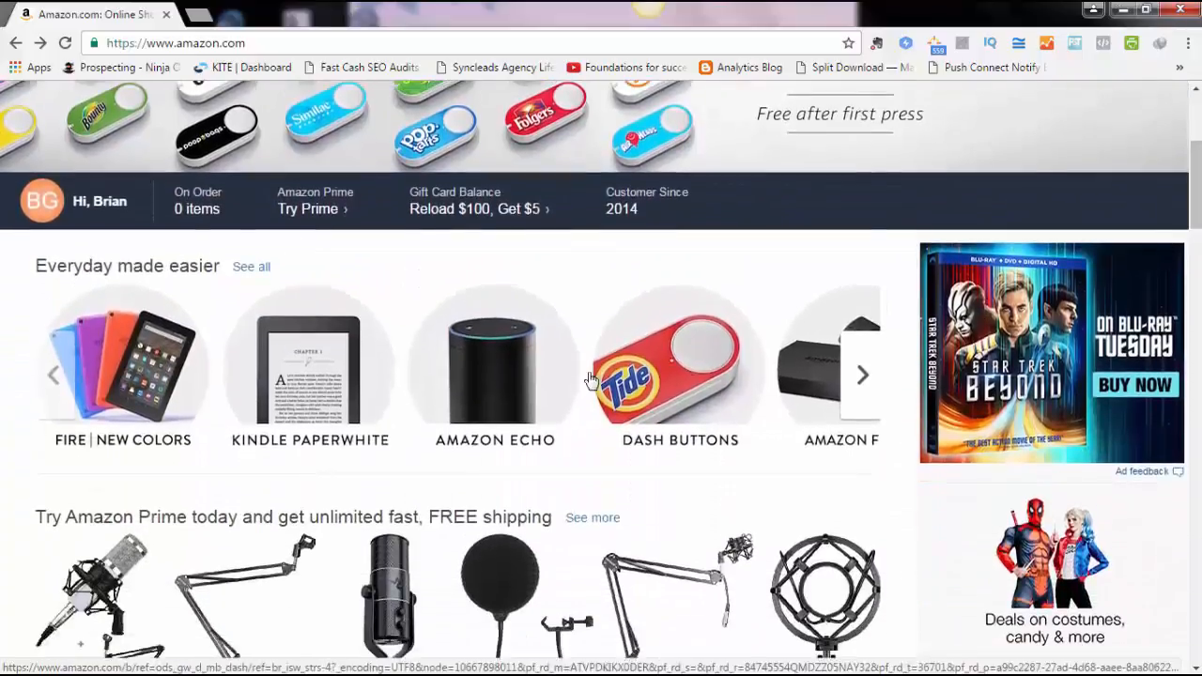
left_click(497, 373)
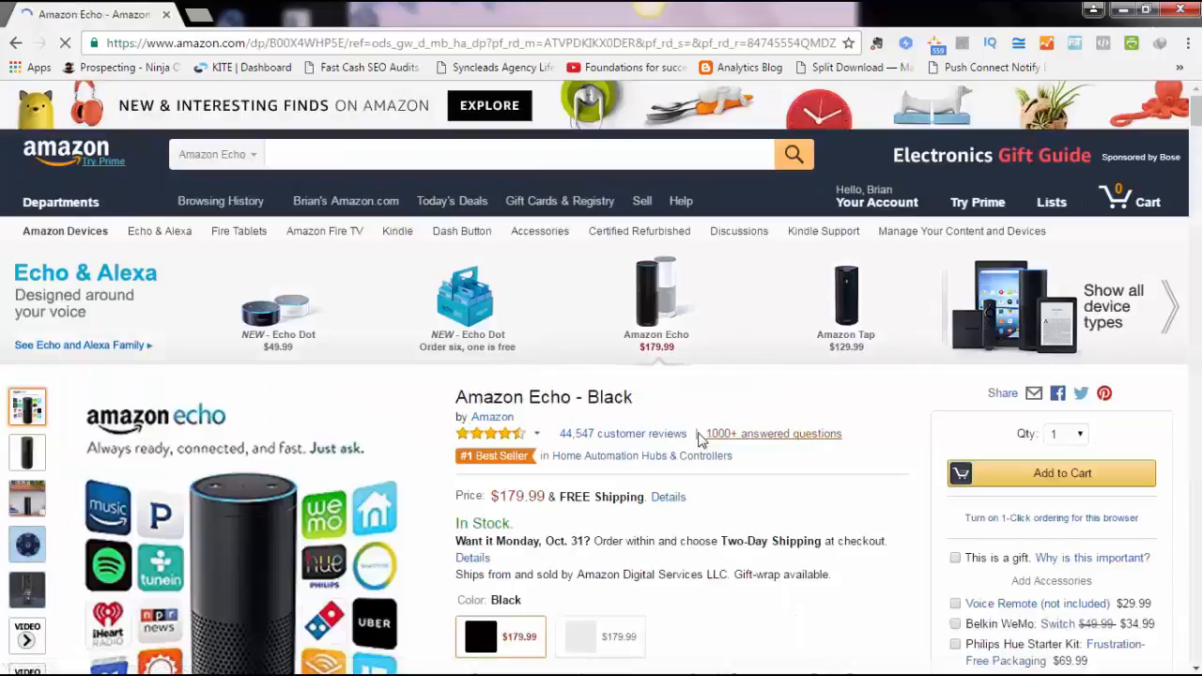
scroll(540, 427, "down", 2)
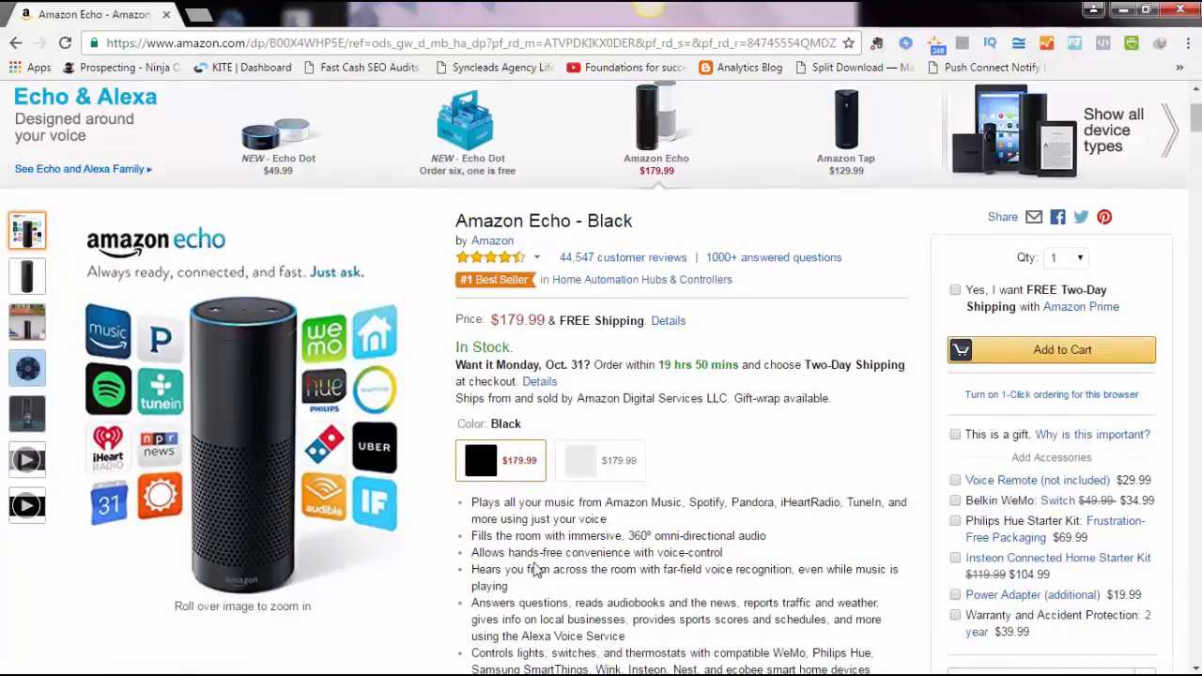
scroll(473, 564, "down", 1)
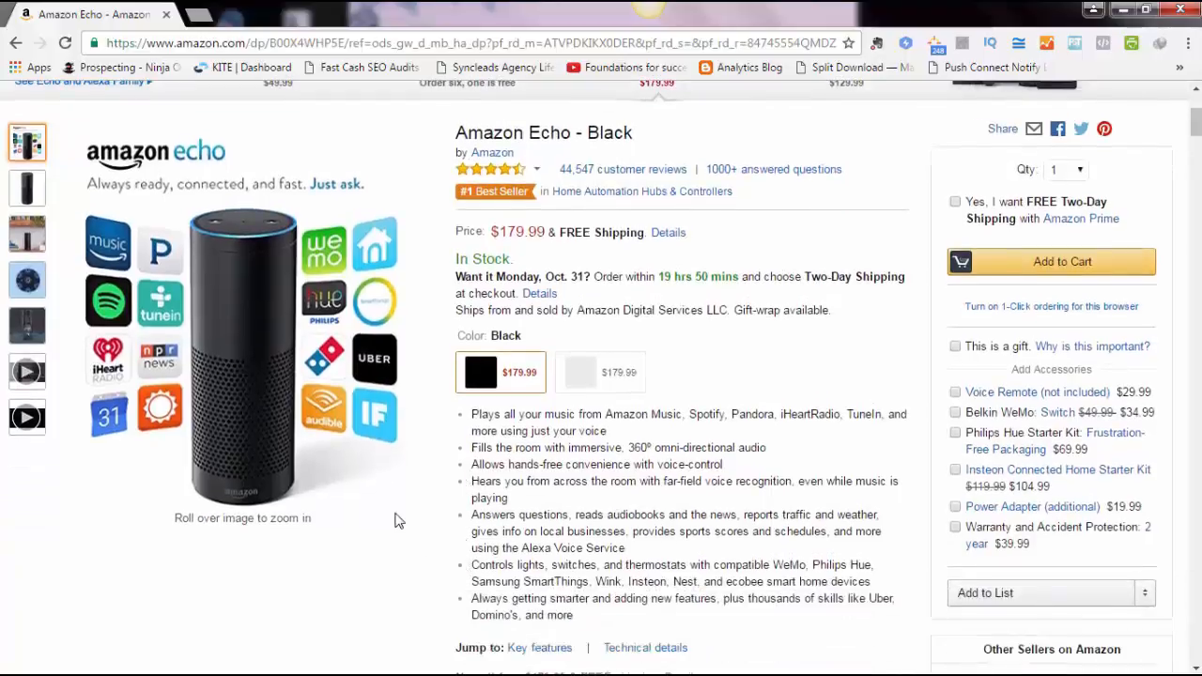
scroll(46, 418, "up", 2)
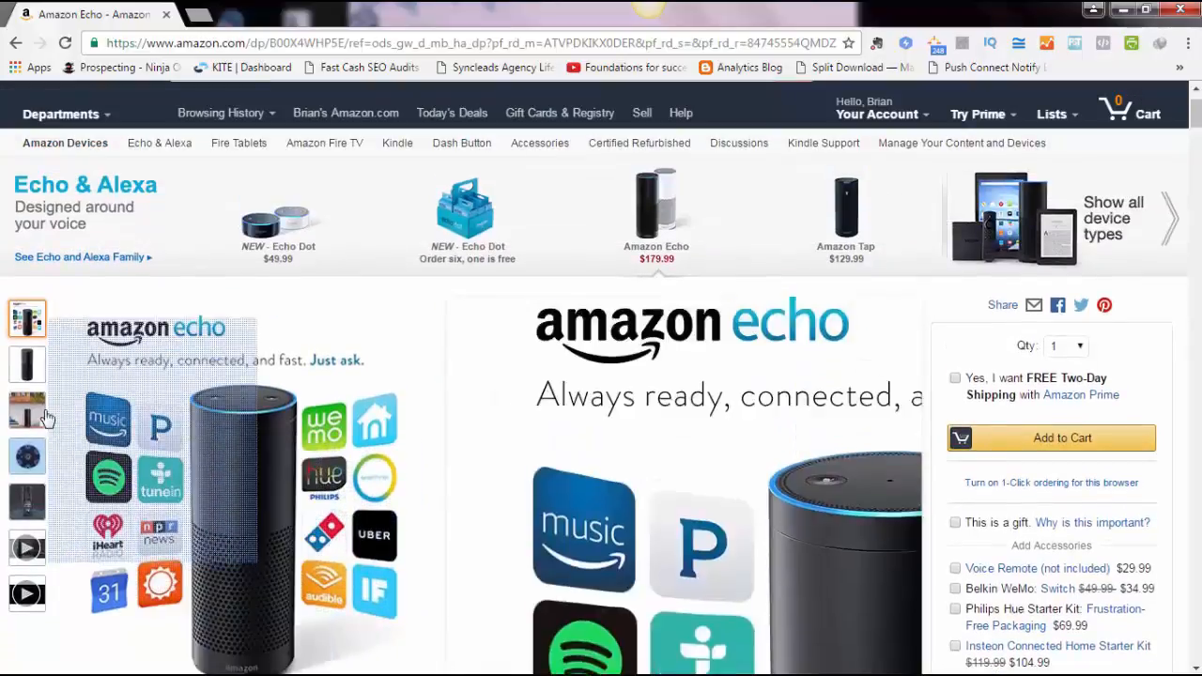
left_click(37, 376)
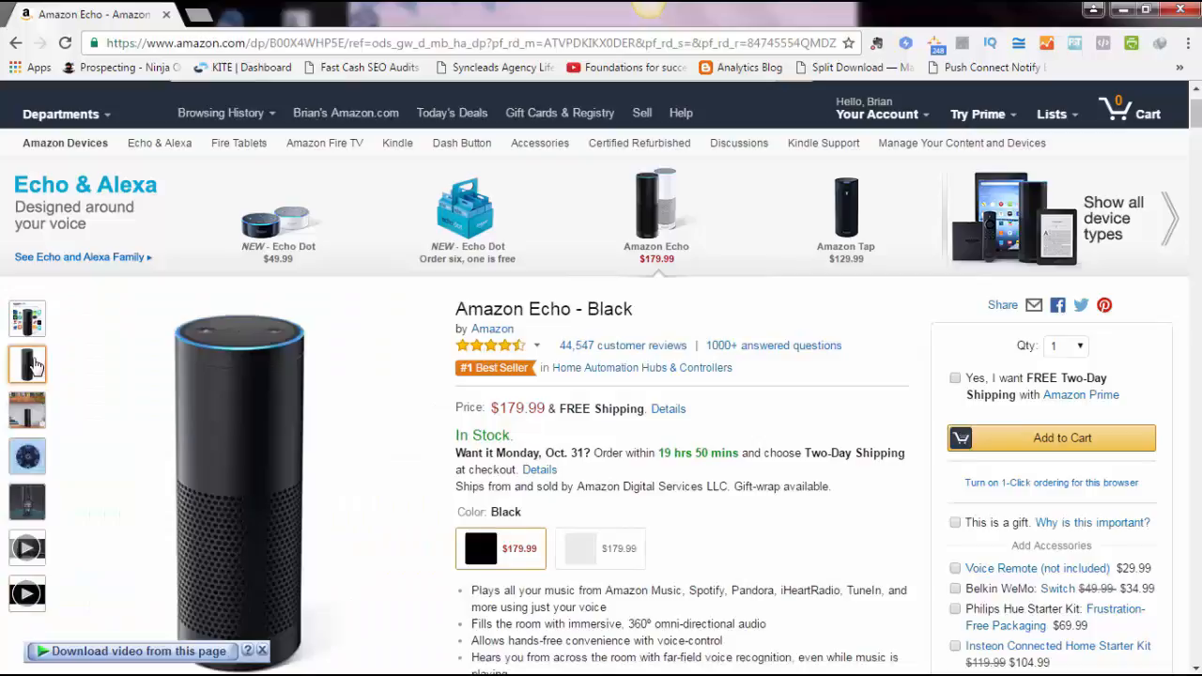
right_click(262, 428)
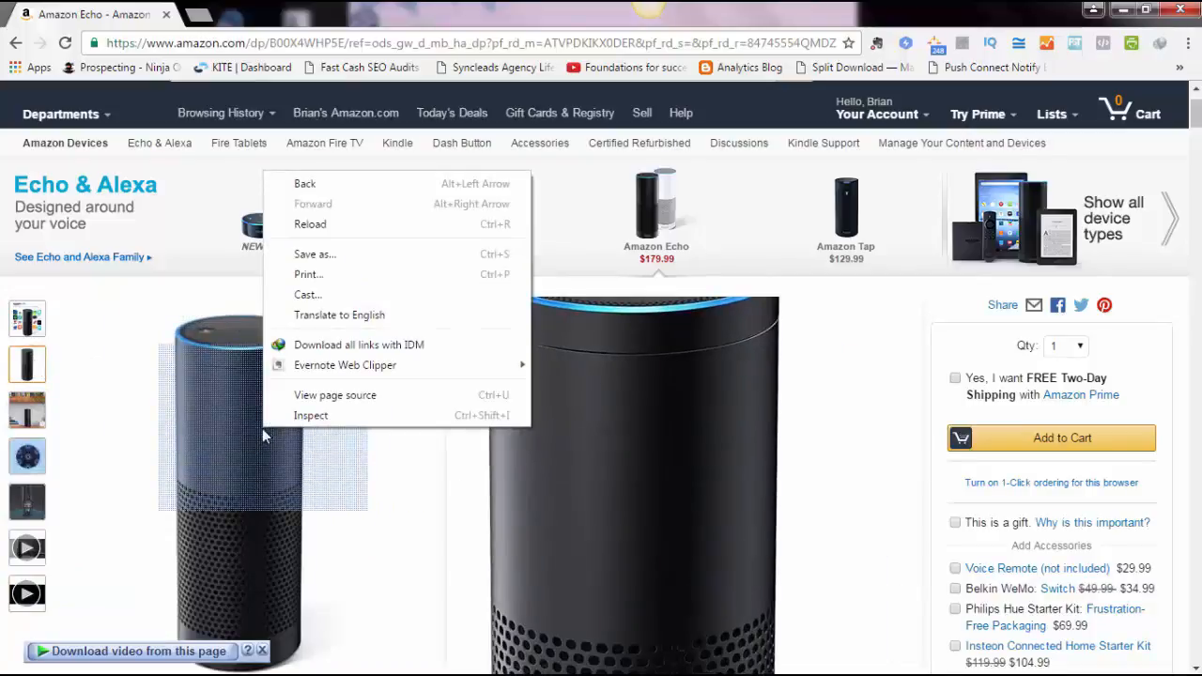
left_click(316, 258)
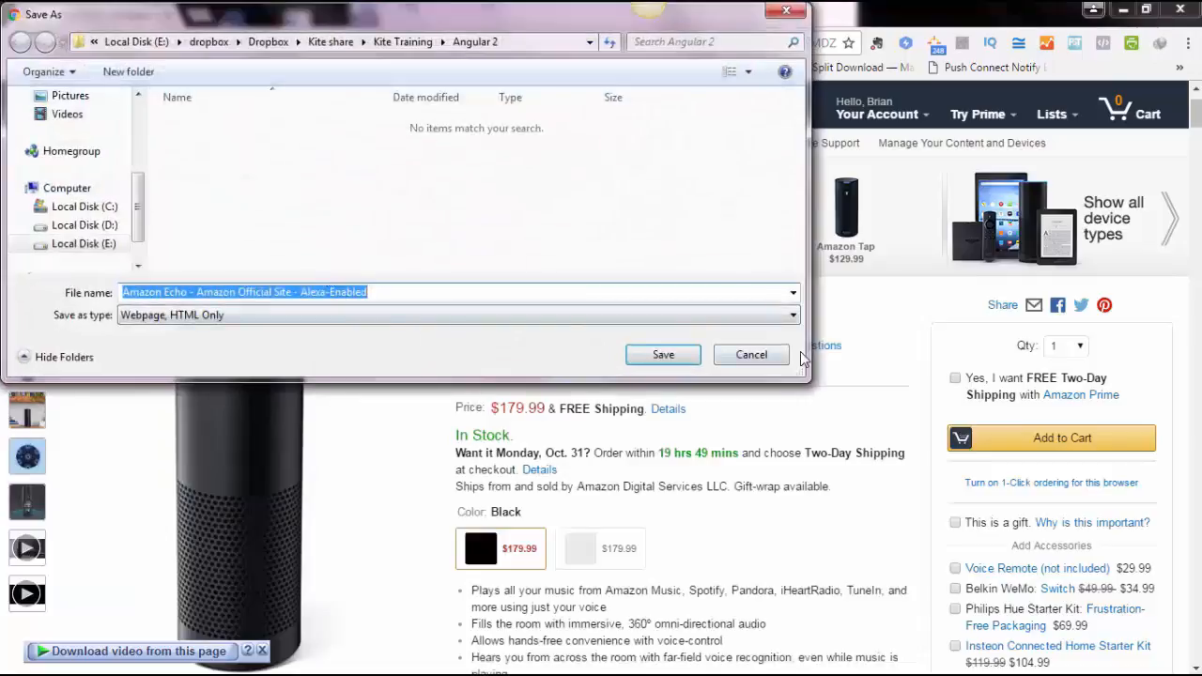
left_click(764, 354)
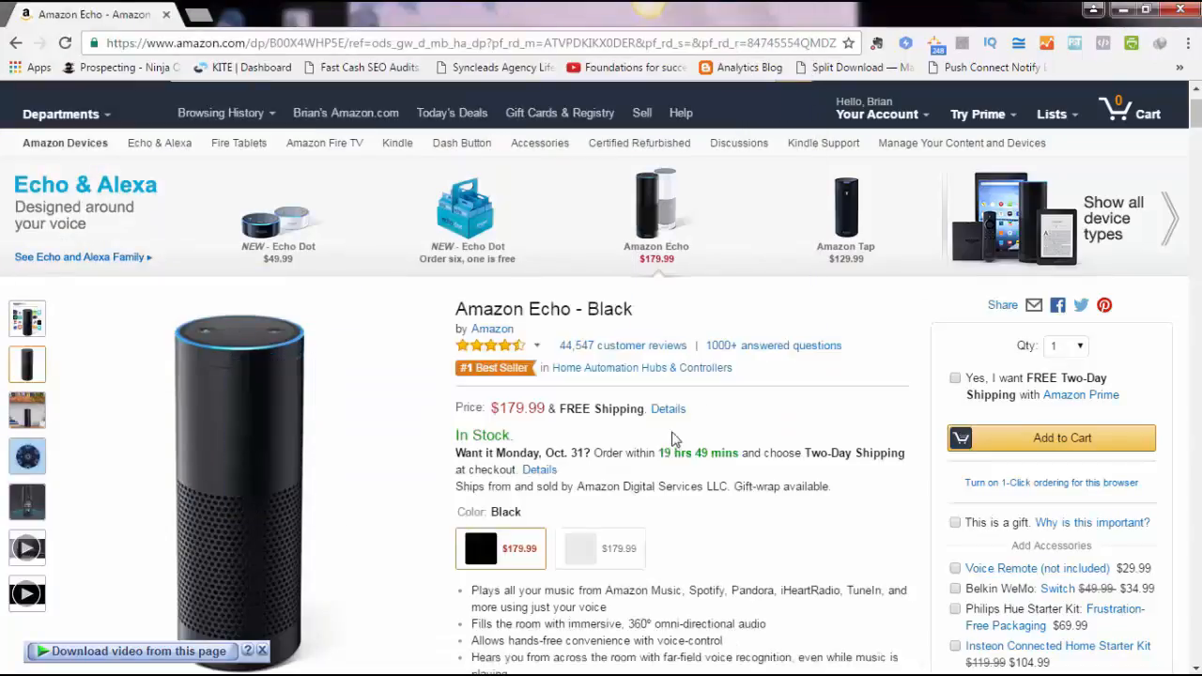
Run a Google image search for "amazon echo" in a new browser tab.
left_click(200, 19)
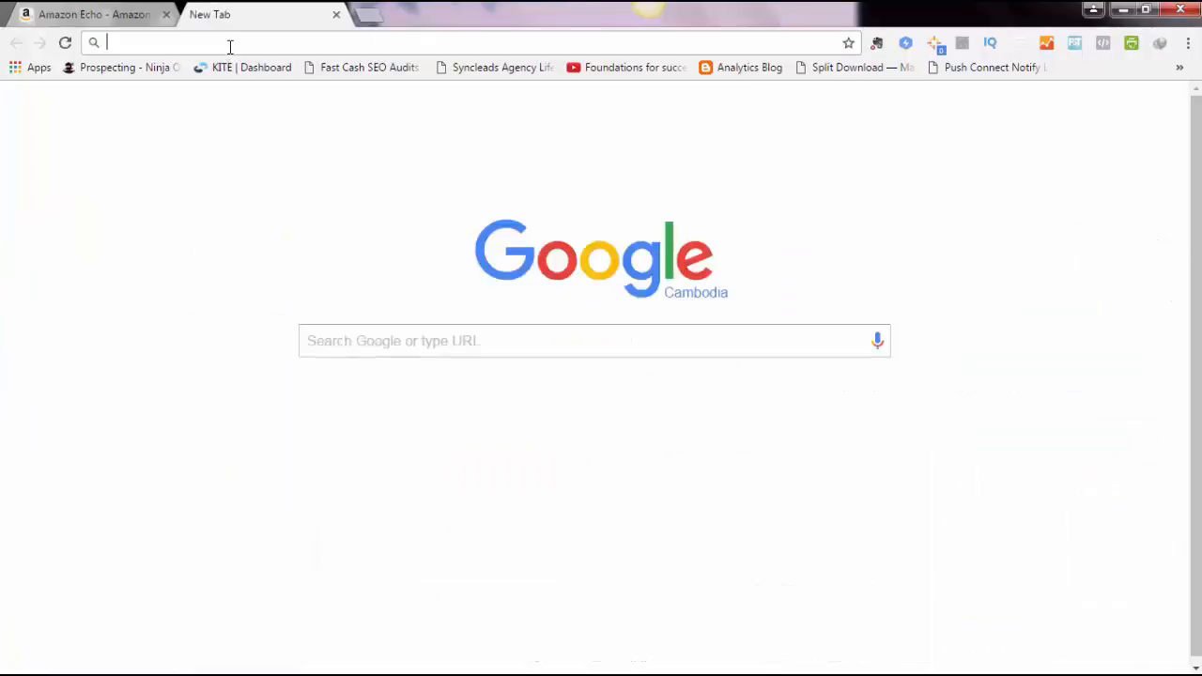
type("amazon echo")
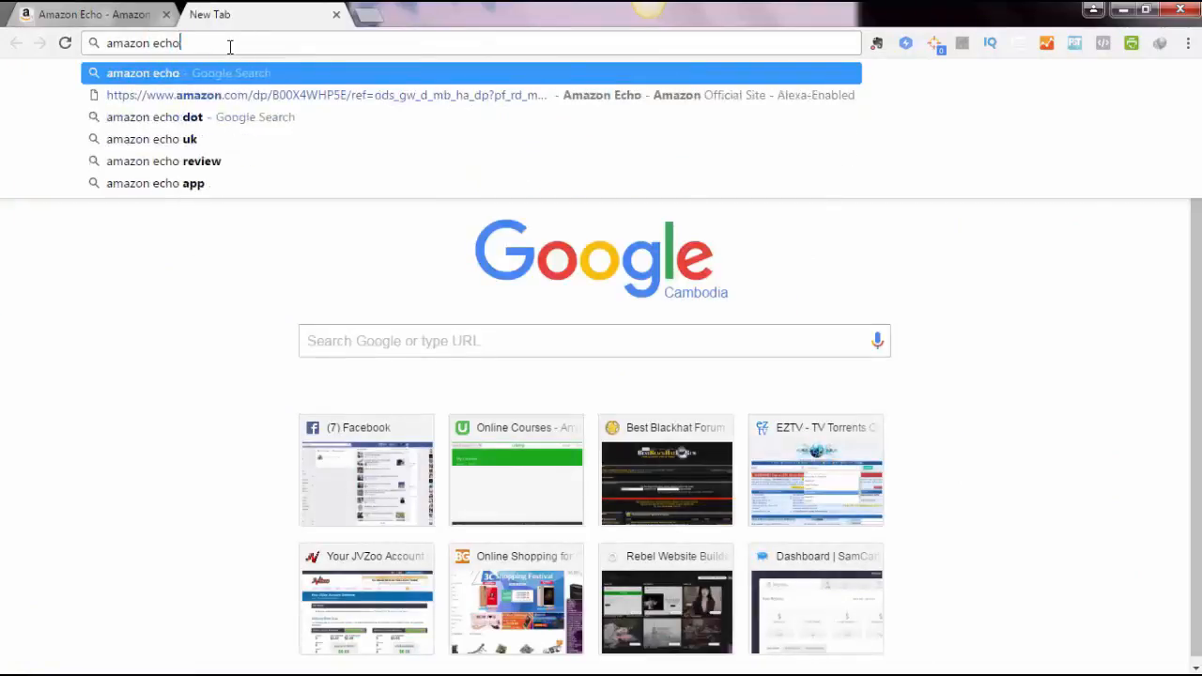
key("Return")
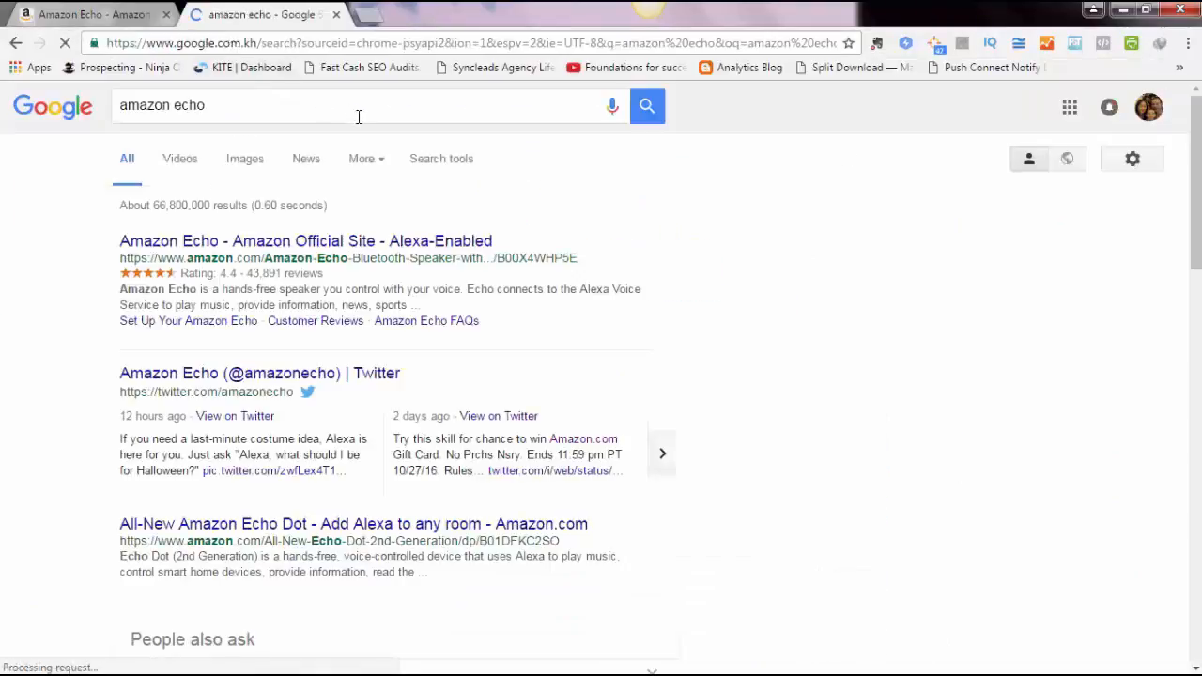
left_click(252, 160)
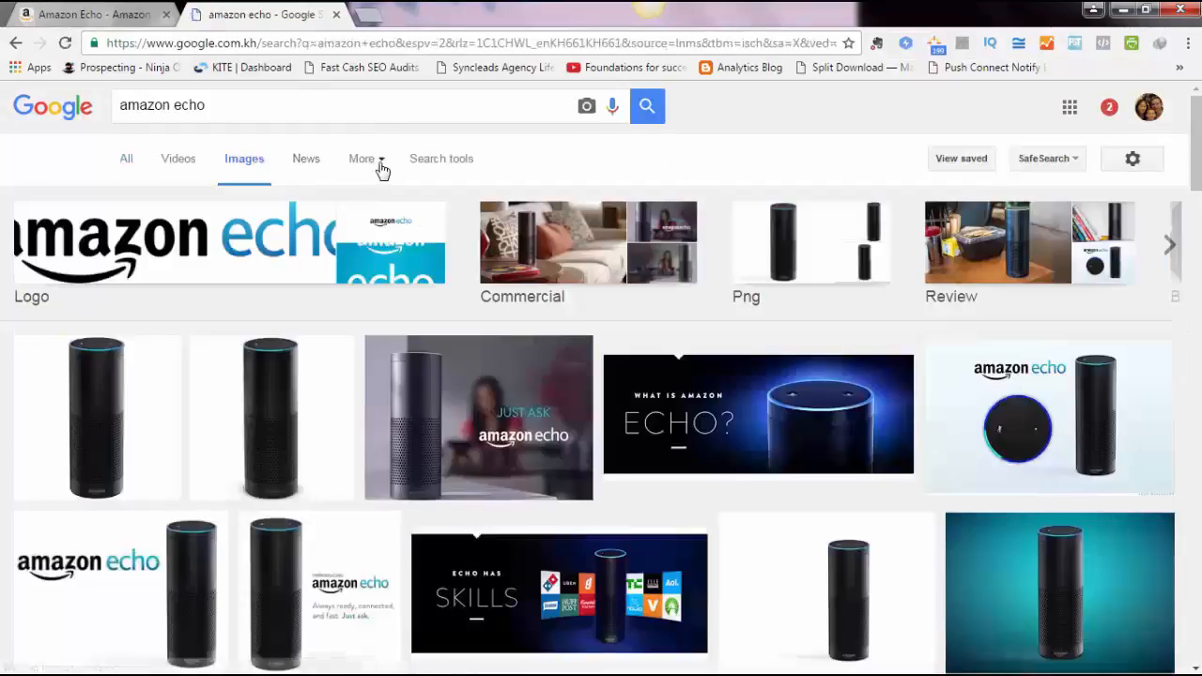
Filter the image results by usage rights to Labeled for reuse.
left_click(377, 168)
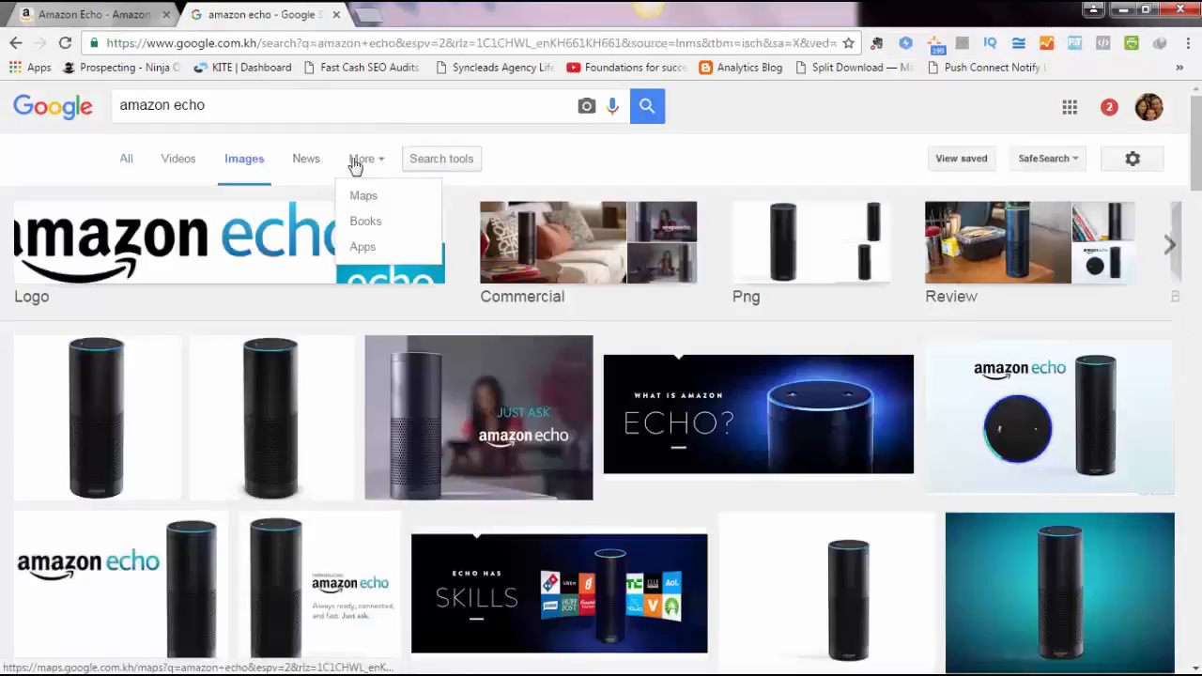
left_click(427, 163)
left_click(445, 208)
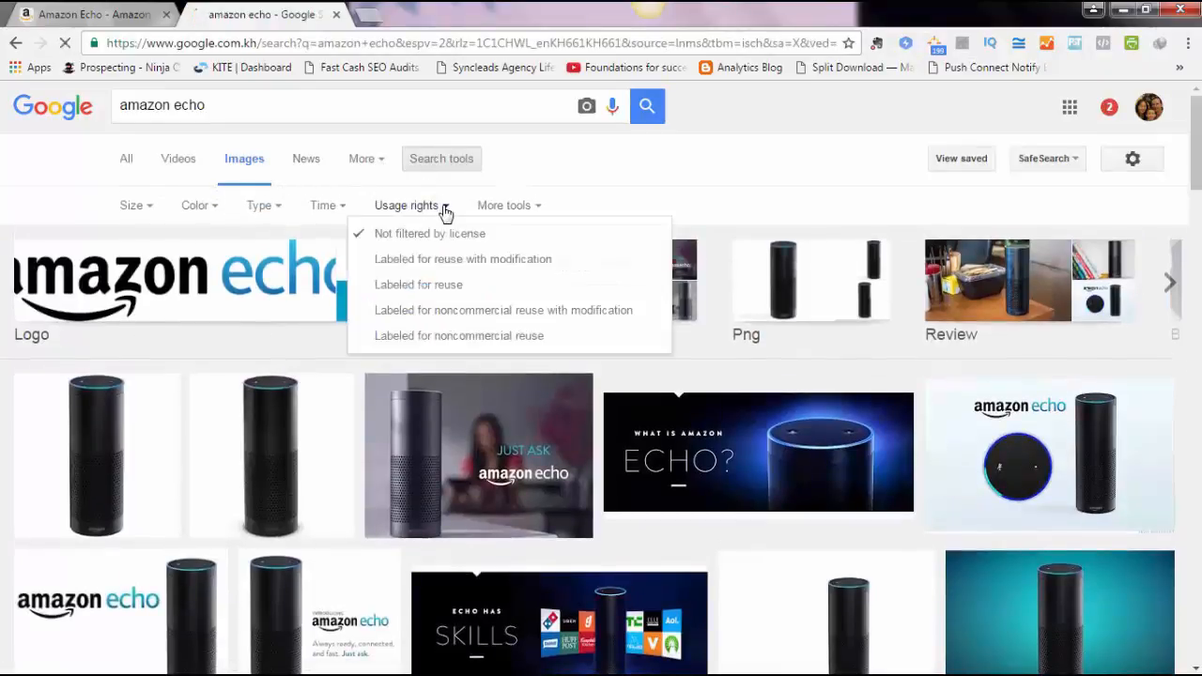
left_click(436, 285)
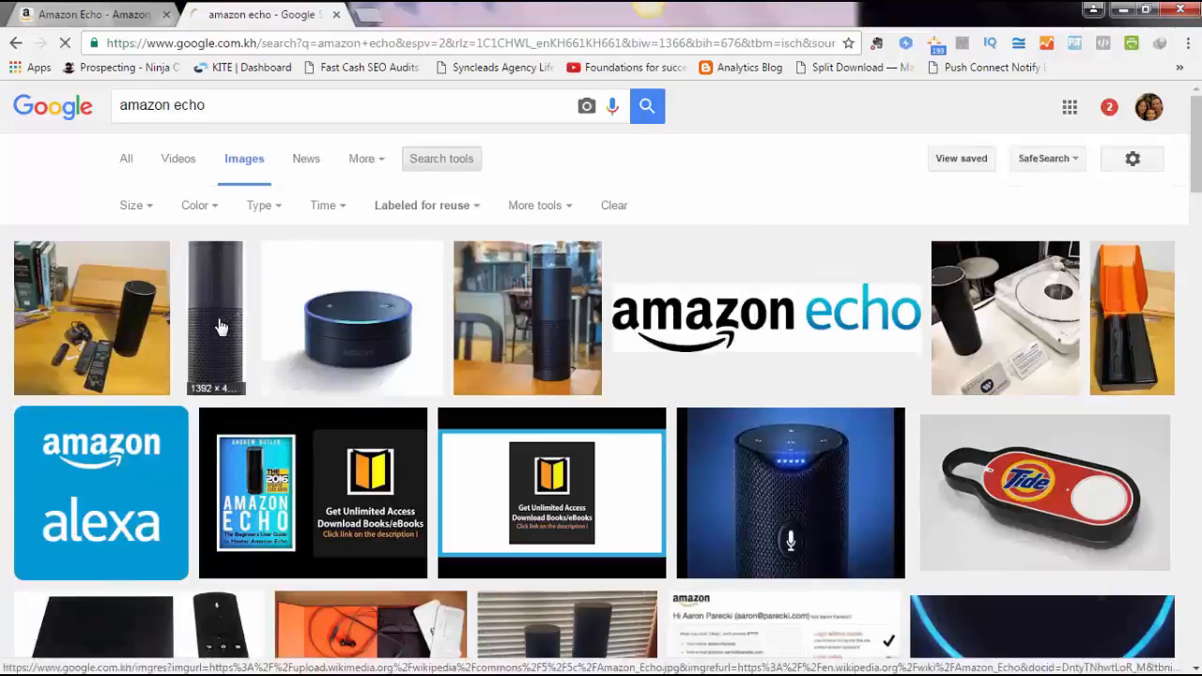
Browse the reusable image results and preview the tall Amazon Echo photo from Wikipedia.
scroll(223, 324, "down", 1)
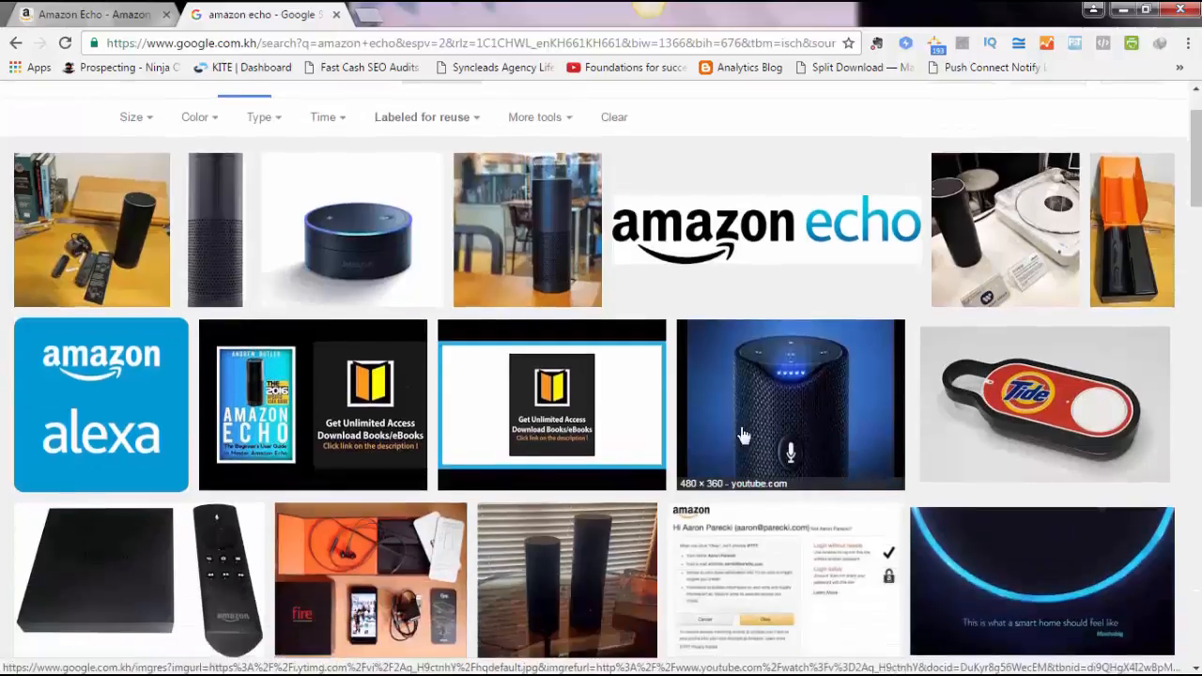
scroll(643, 454, "down", 1)
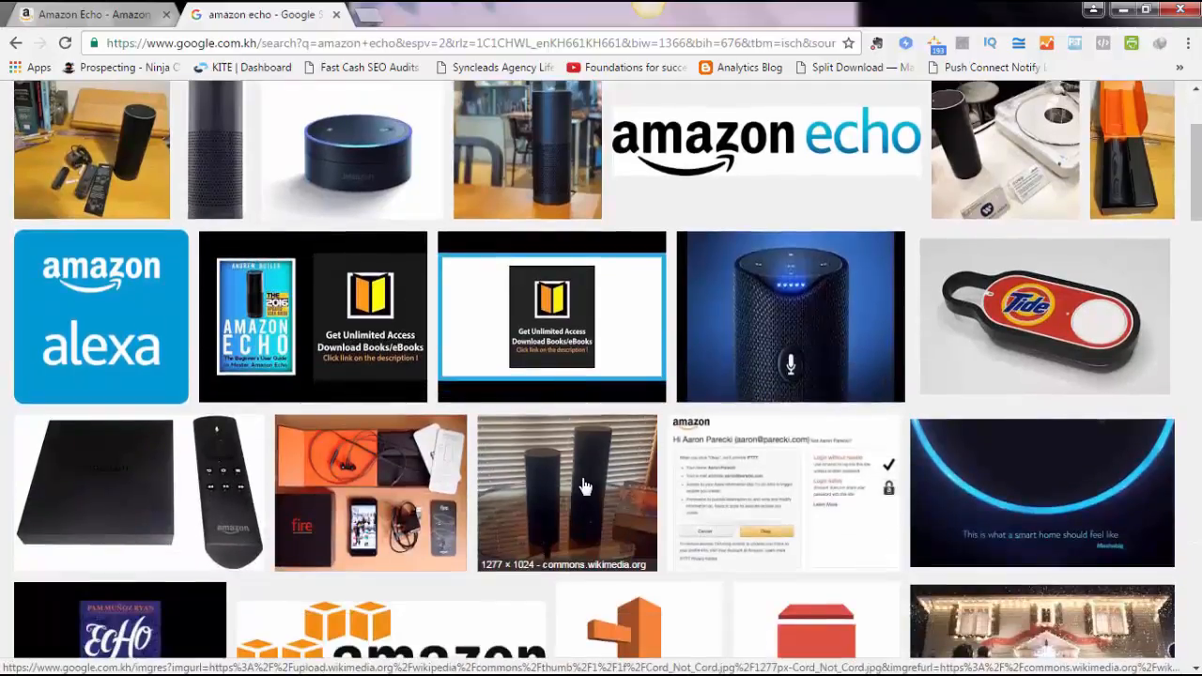
scroll(568, 484, "down", 3)
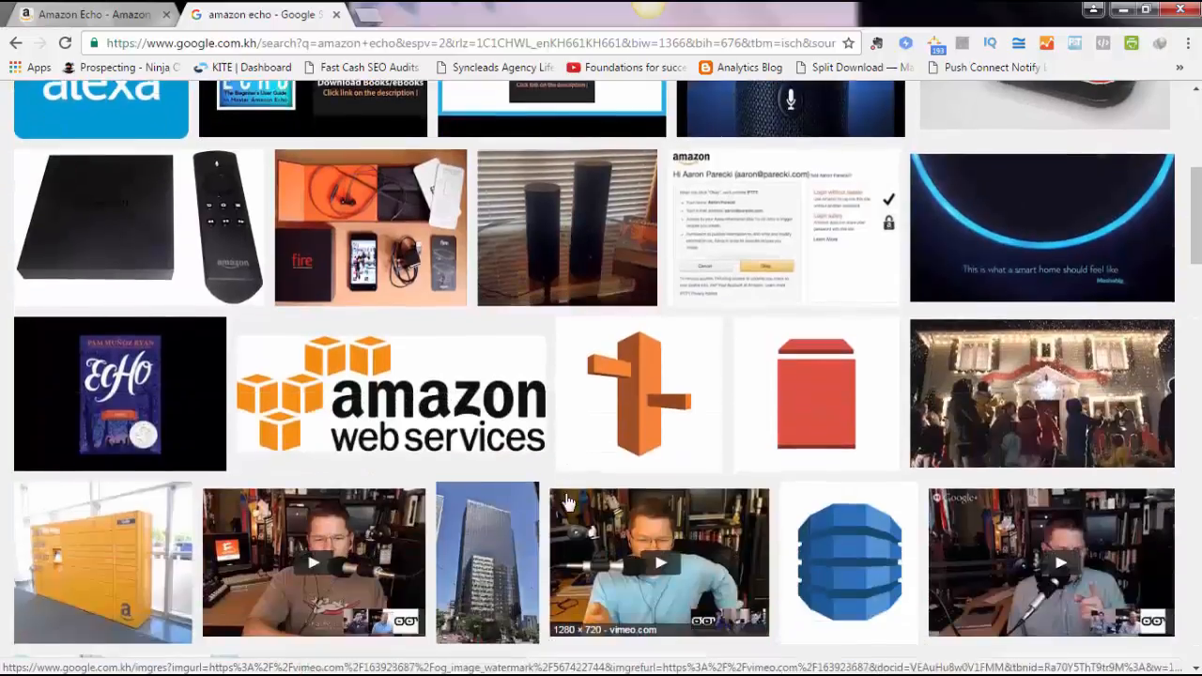
scroll(568, 502, "down", 6)
scroll(568, 502, "down", 3)
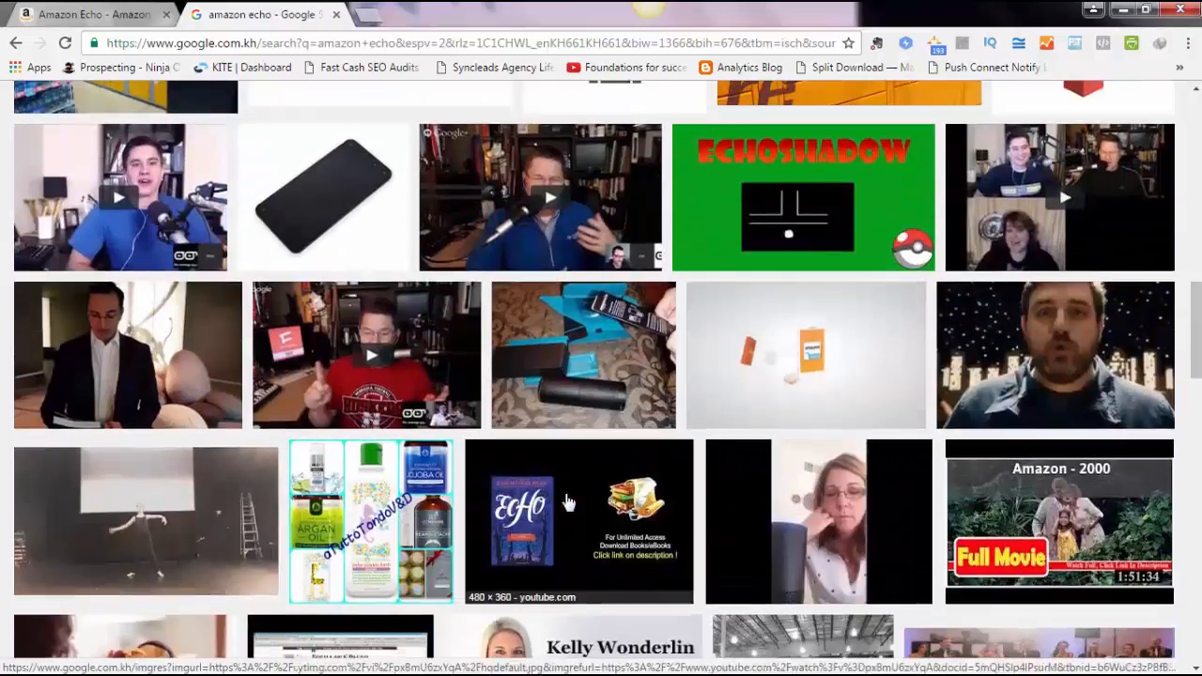
scroll(566, 502, "up", 15)
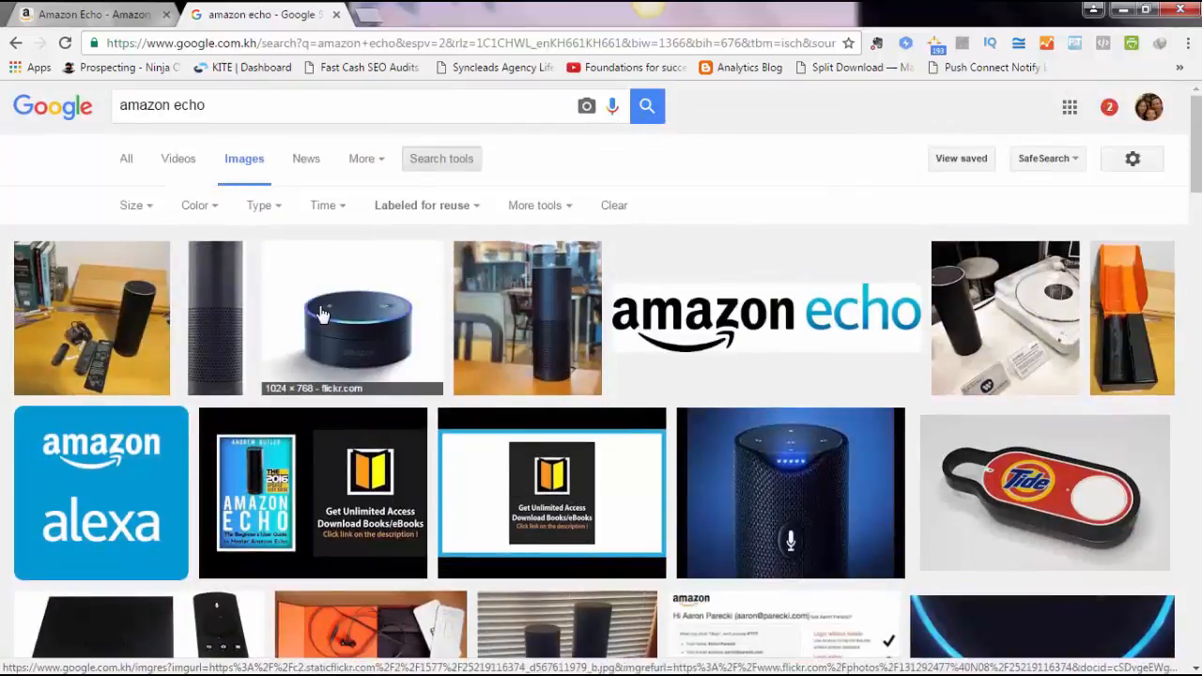
left_click(211, 316)
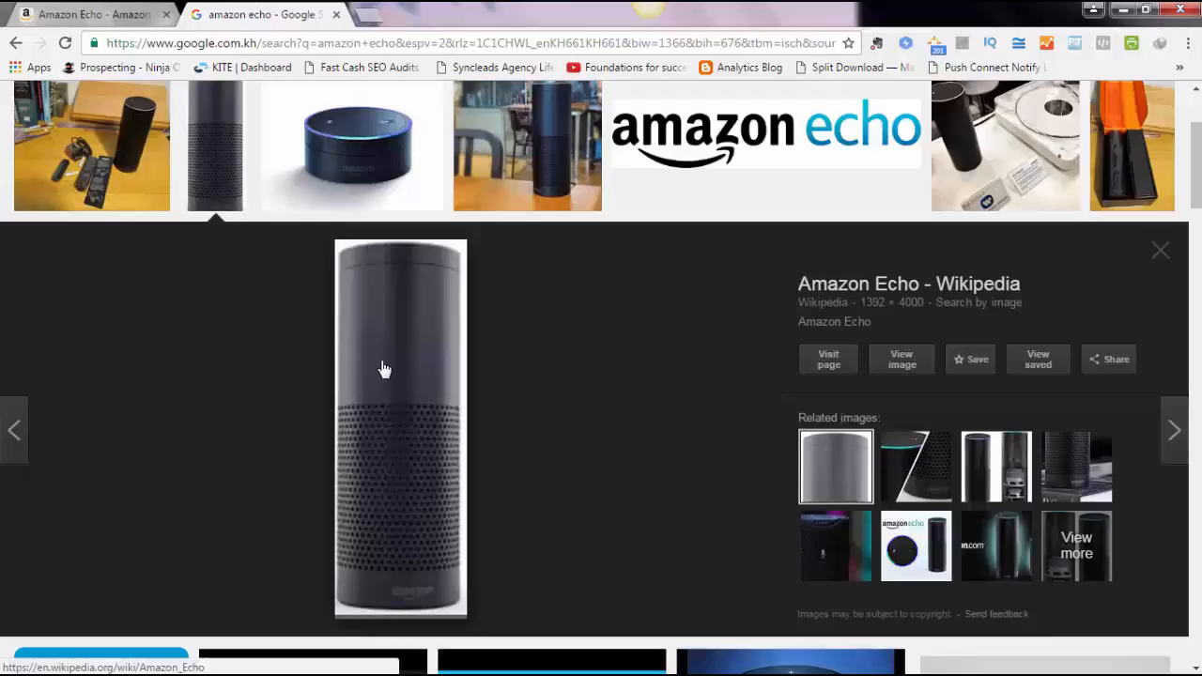
Save the Wikipedia Echo photo as the JPEG Amazon_Echo in New folder within the Pictures library, and close its preview.
right_click(422, 403)
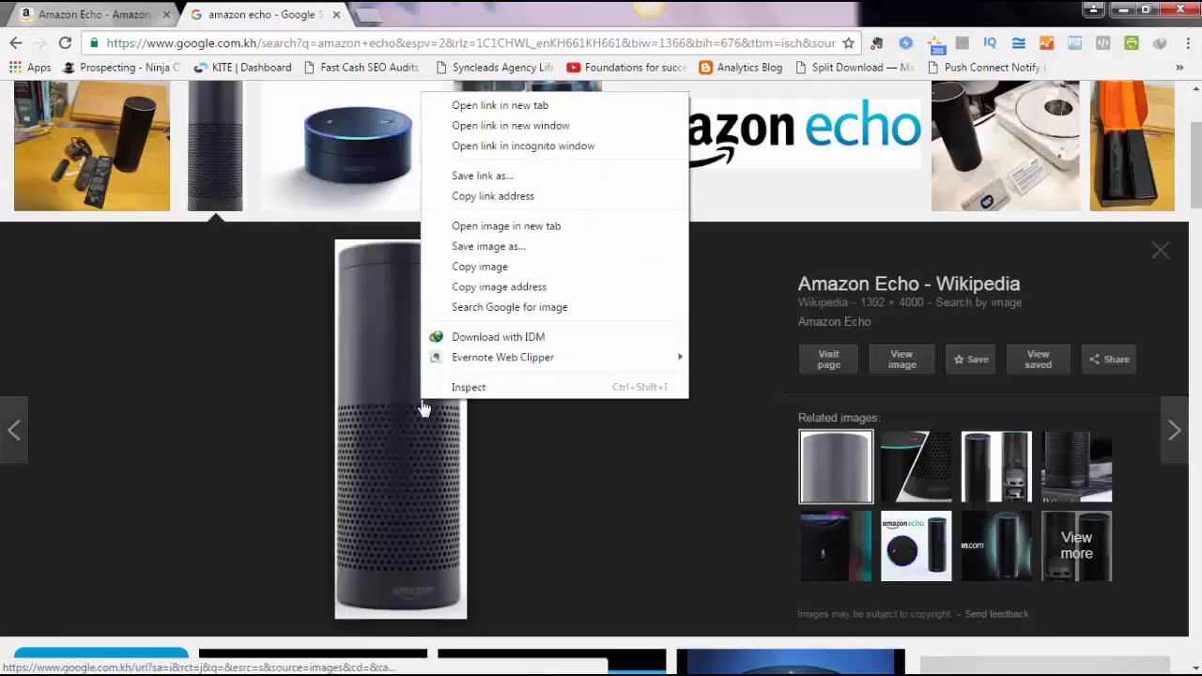
left_click(516, 247)
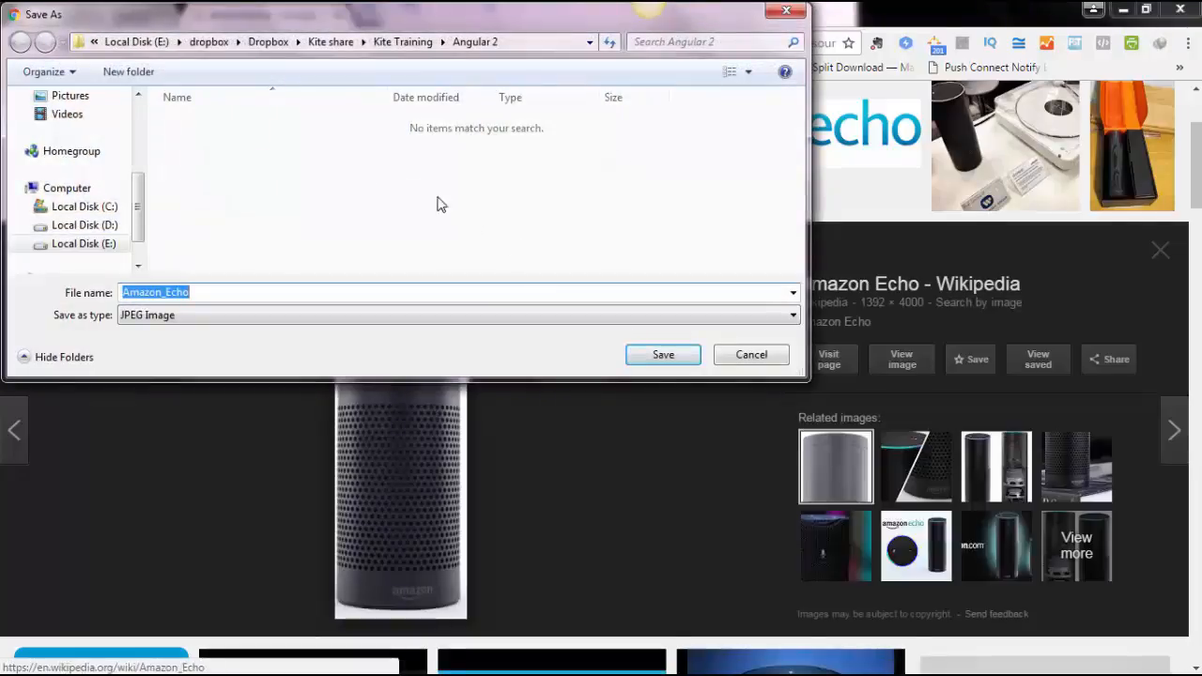
left_click(79, 97)
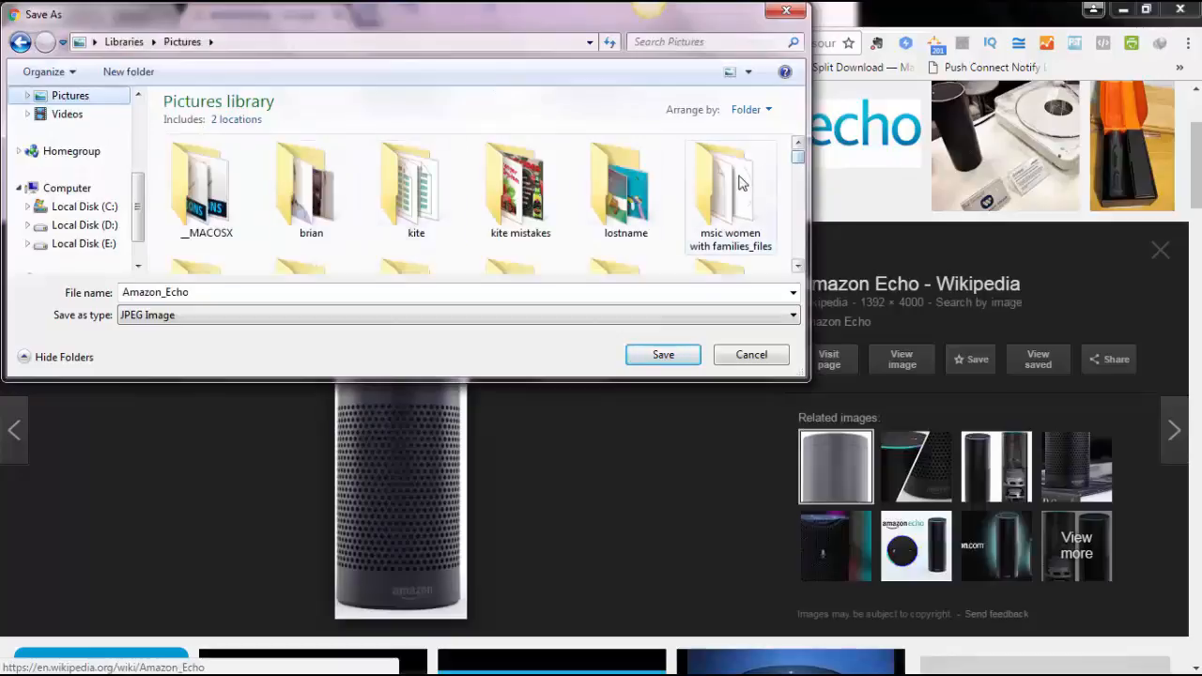
left_click_drag(798, 154, 798, 173)
double_click(418, 195)
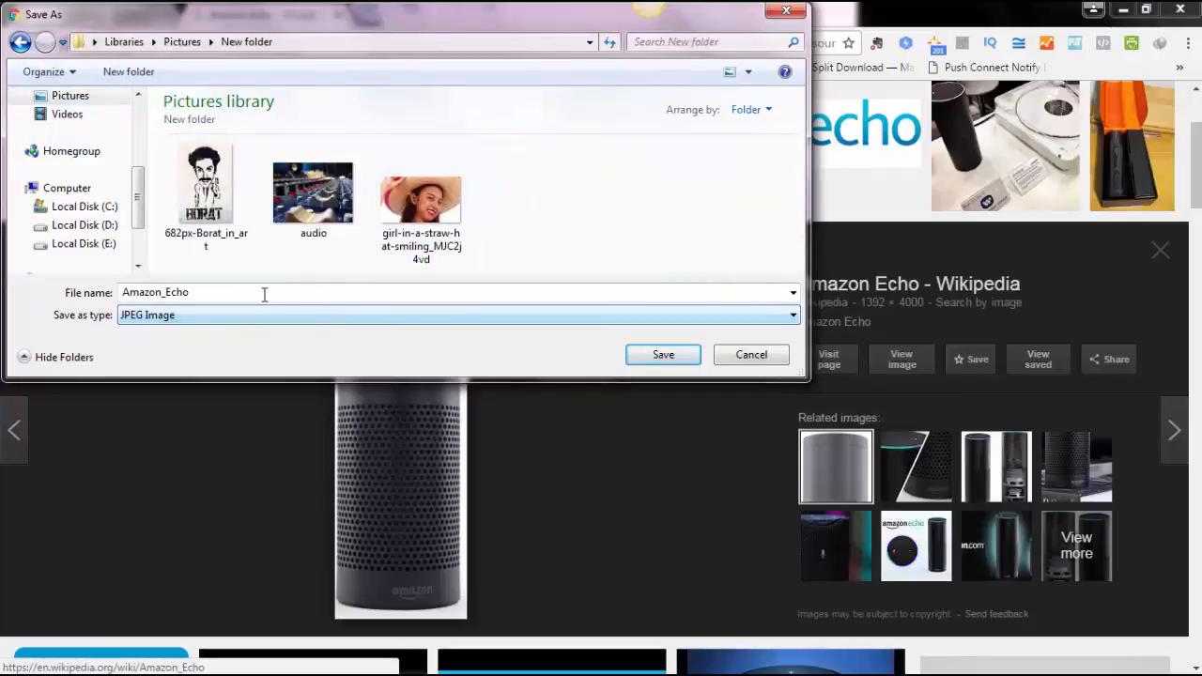
left_click(639, 353)
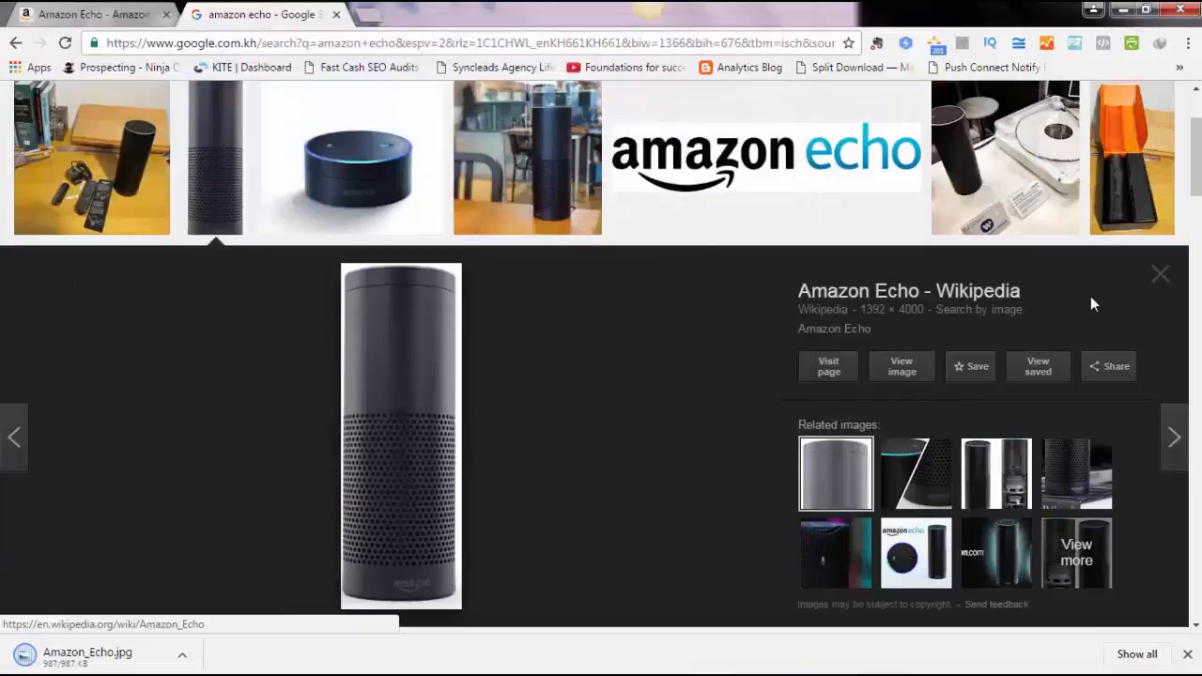
left_click(1161, 275)
Preview the Flickr photo of the Echo in its open orange box and close the preview.
scroll(748, 402, "up", 2)
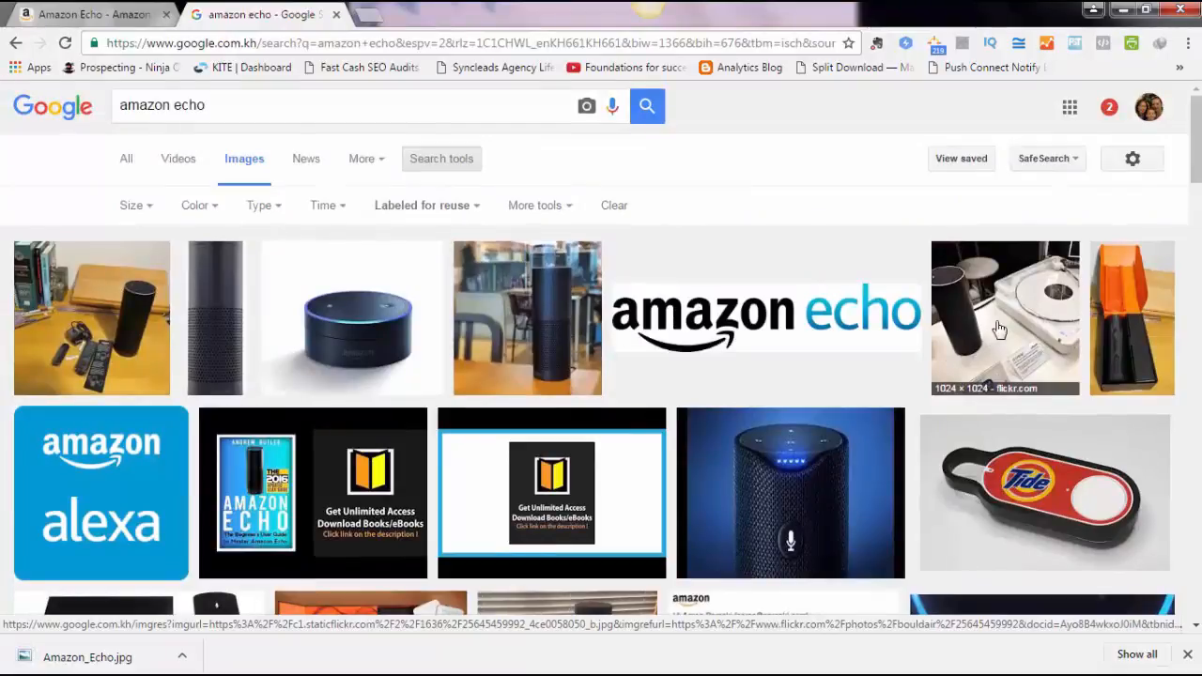
left_click(1127, 334)
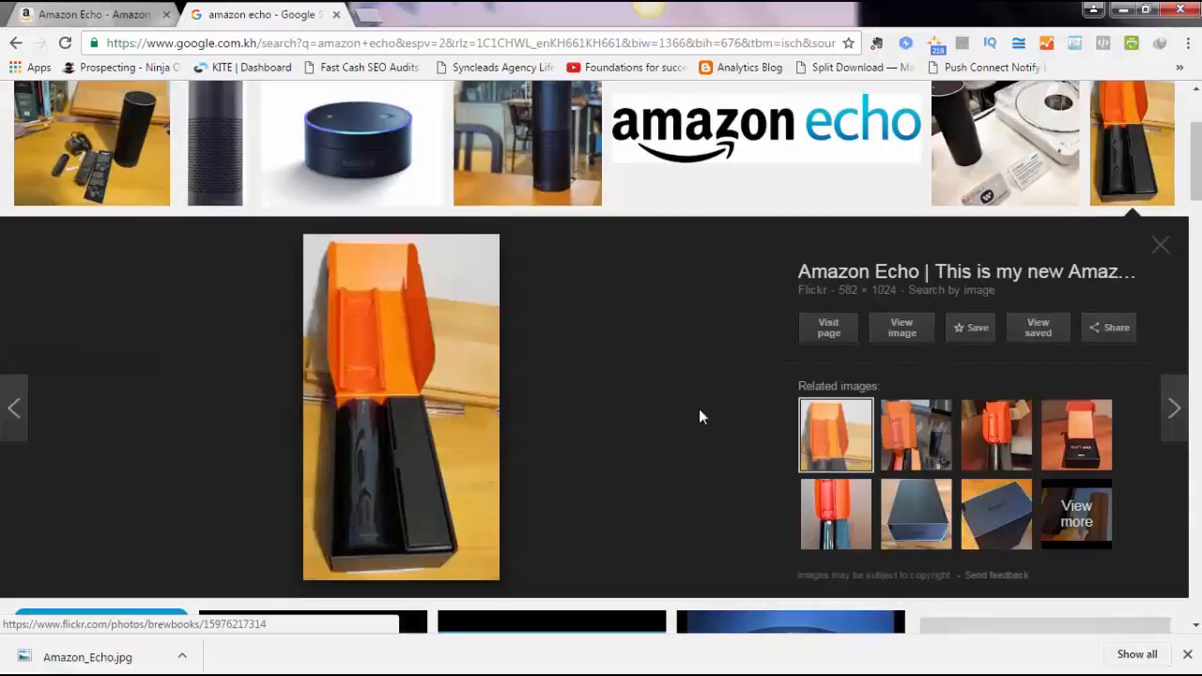
left_click(1160, 245)
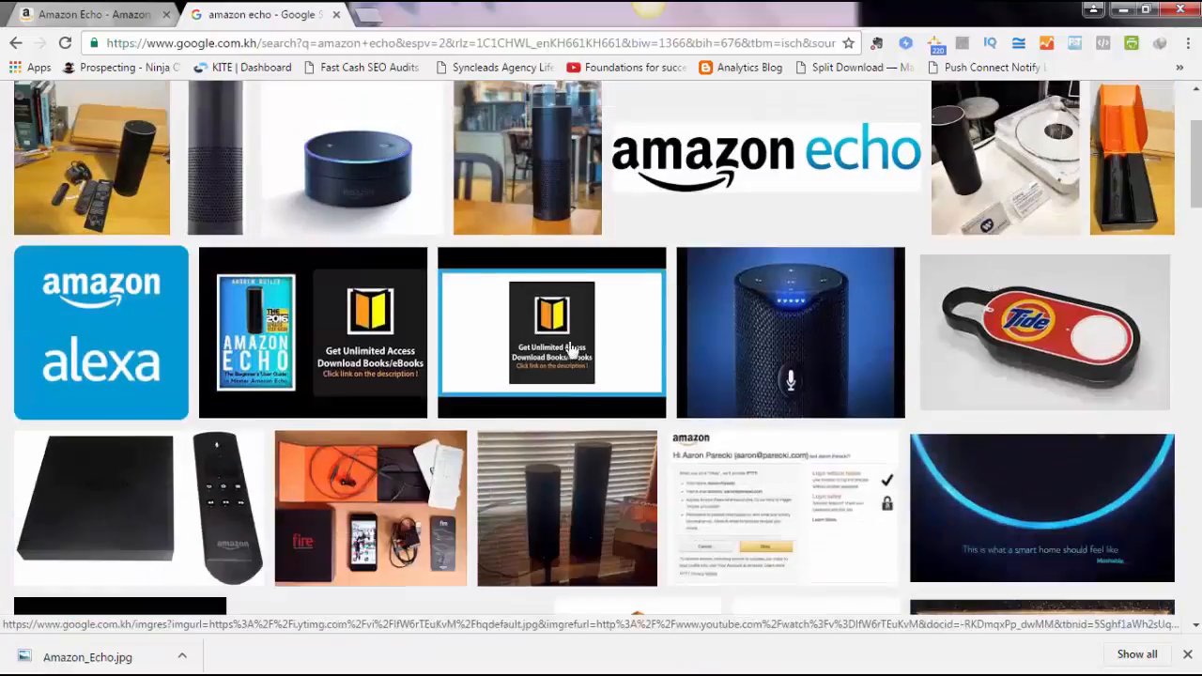
Save the Flickr photo of the Echo standing on a table as the JPEG "echo 2" in the same New folder.
scroll(544, 343, "up", 2)
left_click(523, 344)
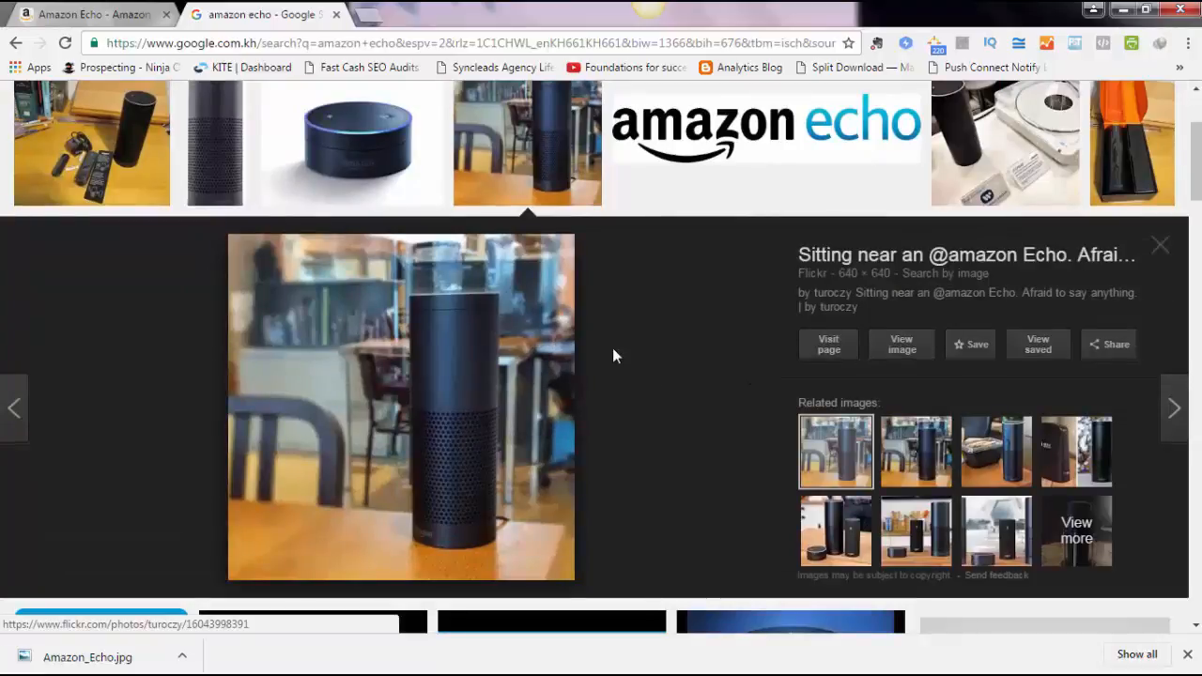
right_click(423, 413)
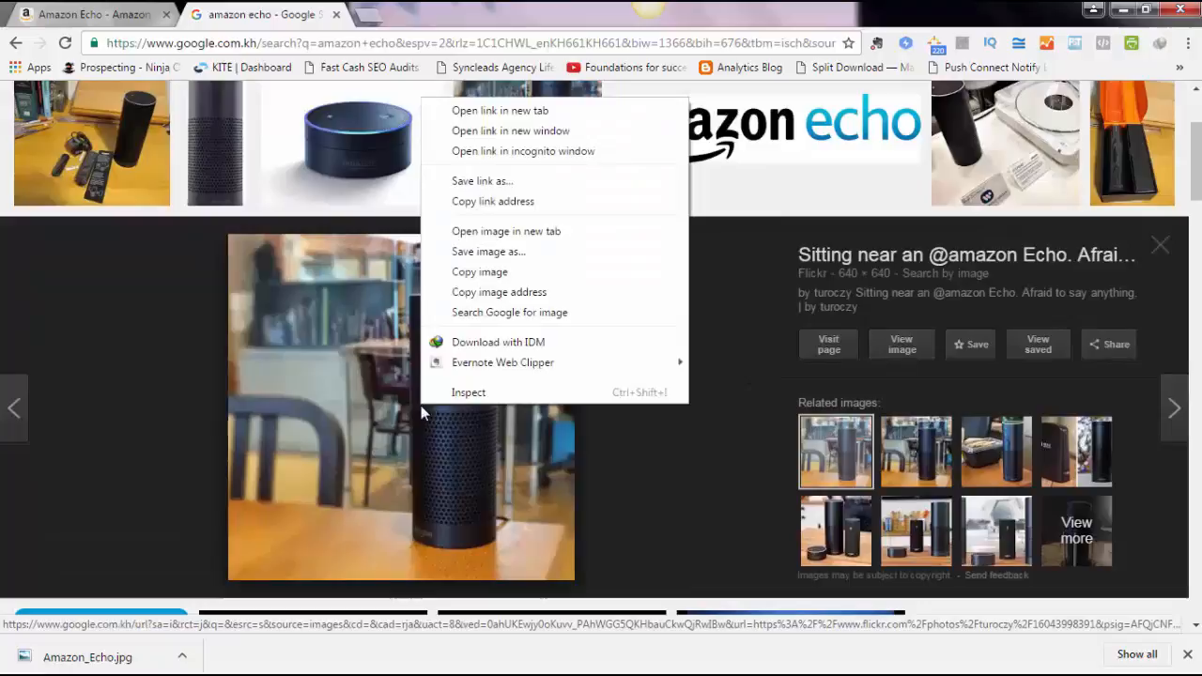
left_click(496, 253)
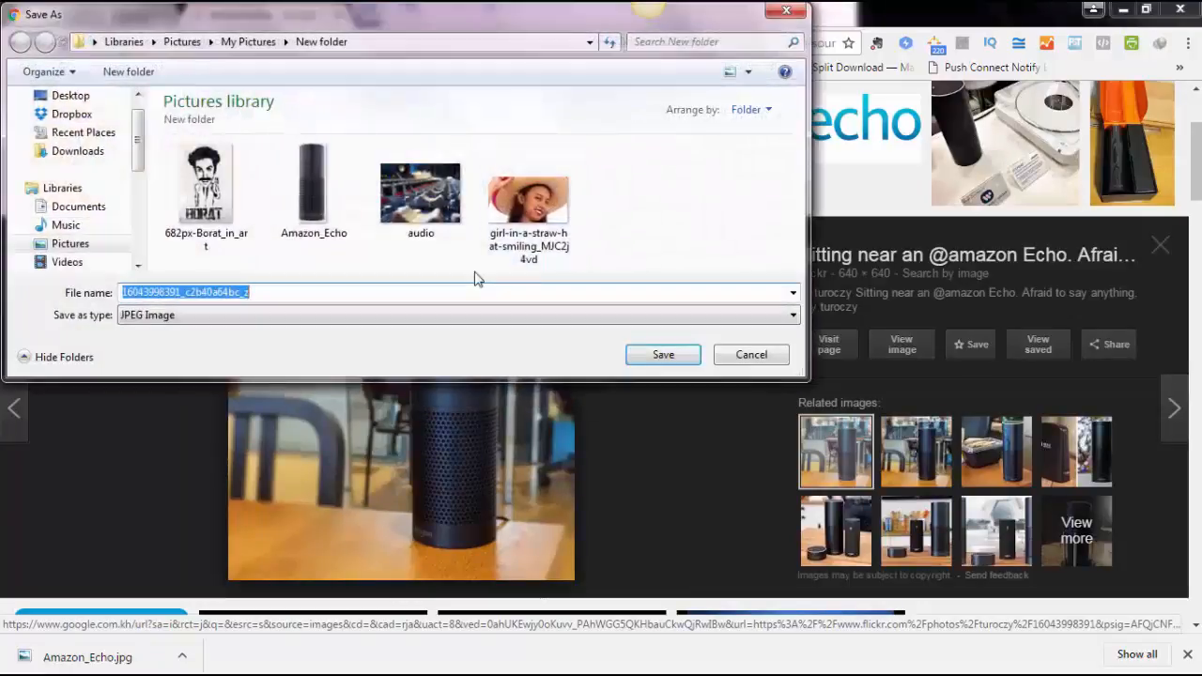
type("echo")
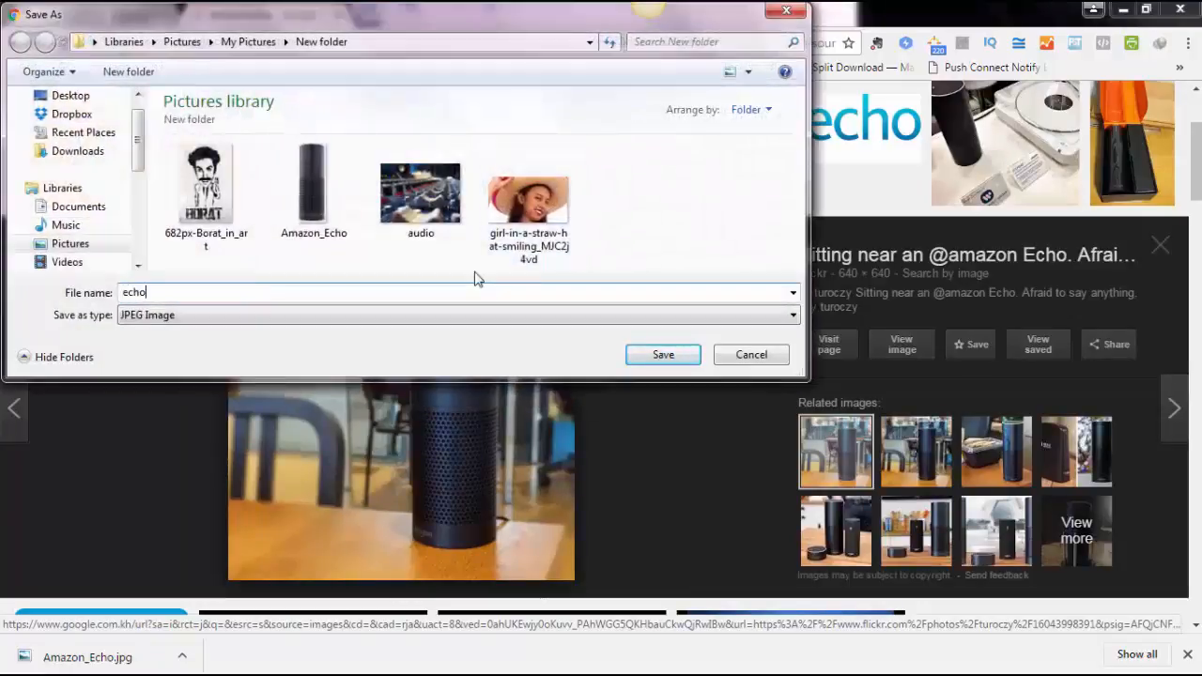
type(" 2")
key("Return")
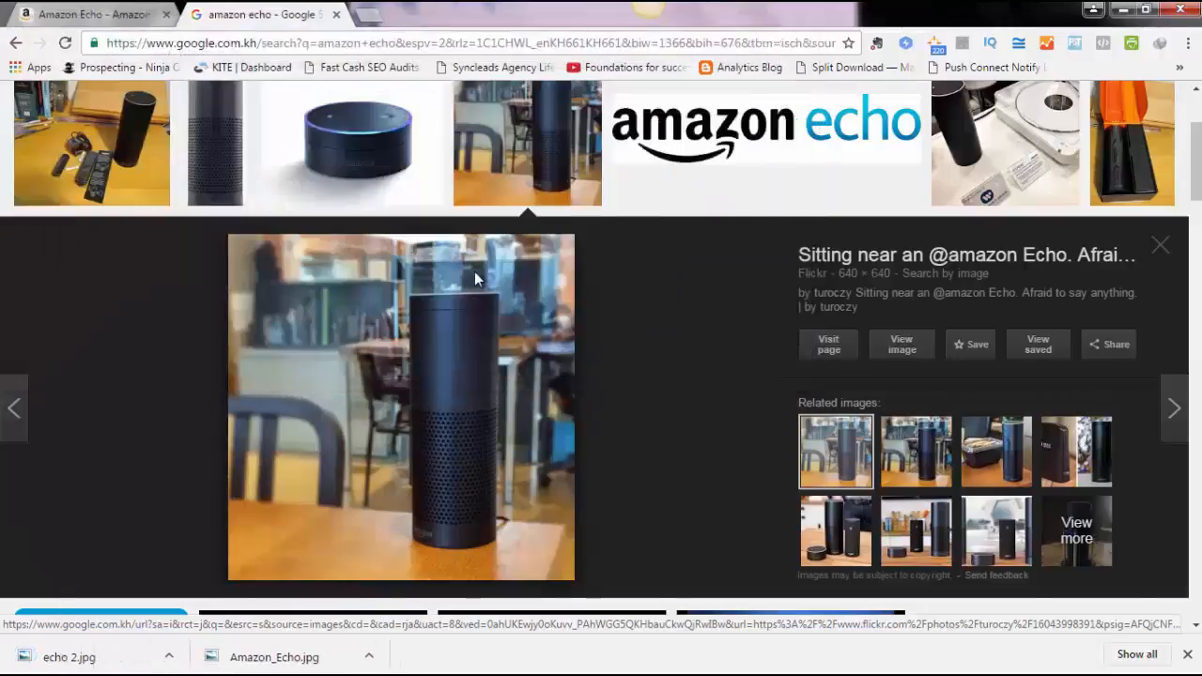
Save the Flickr photo of the Echo beside a Bluetooth vinyl record player as the JPEG "echo 3".
left_click(1164, 258)
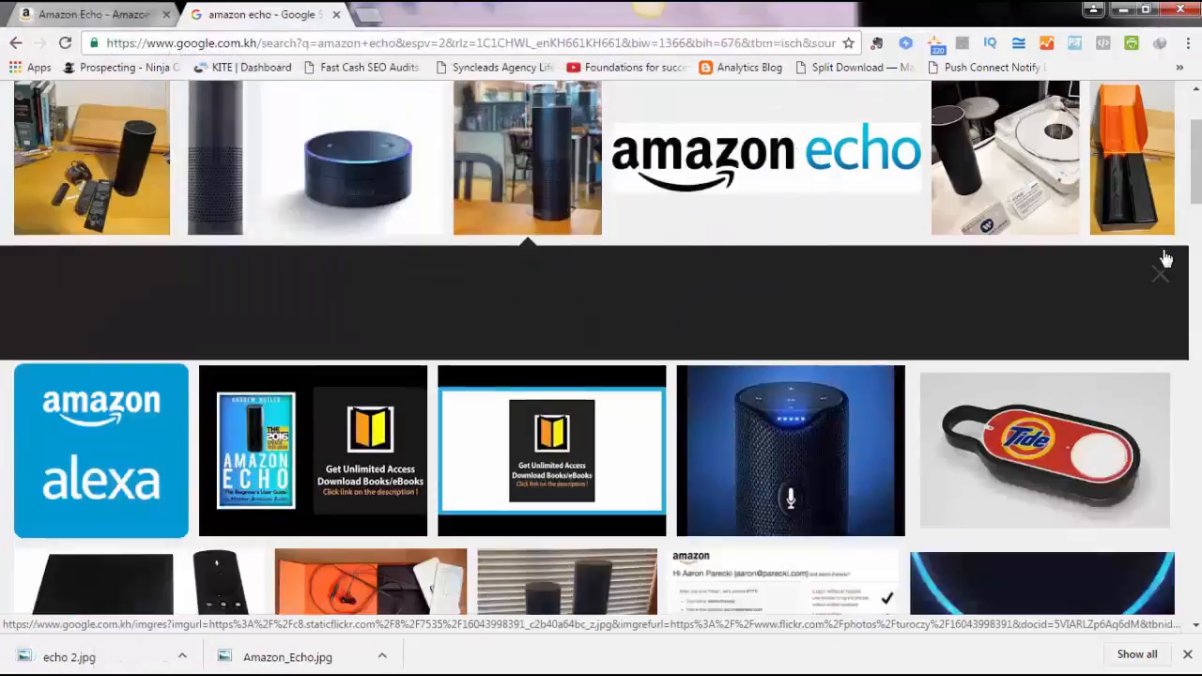
left_click(1005, 188)
right_click(377, 418)
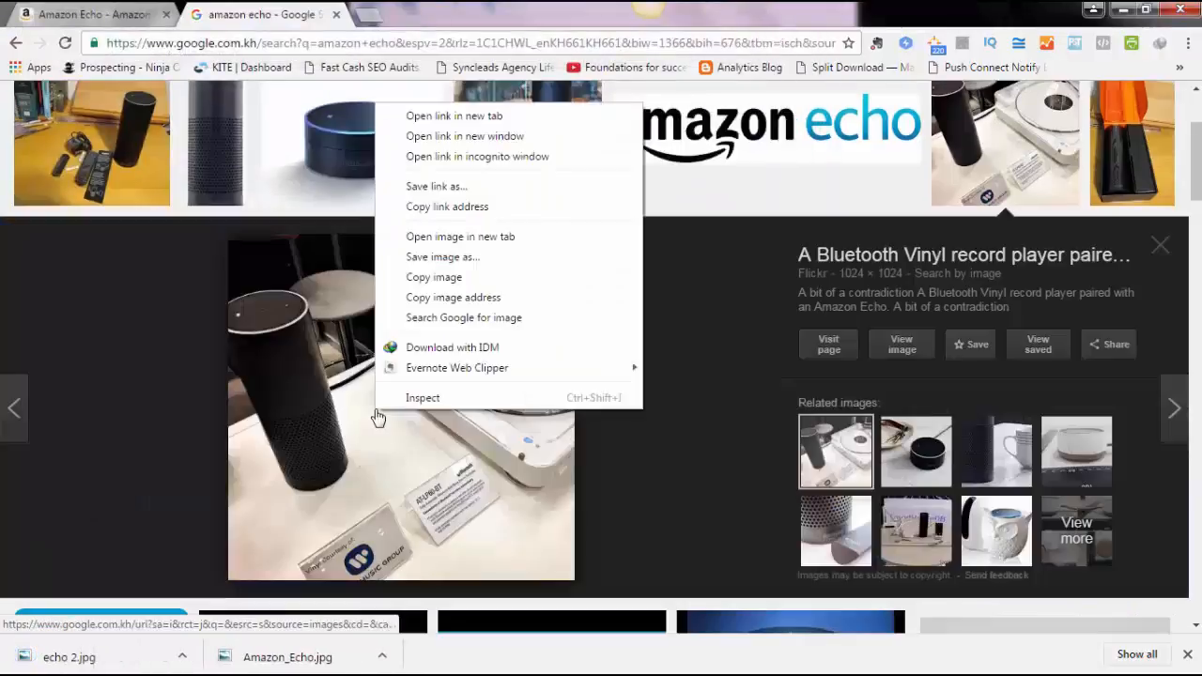
left_click(441, 257)
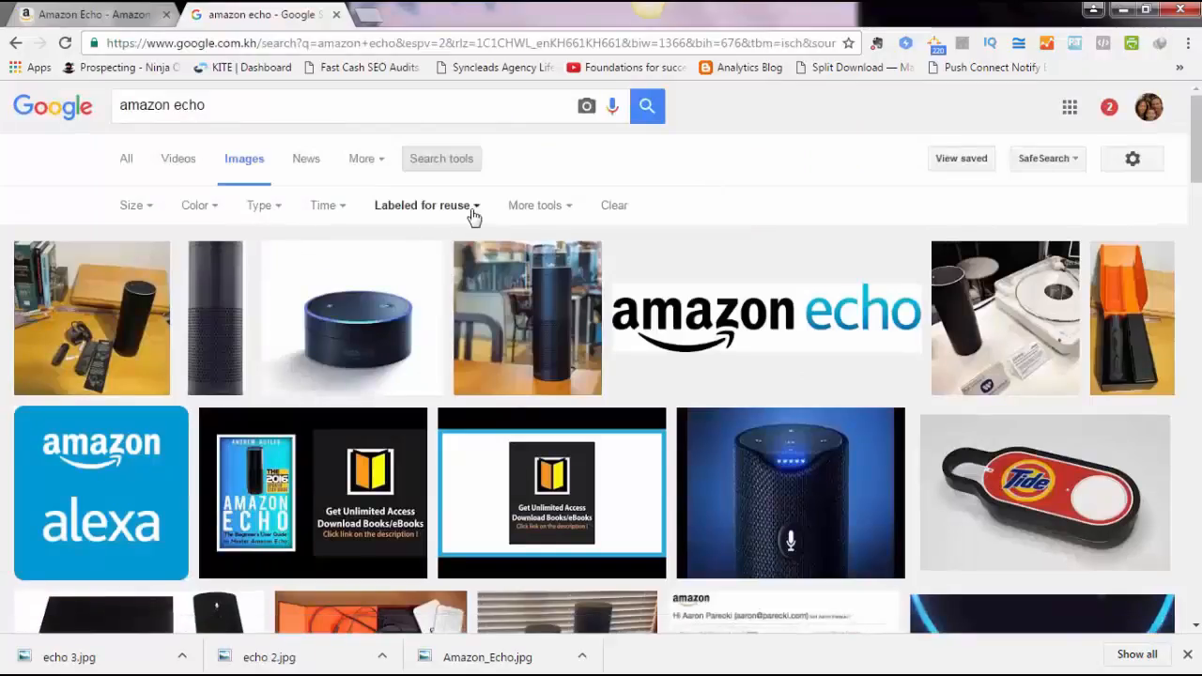
Filter the image results to Labeled for reuse with modification and browse them.
left_click(472, 207)
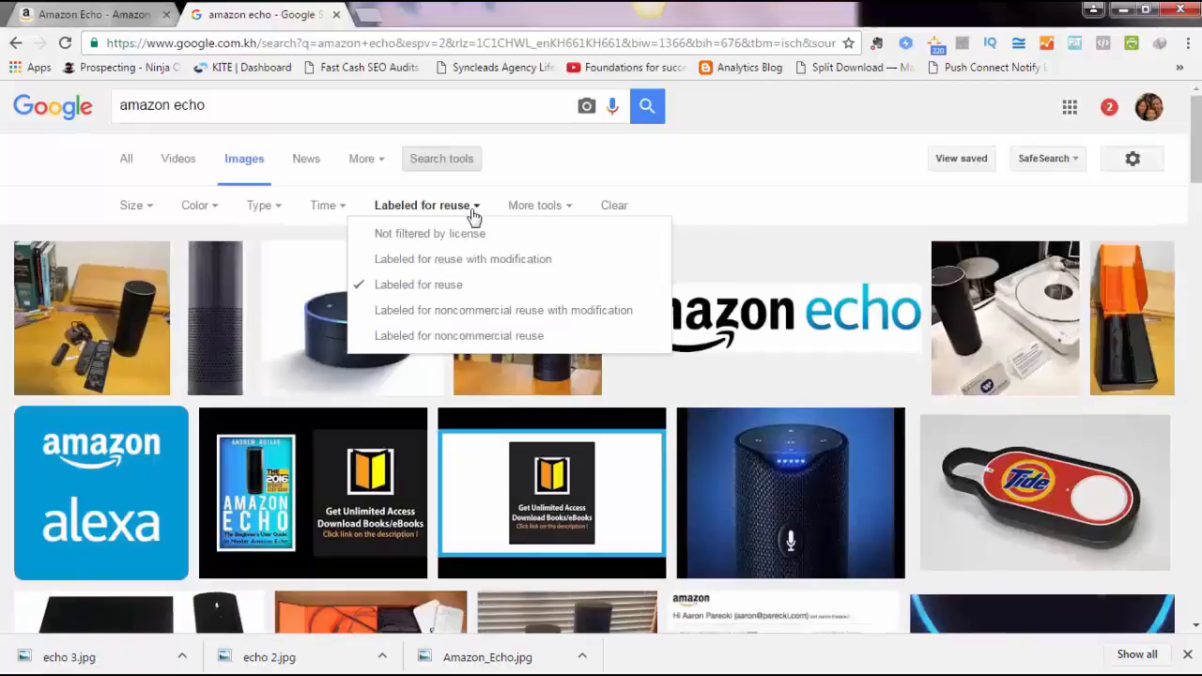
left_click(456, 260)
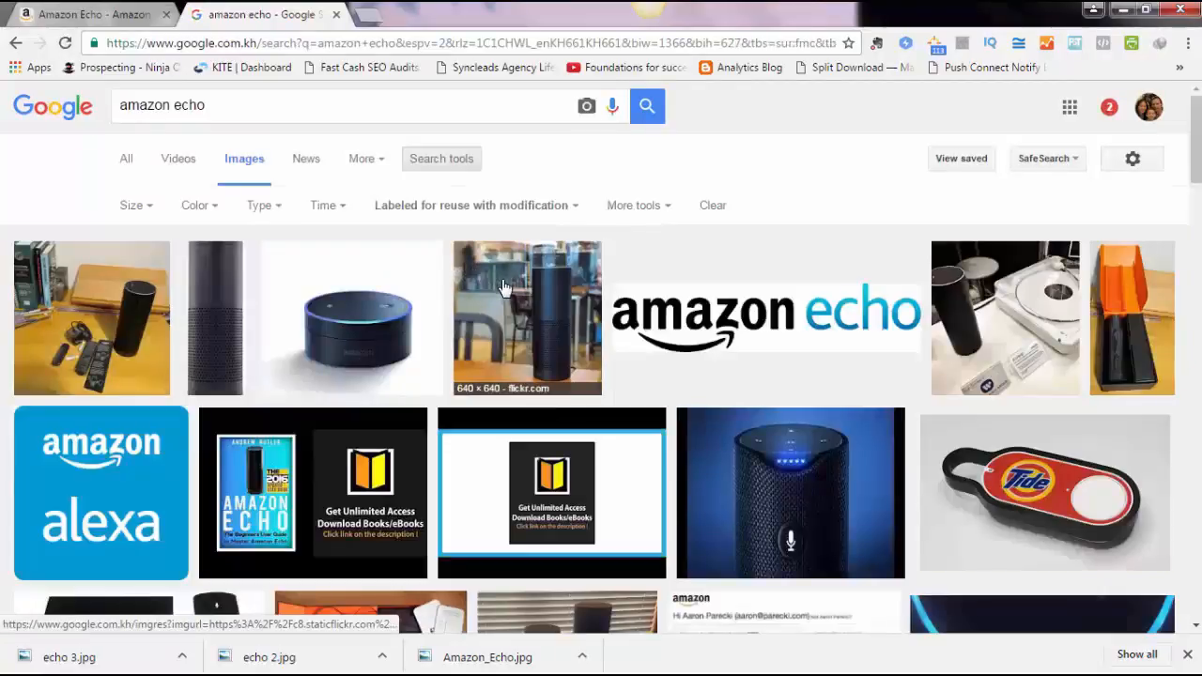
scroll(504, 286, "down", 7)
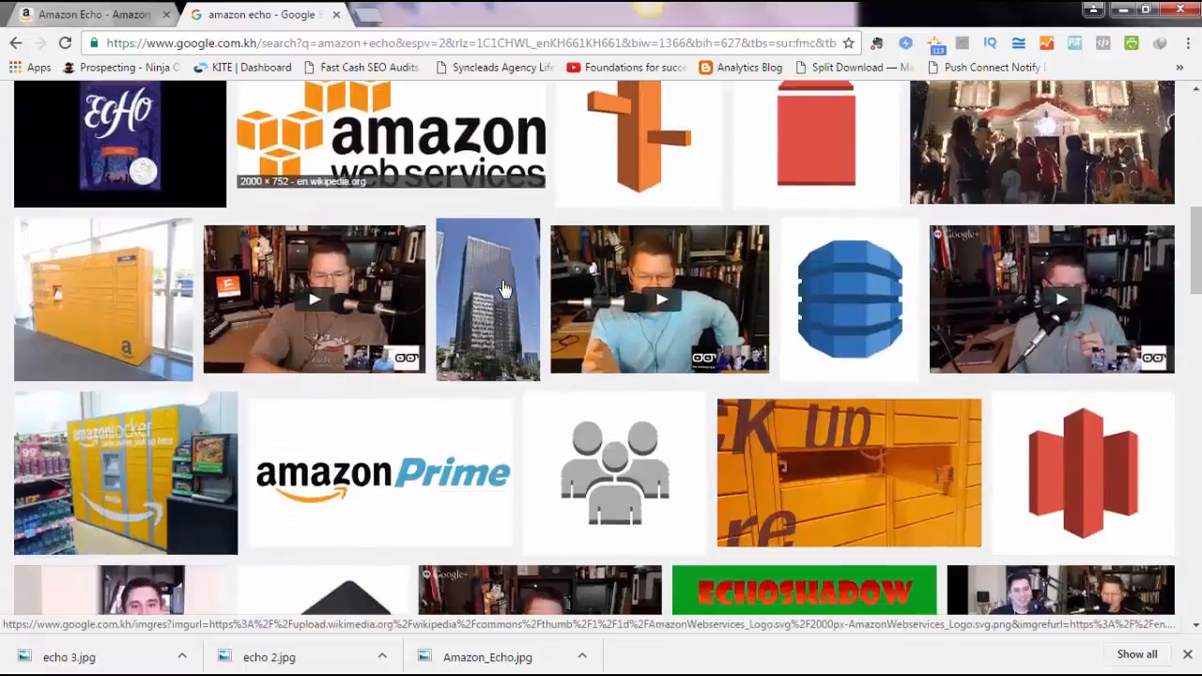
scroll(504, 286, "up", 5)
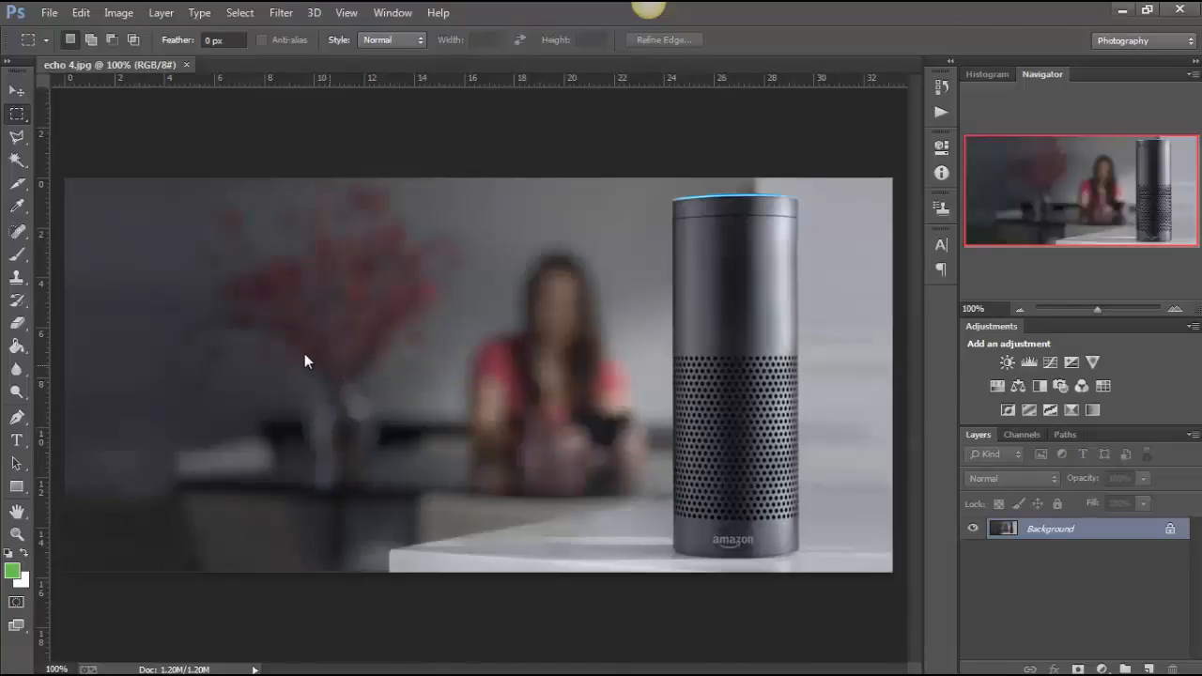
In Photoshop, trace the full outline of the Echo speaker in echo 4.jpg with the Polygonal Lasso and close the selection.
left_click(17, 137)
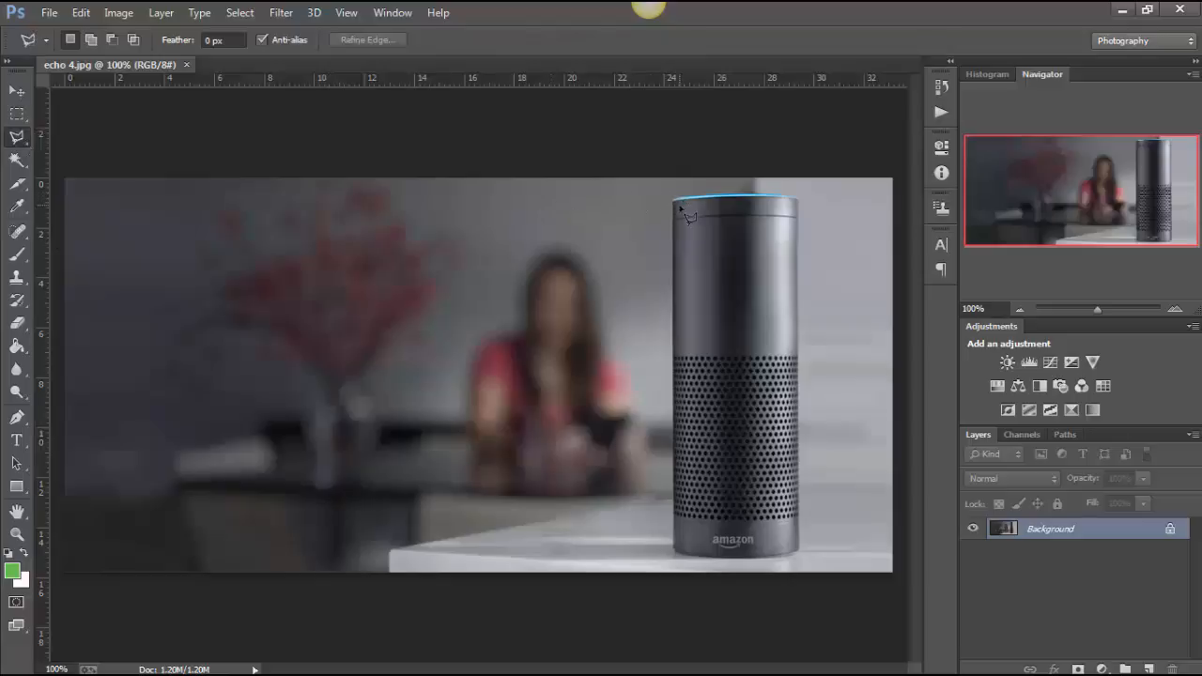
key("ctrl+plus")
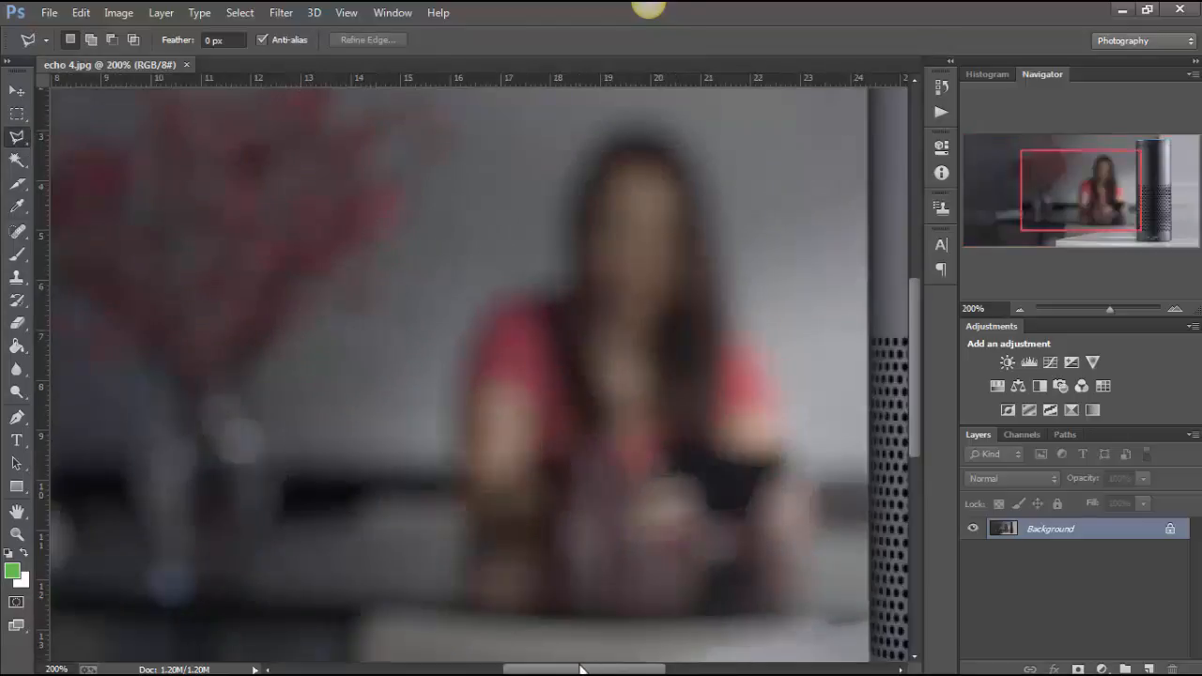
left_click_drag(580, 668, 659, 668)
scroll(627, 499, "up", 2)
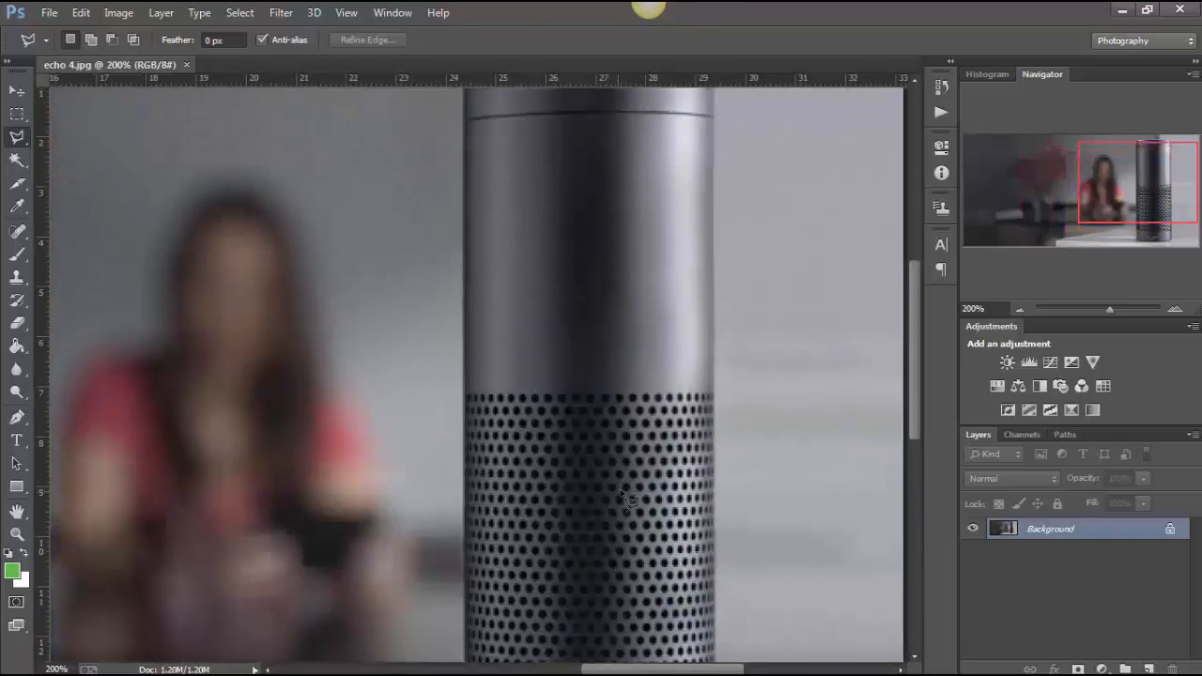
scroll(627, 499, "up", 3)
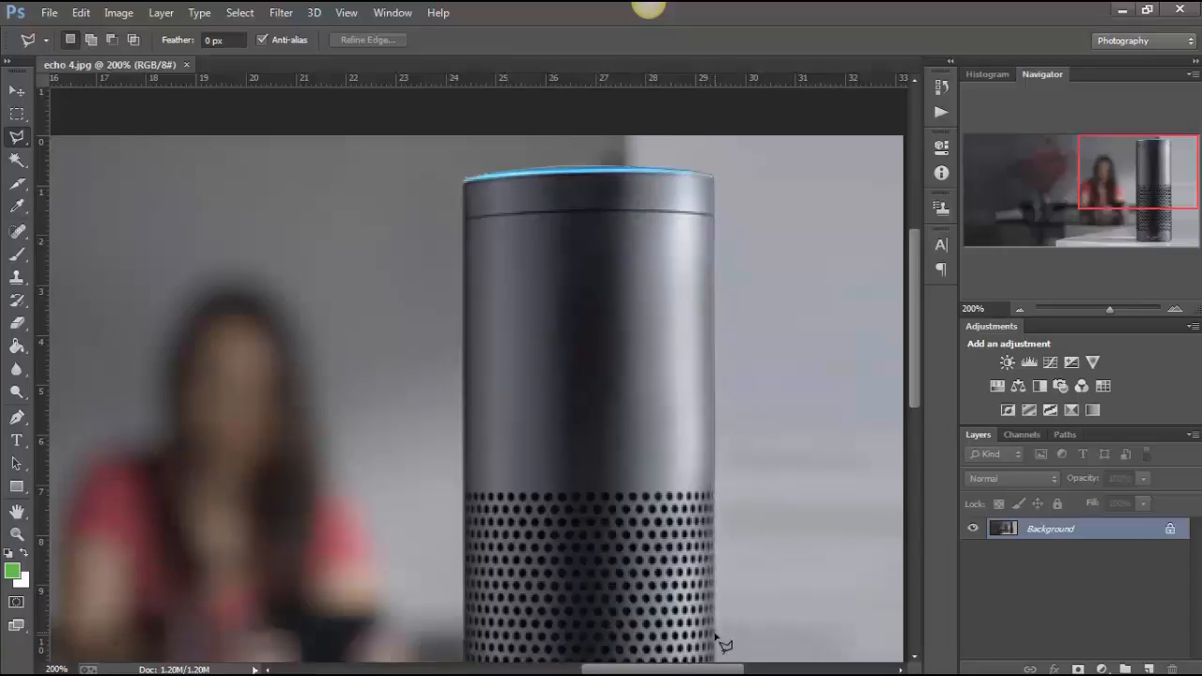
scroll(723, 644, "down", 3)
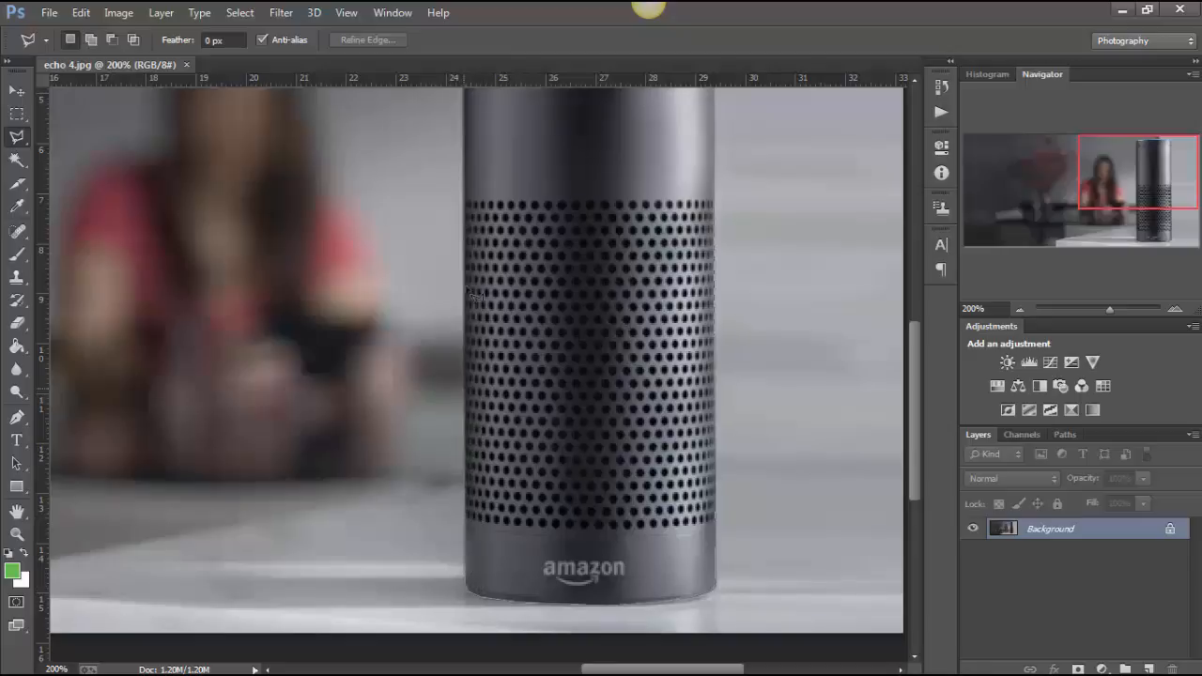
scroll(465, 183, "up", 6)
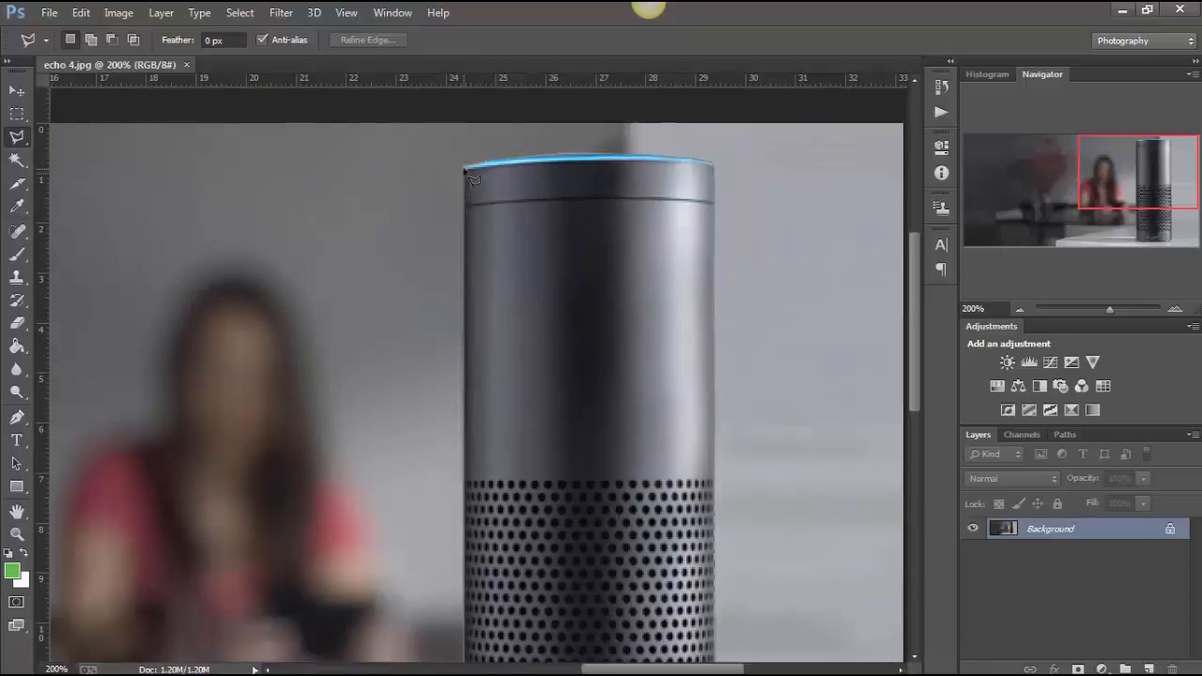
left_click(466, 172)
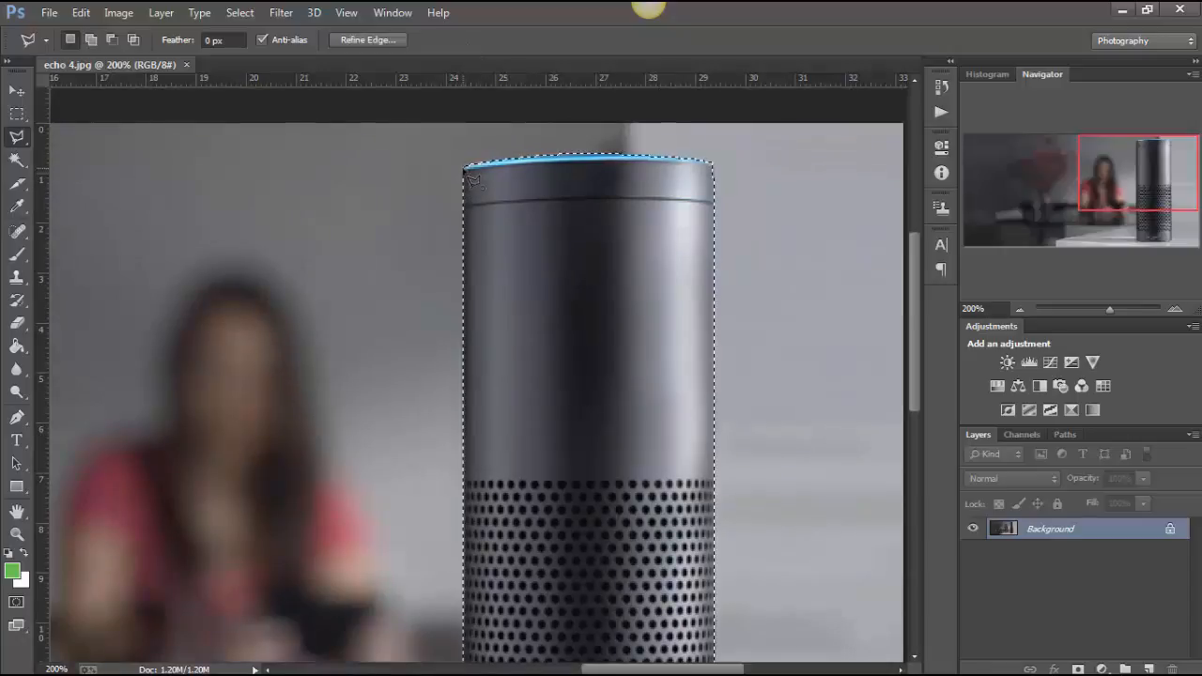
Invert the selection to cover everything around the speaker and convert the Background into a regular layer named Layer 0.
left_click(239, 14)
left_click(267, 103)
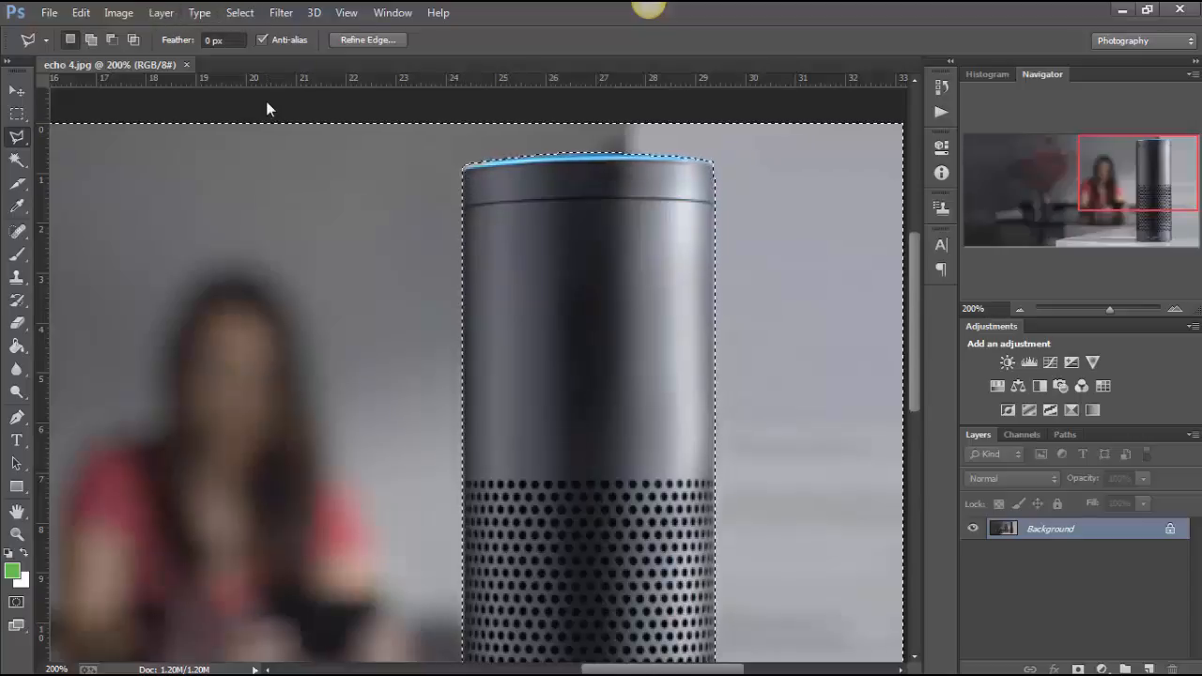
key("ctrl+shift+n")
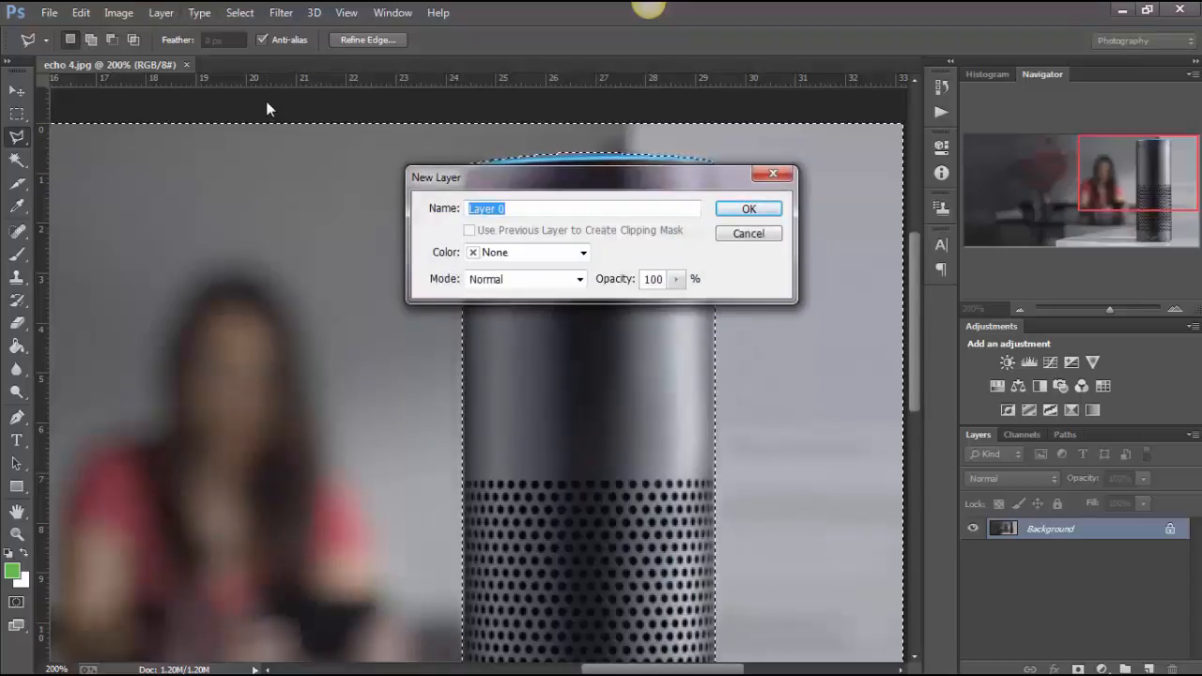
key("Return")
Apply the Palette Knife filter to the selected background with stroke size 25, stroke detail 3 and softness 0.
key("alt+t")
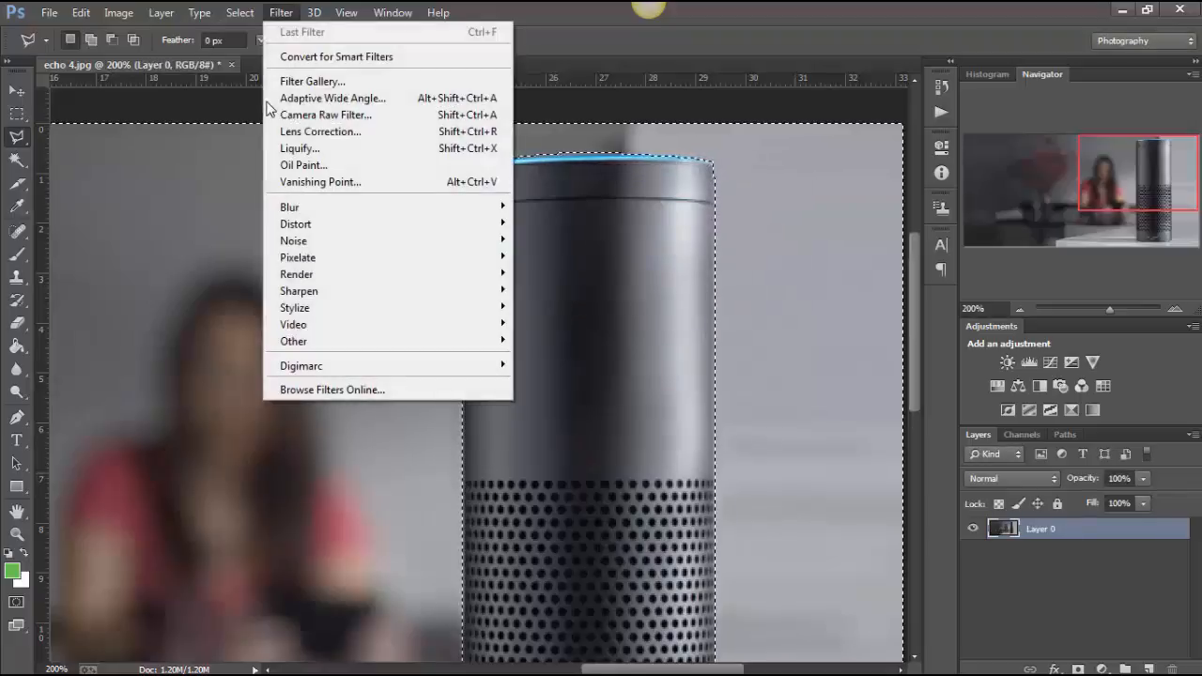
key("Down")
key("Down")
key("Down")
key("Return")
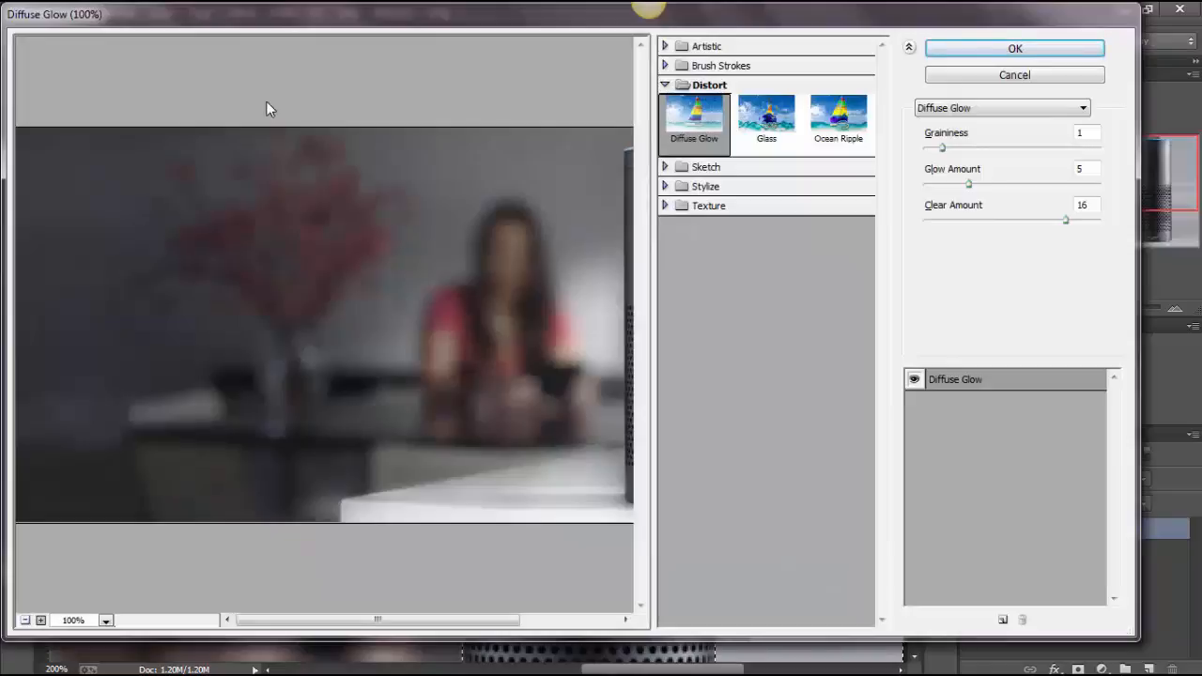
key("ctrl+minus")
key("Right")
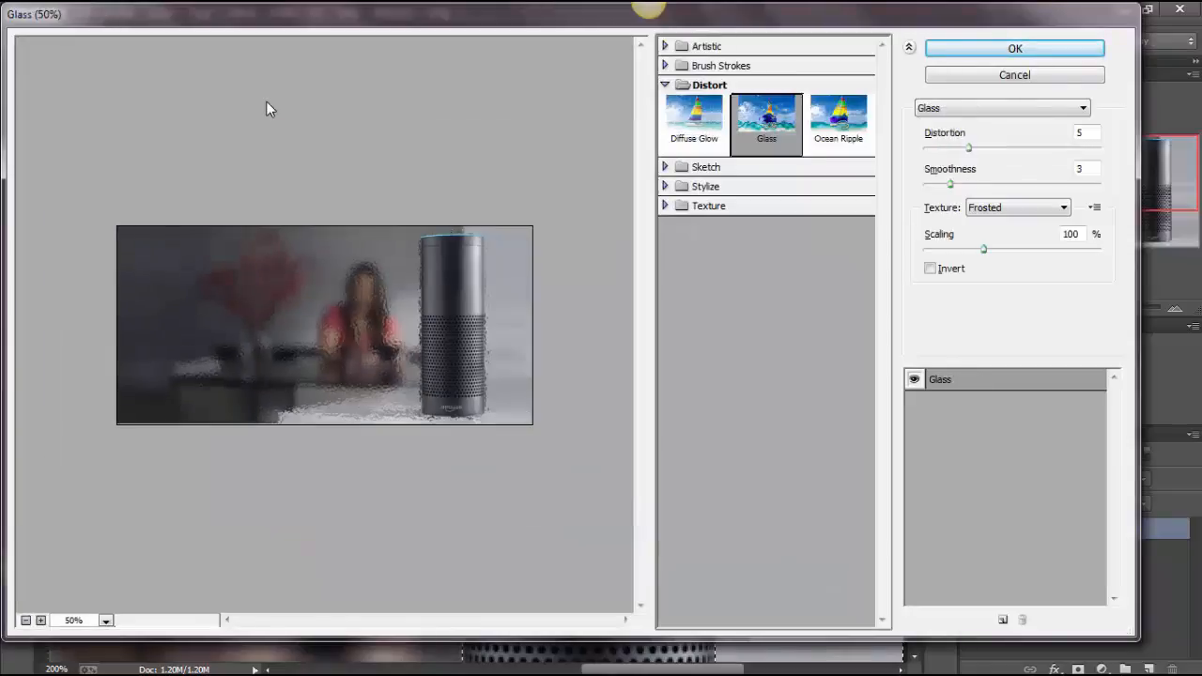
key("Right")
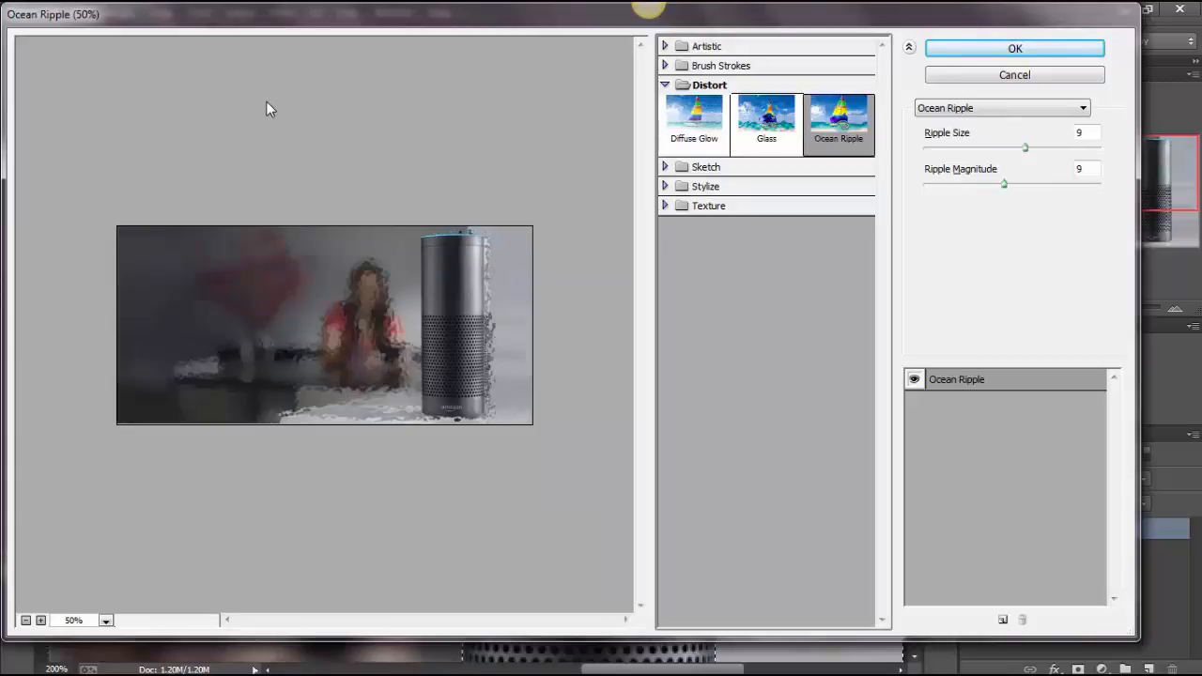
key("Right")
key("Right")
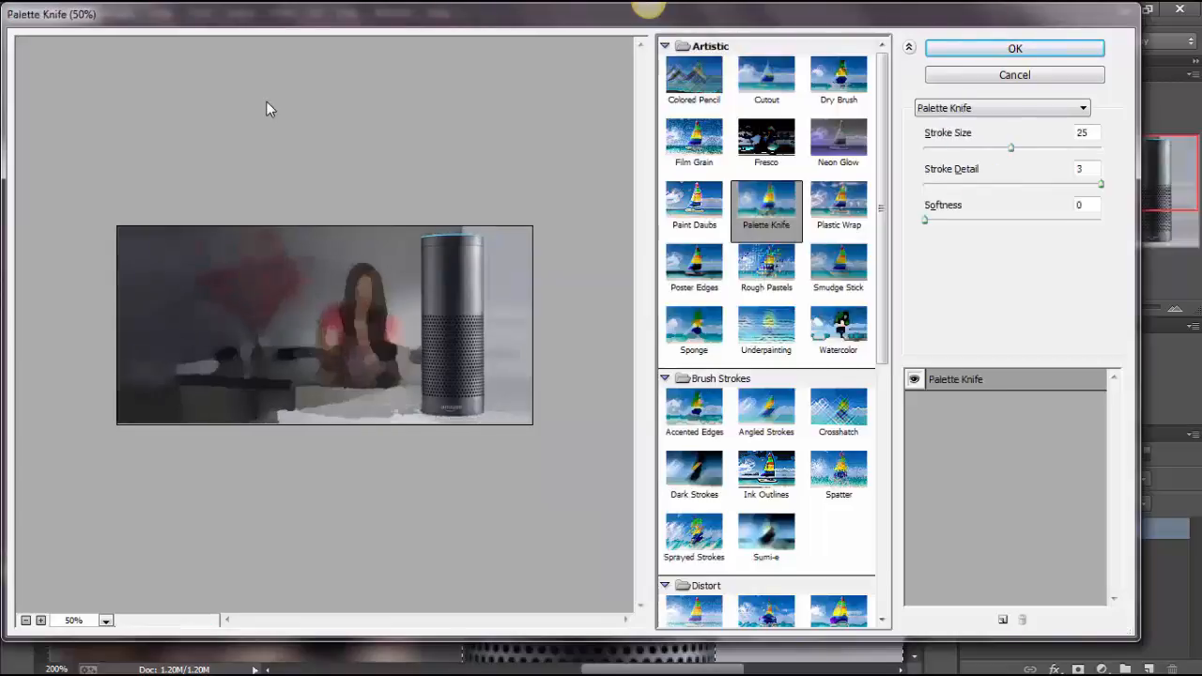
key("Return")
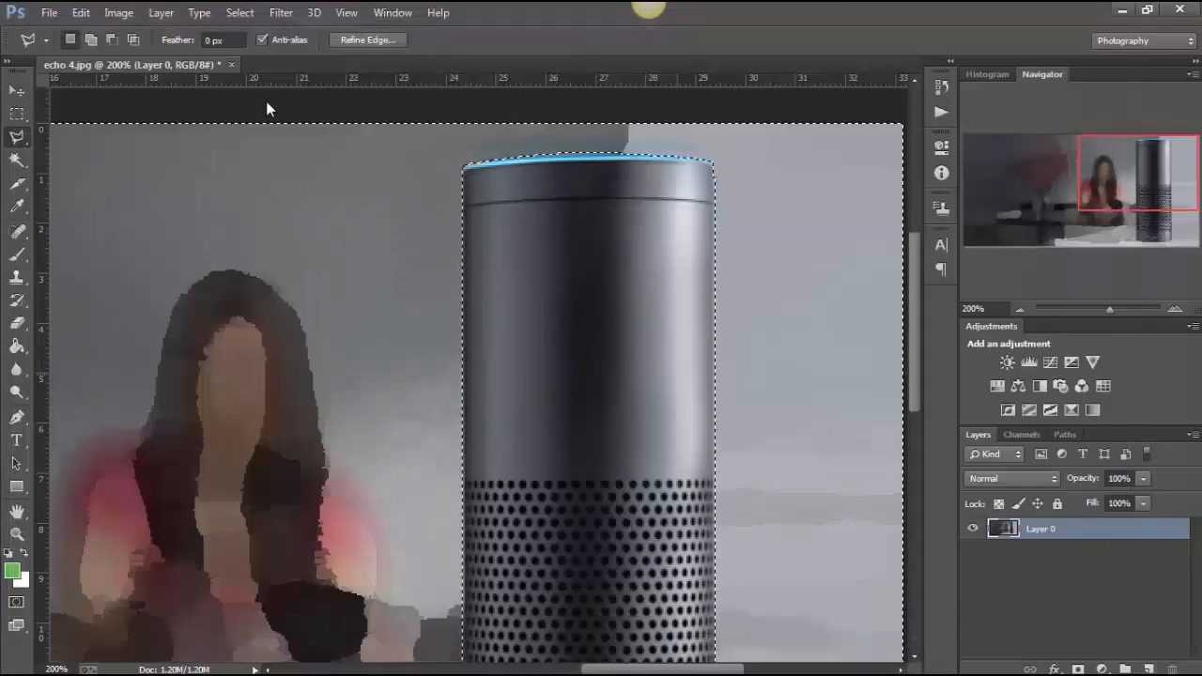
scroll(266, 109, "down", 3)
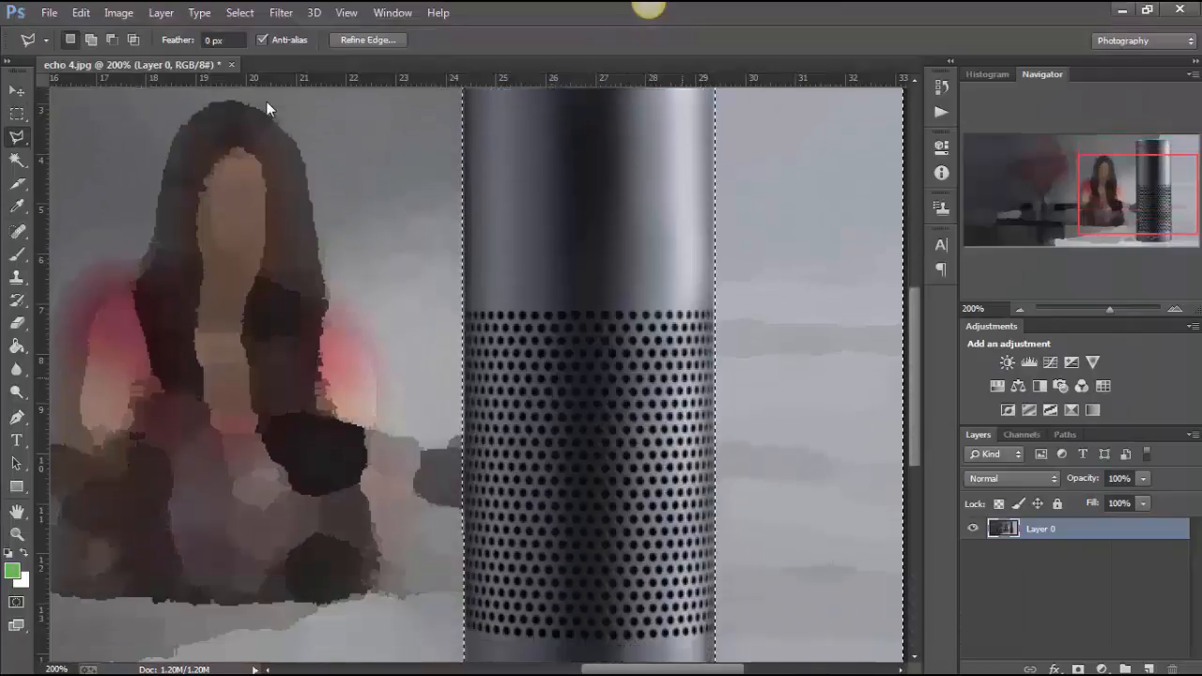
key("ctrl+minus")
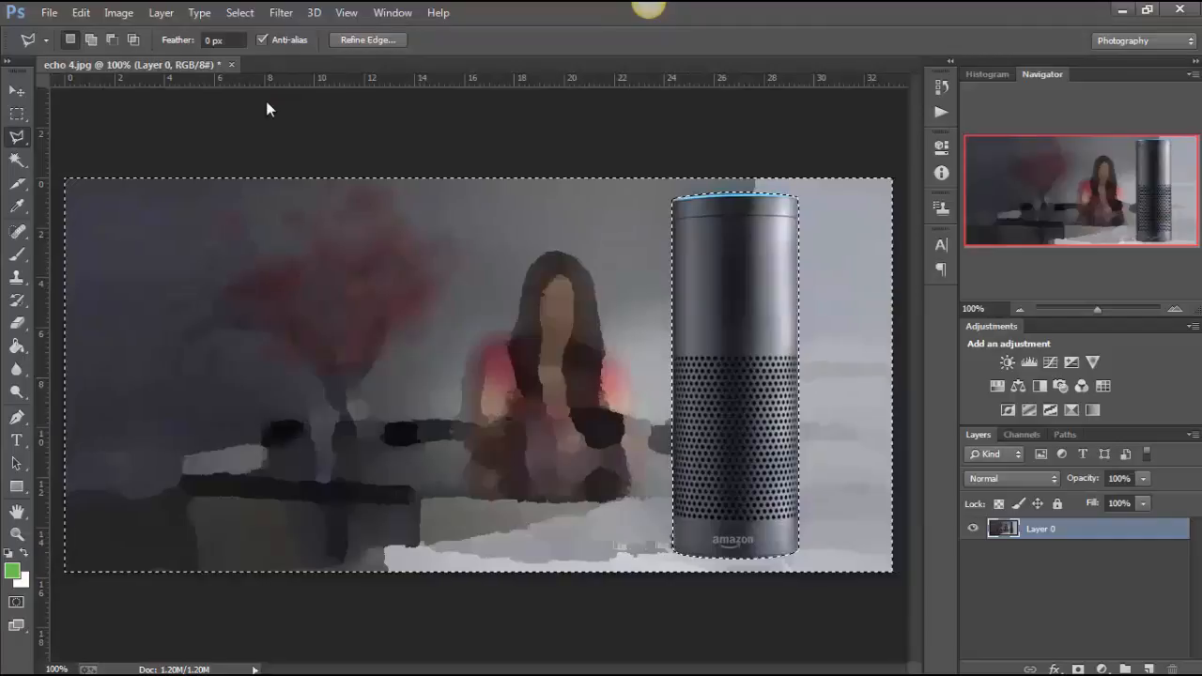
Apply a 75 px Field Blur to the selected background around the speaker.
key("alt+t")
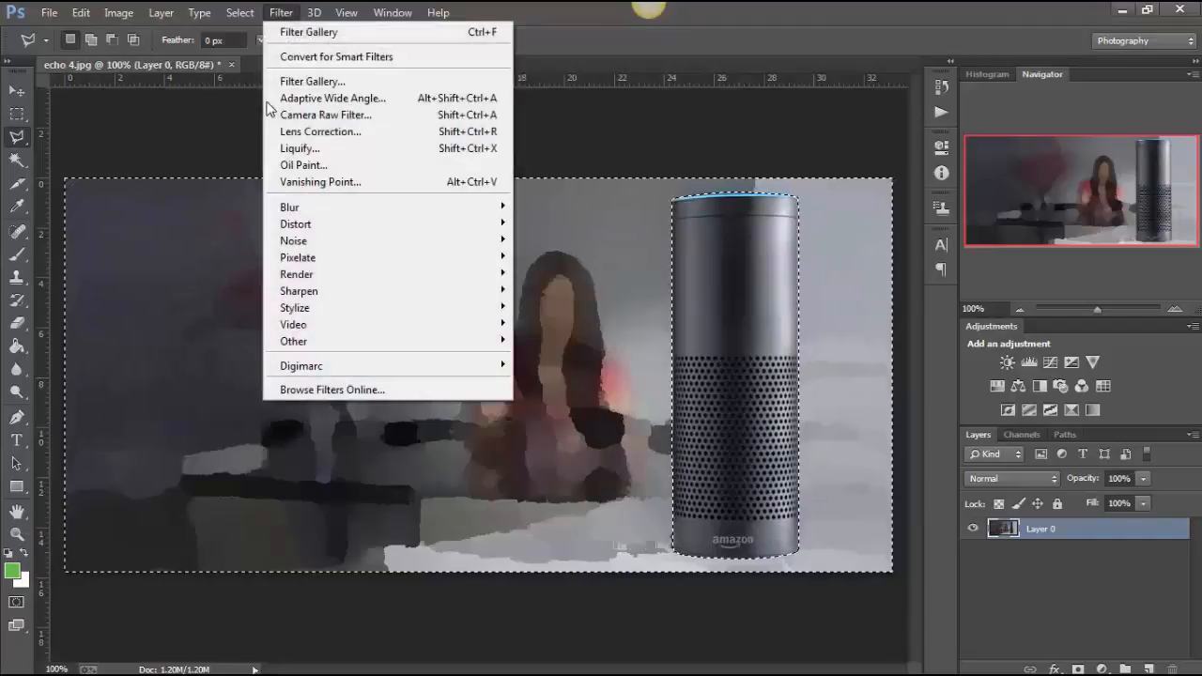
mouse_move(291, 207)
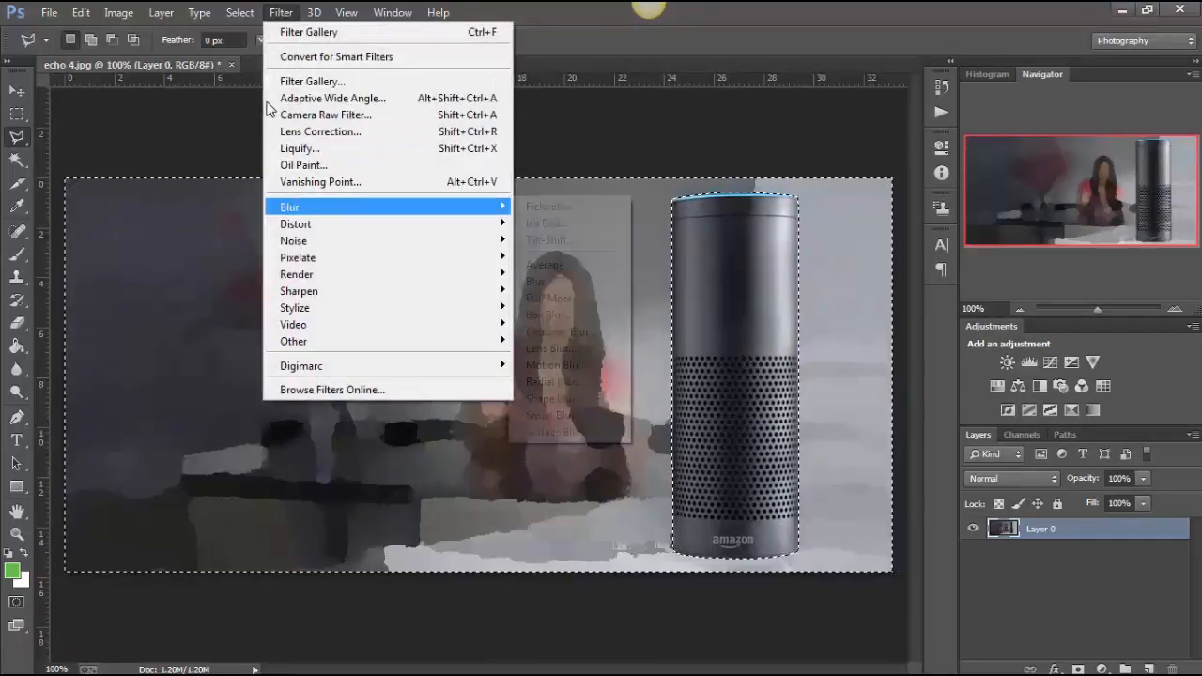
key("Right")
key("Return")
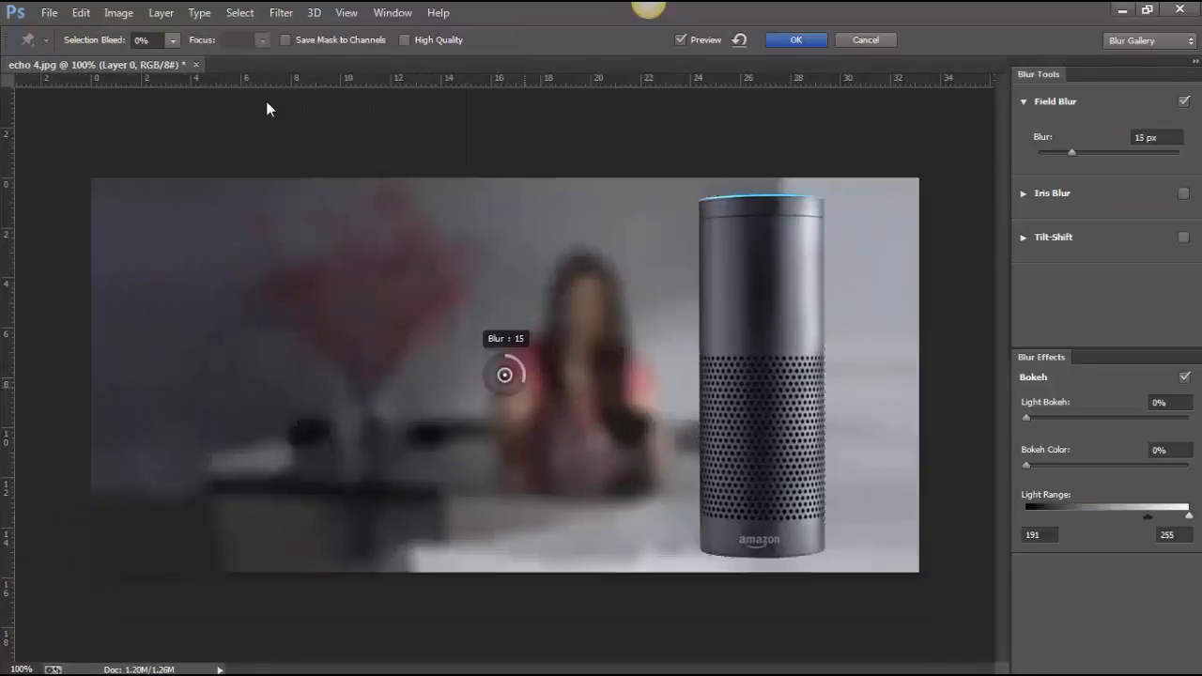
left_click_drag(514, 393, 471, 378)
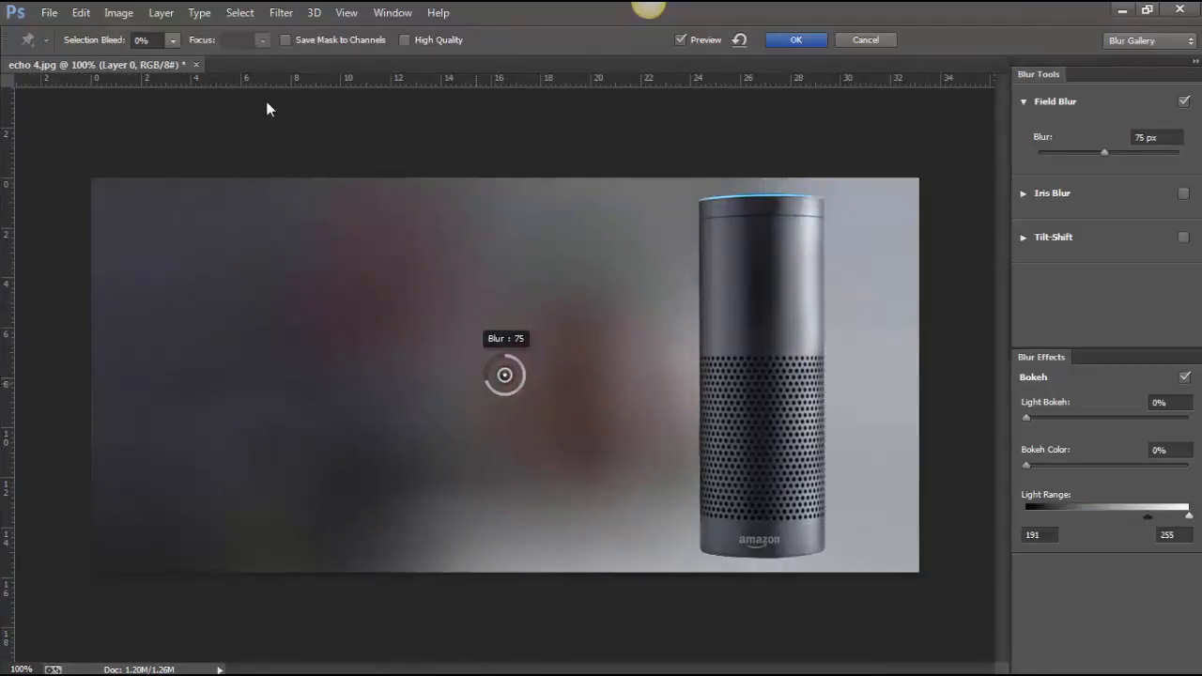
key("Return")
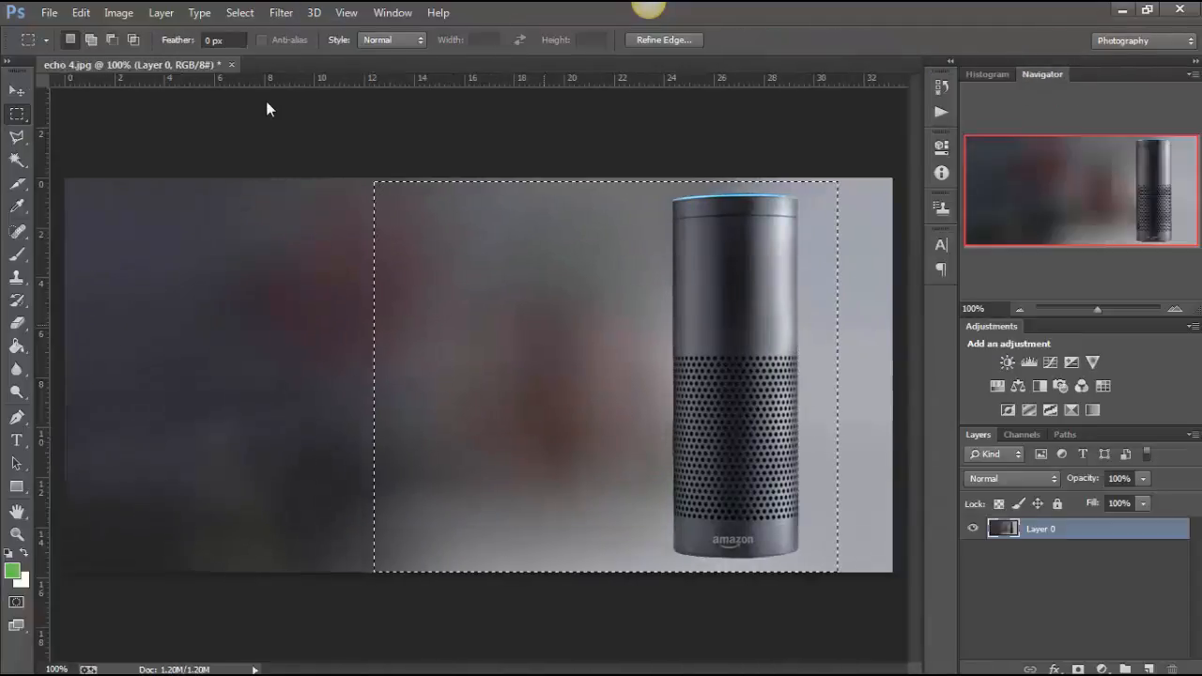
Restore the background selection and apply Poster Edges with edge thickness 2, edge intensity 1 and posterization 2.
key("ctrl+alt+z")
key("ctrl+alt+z")
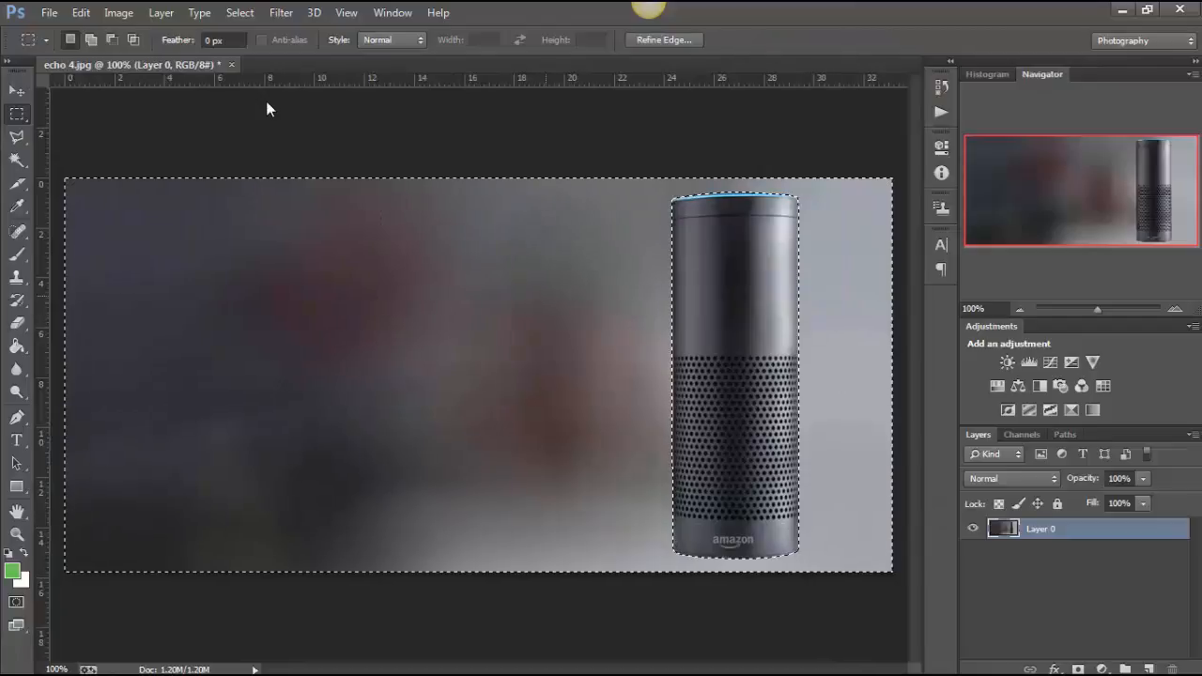
left_click(281, 13)
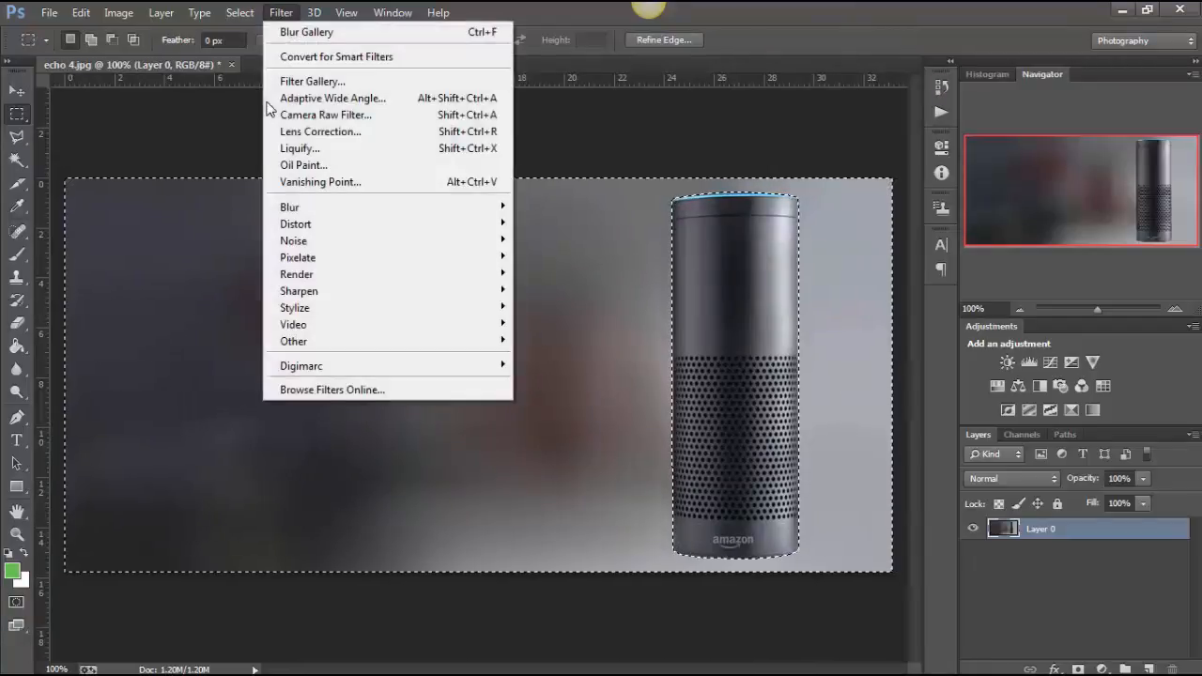
key("Return")
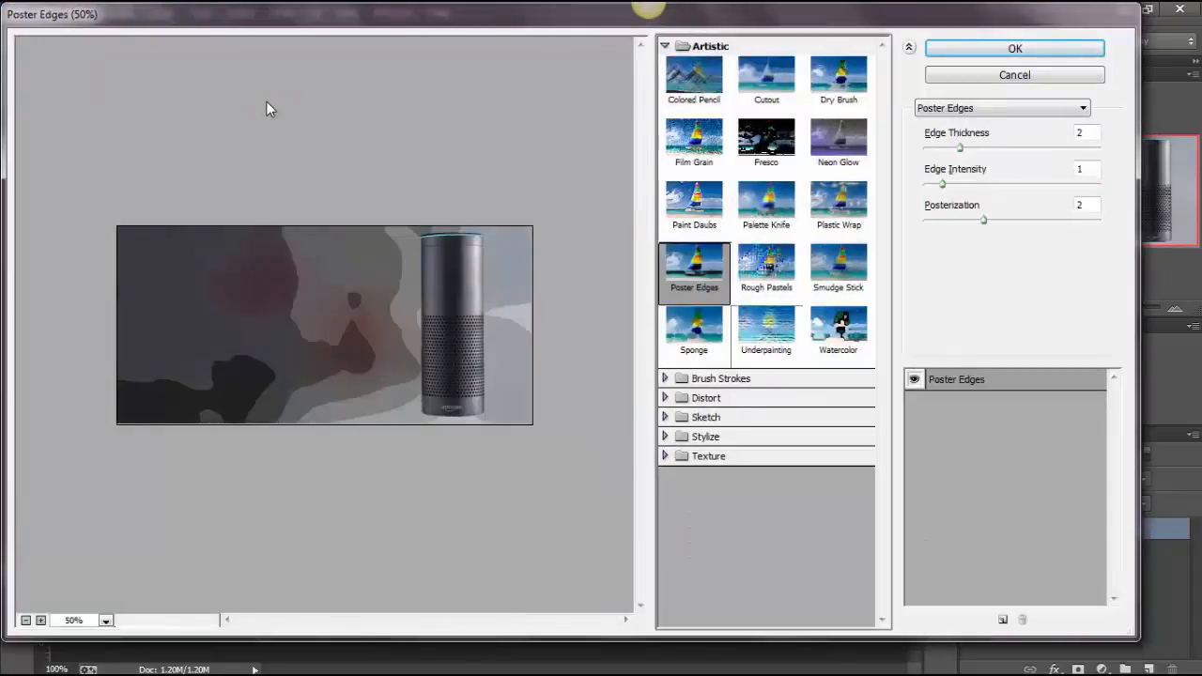
key("Return")
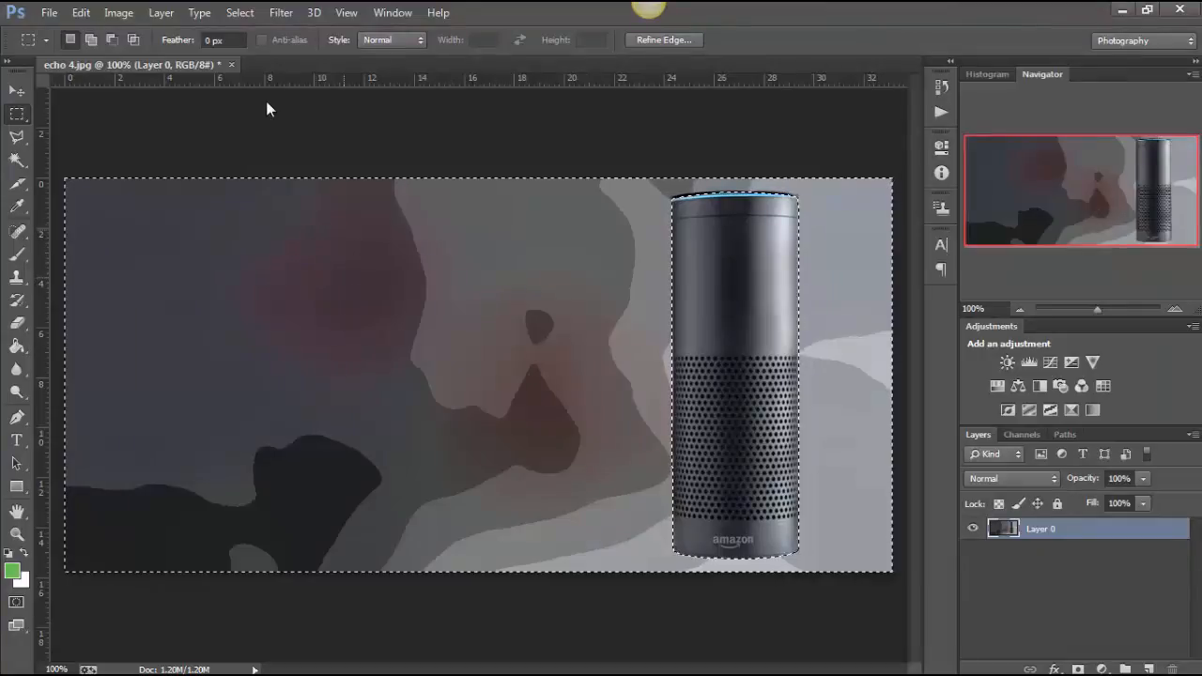
Crop off the strip along the image's left edge and start saving the result as echo 4 in PNG format.
left_click_drag(204, 160, 927, 674)
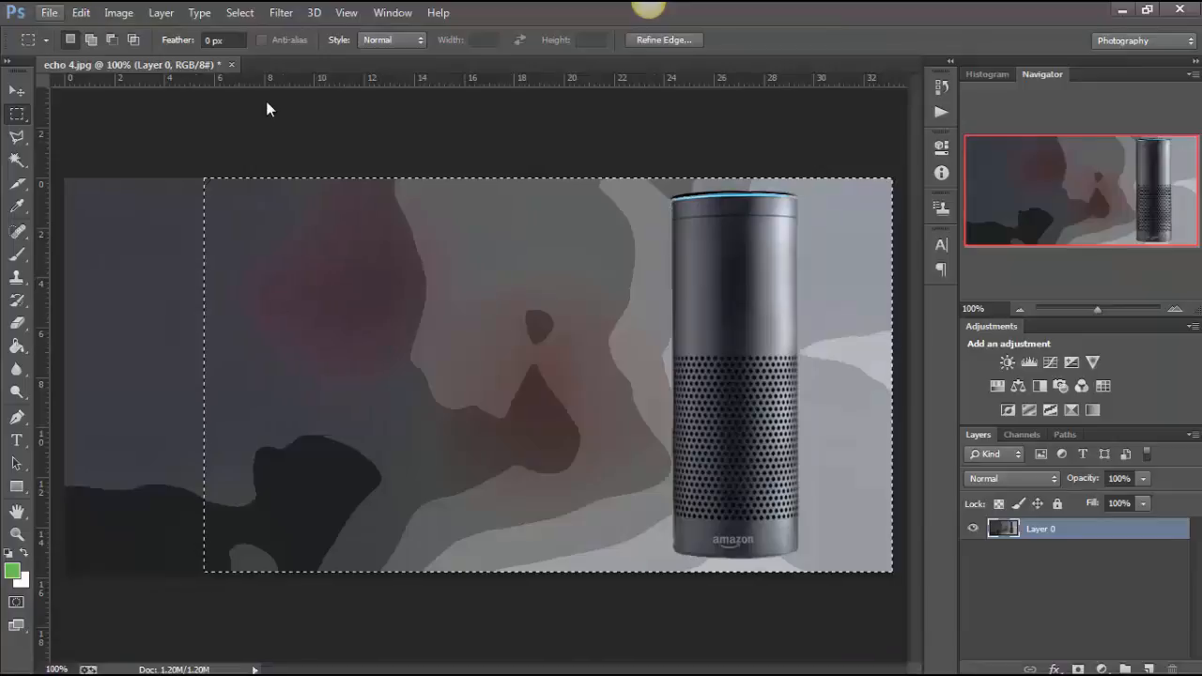
left_click(118, 12)
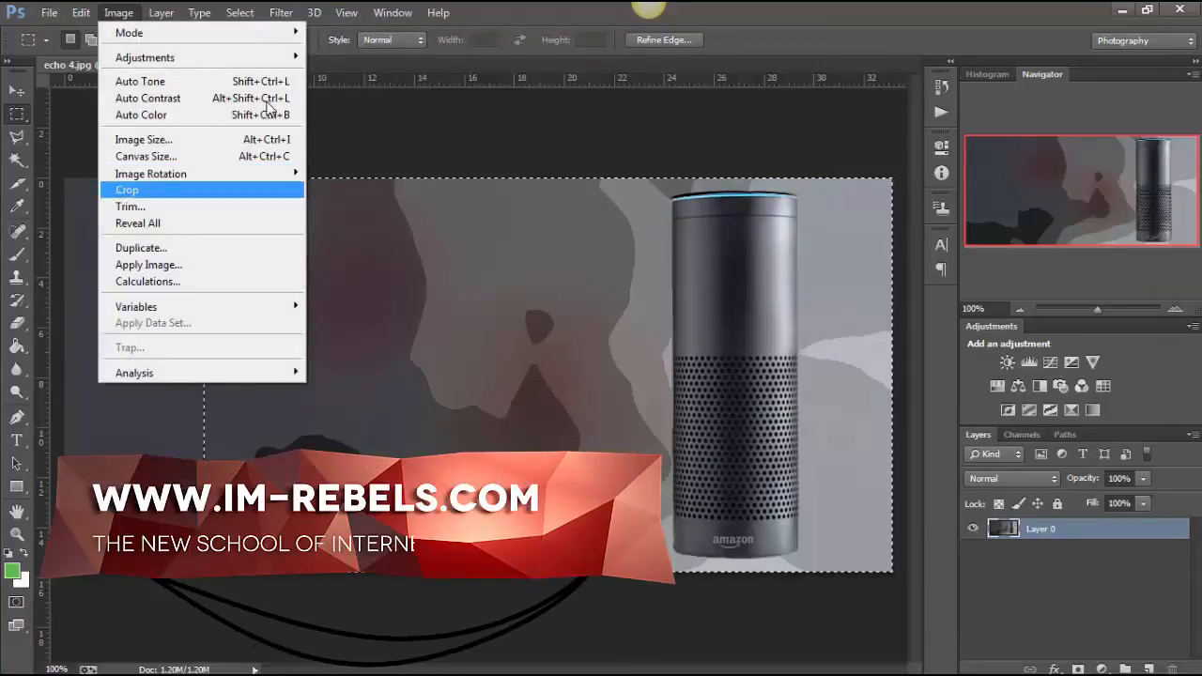
left_click(122, 188)
key("ctrl+shift+s")
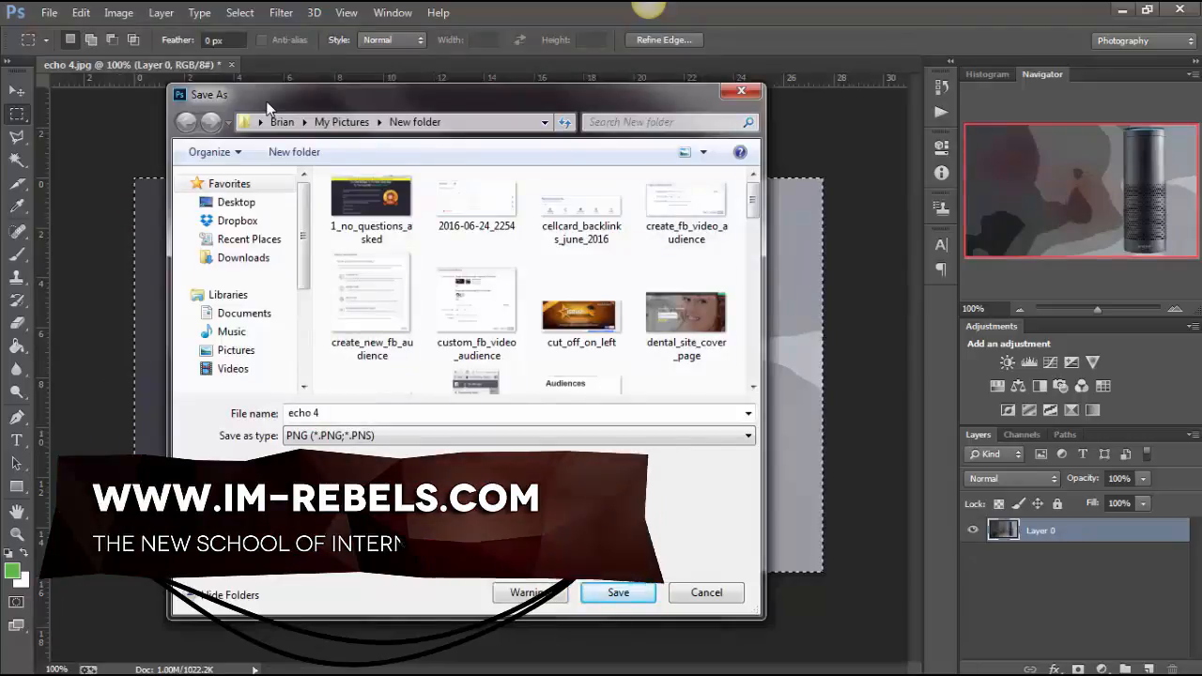
left_click_drag(753, 200, 753, 212)
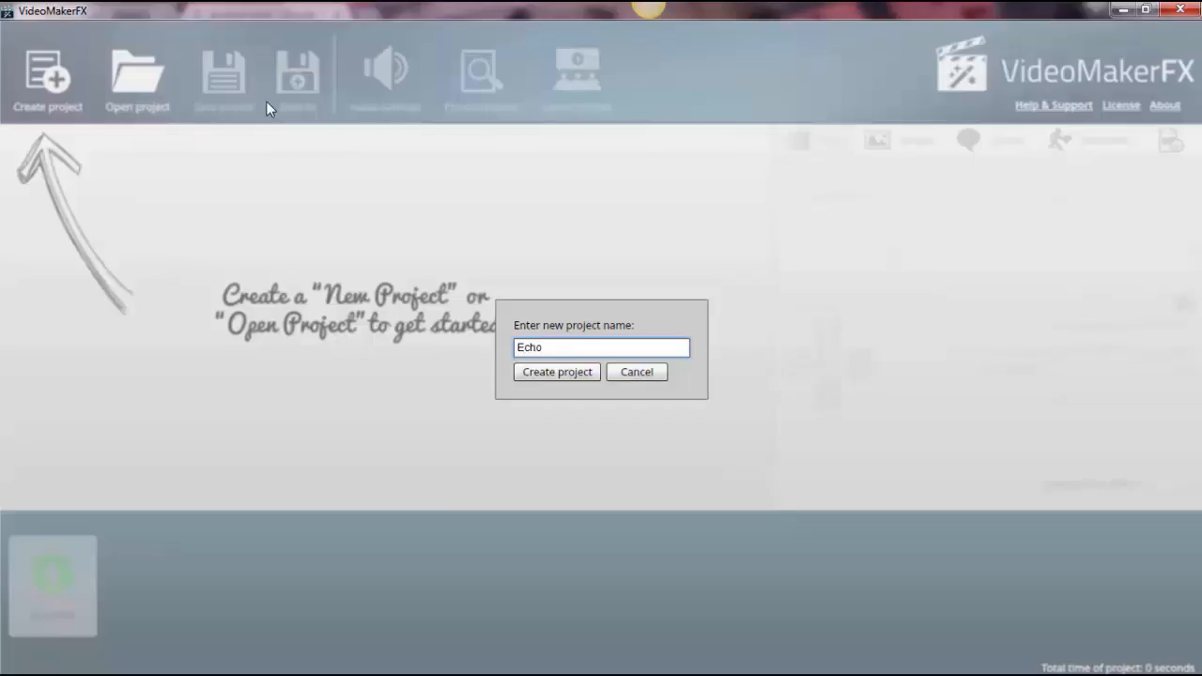
Create a new VideoMakerFX project named Echo.
key("Return")
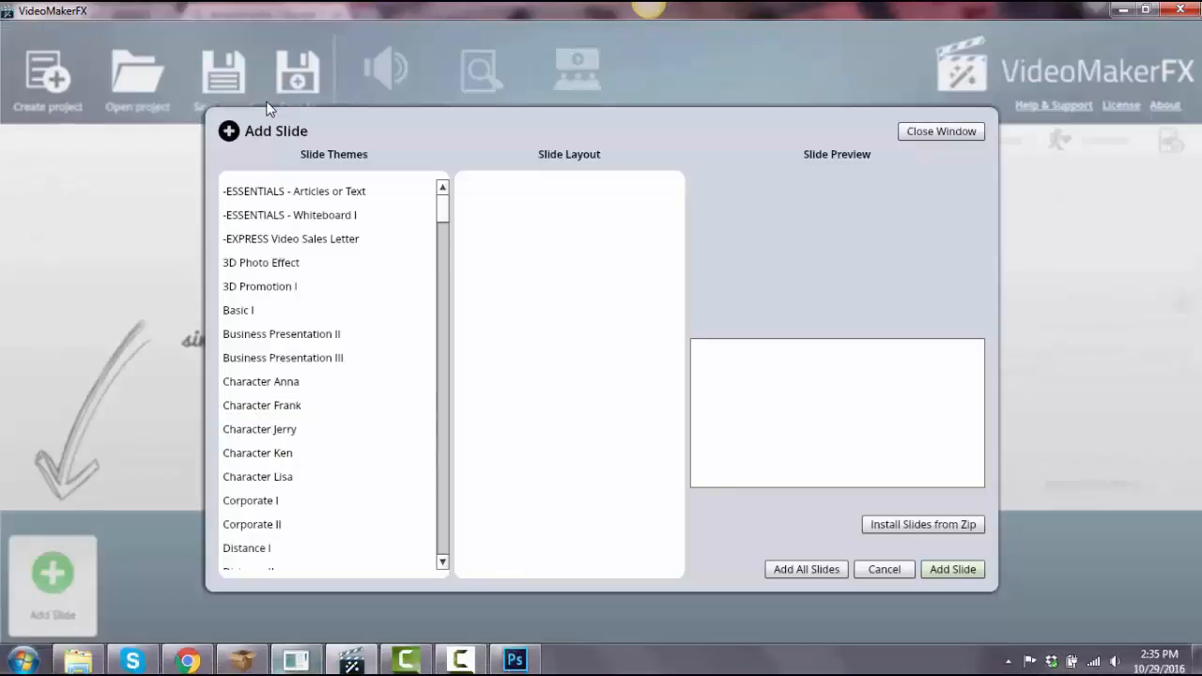
Switch to Chrome, close the Google Images tab and examine the press quotes on the Amazon Echo product page.
key("alt+Tab")
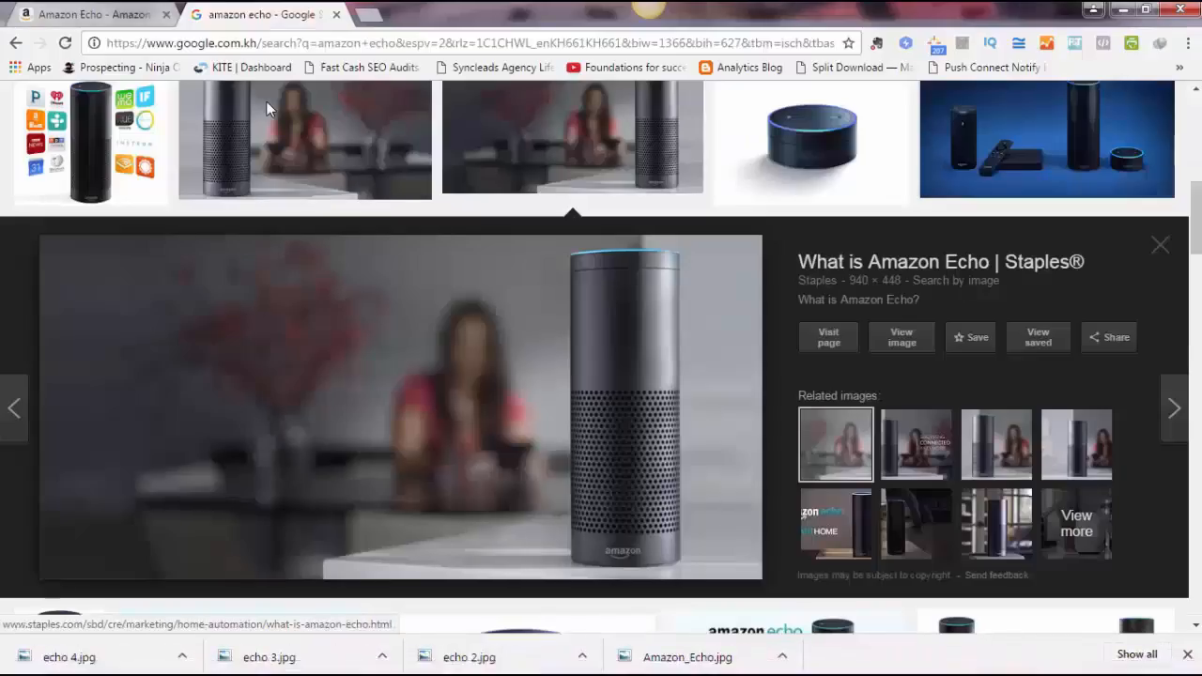
key("ctrl+w")
scroll(267, 109, "down", 6)
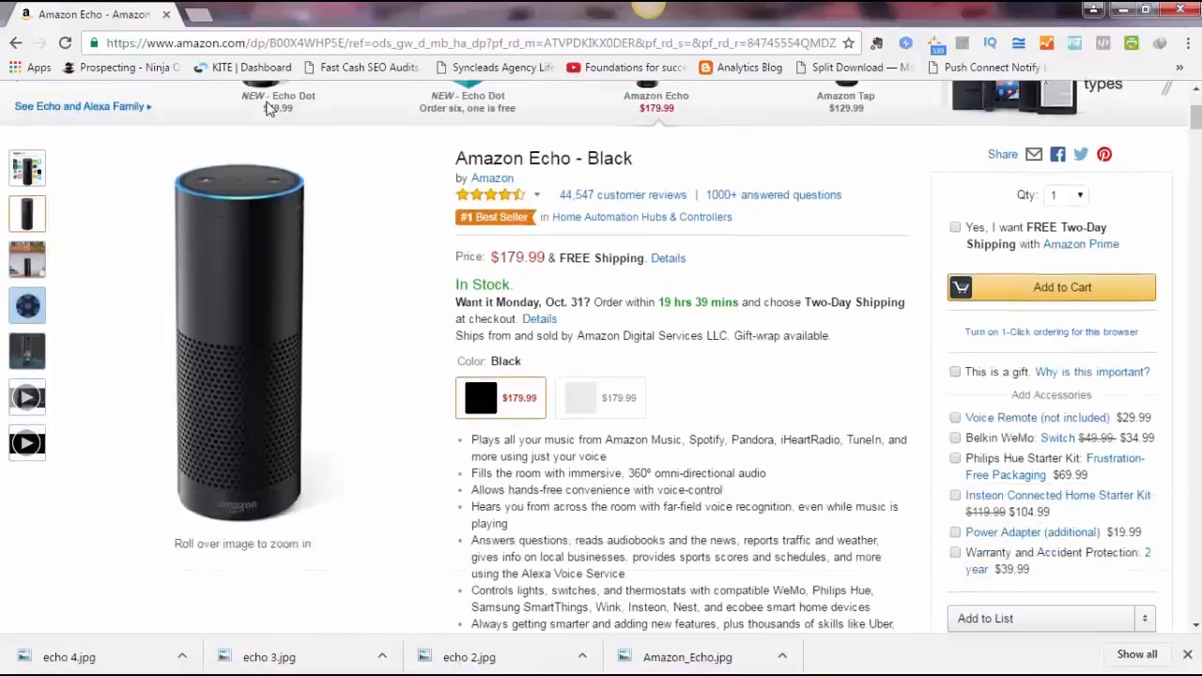
scroll(267, 110, "down", 1)
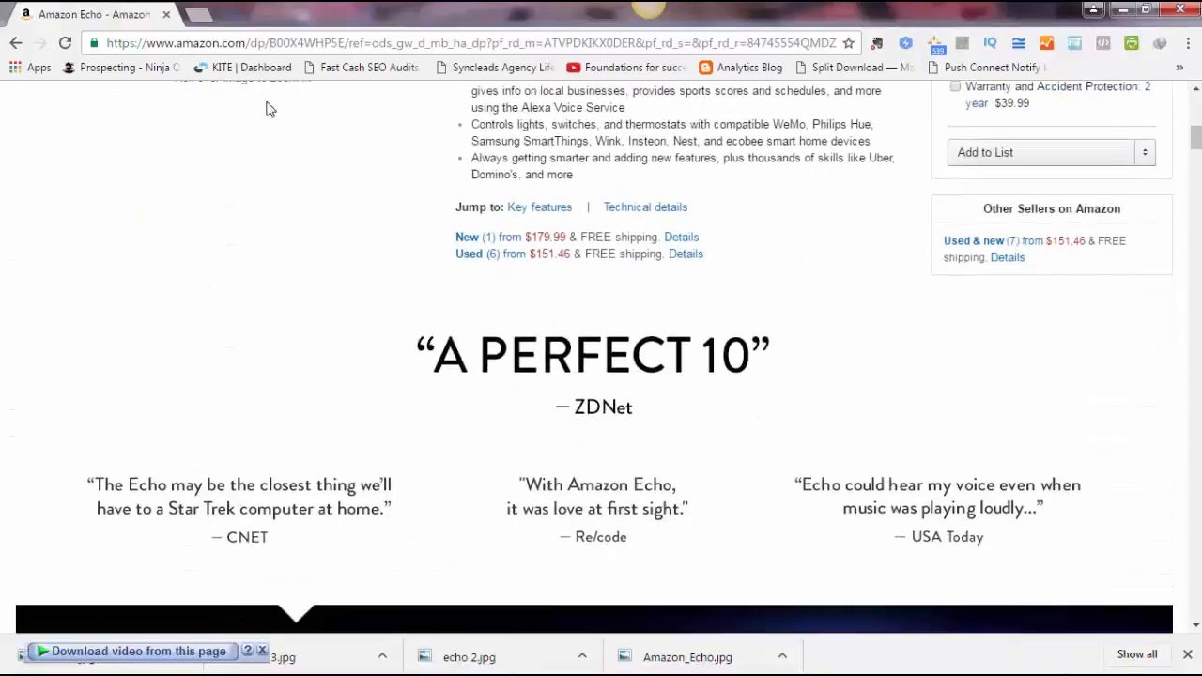
scroll(267, 110, "down", 1)
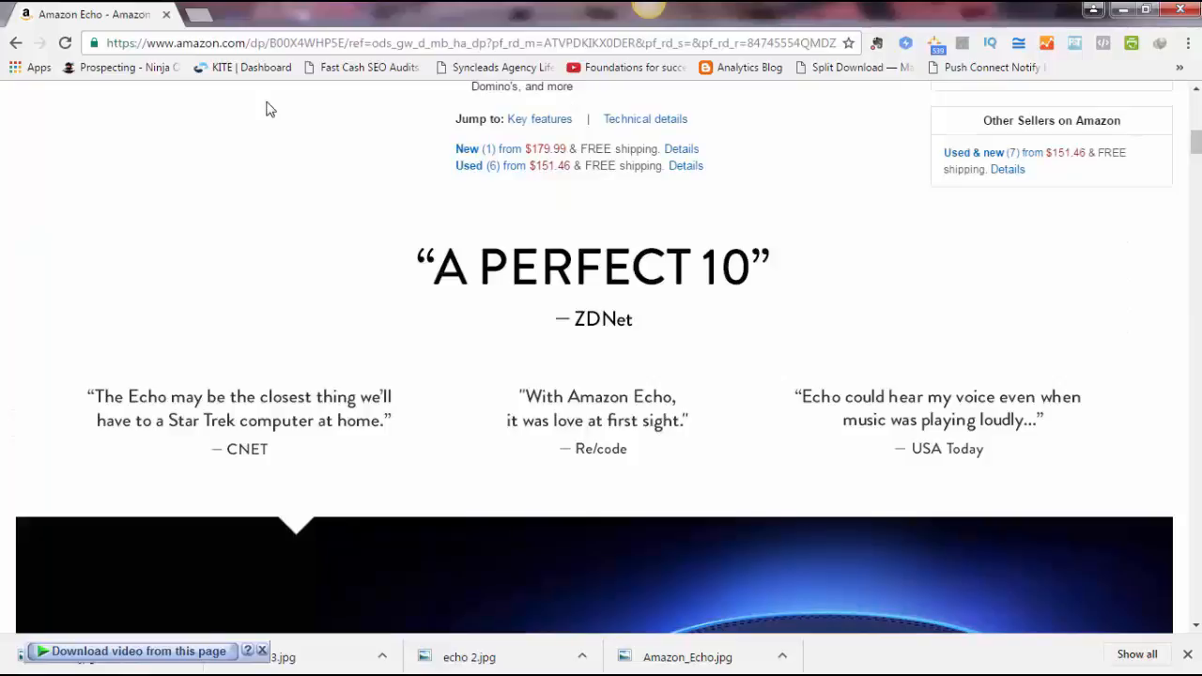
scroll(266, 109, "down", 1)
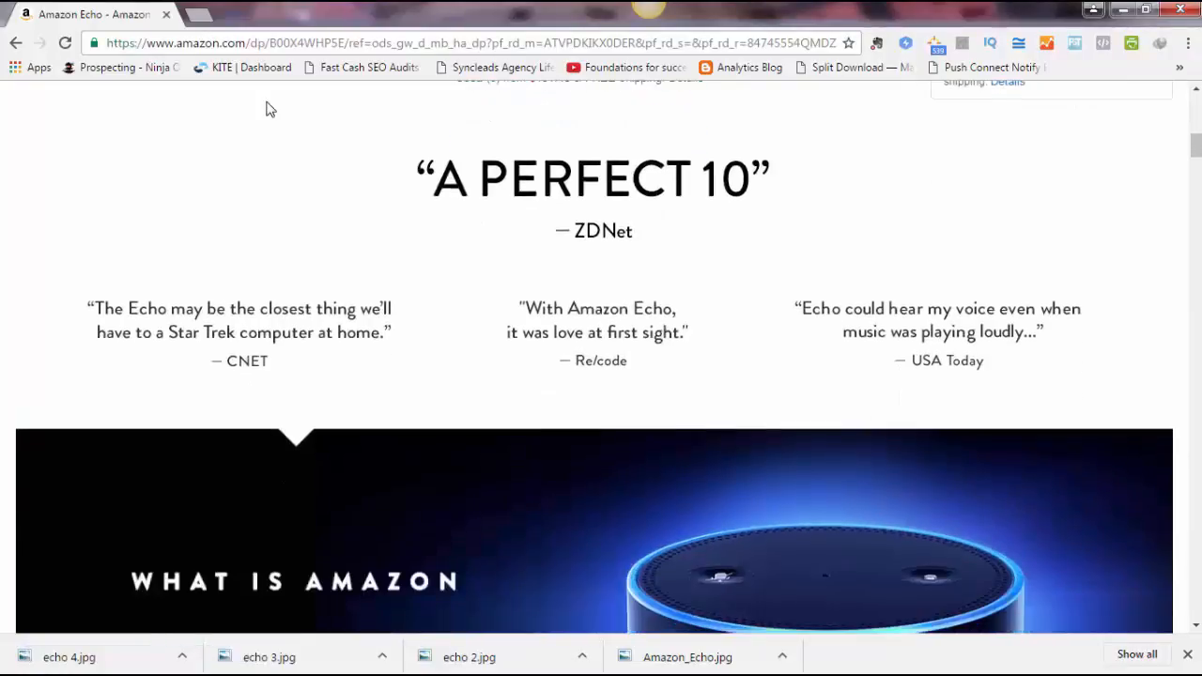
scroll(267, 110, "down", 4)
scroll(267, 110, "up", 4)
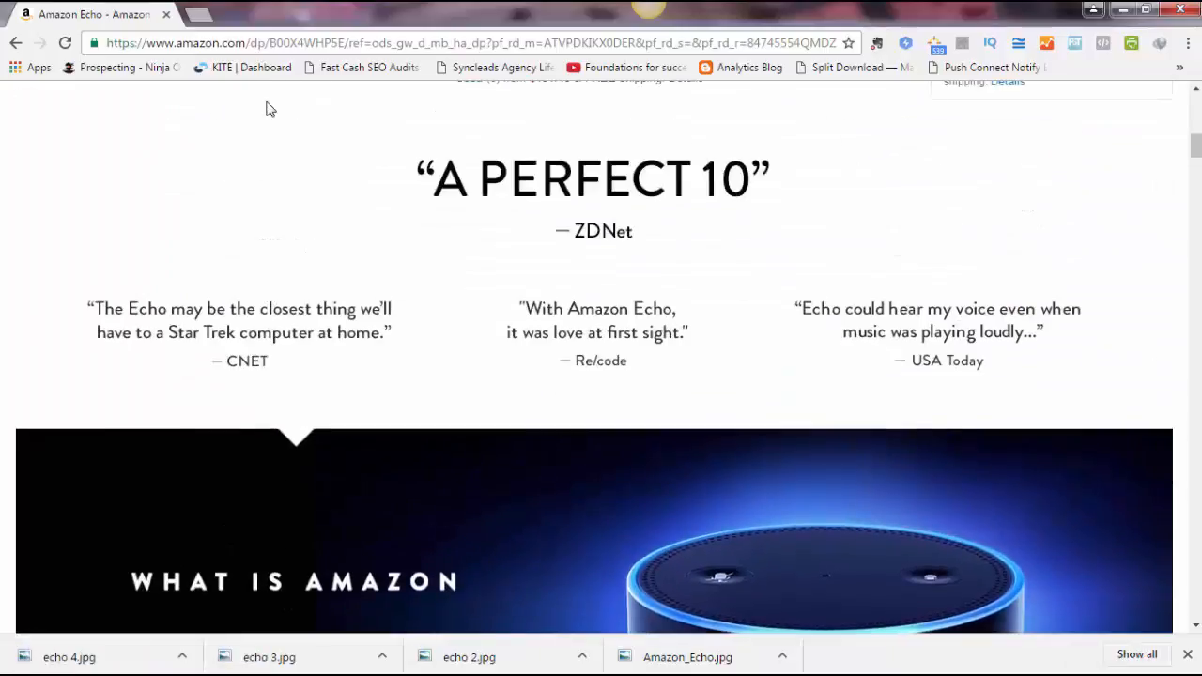
scroll(269, 110, "up", 1)
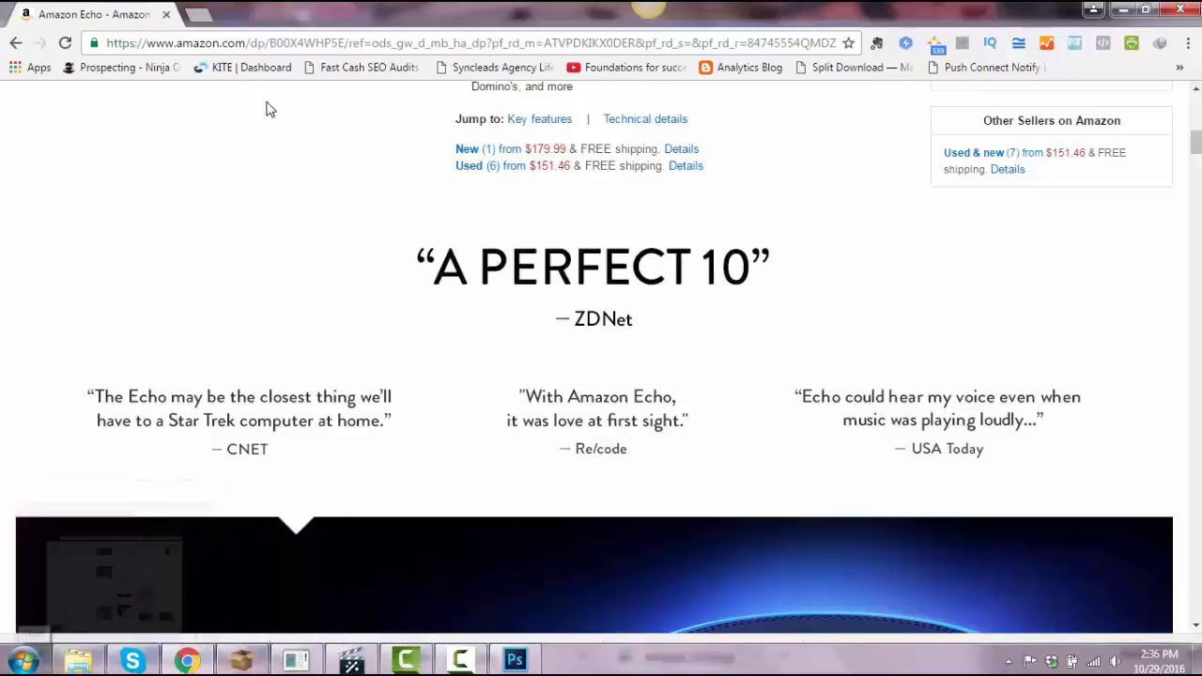
key("super")
key("Up")
key("Up")
key("Up")
key("Up")
key("Up")
key("Up")
key("Up")
key("Up")
key("Right")
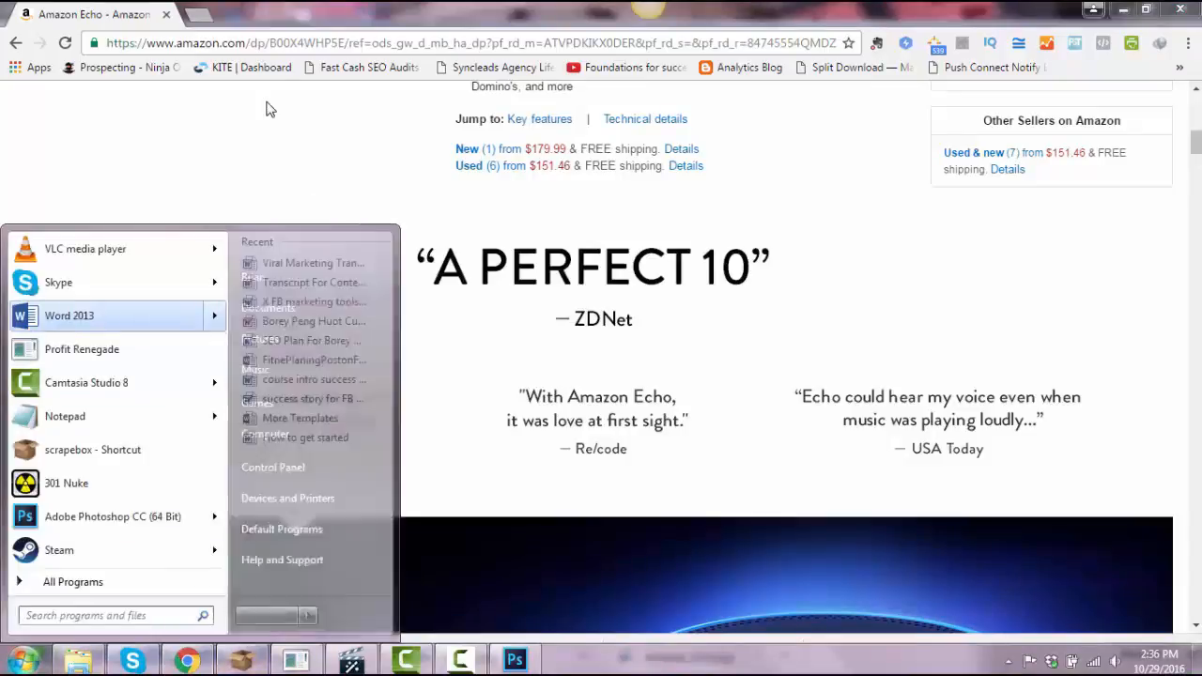
key("Escape")
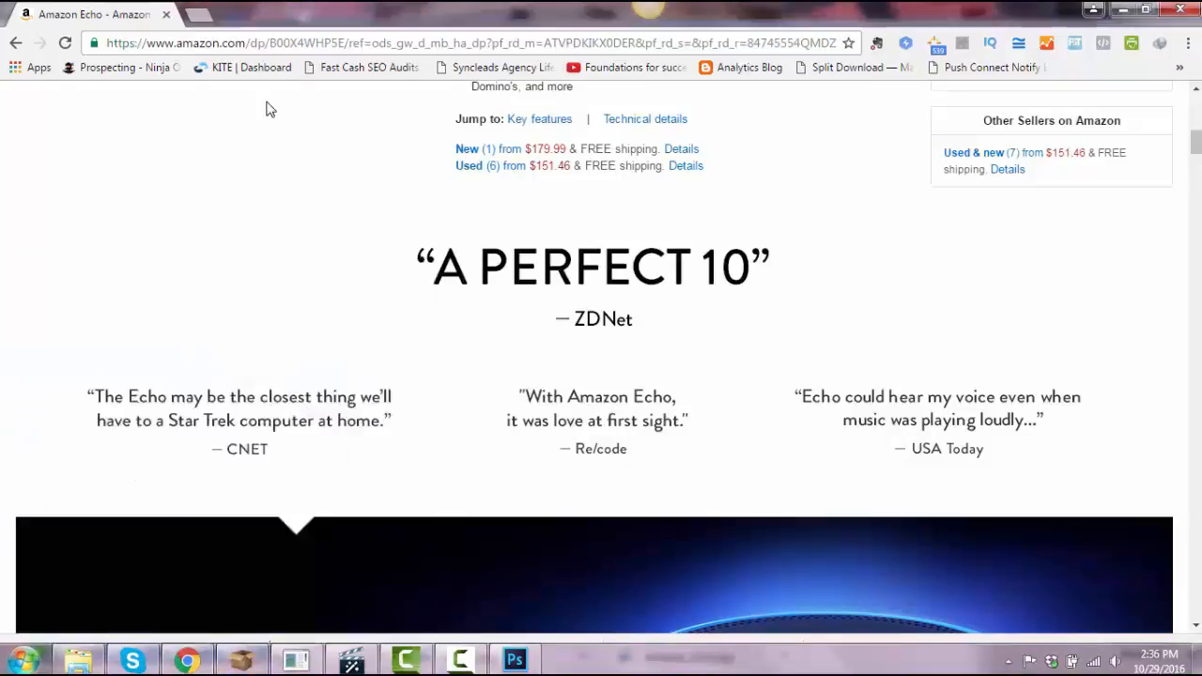
Switch to VideoMakerFX and view the layouts of the -ESSENTIALS - Articles or Text slide theme.
key("alt+Tab")
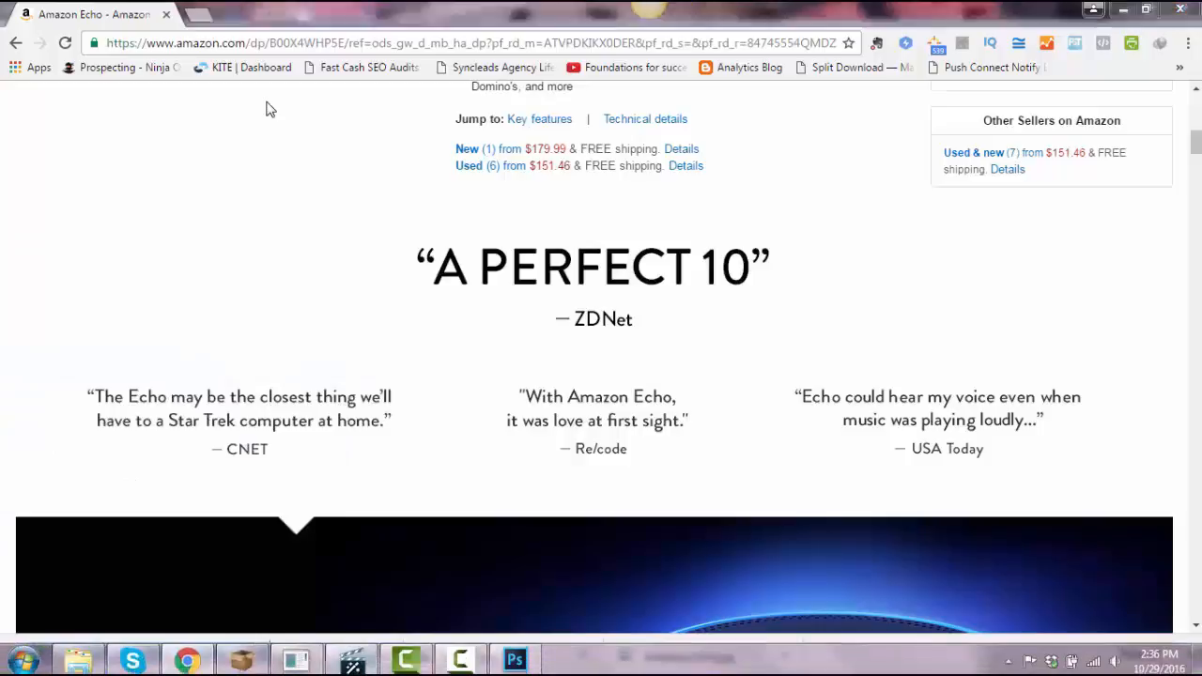
key("Up")
key("Up")
key("Up")
key("Up")
key("Up")
key("Up")
key("Up")
key("Up")
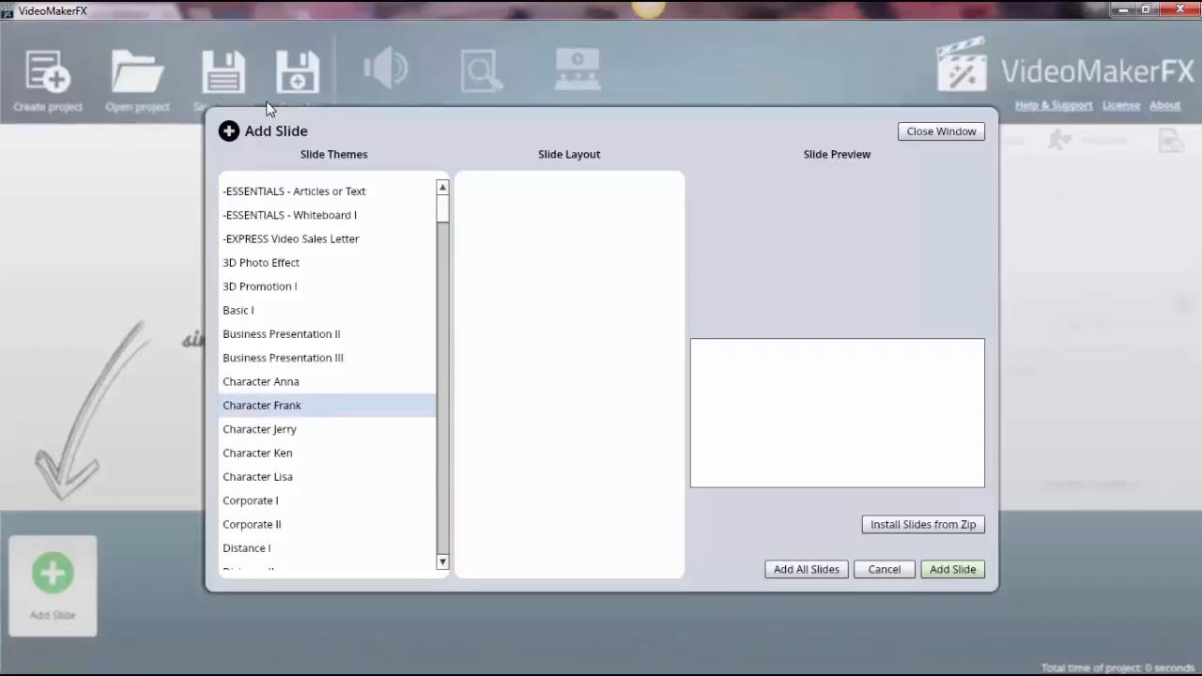
key("Up")
key("Up")
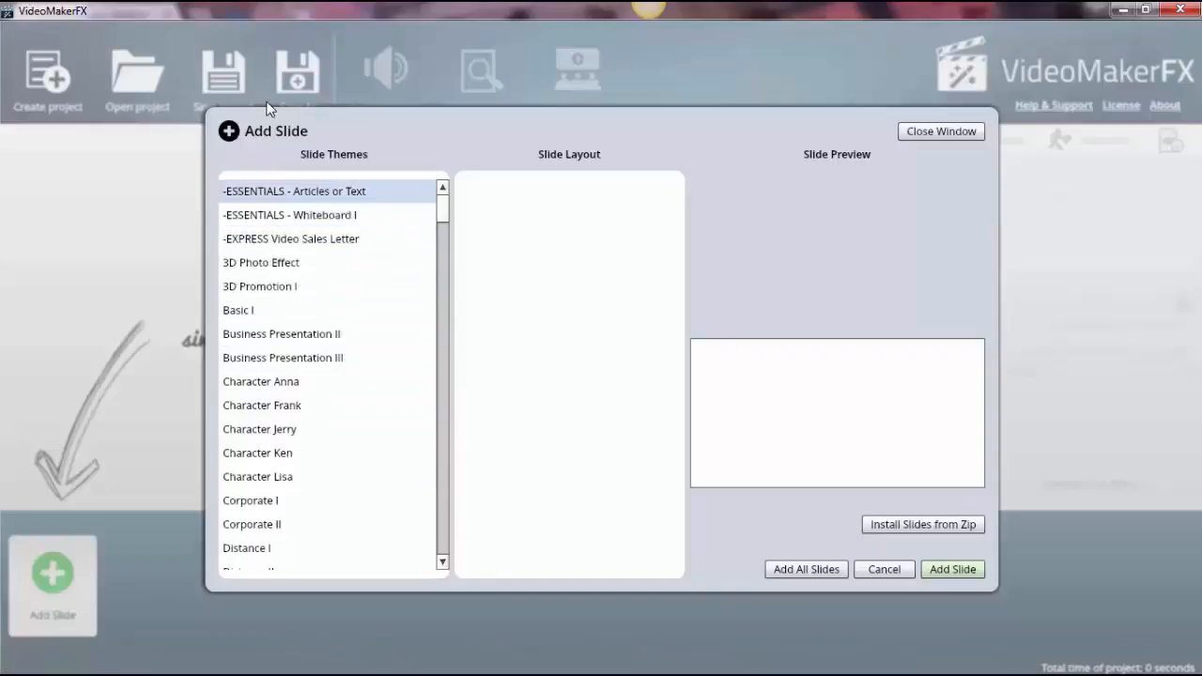
left_click(293, 192)
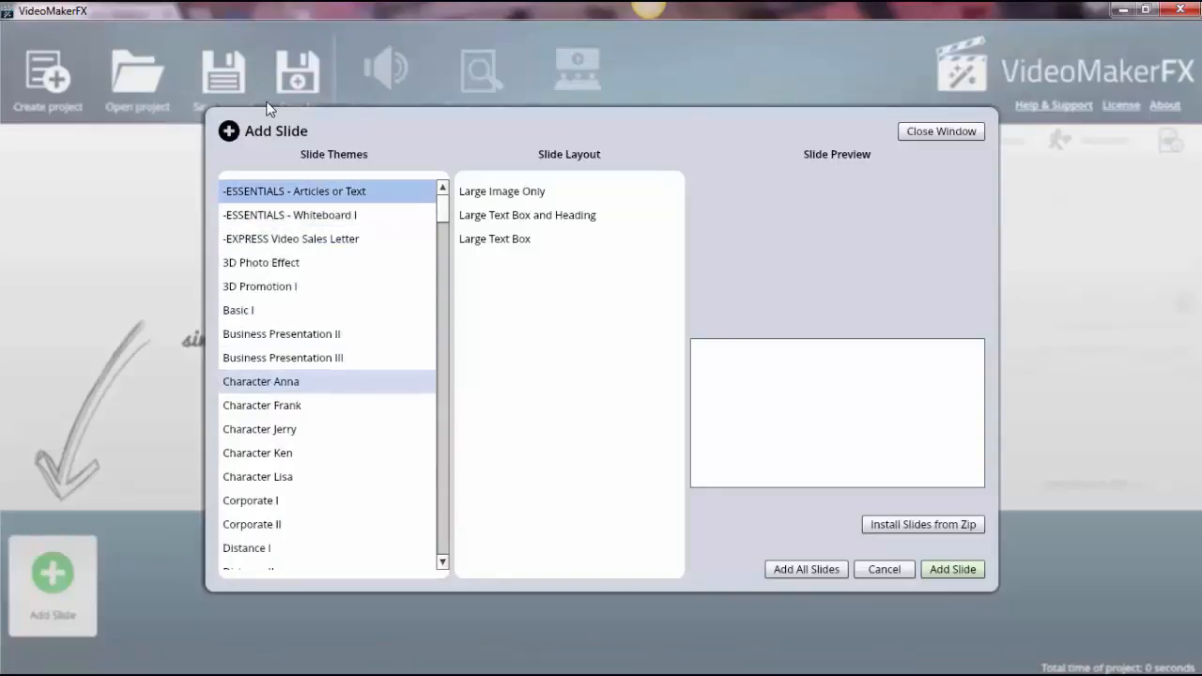
Preview the Kinetic Promotion I layouts Text 3, Text 4 and Text 5, and add a Kinetic Promotion - Text 6 slide.
scroll(329, 376, "down", 3)
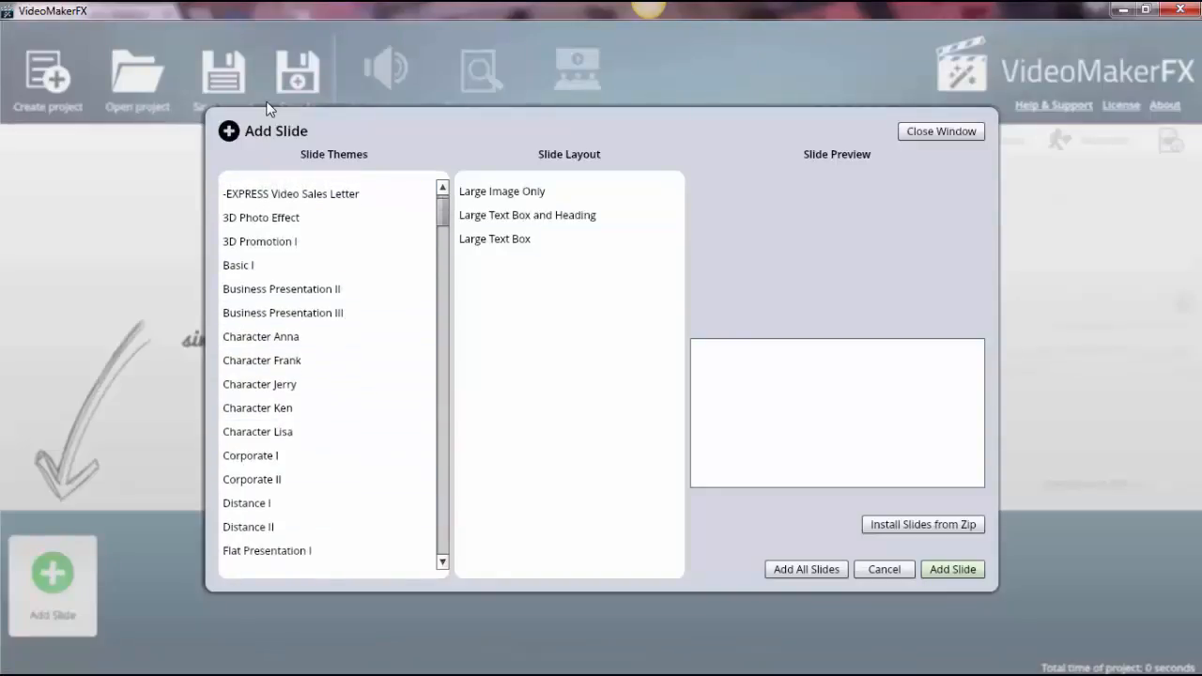
scroll(328, 376, "down", 3)
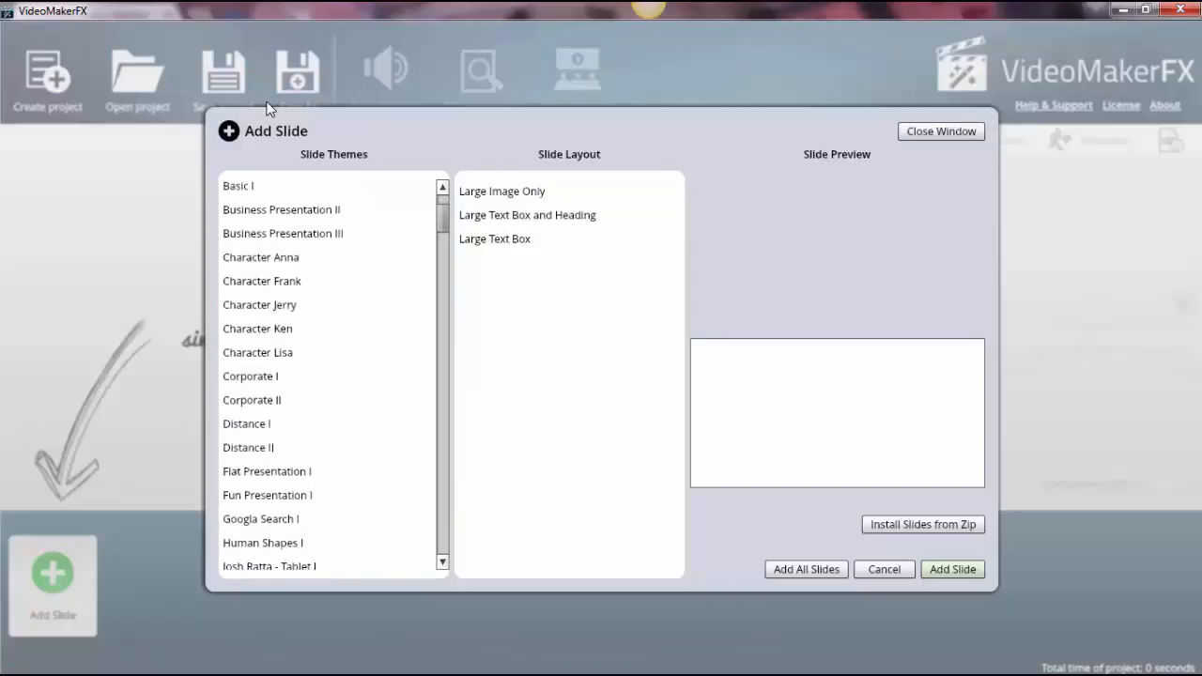
scroll(329, 376, "down", 1)
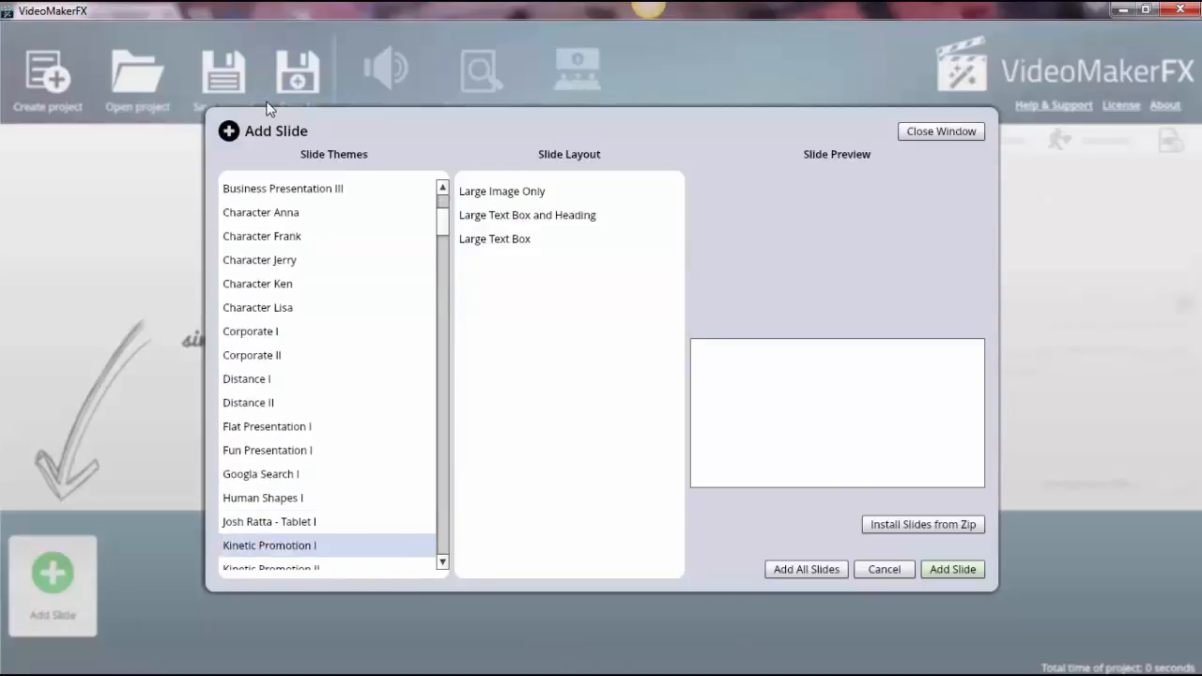
left_click(269, 545)
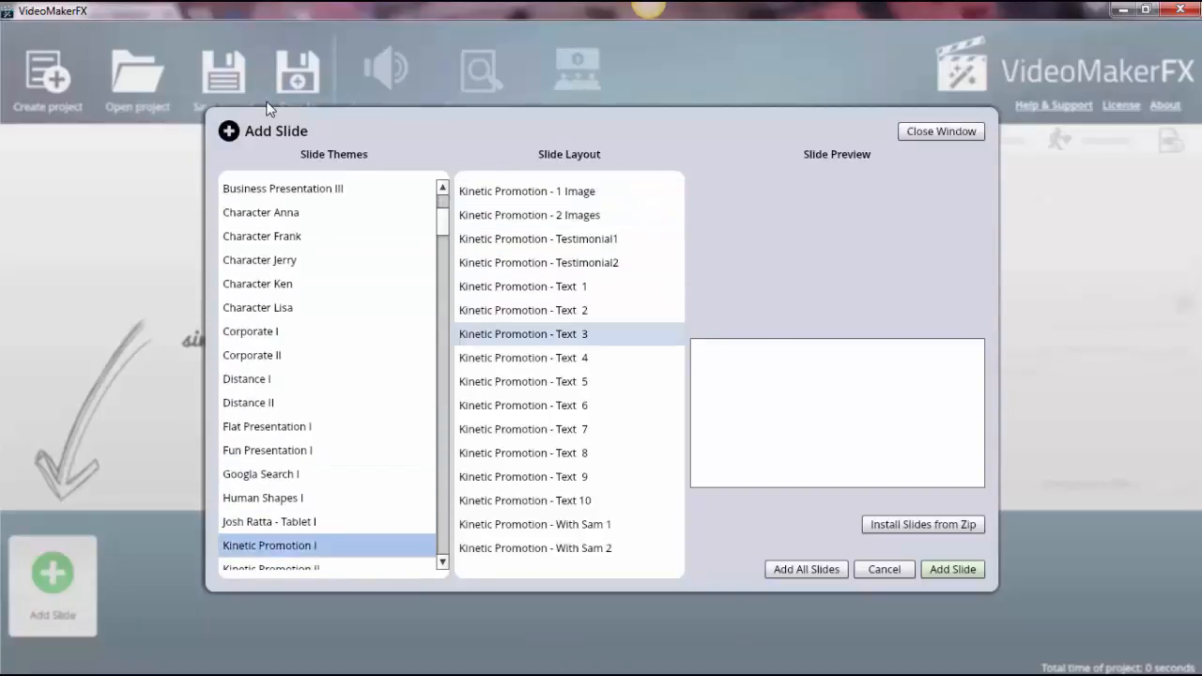
left_click(523, 333)
left_click(523, 358)
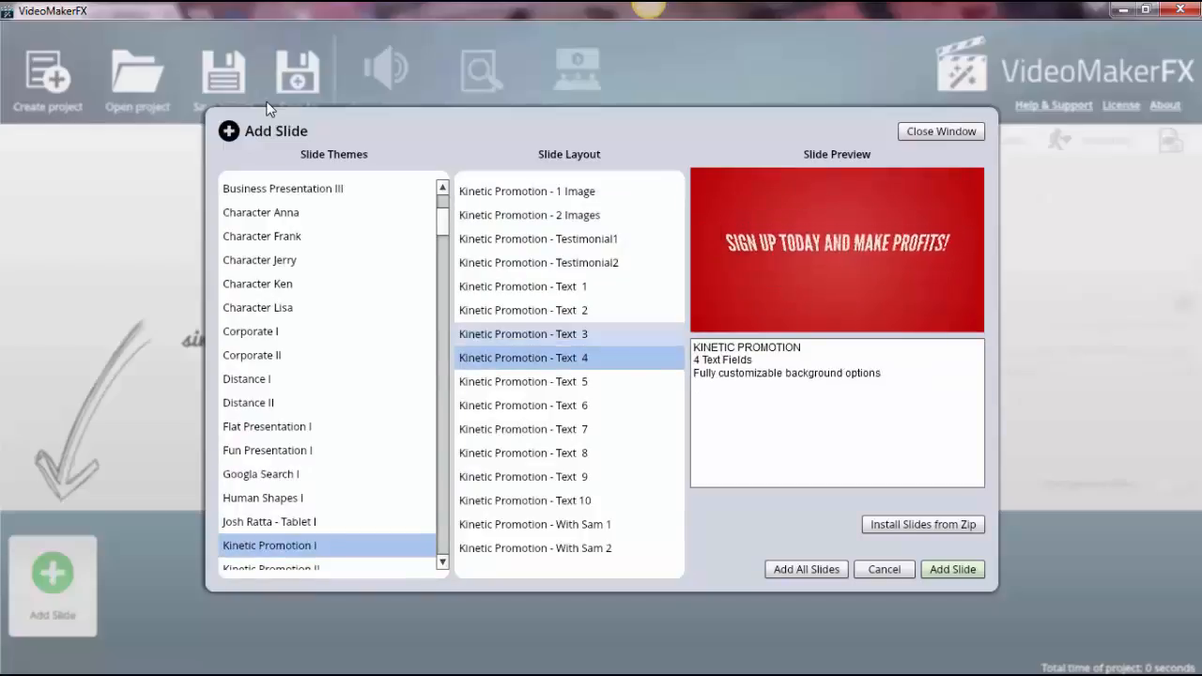
left_click(523, 381)
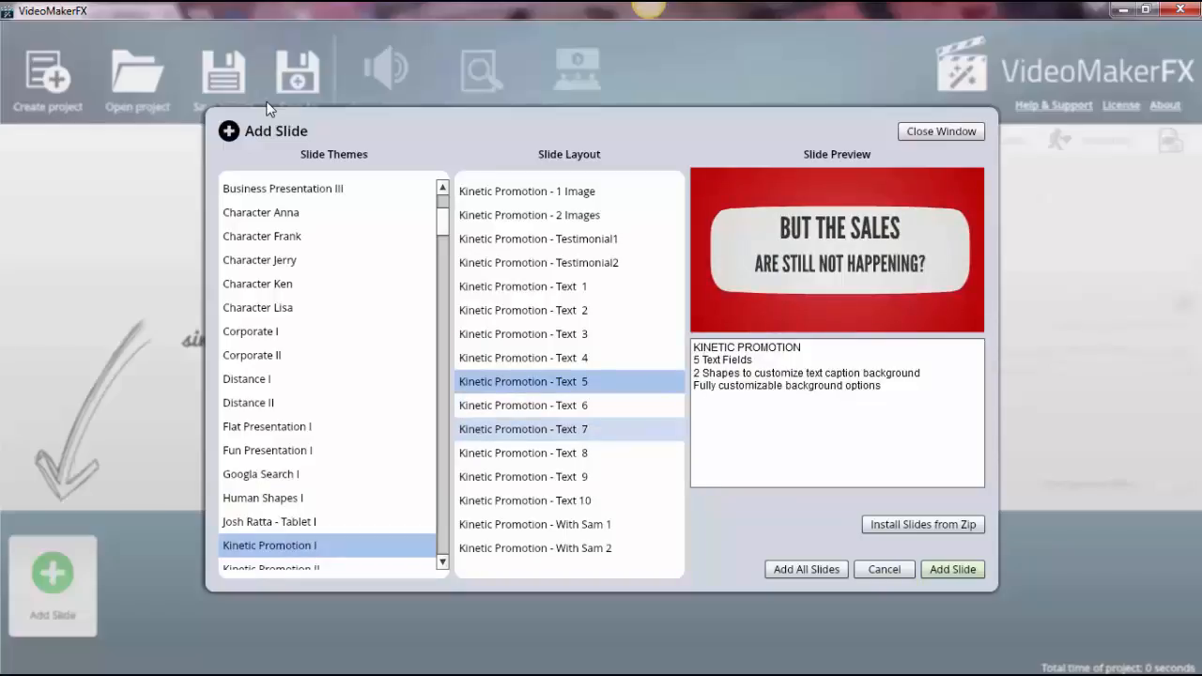
left_click(523, 405)
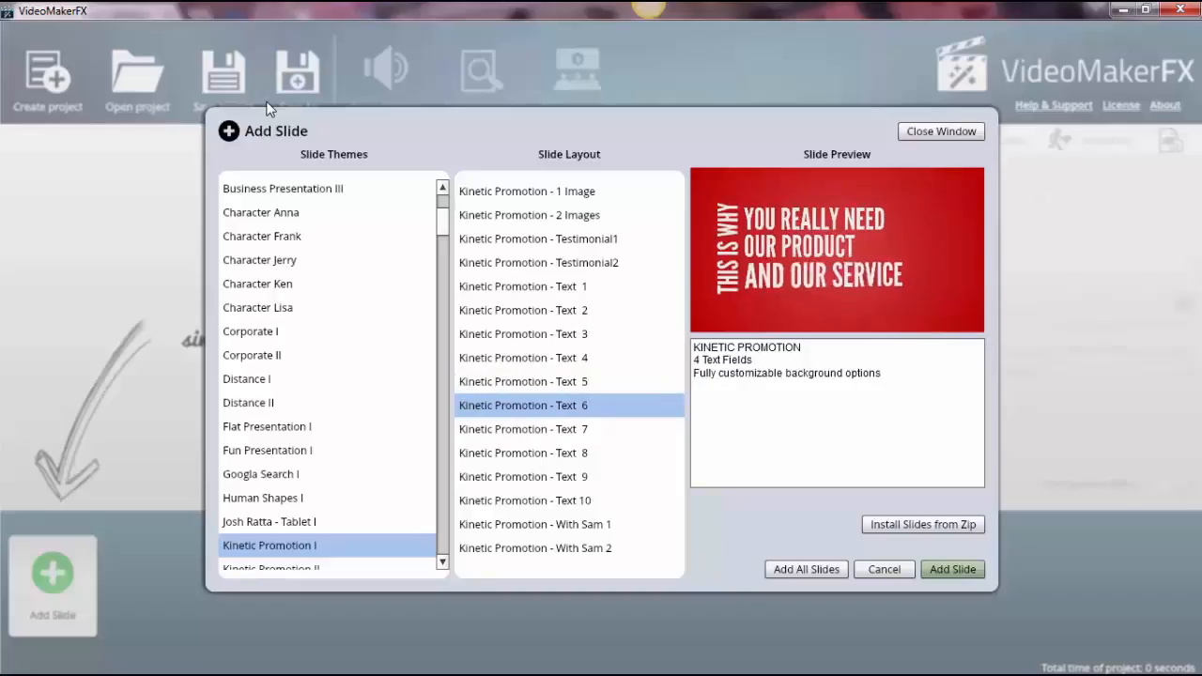
key("Return")
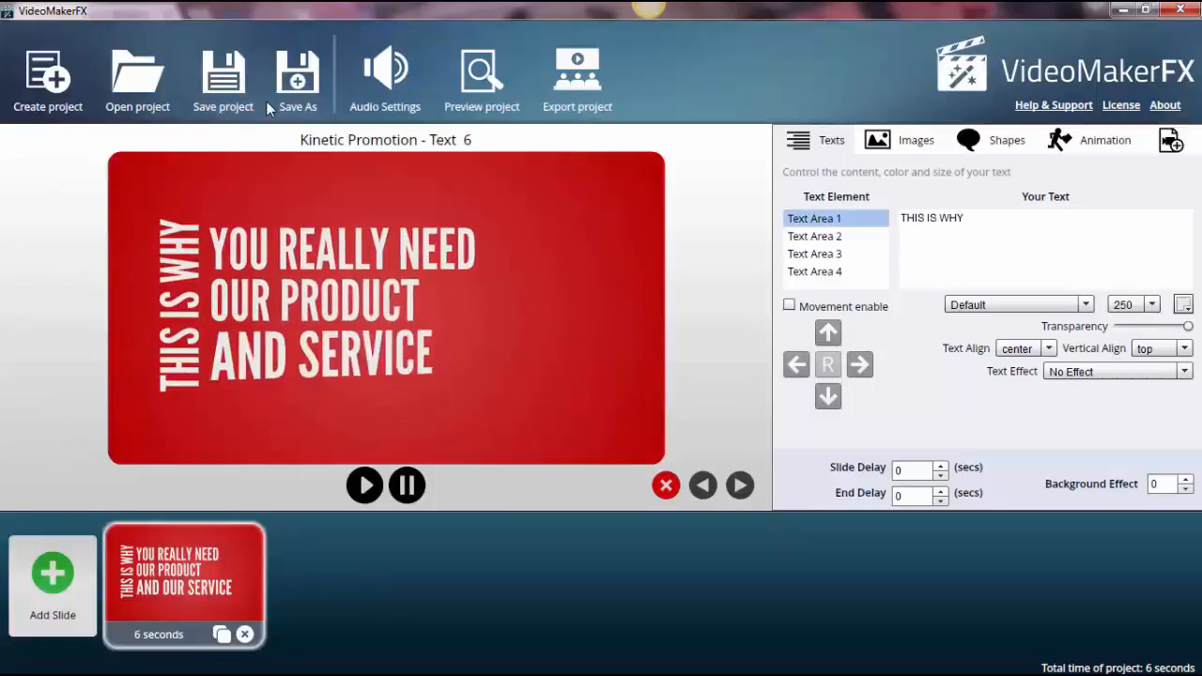
Set the slide's four text areas to "What Are", "Professionals", "Saying about" and "the Amazon Echo?".
type("What Are")
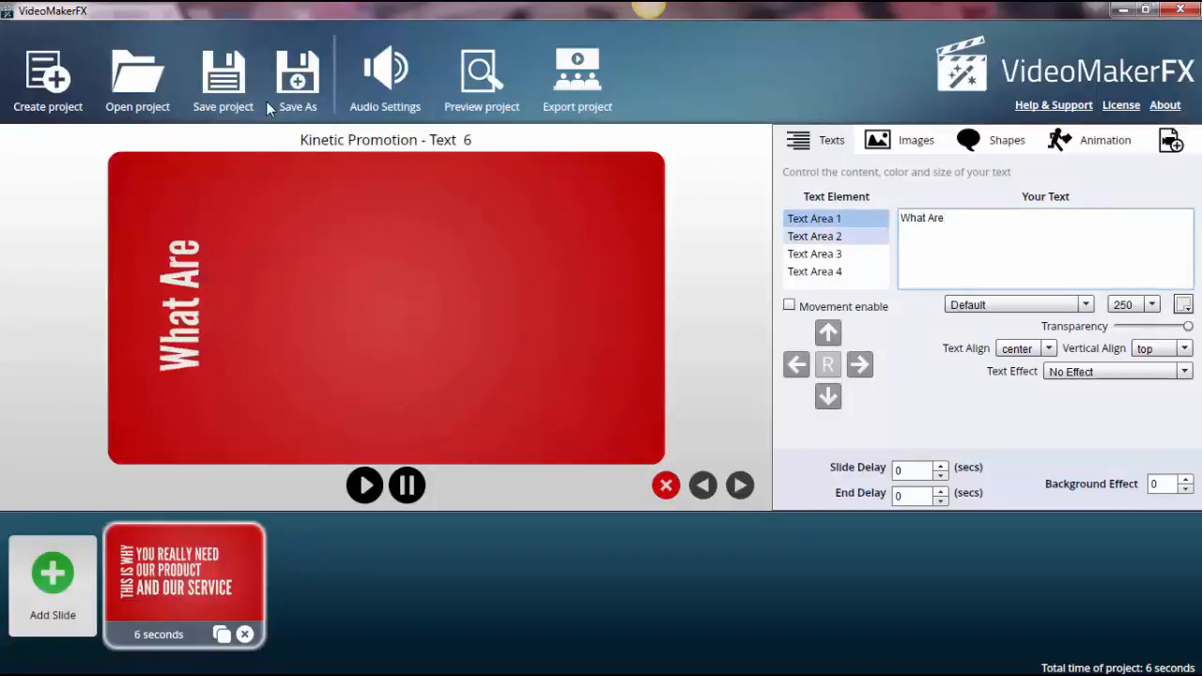
key("ctrl+a")
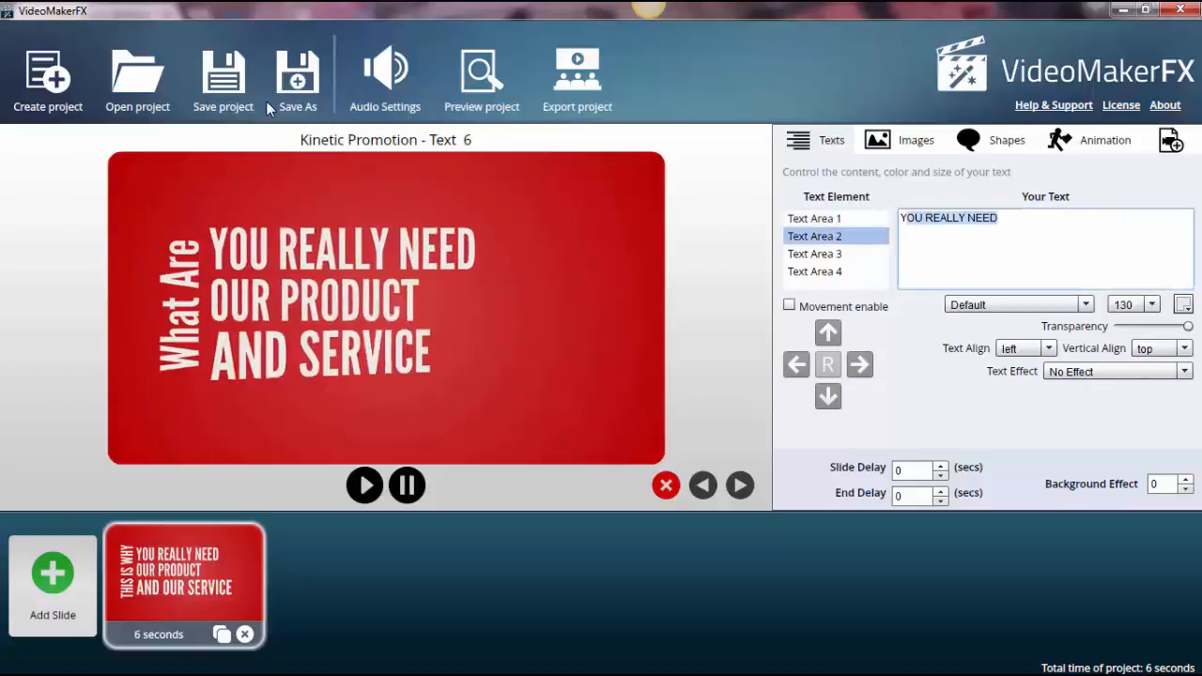
type("Professionals")
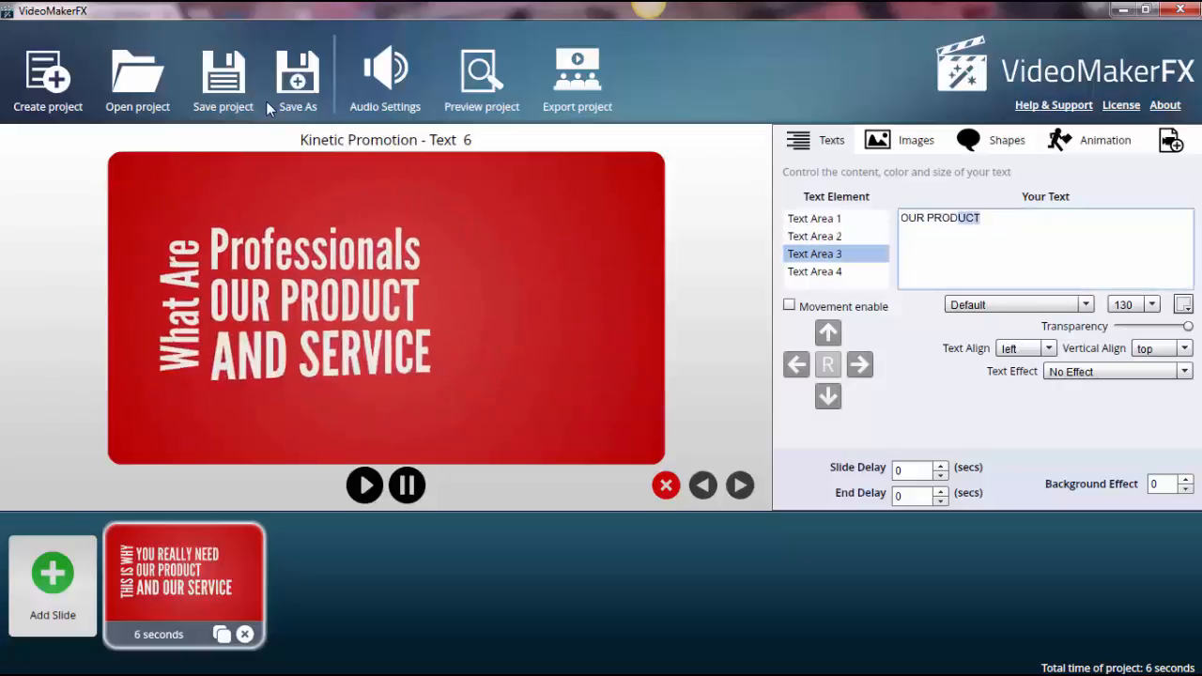
type("Saying")
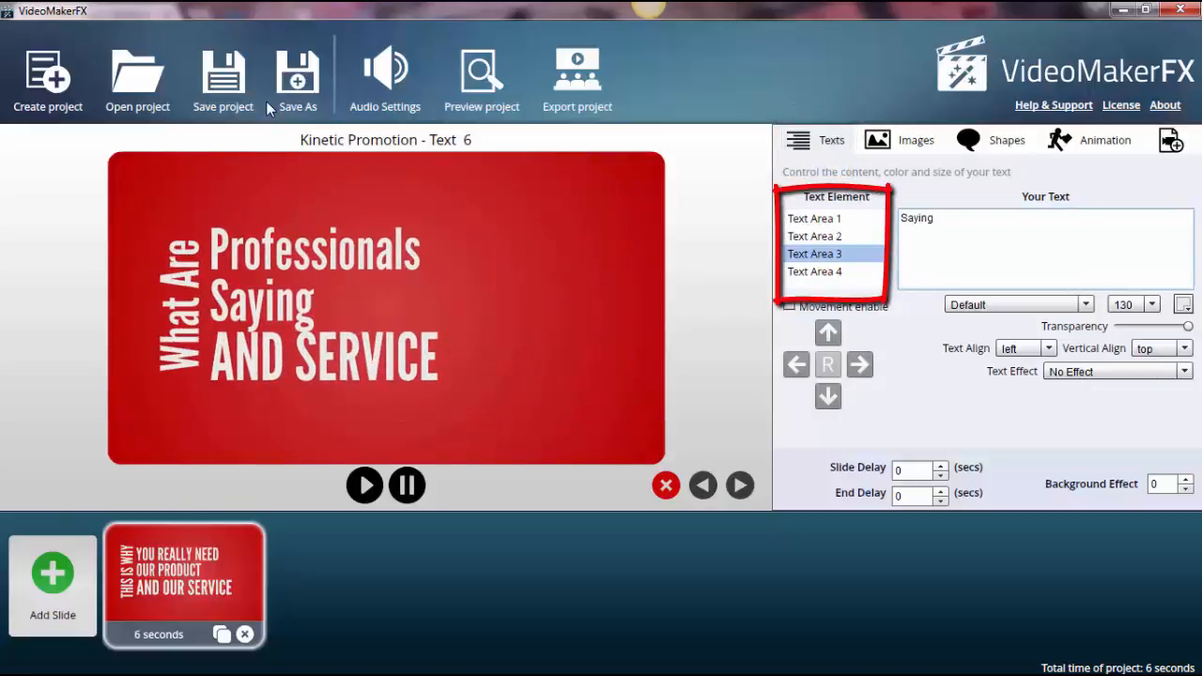
type("out")
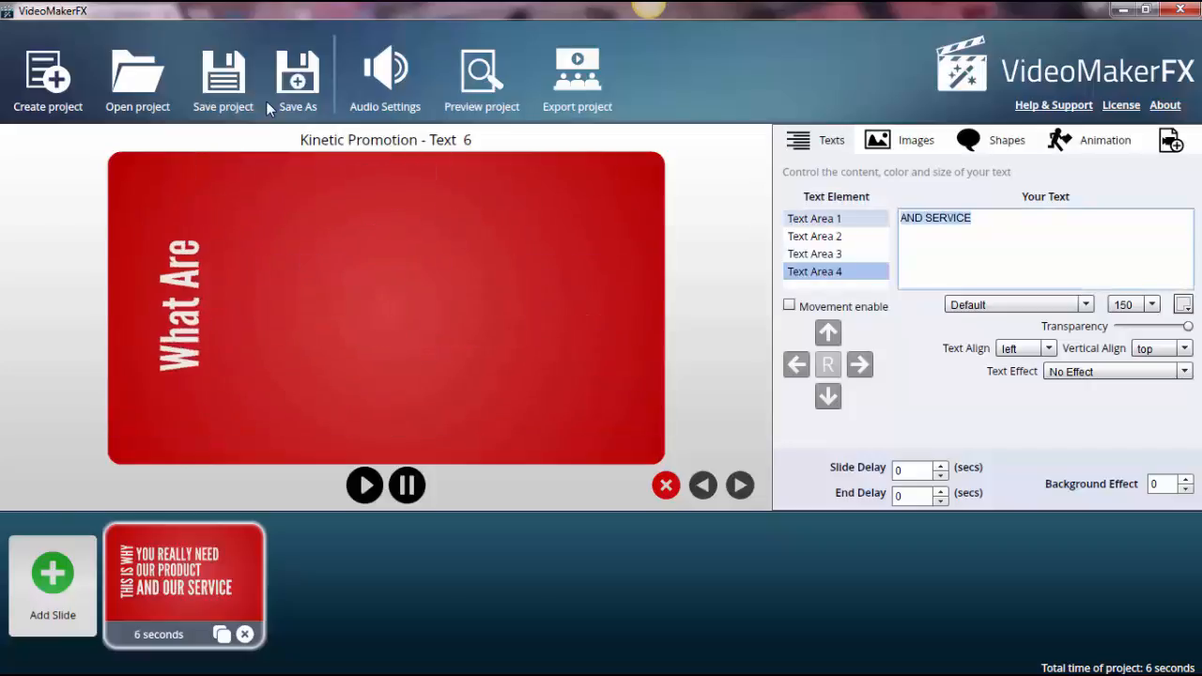
type("The Amazon Echo")
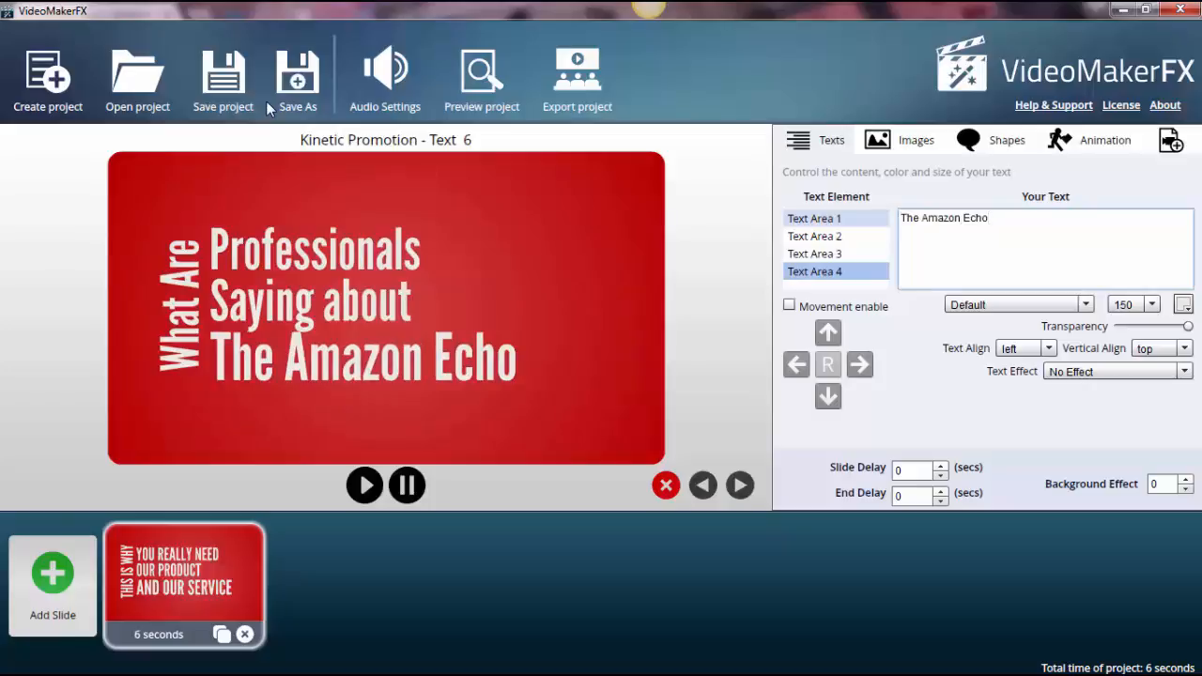
type("?")
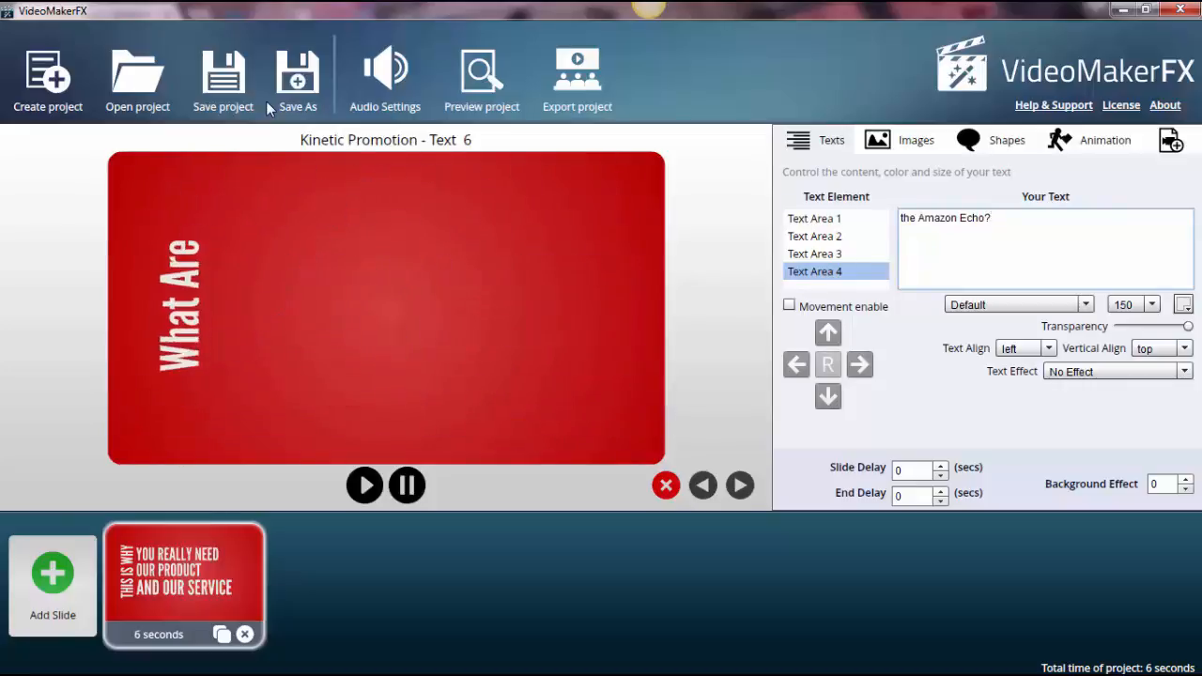
Enable the Shape BG element on the Kinetic Promotion - Text 6 slide and colour it dark grey.
left_click(1006, 140)
left_click(811, 199)
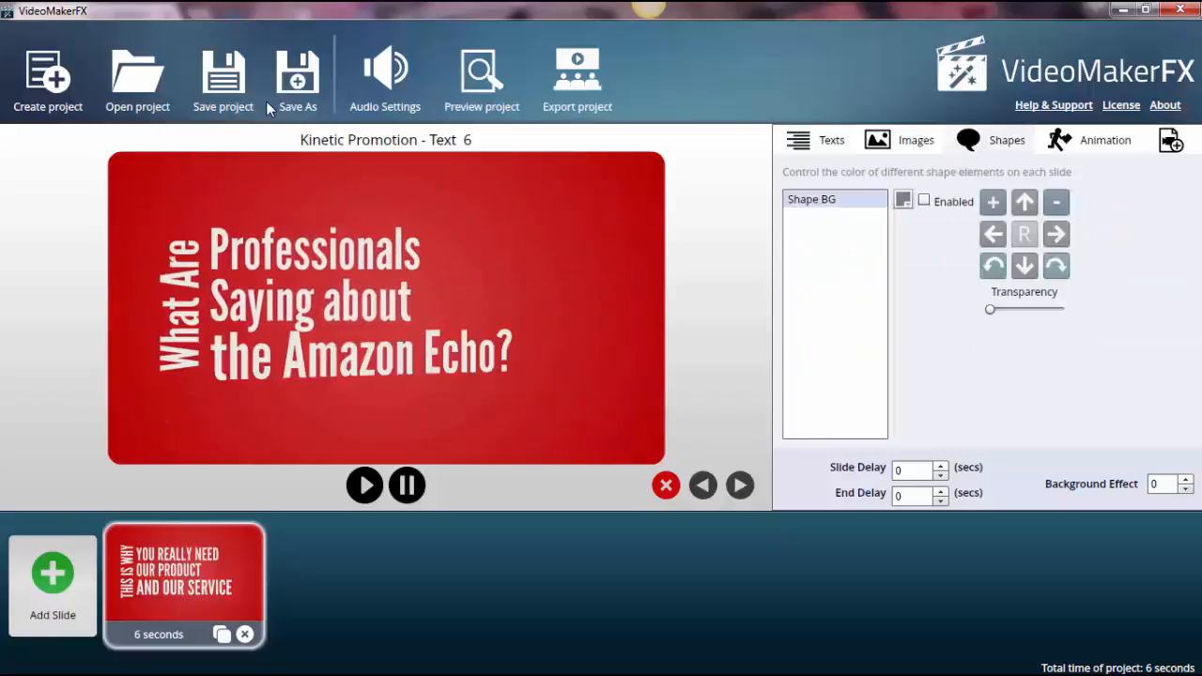
left_click(924, 200)
left_click(902, 199)
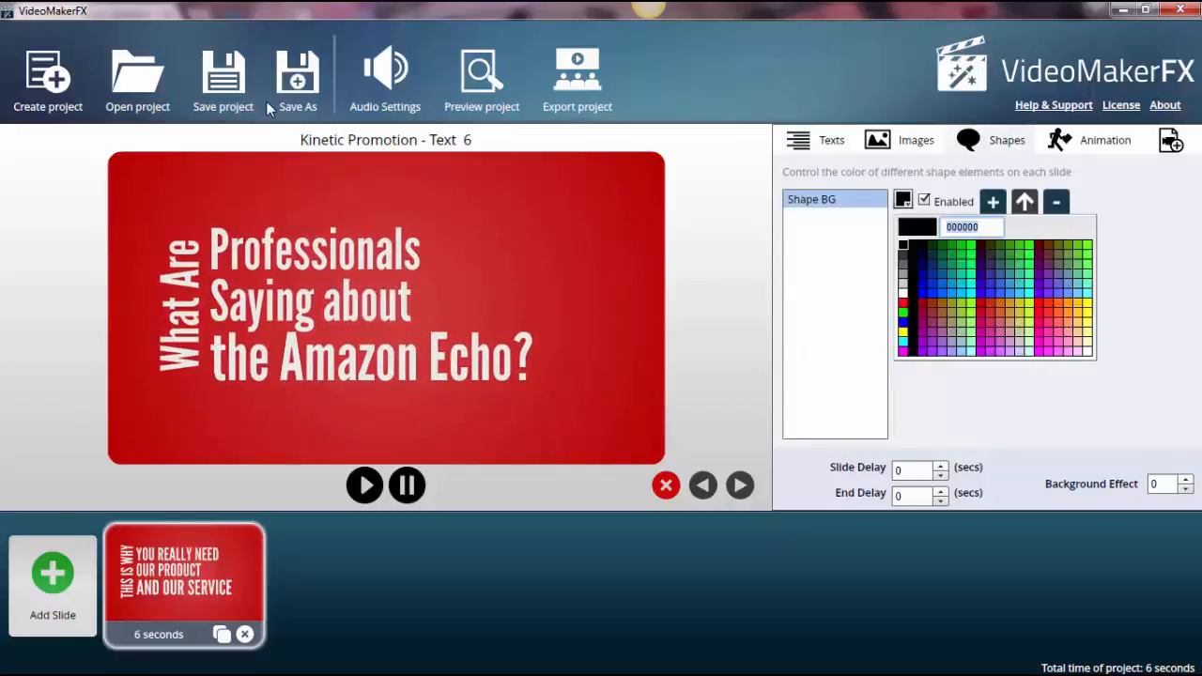
left_click(902, 254)
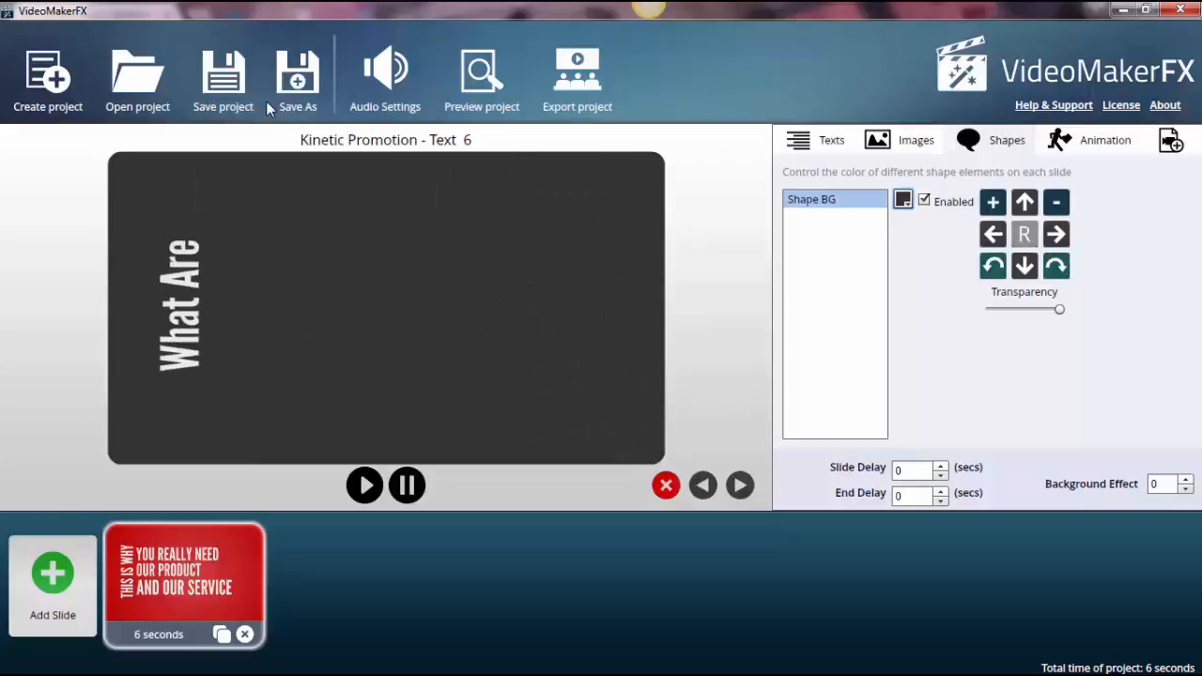
Start adding another slide and browse the layouts of the themes from Basic I through Character Anna.
left_click(53, 573)
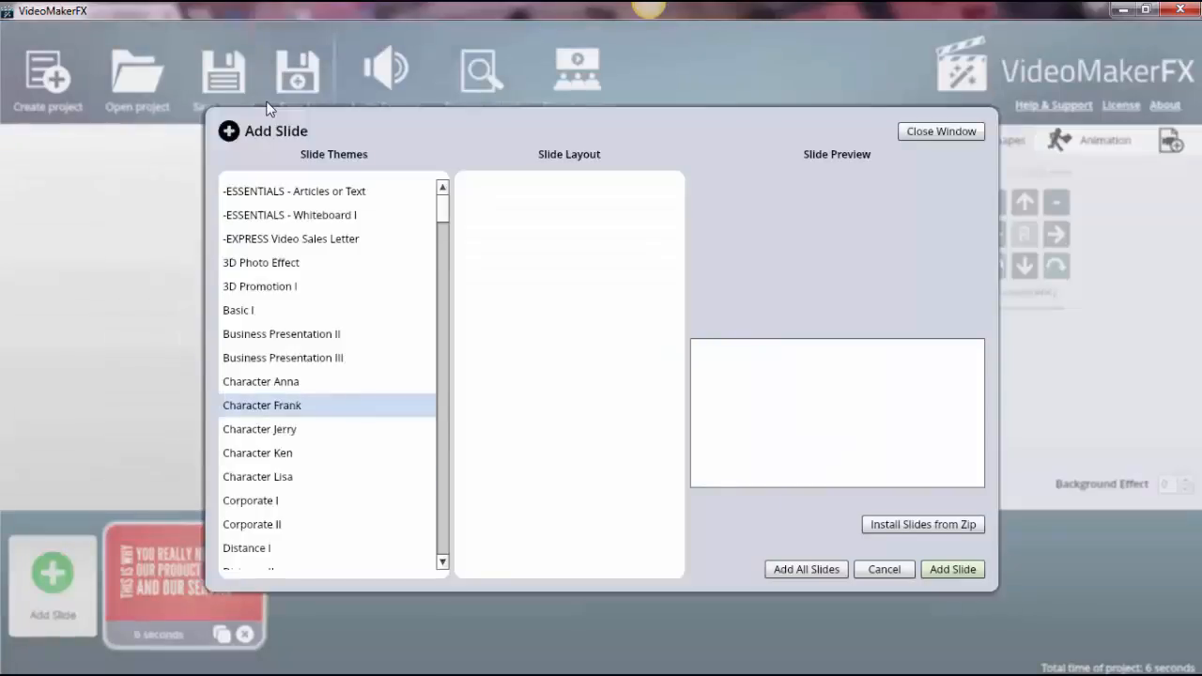
scroll(328, 375, "down", 6)
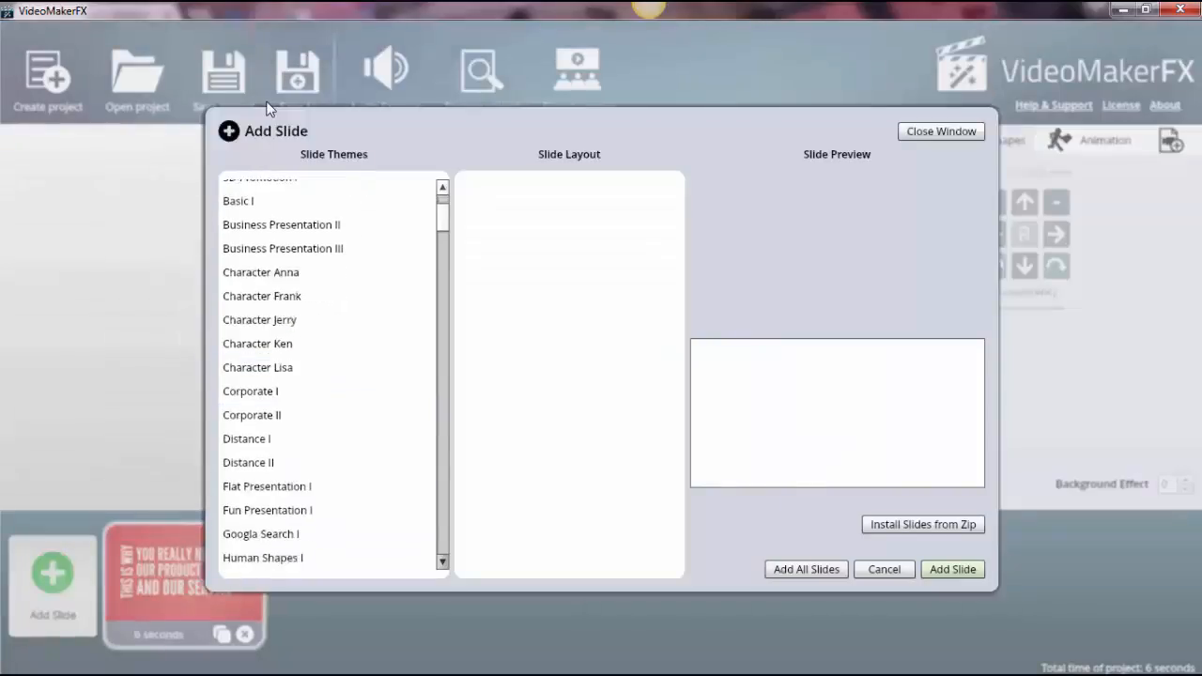
scroll(328, 376, "down", 1)
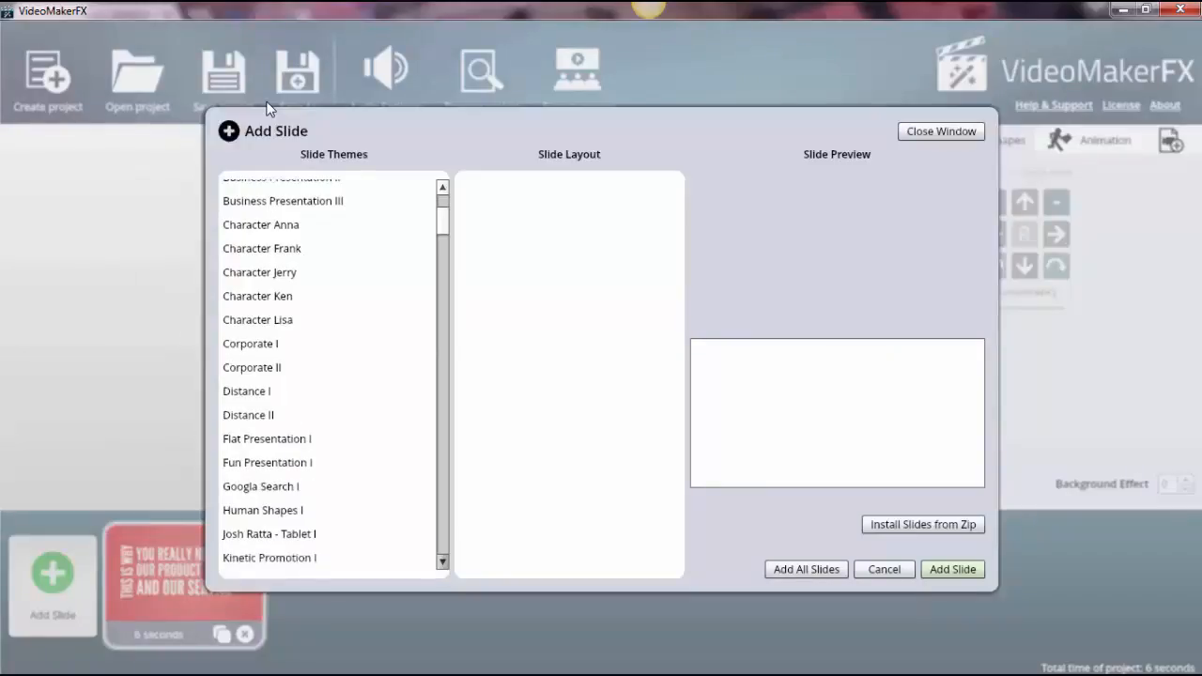
scroll(328, 375, "down", 3)
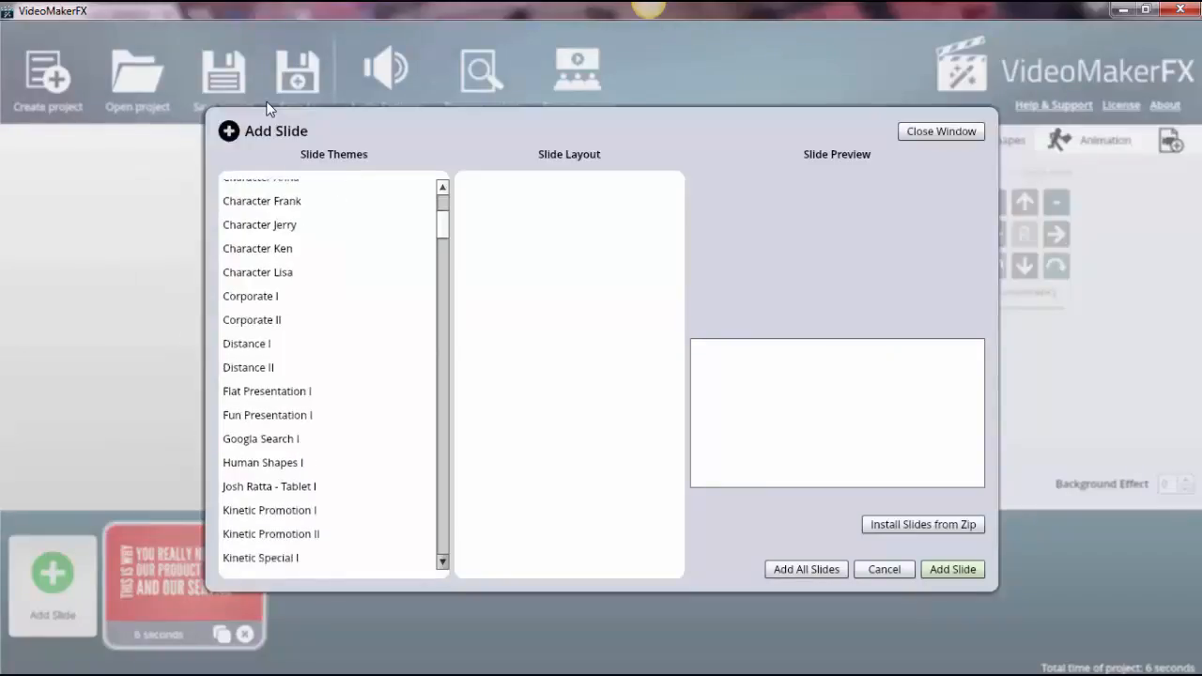
scroll(329, 310, "up", 10)
left_click(329, 310)
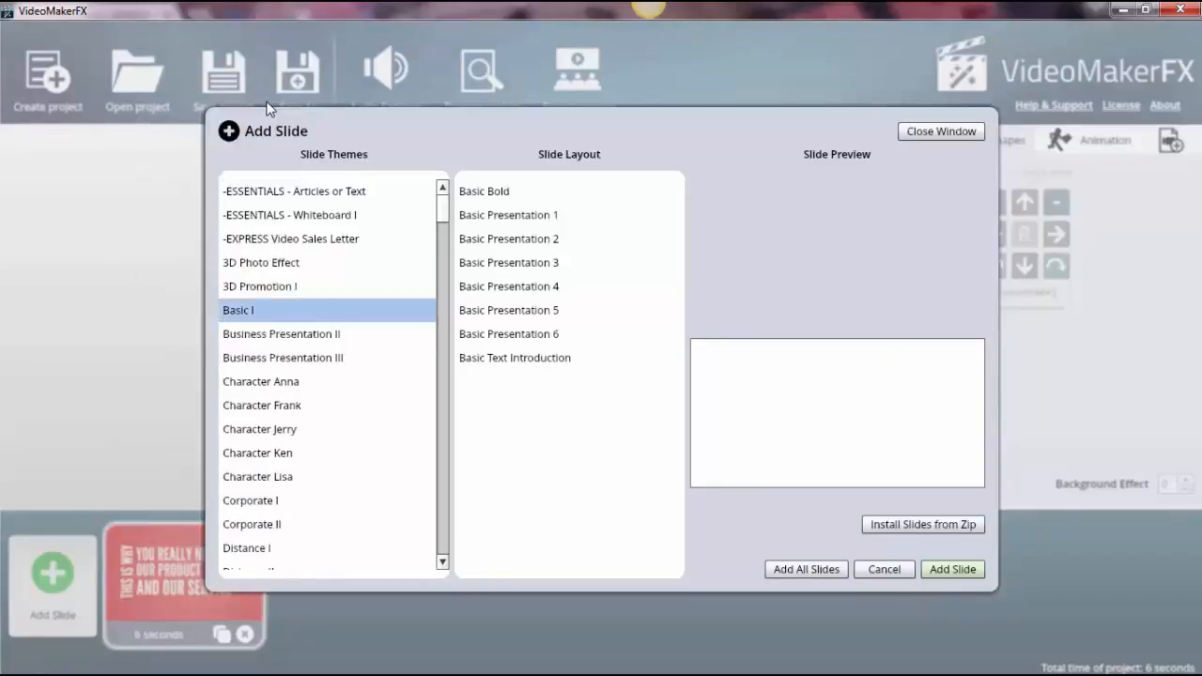
key("Down")
key("Down")
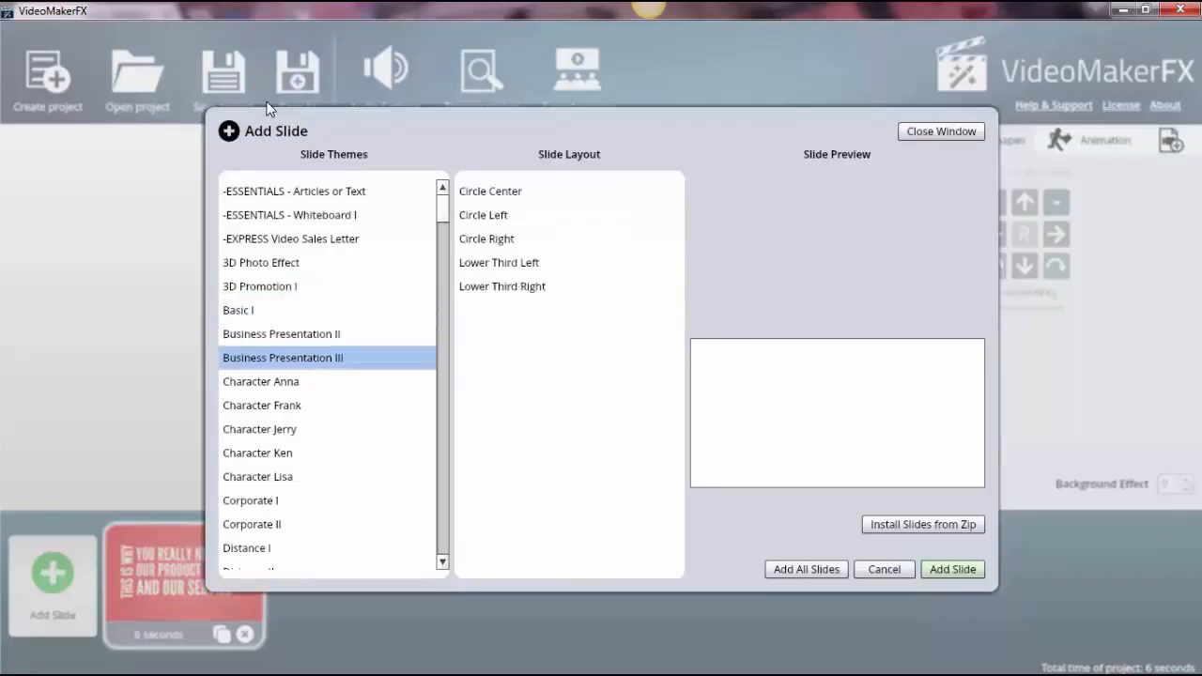
key("Down")
key("Down")
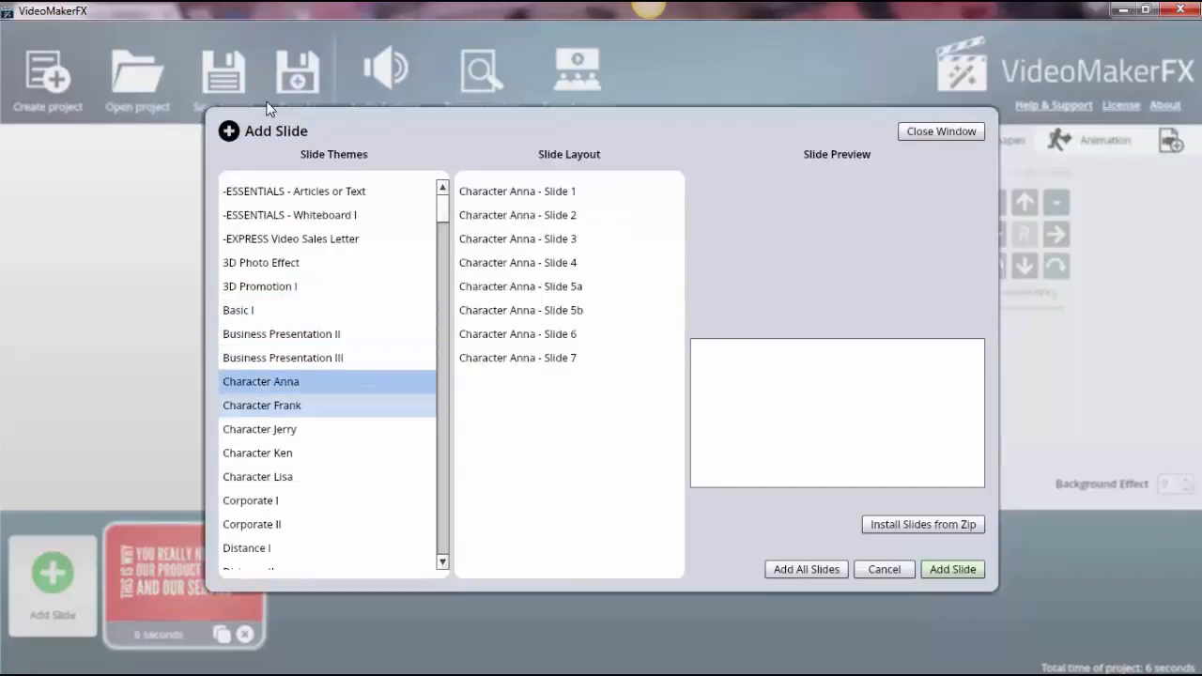
Preview the Character Frank - Slide 5 and Character Jerry - Slide 4 layouts.
left_click(522, 287)
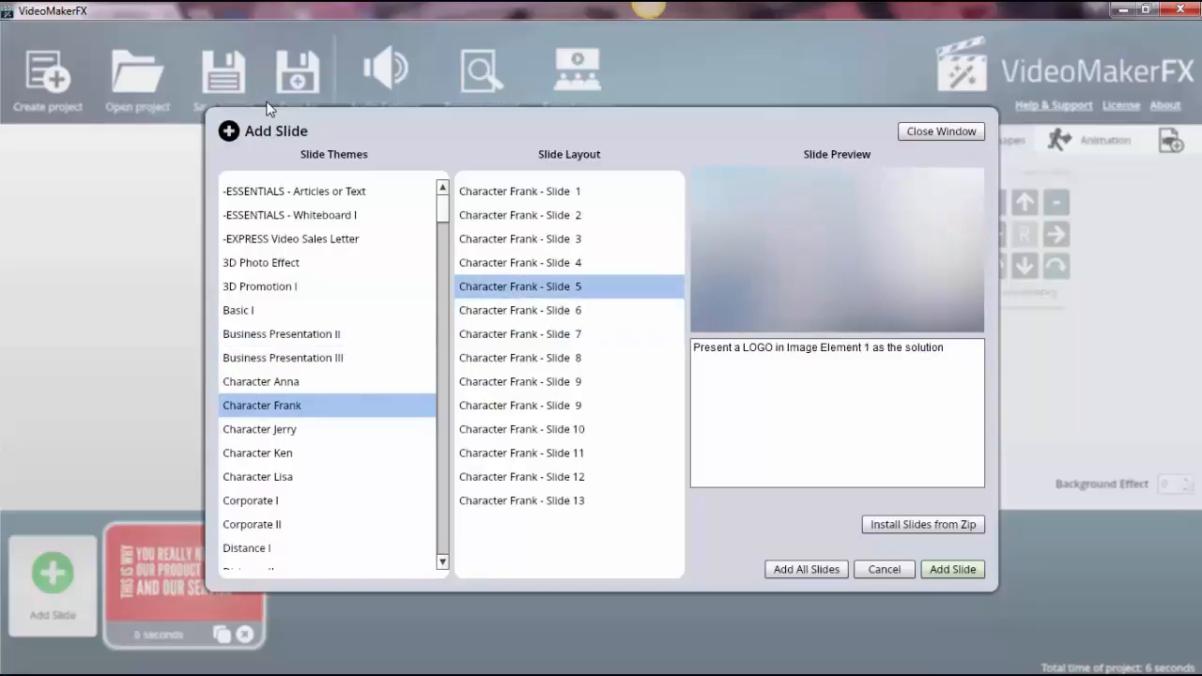
left_click_drag(442, 208, 442, 220)
left_click(260, 283)
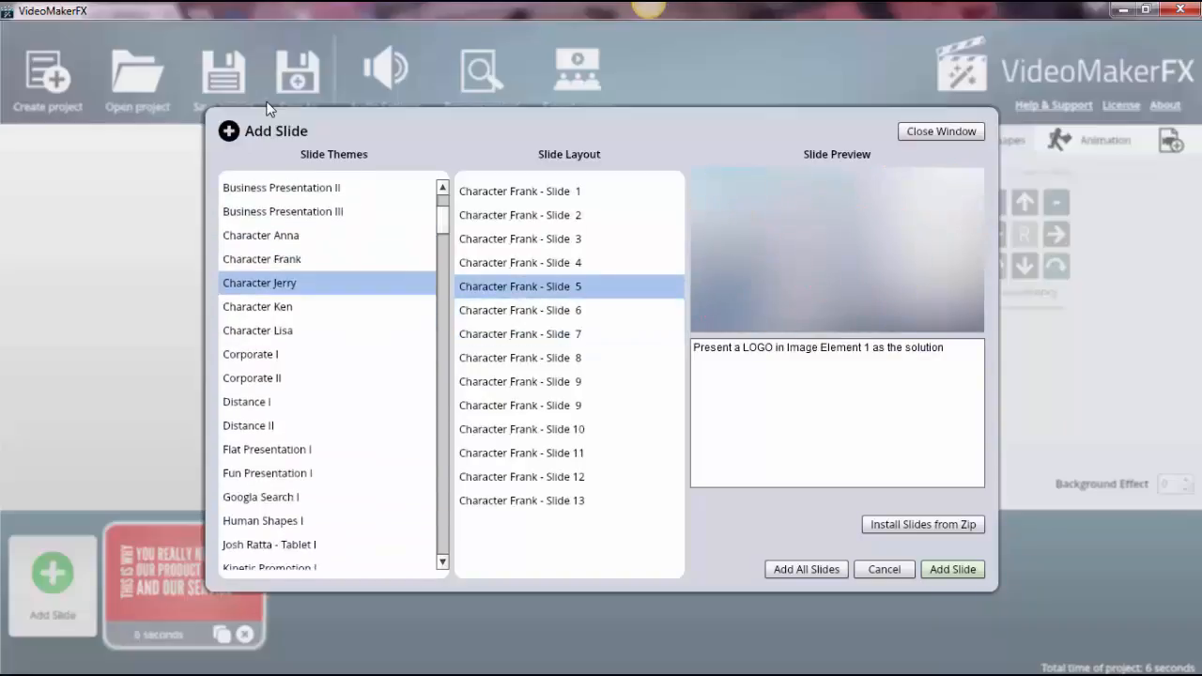
left_click(522, 262)
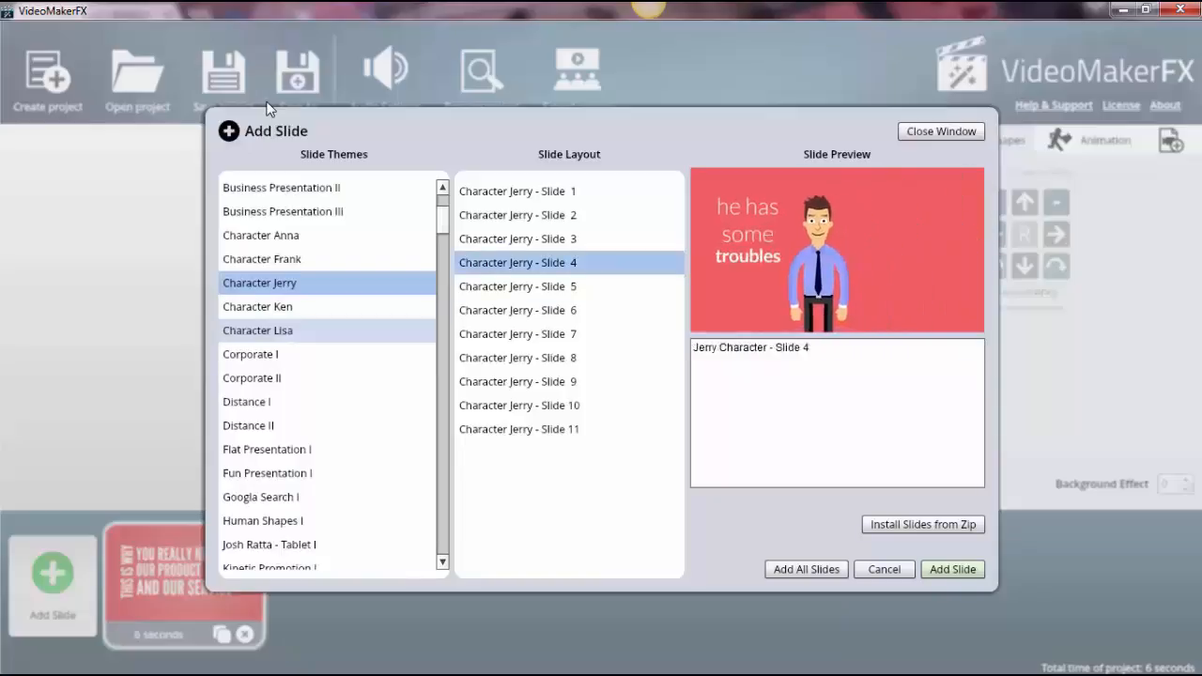
Browse the themes from Corporate I through Human Shapes I and preview the Man Testimonial layout.
left_click(250, 354)
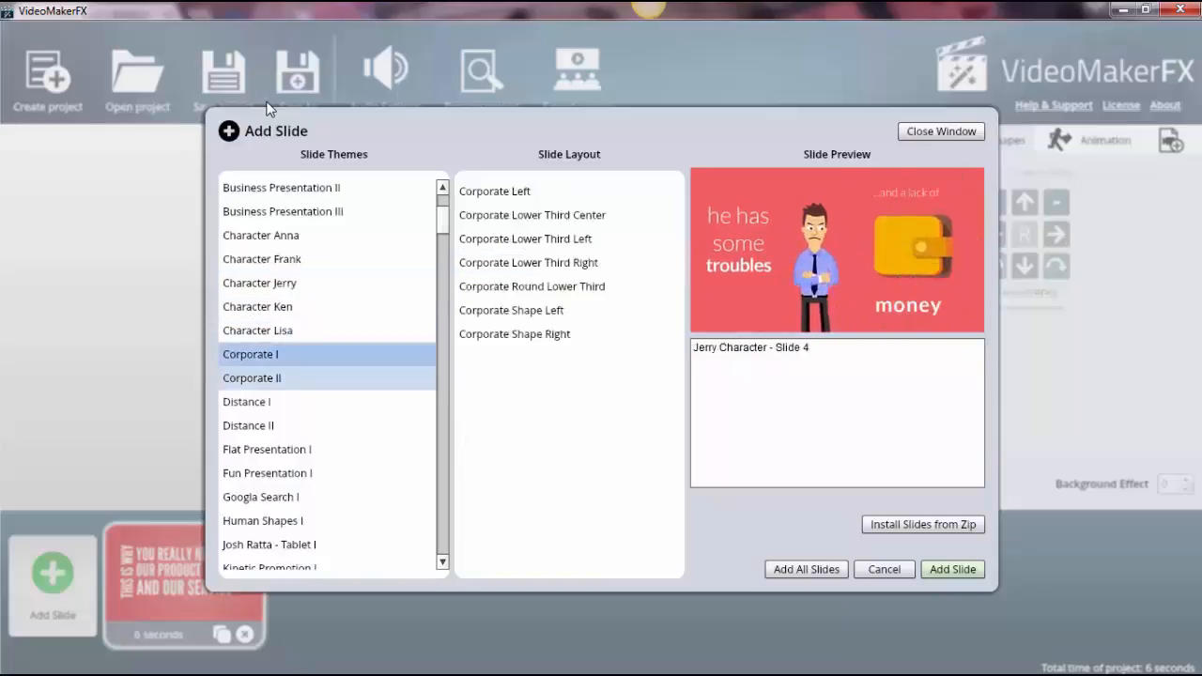
key("Down")
key("Down")
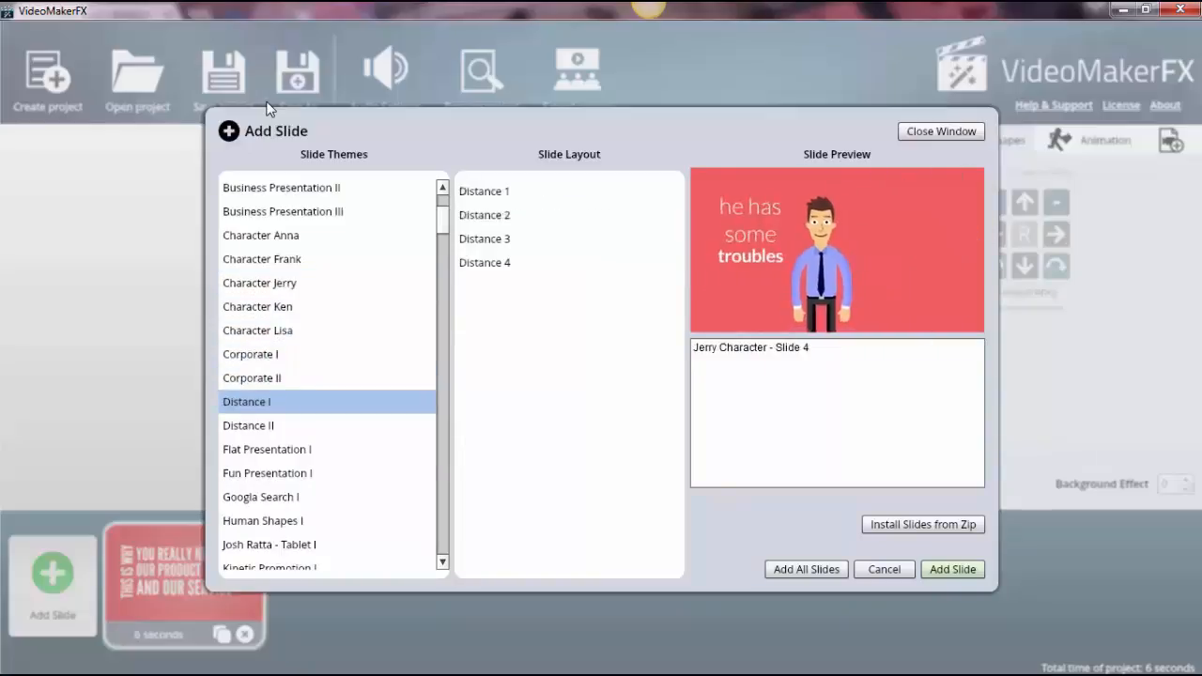
key("Down")
key("Down")
key("Down")
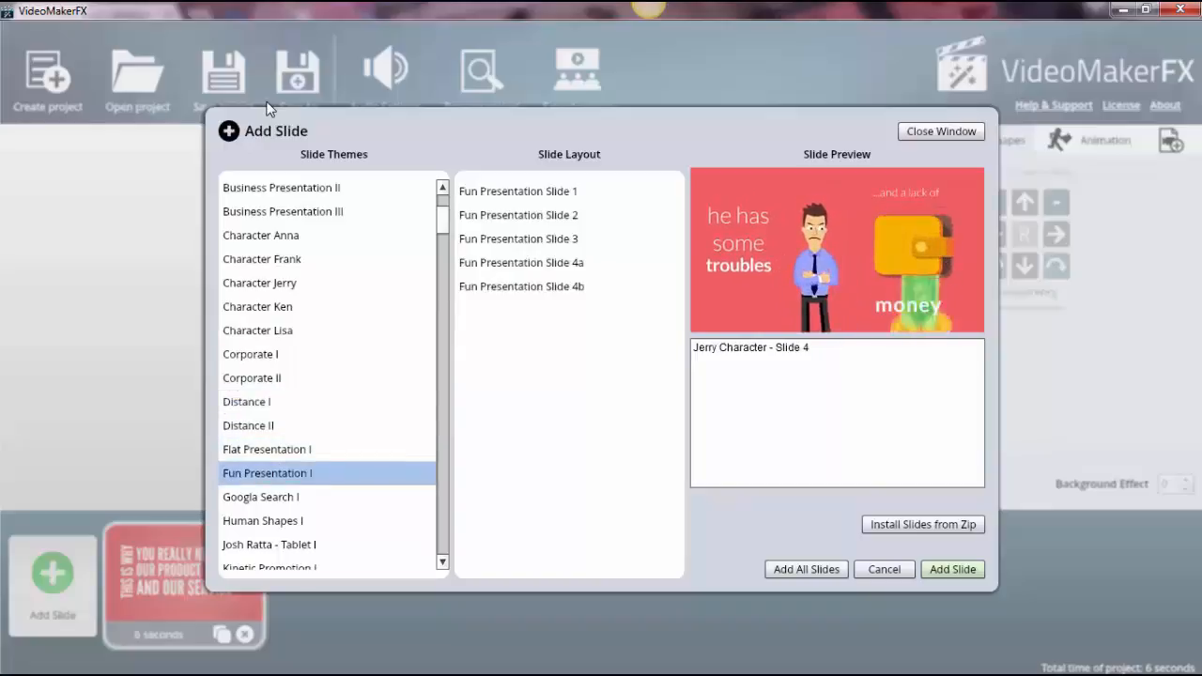
key("Down")
key("Down")
key("Down")
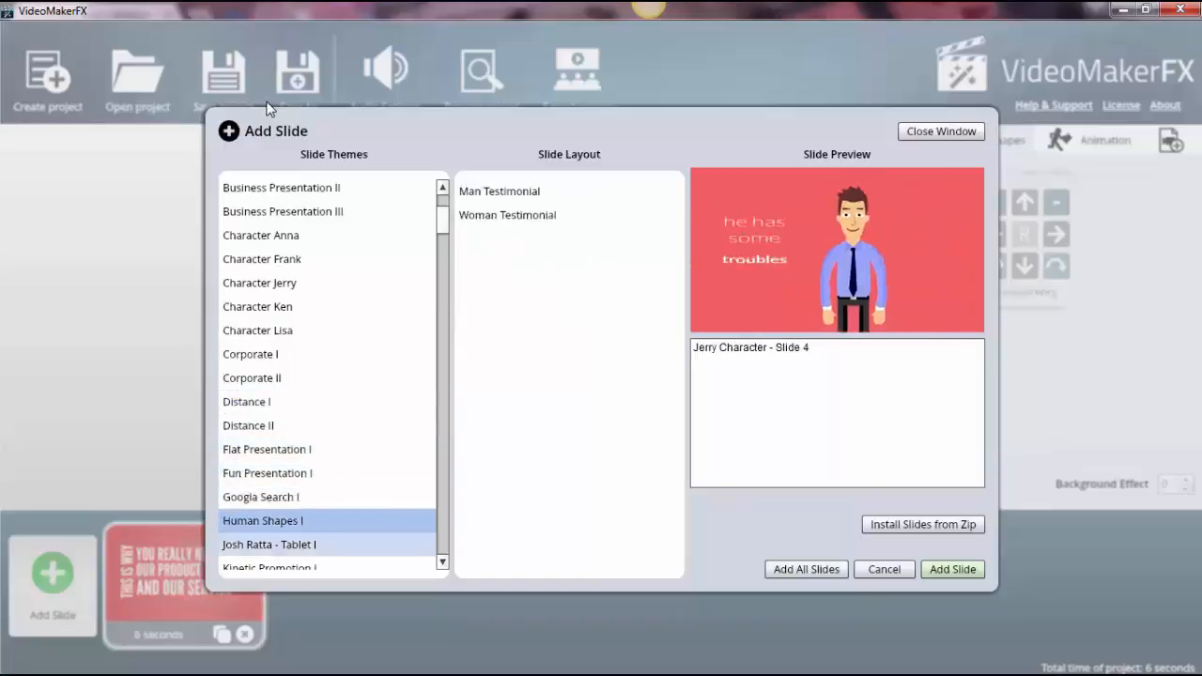
key("Up")
left_click(499, 191)
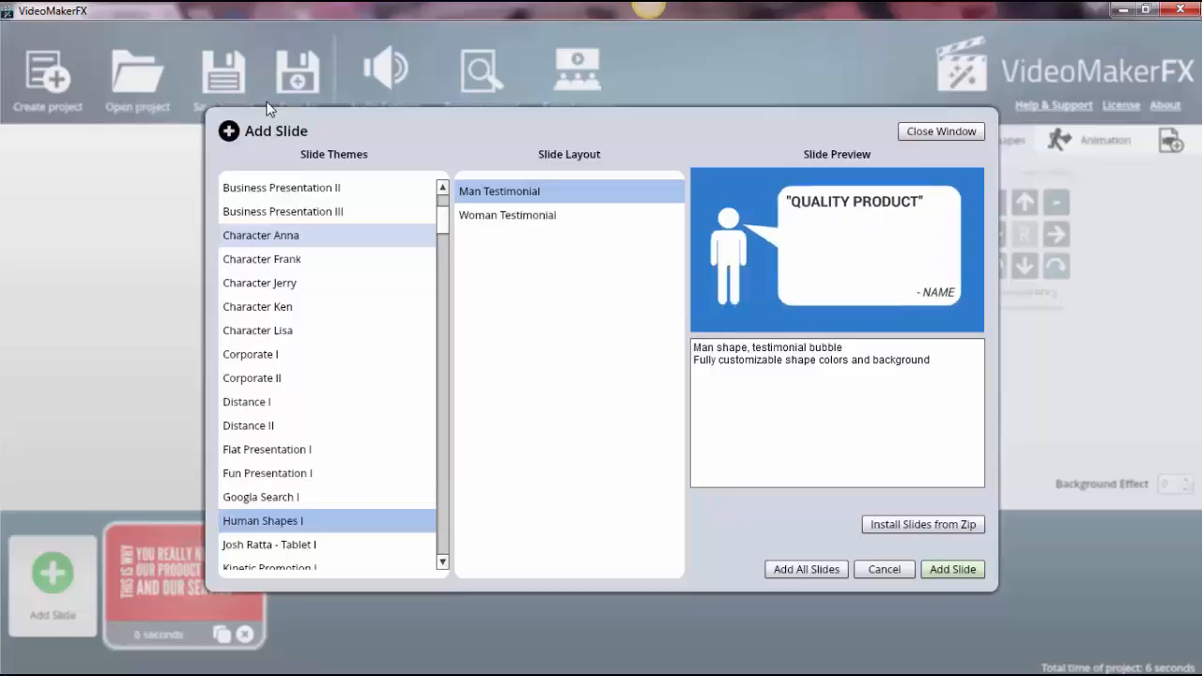
Preview the circle and lower third layouts of Business Presentation III and add all slides of that theme.
left_click(260, 234)
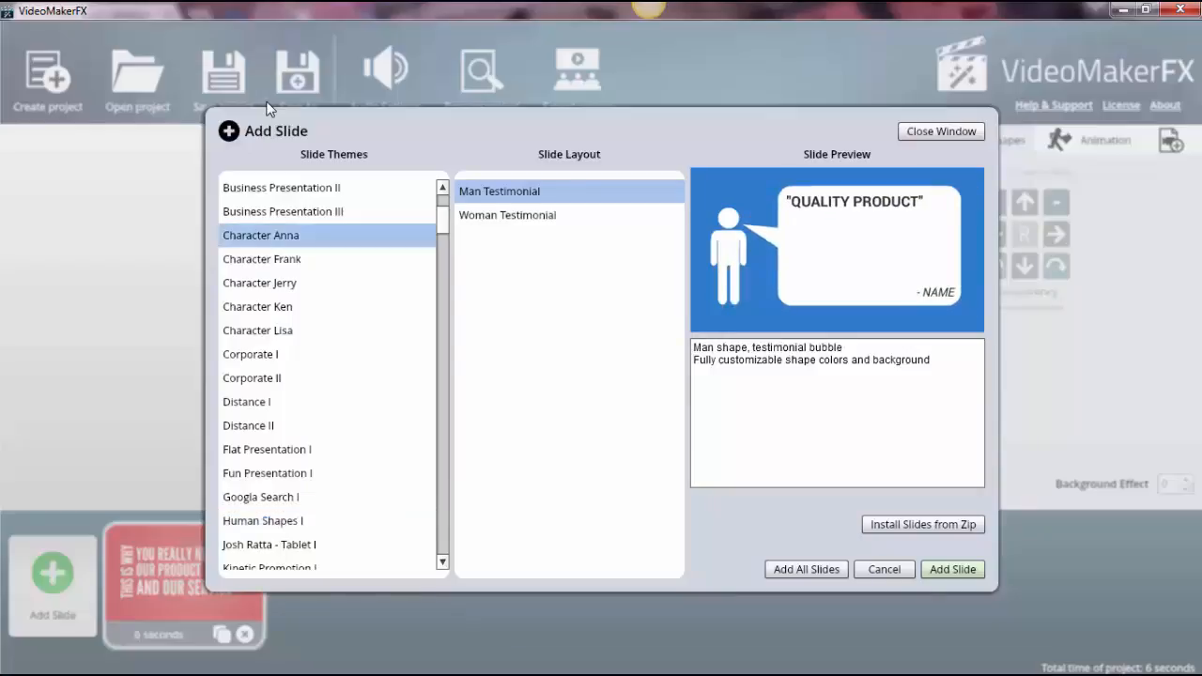
left_click(282, 211)
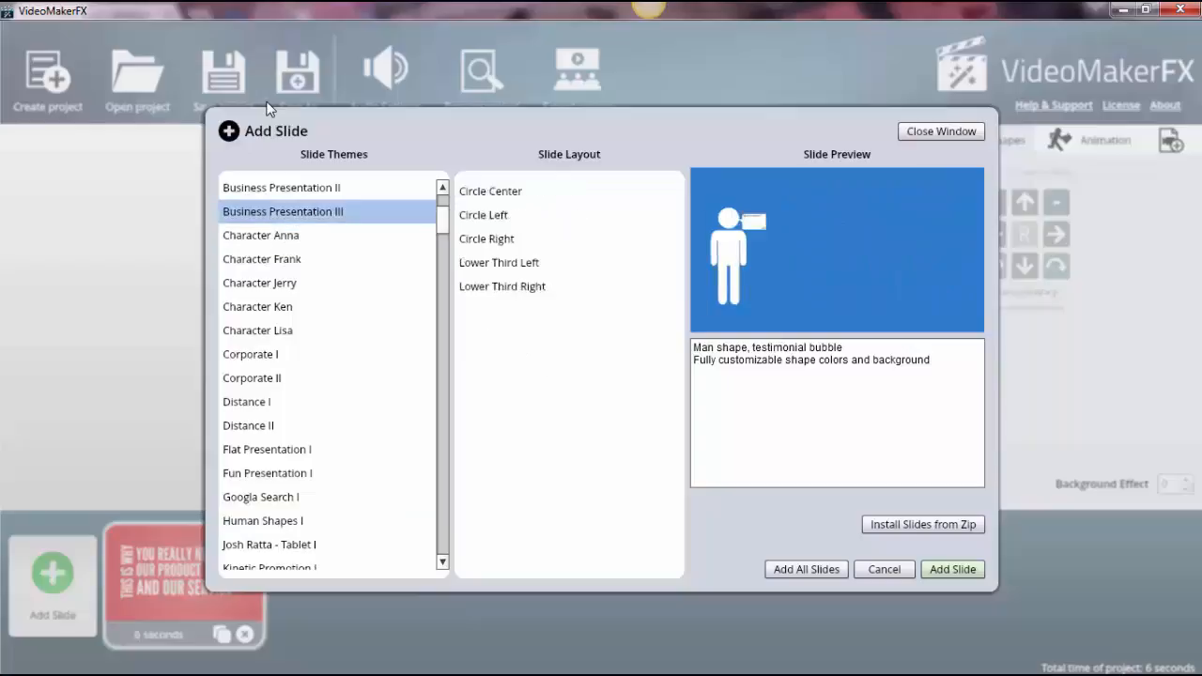
left_click(491, 192)
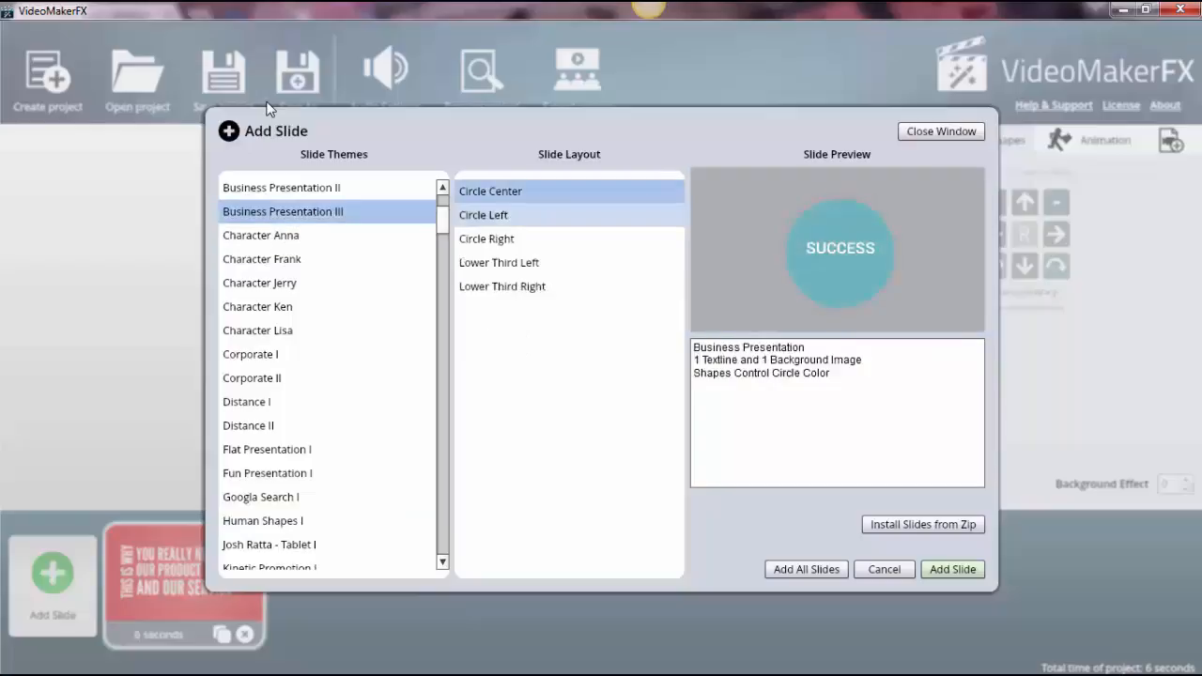
left_click(484, 215)
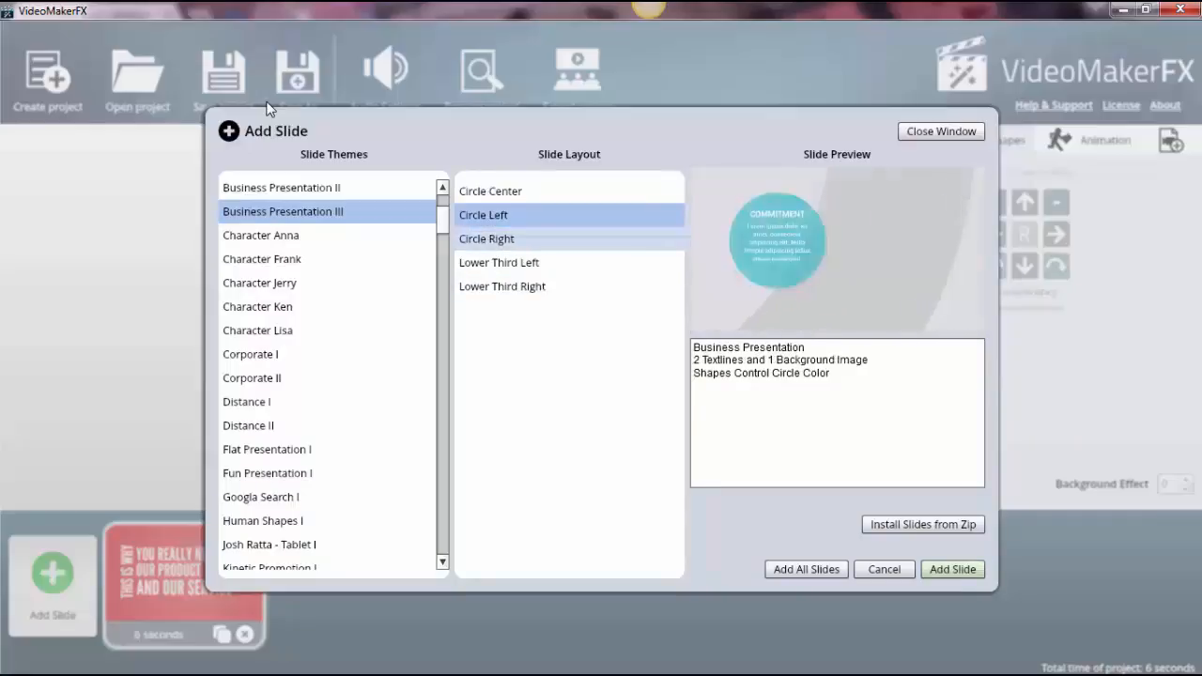
left_click(486, 238)
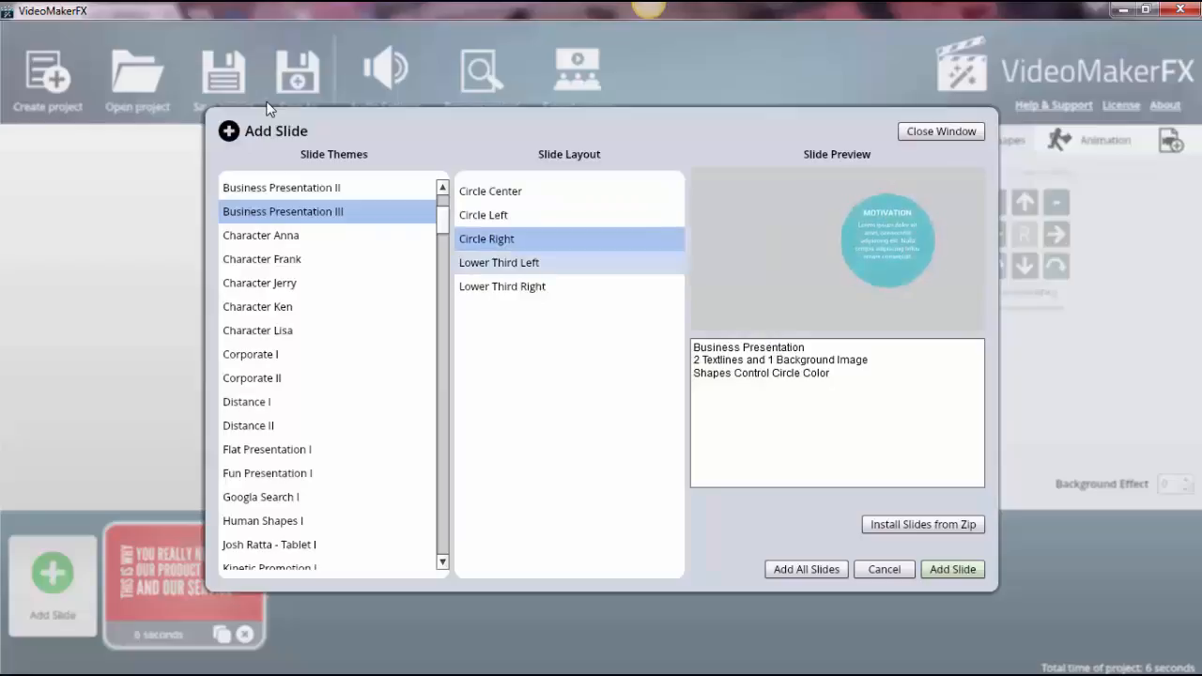
left_click(498, 263)
left_click(805, 569)
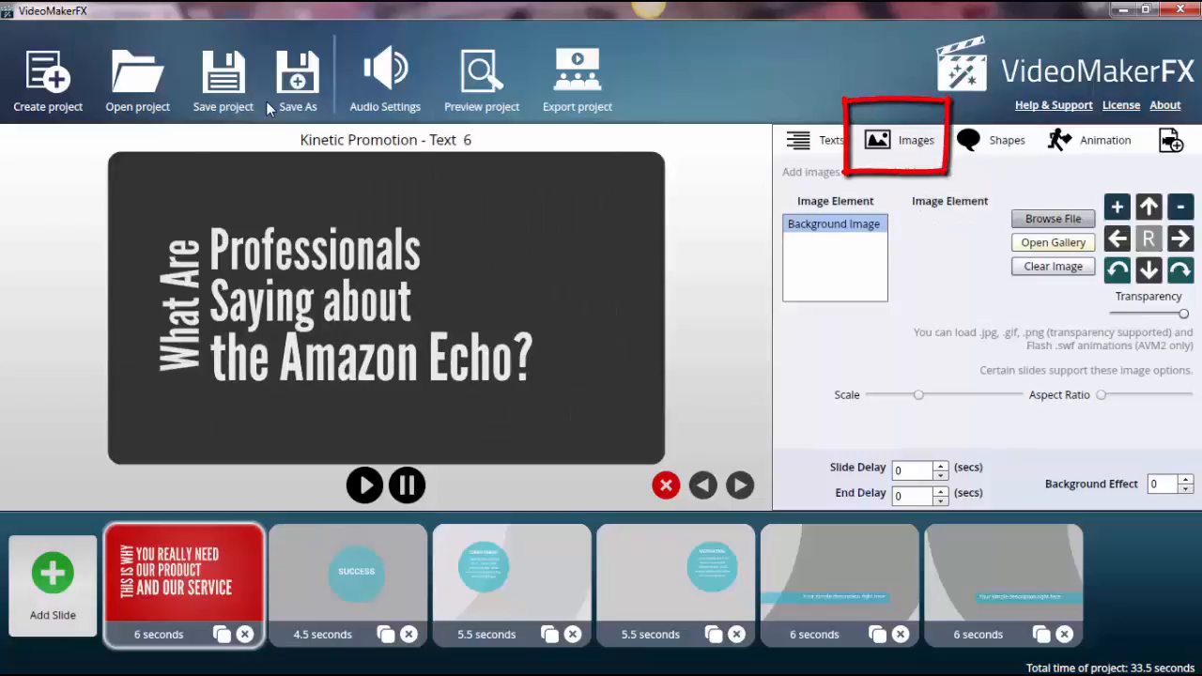
Load the echo 2 picture as the first slide's background image and set its transparency to 27.
left_click(1052, 218)
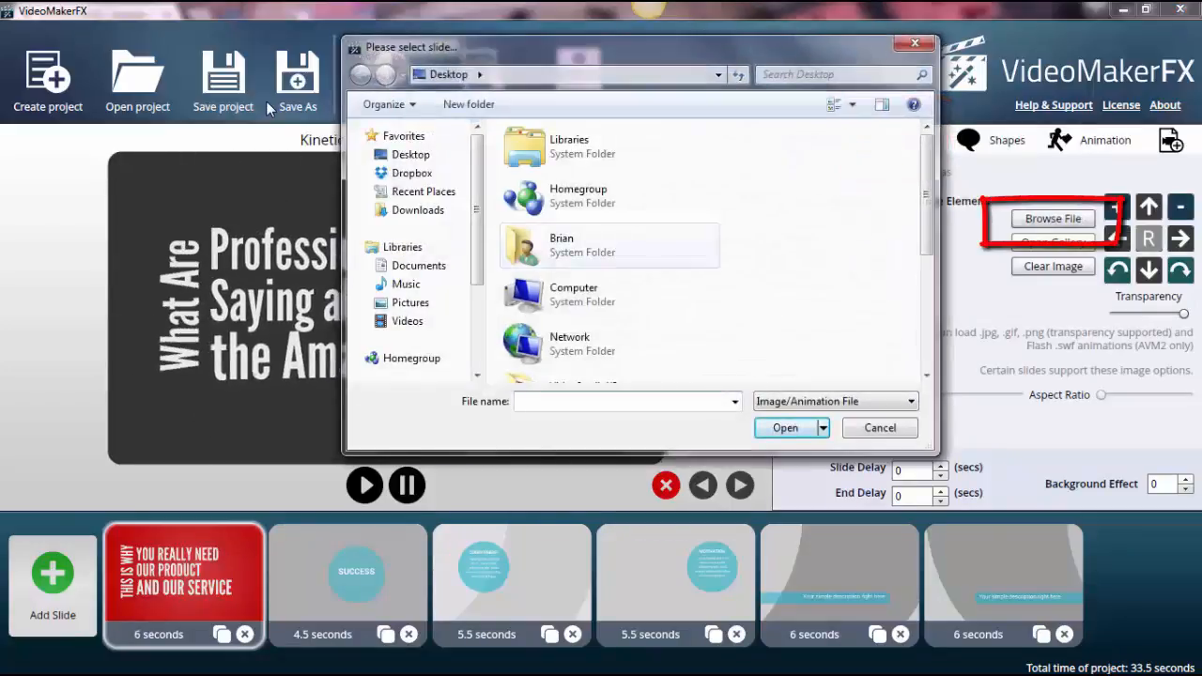
scroll(582, 310, "down", 3)
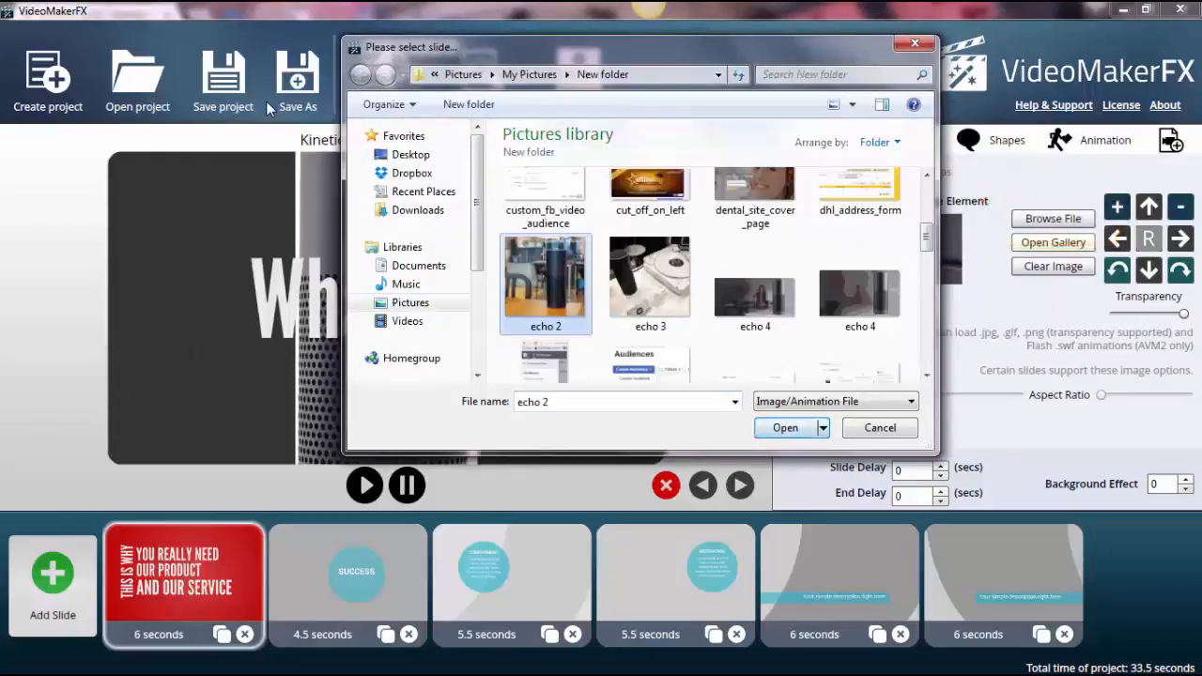
key("Return")
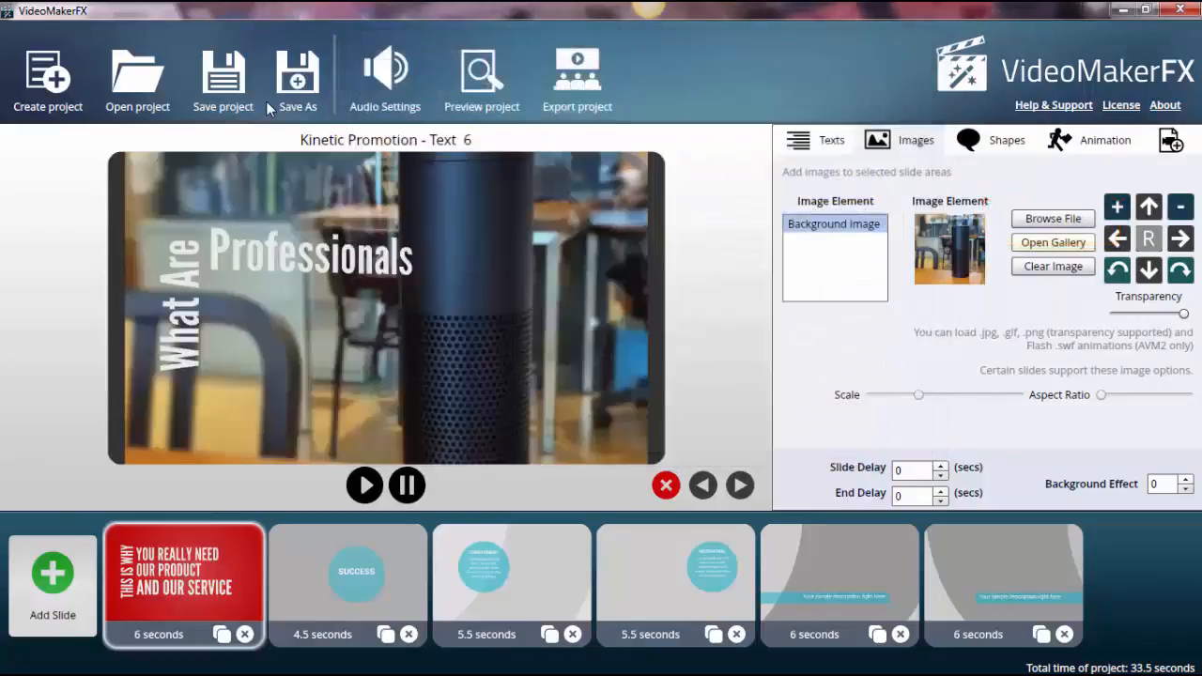
left_click_drag(1183, 314, 1141, 314)
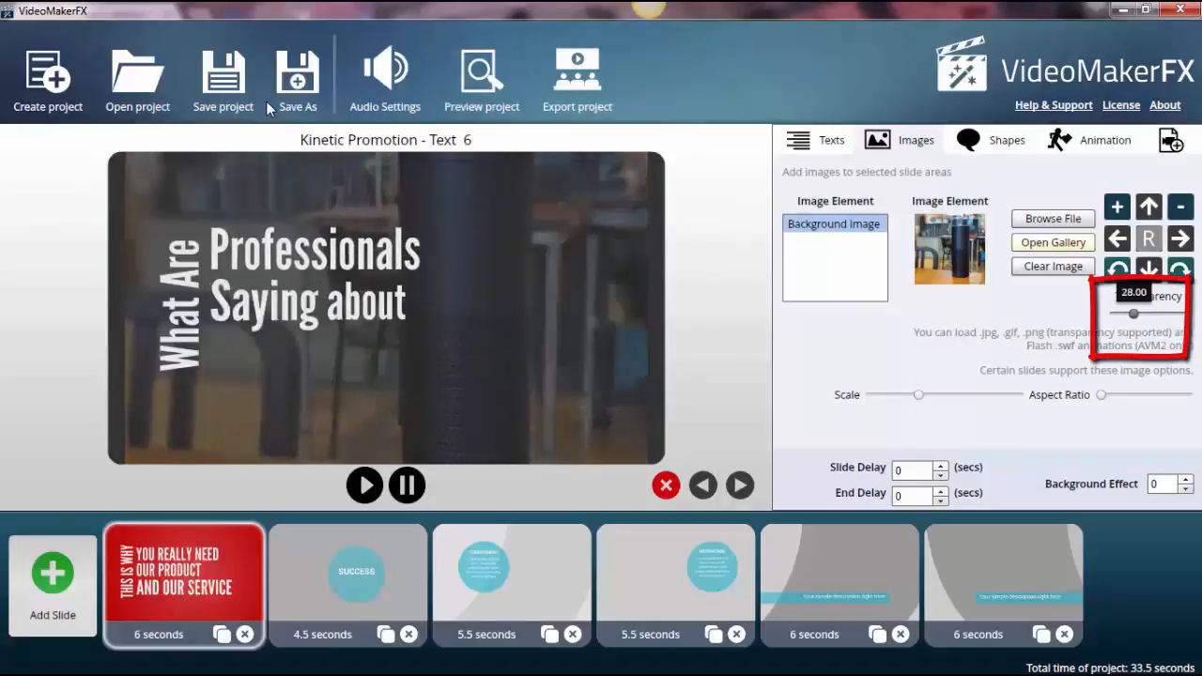
left_click_drag(1133, 313, 1133, 314)
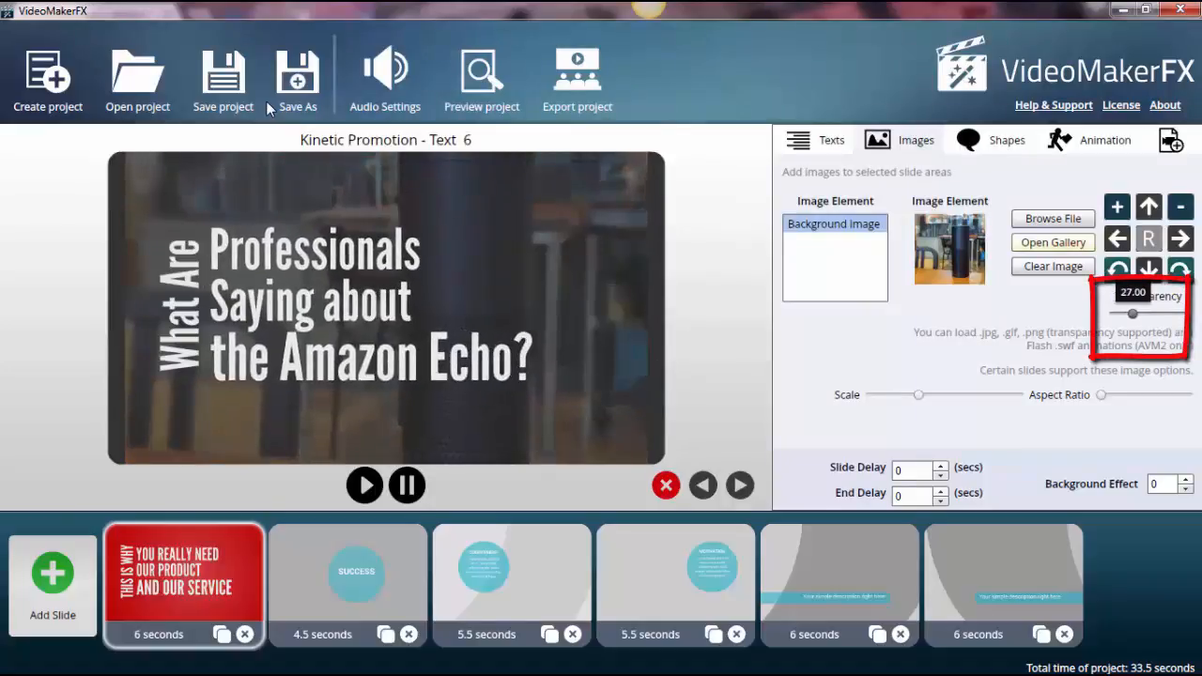
Title the Circle Left slide "CNet" with the size-20 body "The Echo May be the closest thing we have to a Star Trek Computer at home".
key("alt+Tab")
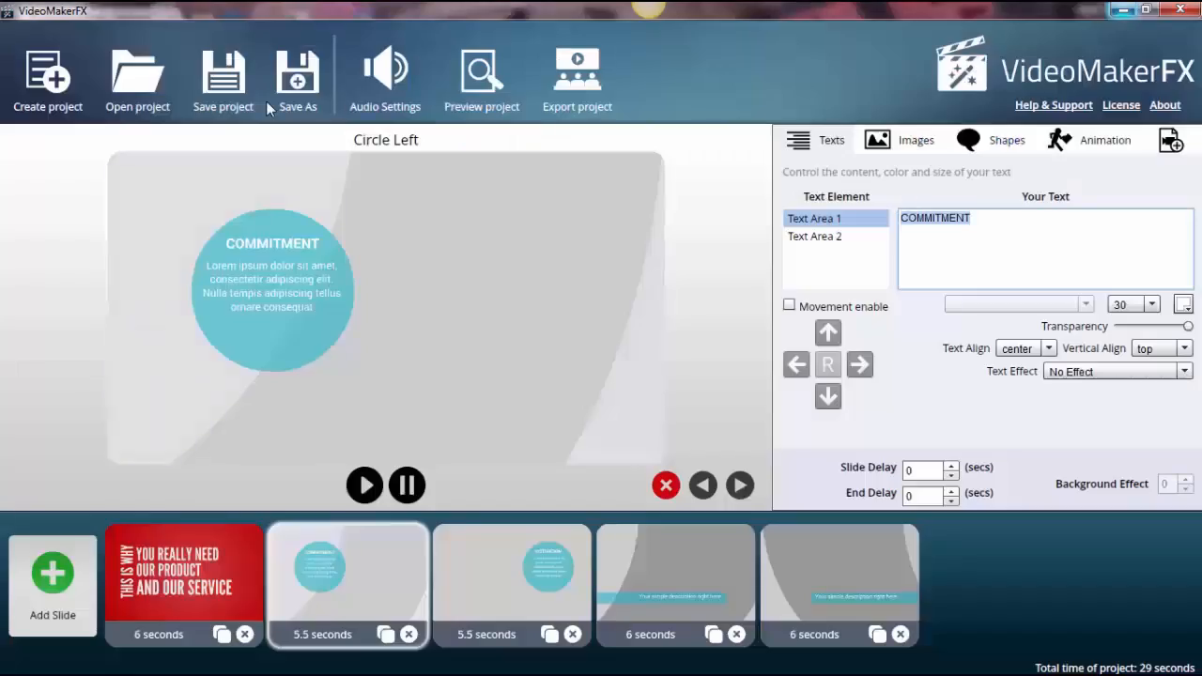
type("CNet")
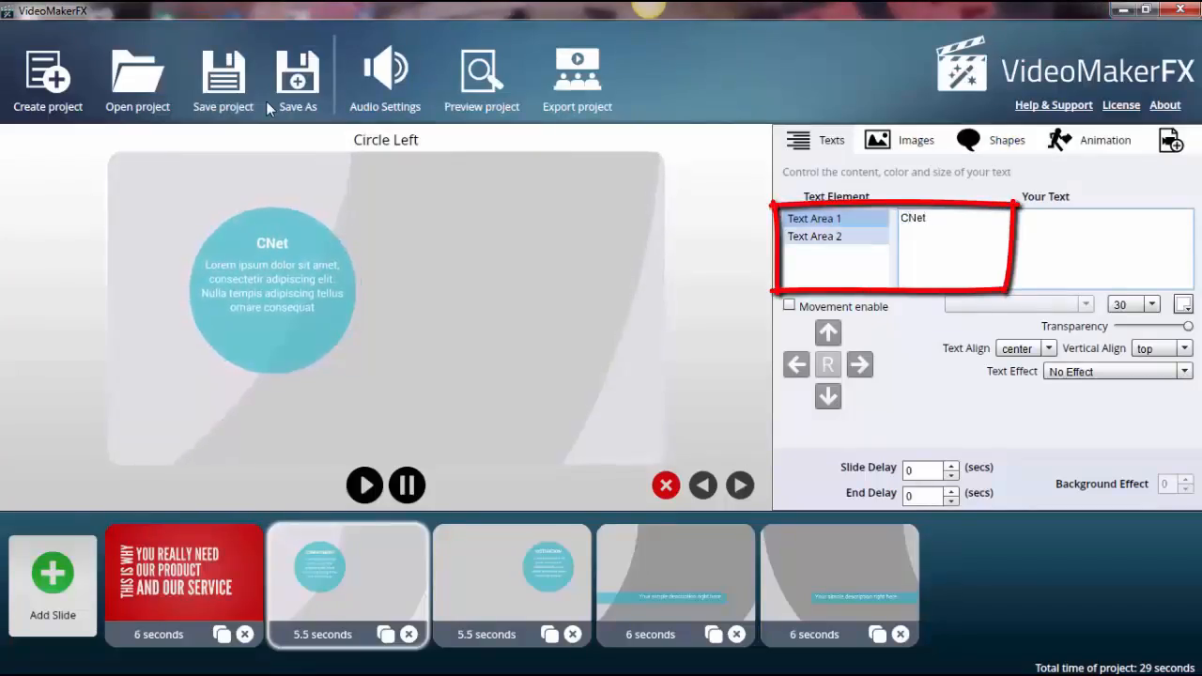
left_click(815, 236)
left_click_drag(1134, 233, 1012, 219)
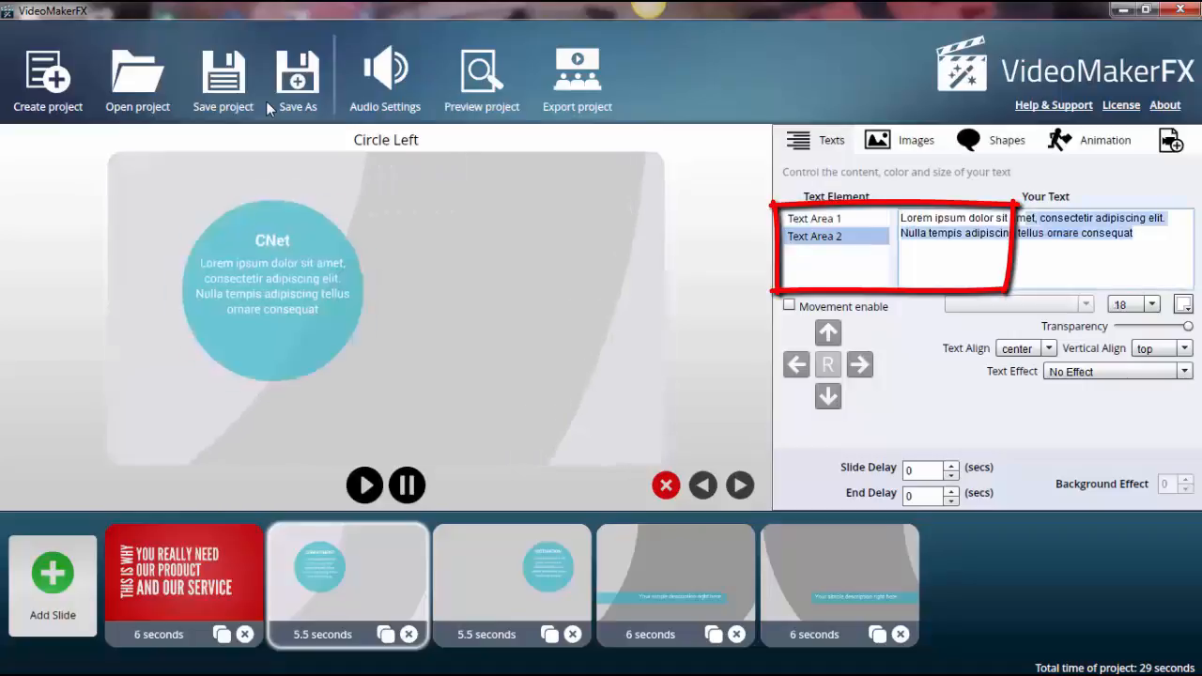
type("\"The Echo May be the closest thing we have to a Star Trek Computer at home\"")
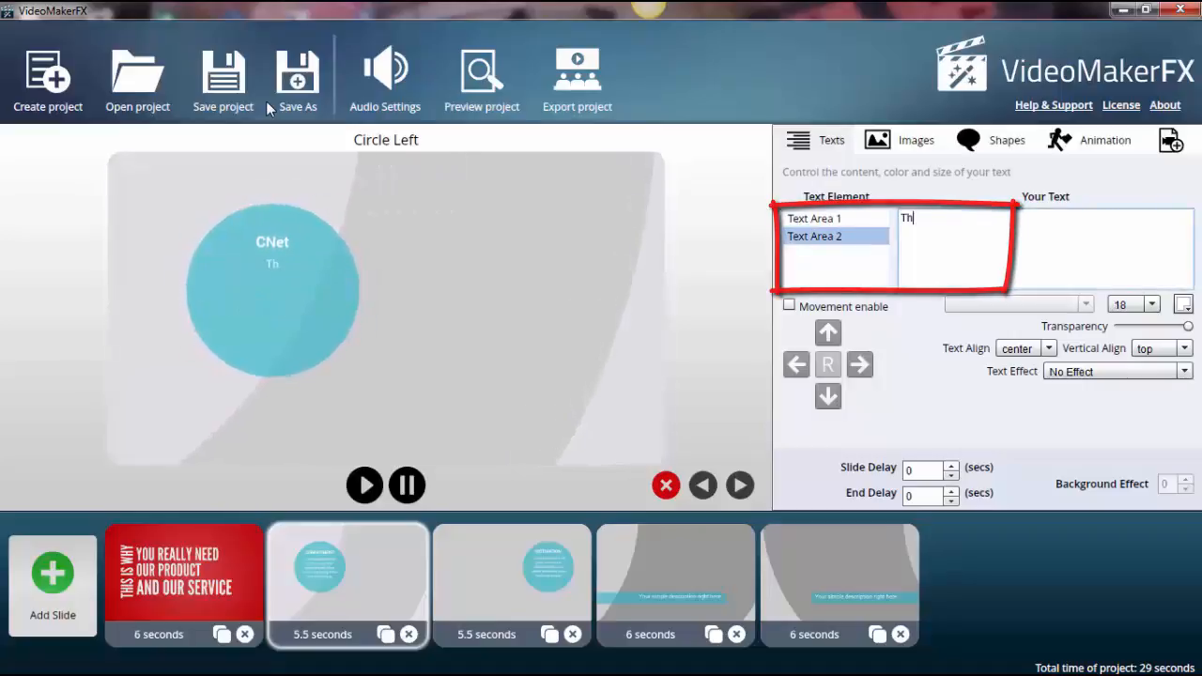
left_click(1151, 304)
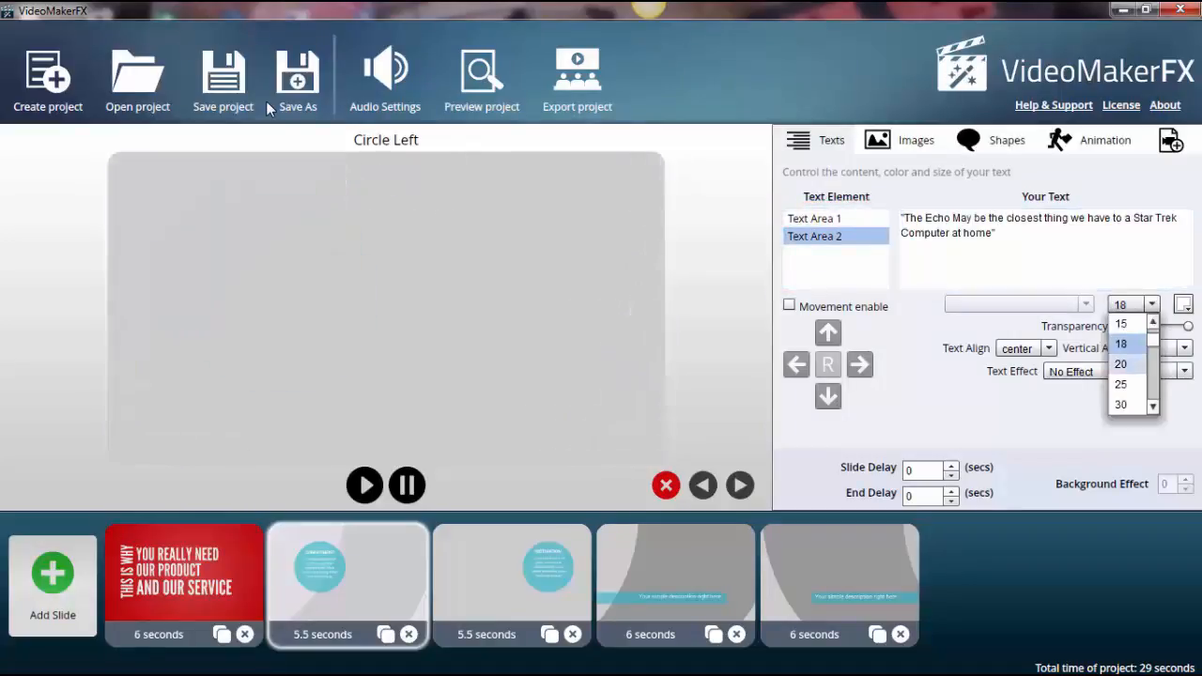
left_click(1120, 364)
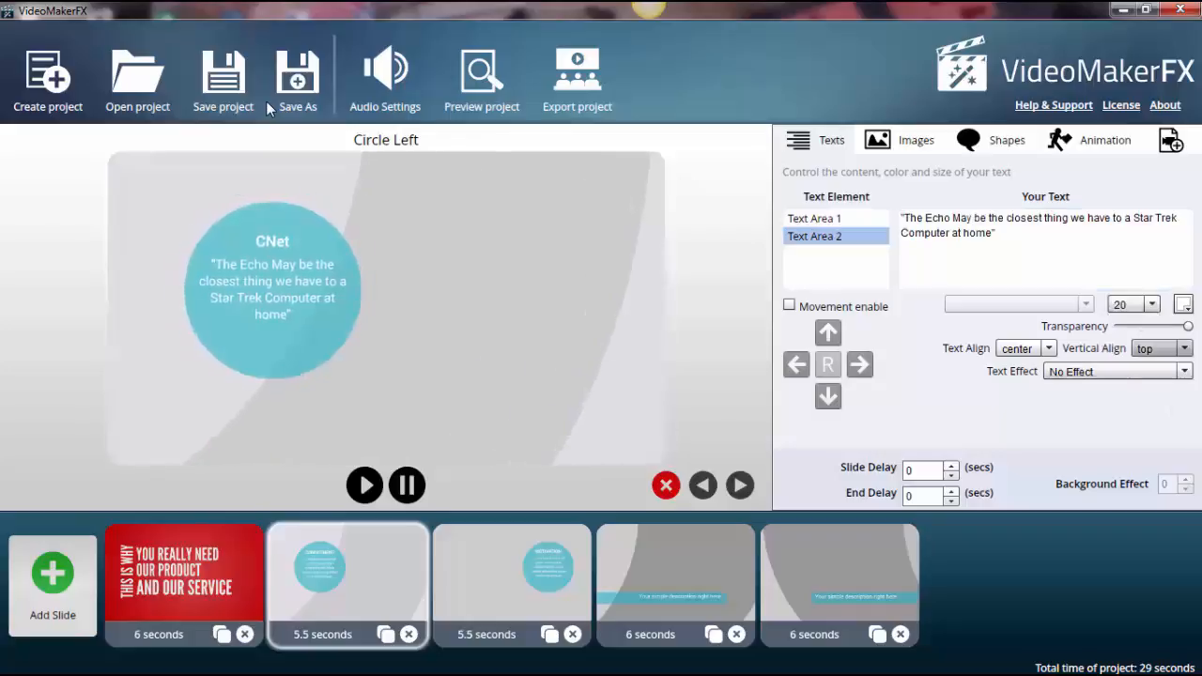
Increase the font size of the CNet quote on the Circle Left slide.
left_click(1151, 304)
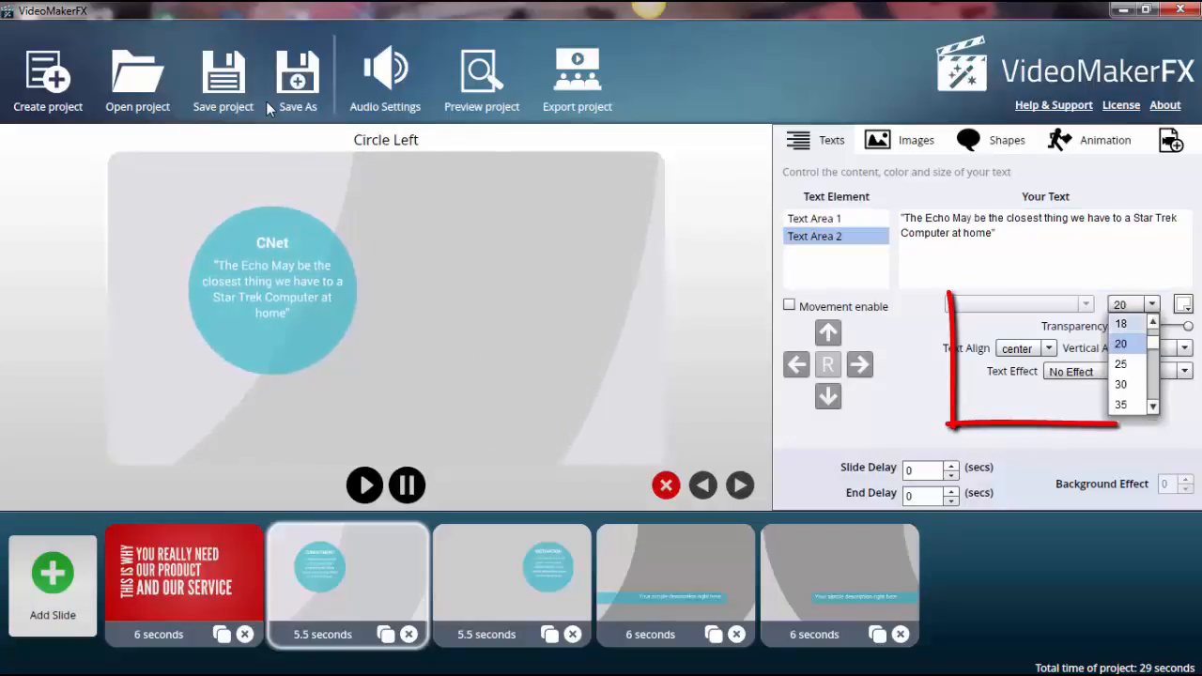
left_click(1120, 381)
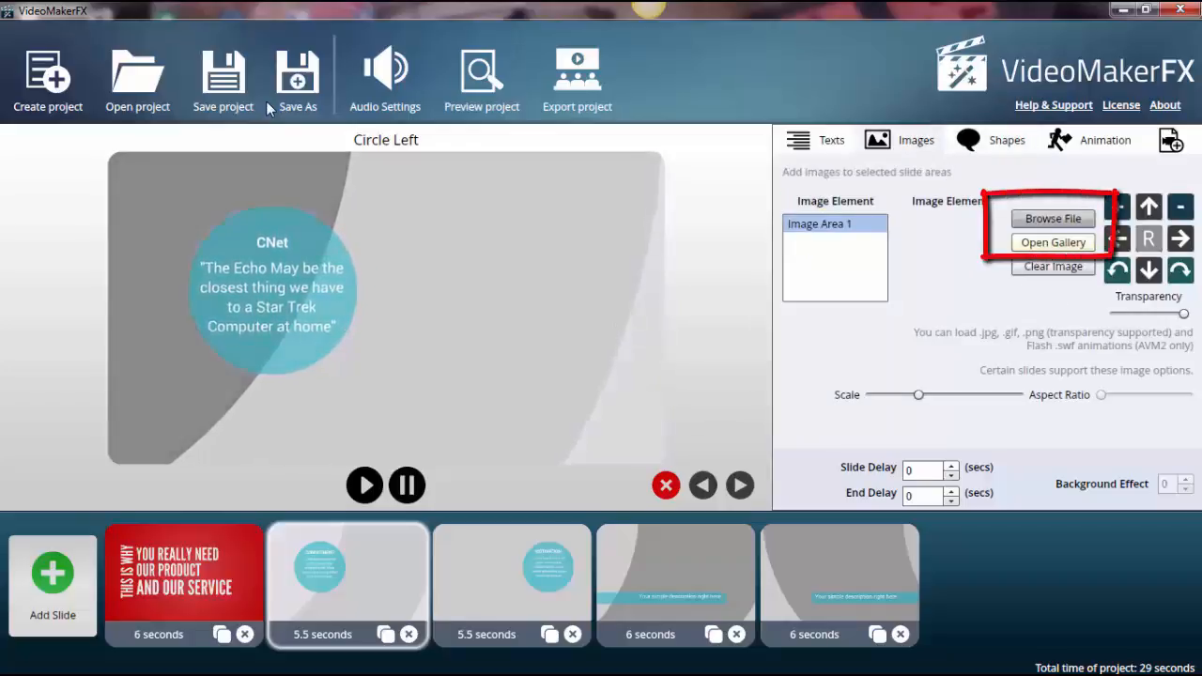
Try the Amazon_Echo picture in the Circle Left slide's Image Area 1 and clear it again.
left_click(1052, 218)
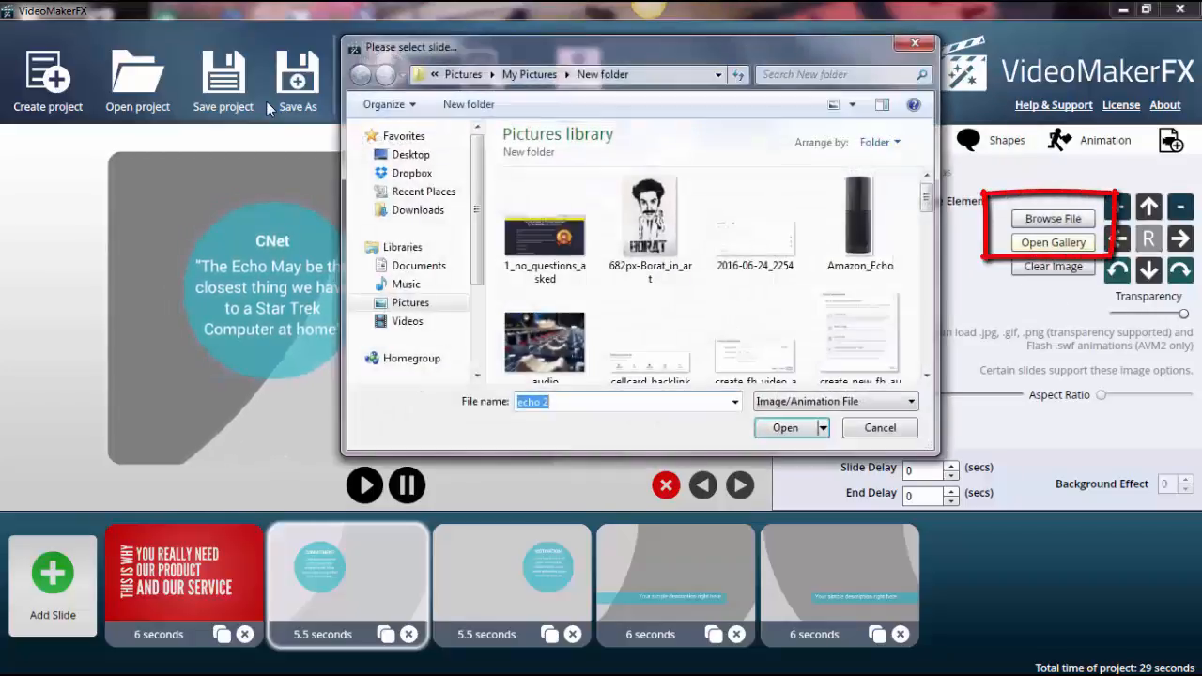
left_click(859, 224)
left_click(785, 428)
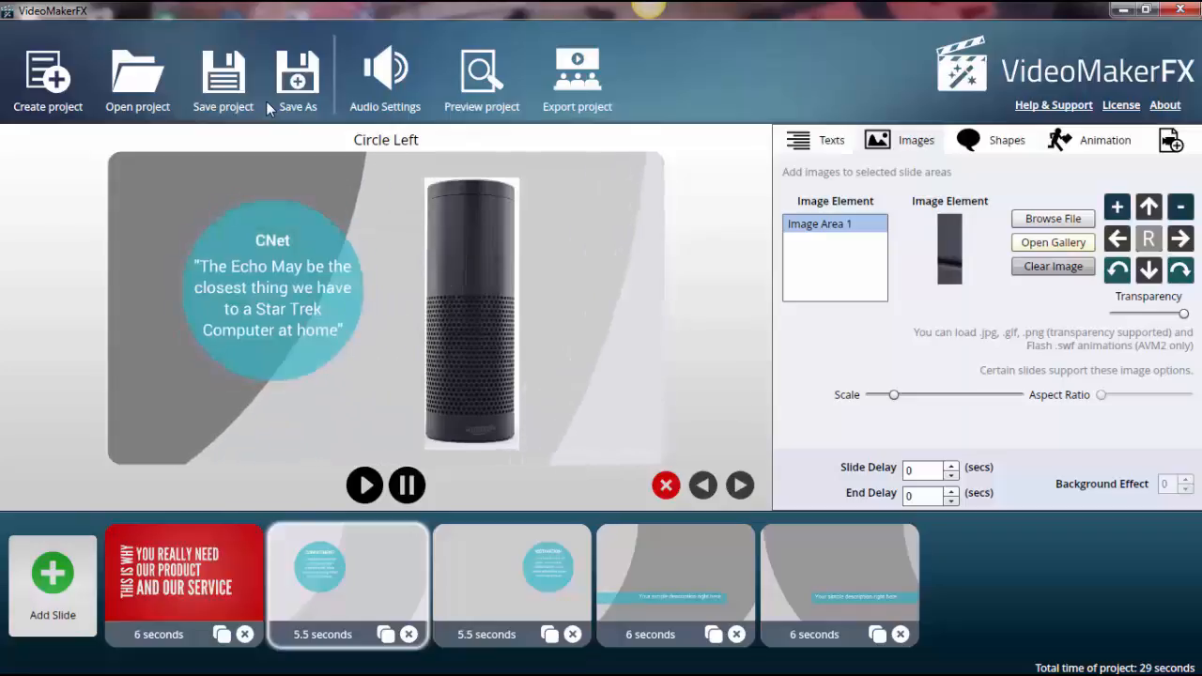
left_click(1052, 266)
Switch to Photoshop with Amazon_Echo.jpg and convert its locked Background into a regular layer, ready for the Magic Wand.
mouse_move(308, 673)
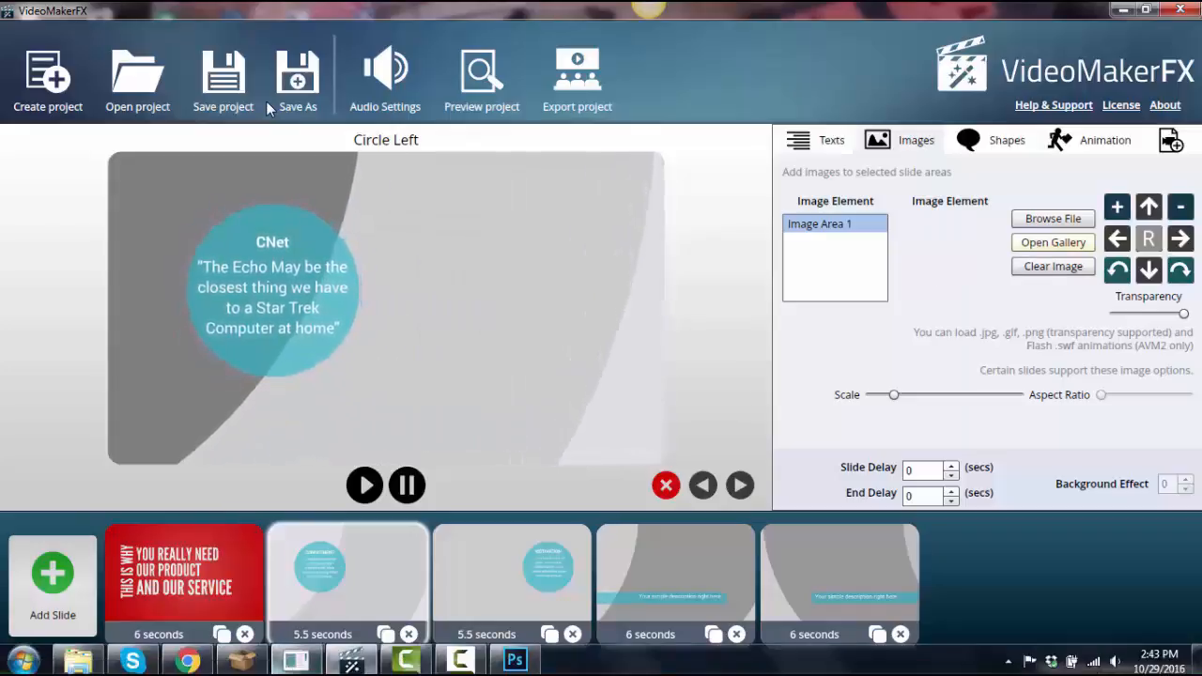
left_click(78, 659)
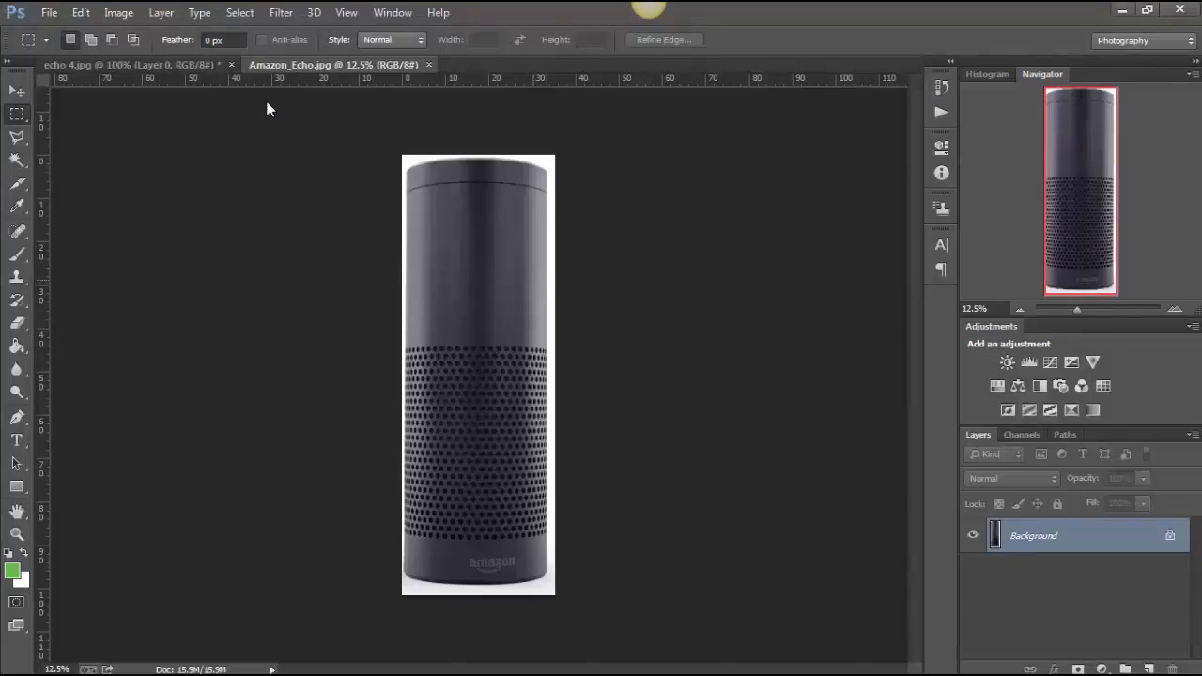
key("w")
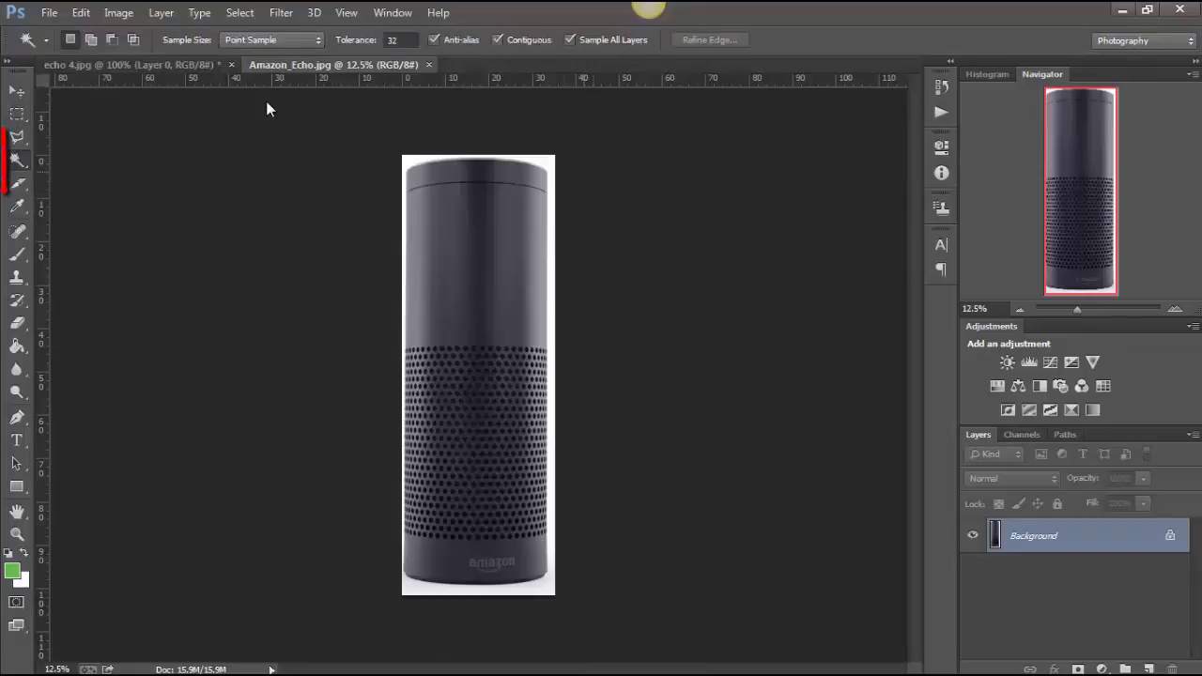
double_click(1034, 536)
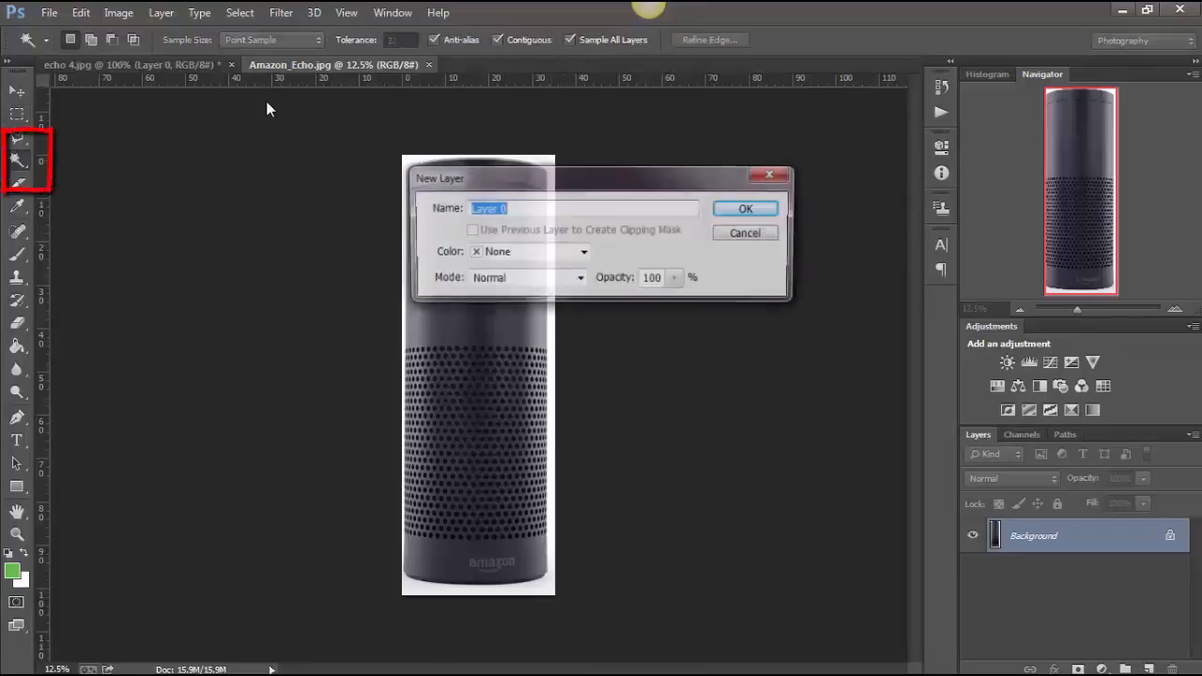
key("Return")
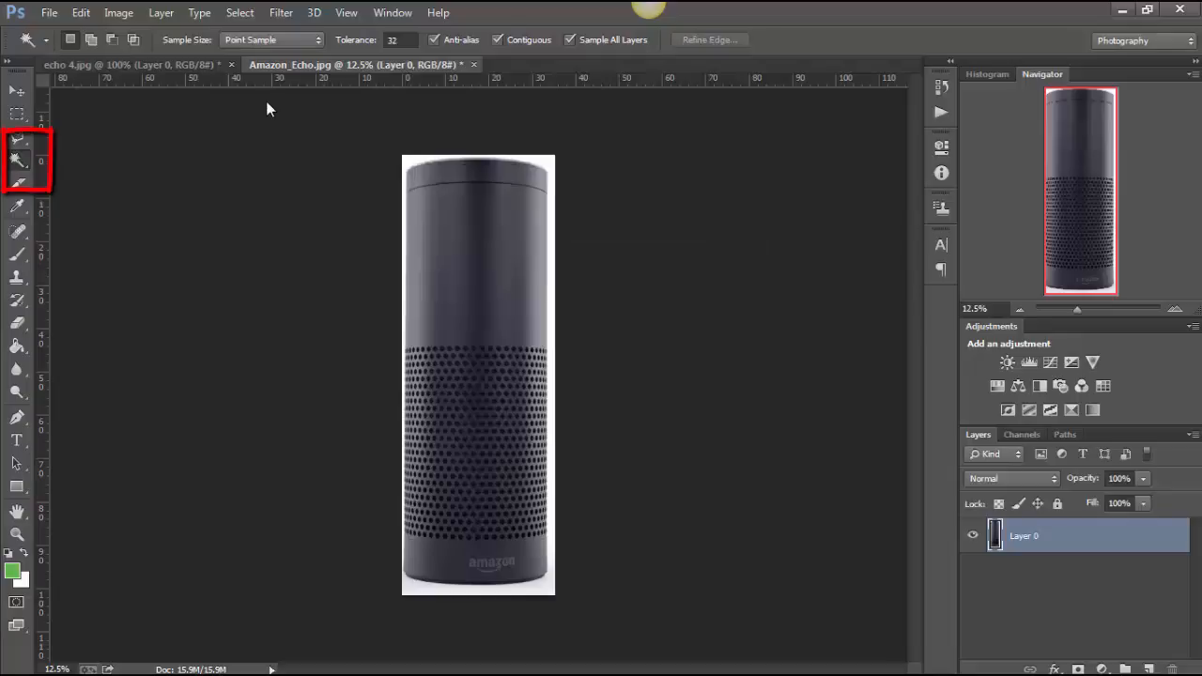
Remove the white background around the Echo and the leftover white strip below its base with the Magic Wand.
left_click(551, 305)
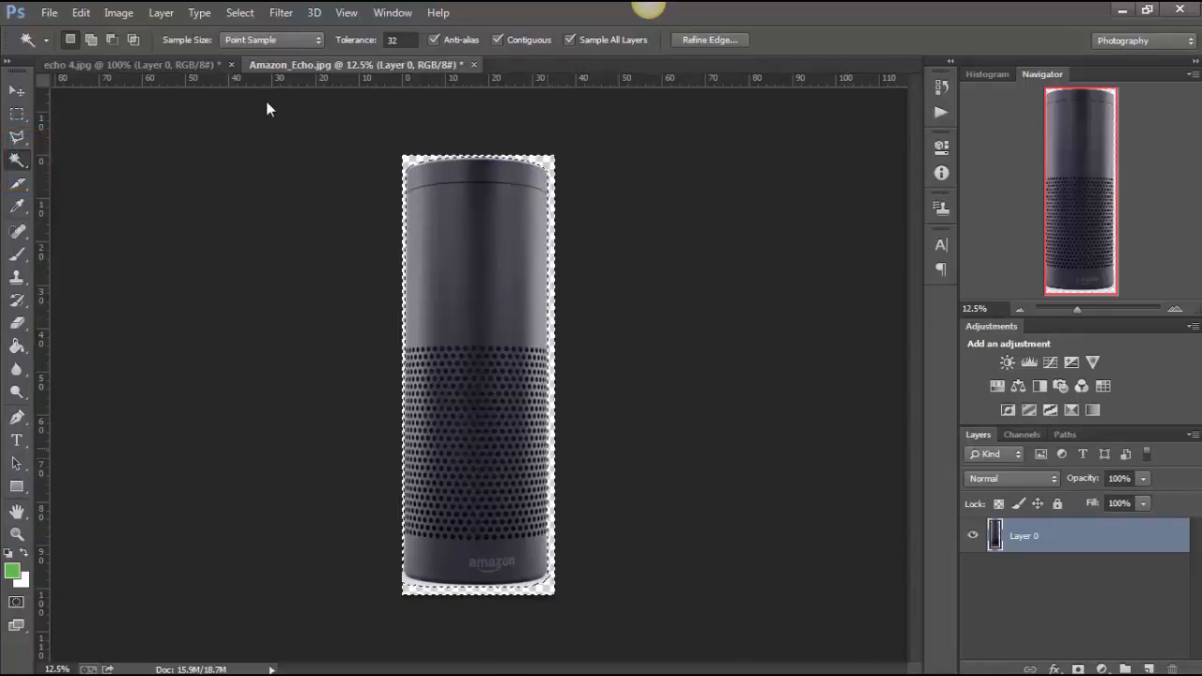
key("Delete")
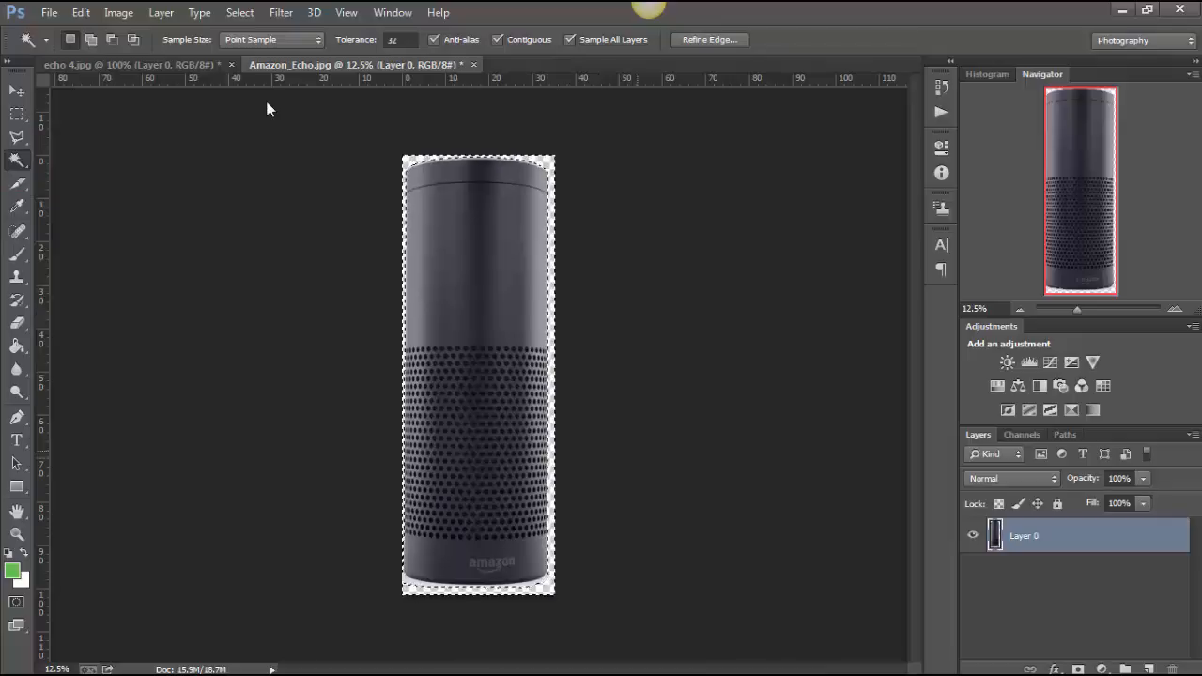
key("ctrl+d")
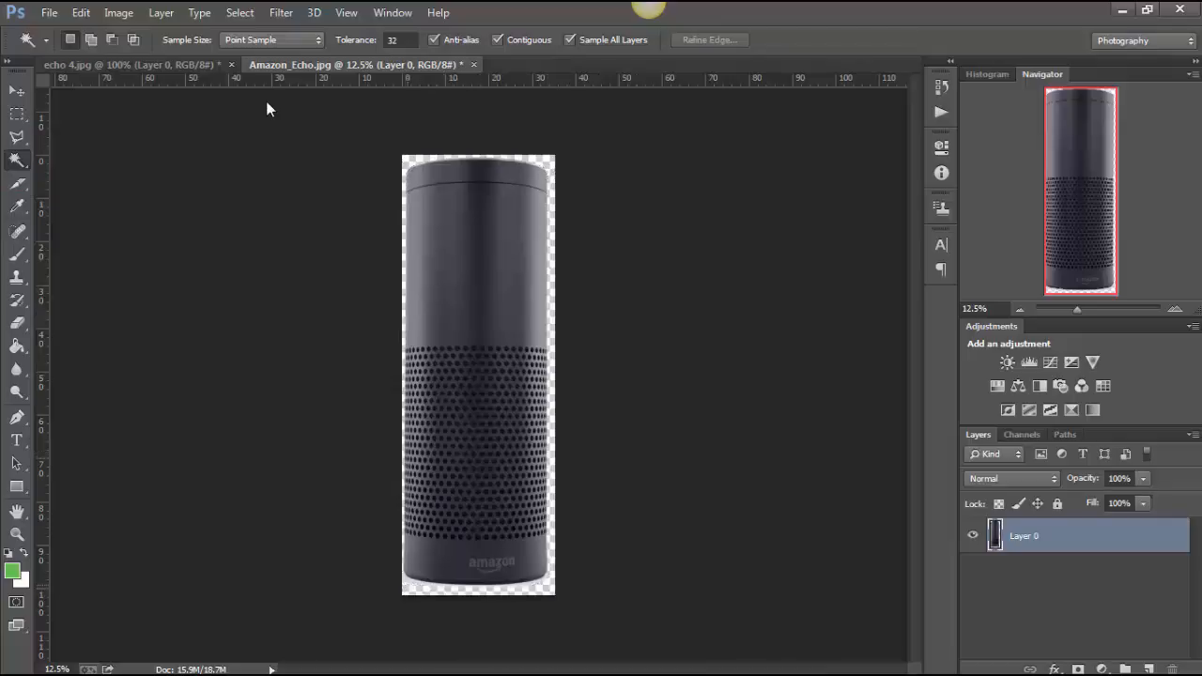
left_click(430, 583)
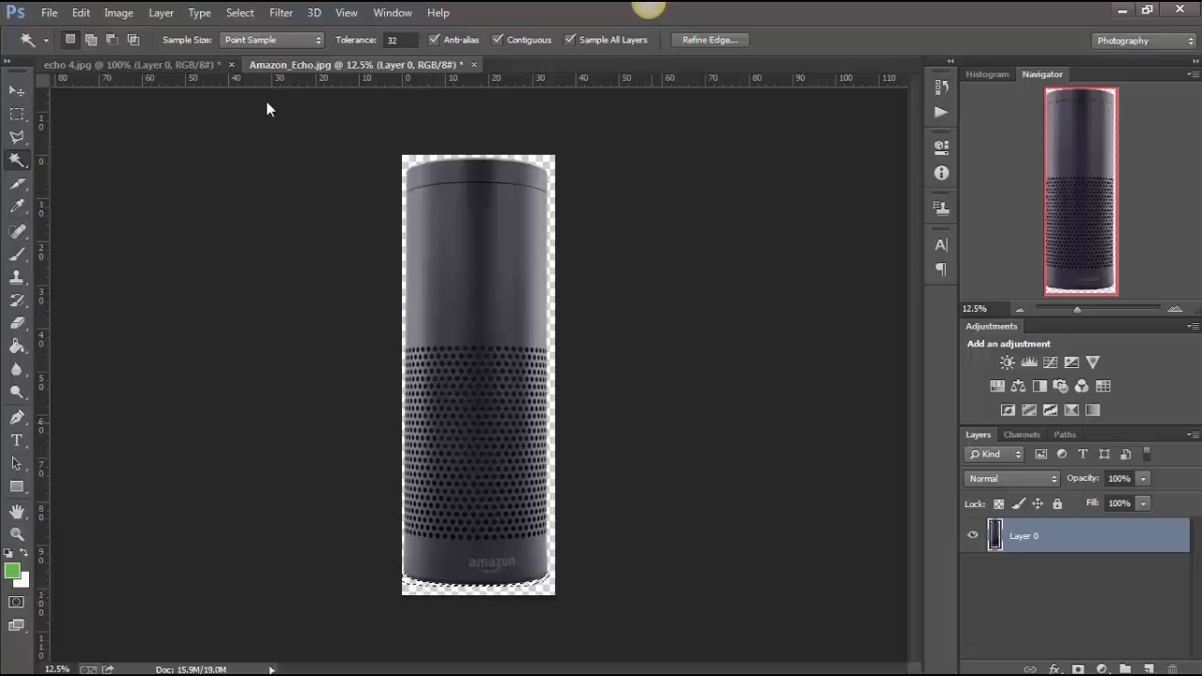
key("Delete")
key("ctrl+d")
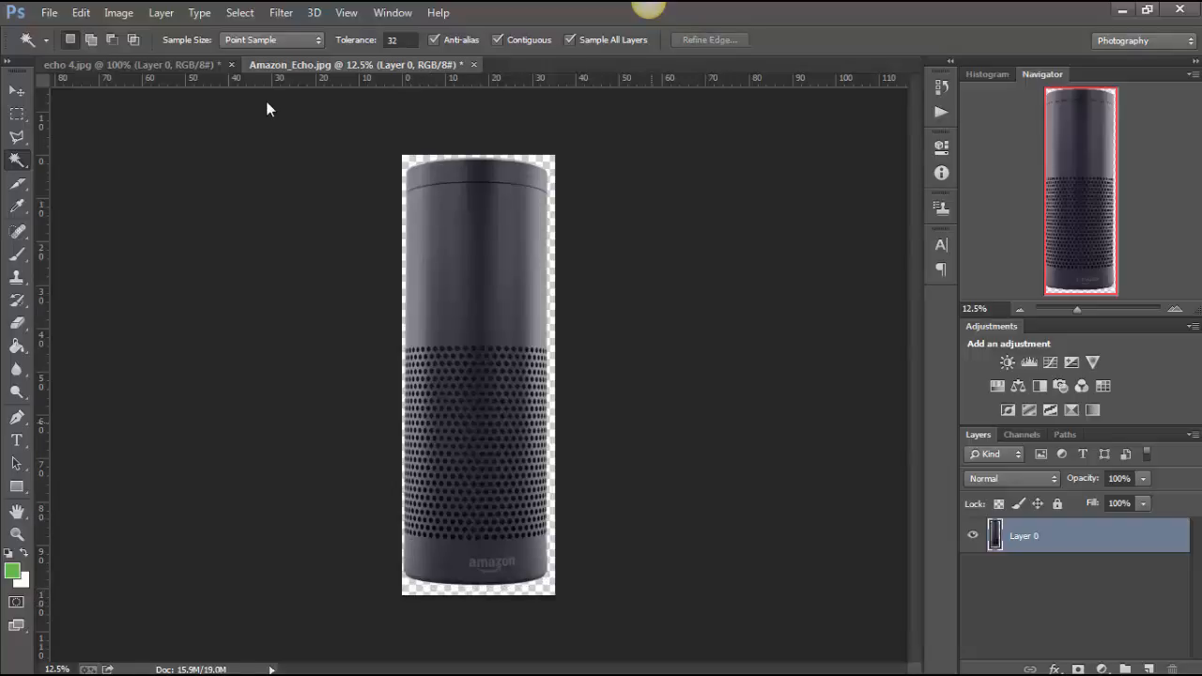
Save the cut-out Echo picture in PNG format under the file name "Amazon_Echo t".
key("ctrl+plus")
key("ctrl+plus")
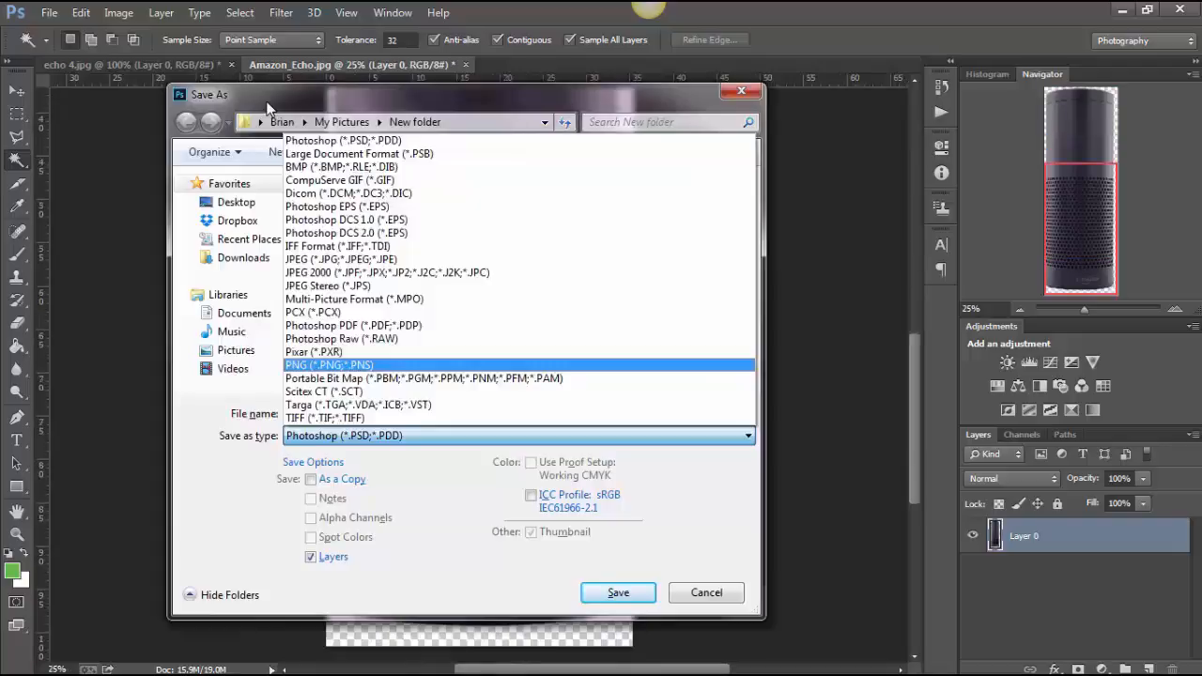
left_click(368, 365)
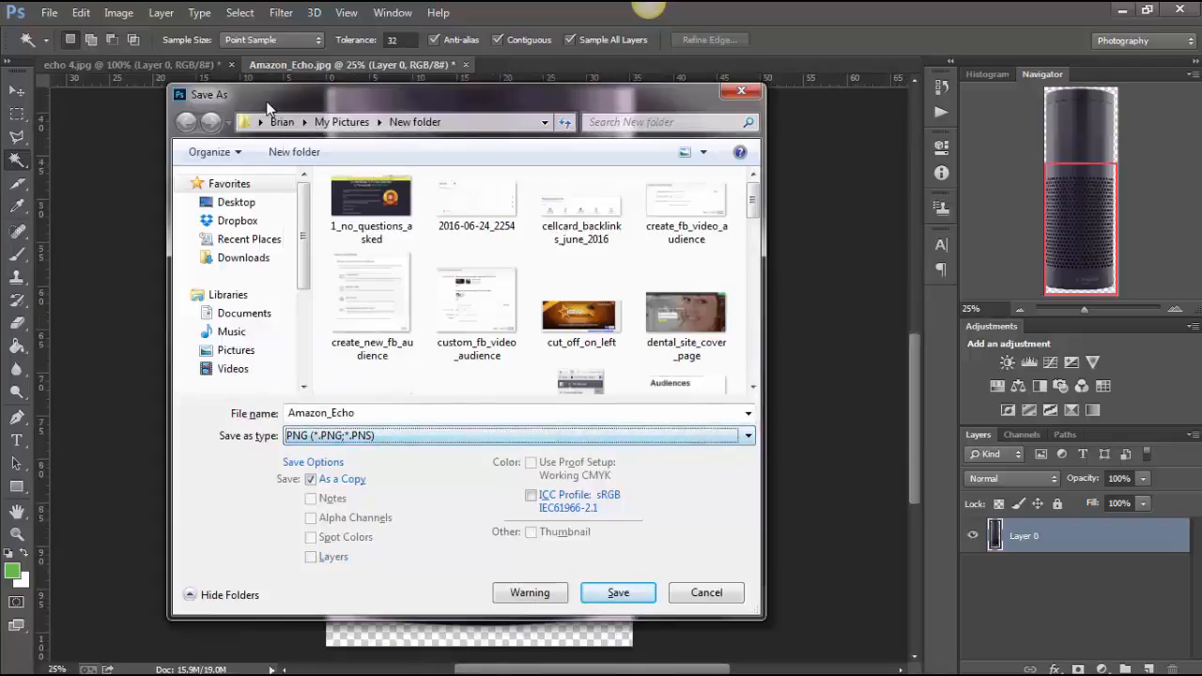
key("shift+Tab")
key("End")
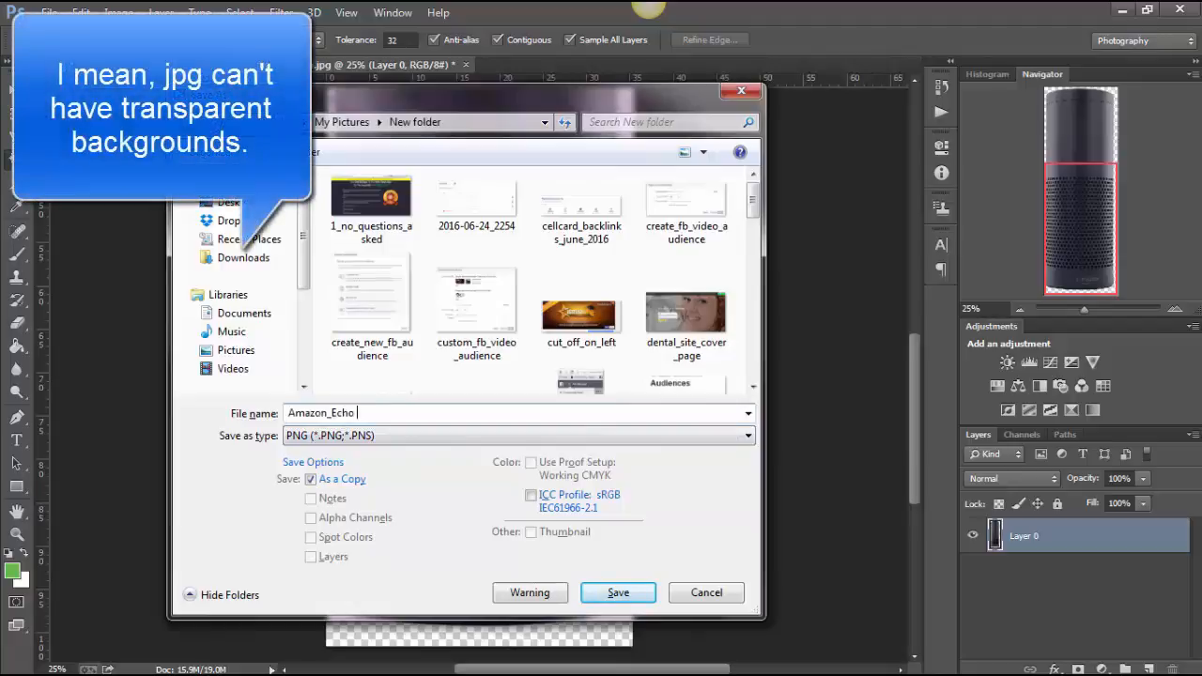
type("t")
key("Return")
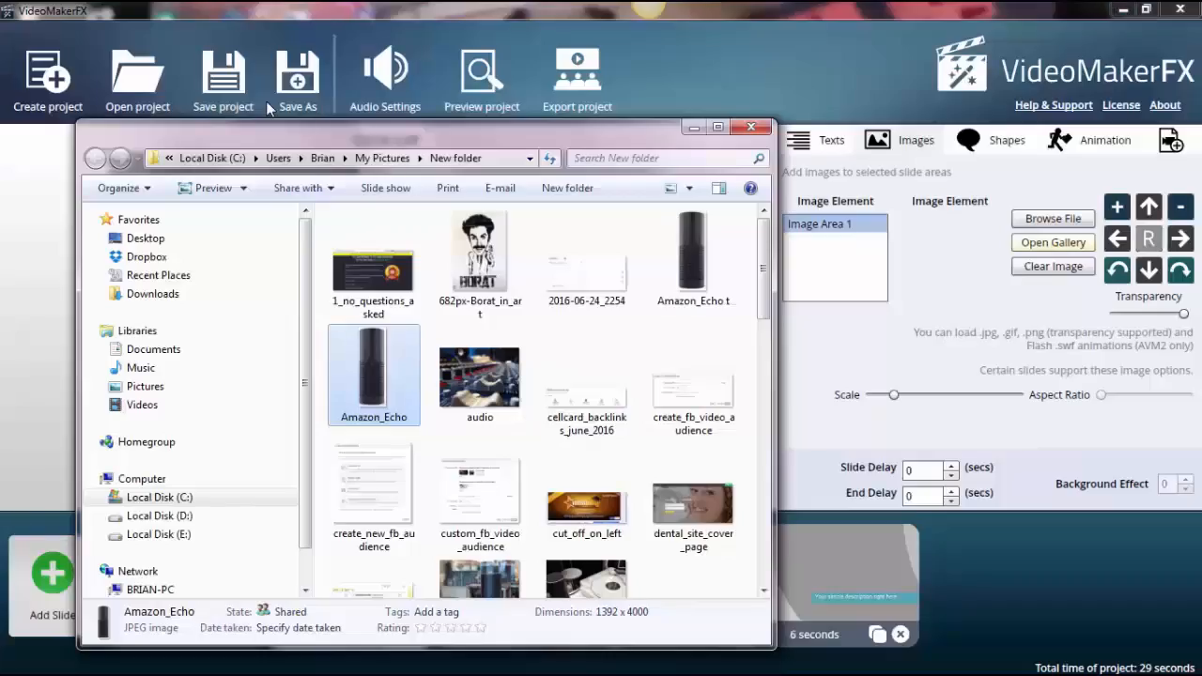
In VideoMakerFX, load the "Amazon_Echo t" picture onto the Circle Left slide and color Shape 2, the quote circle, black (000000).
key("Return")
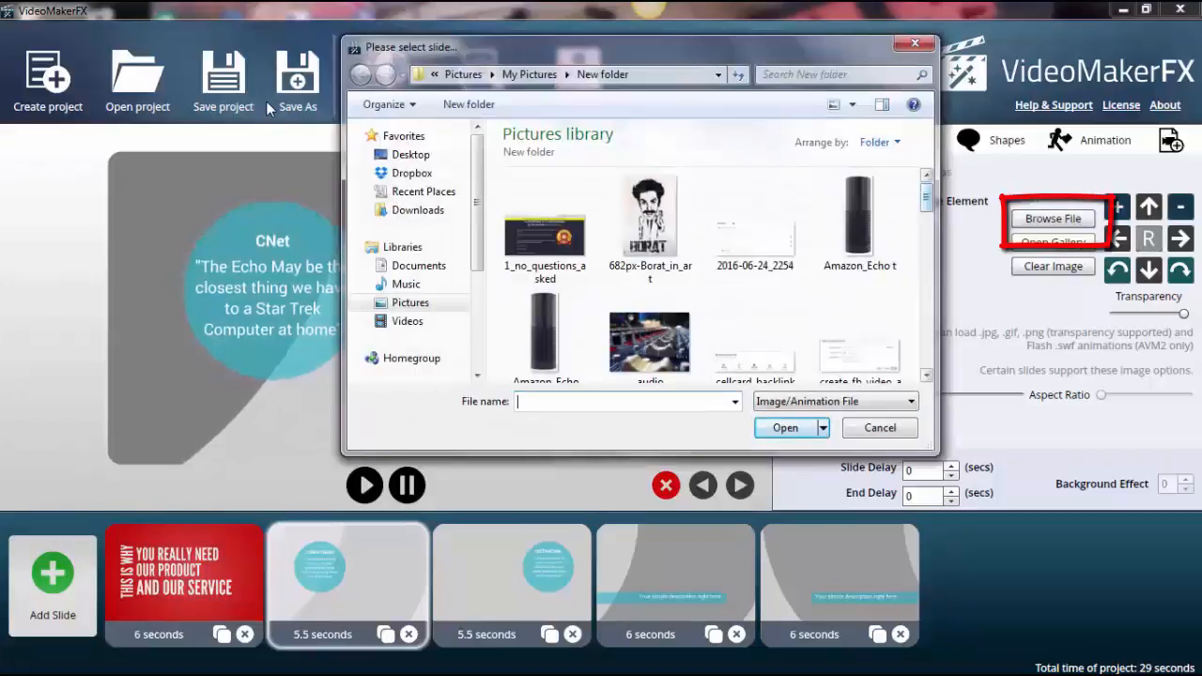
left_click_drag(927, 197, 926, 205)
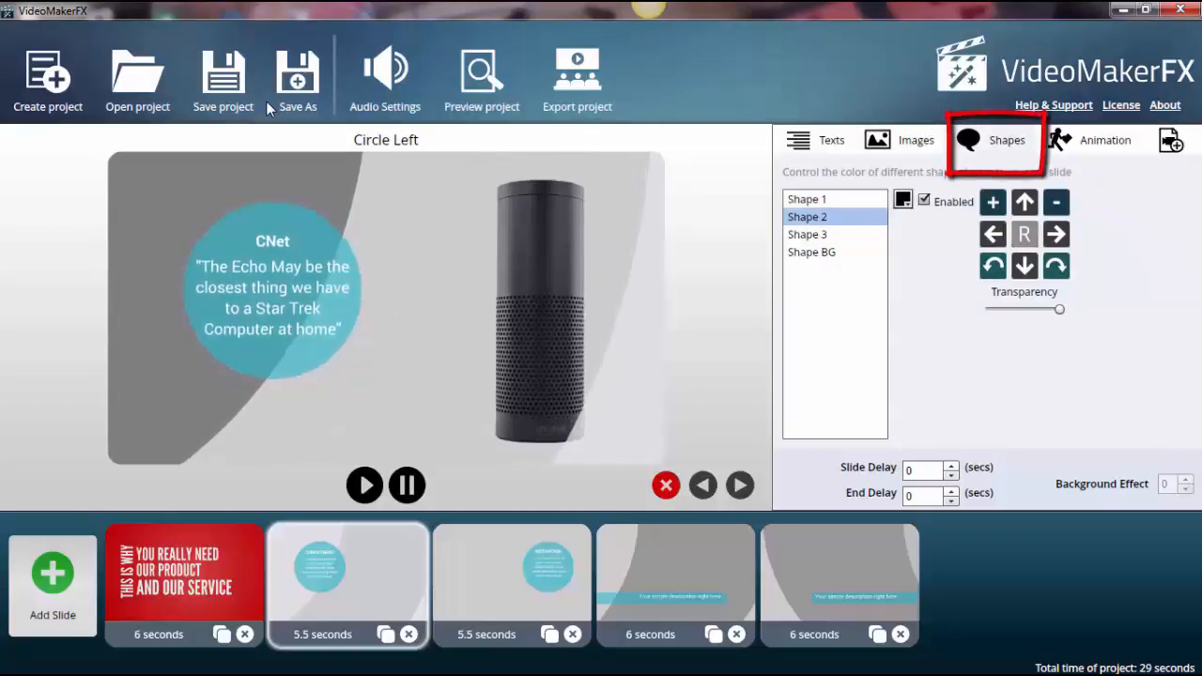
left_click(903, 200)
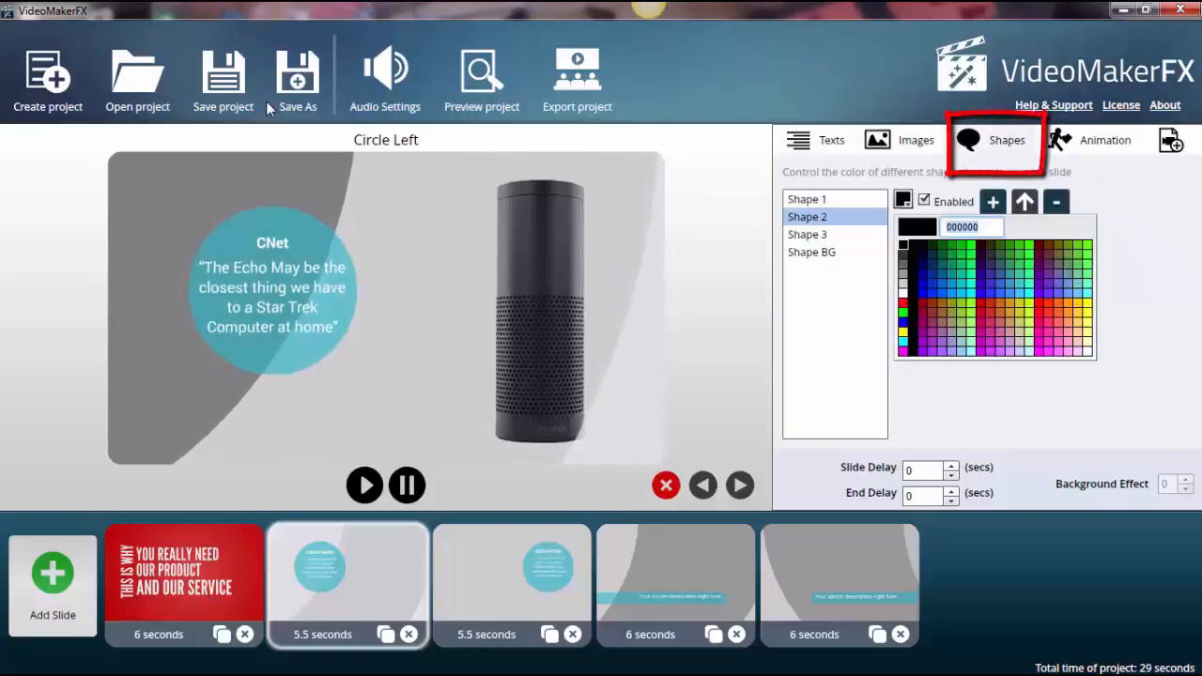
left_click(903, 245)
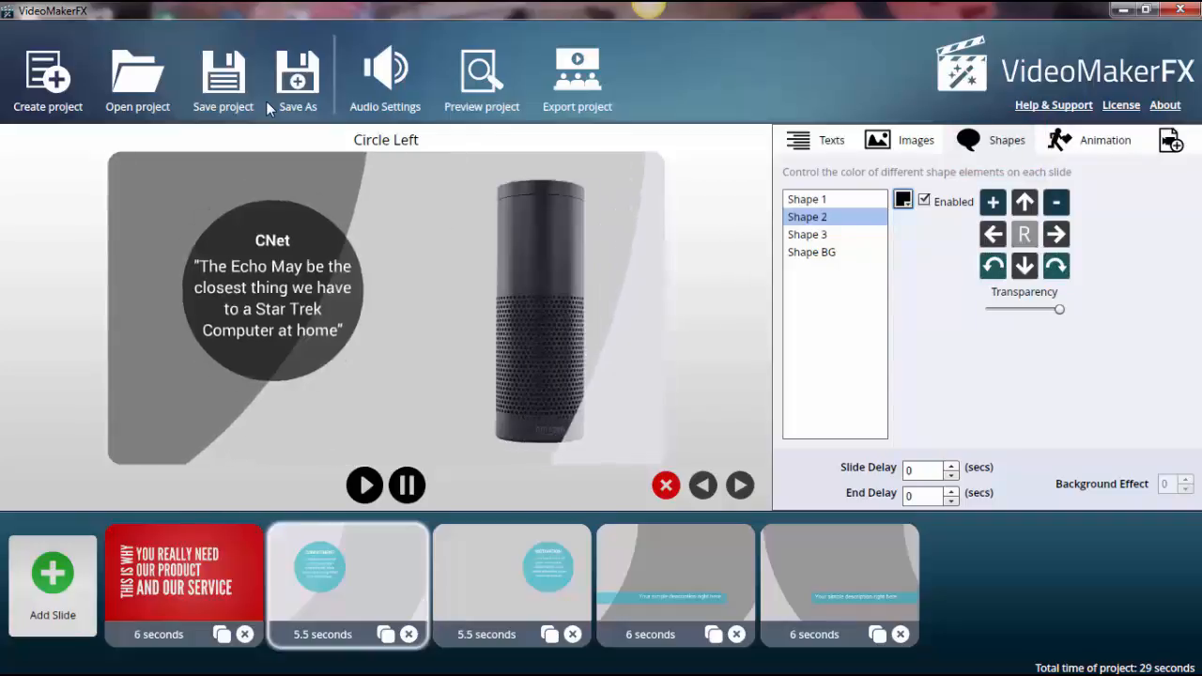
Switch to the Amazon Echo product page in Chrome and examine its press quotes, feature sections and customer reviews for slide text.
key("alt+Tab")
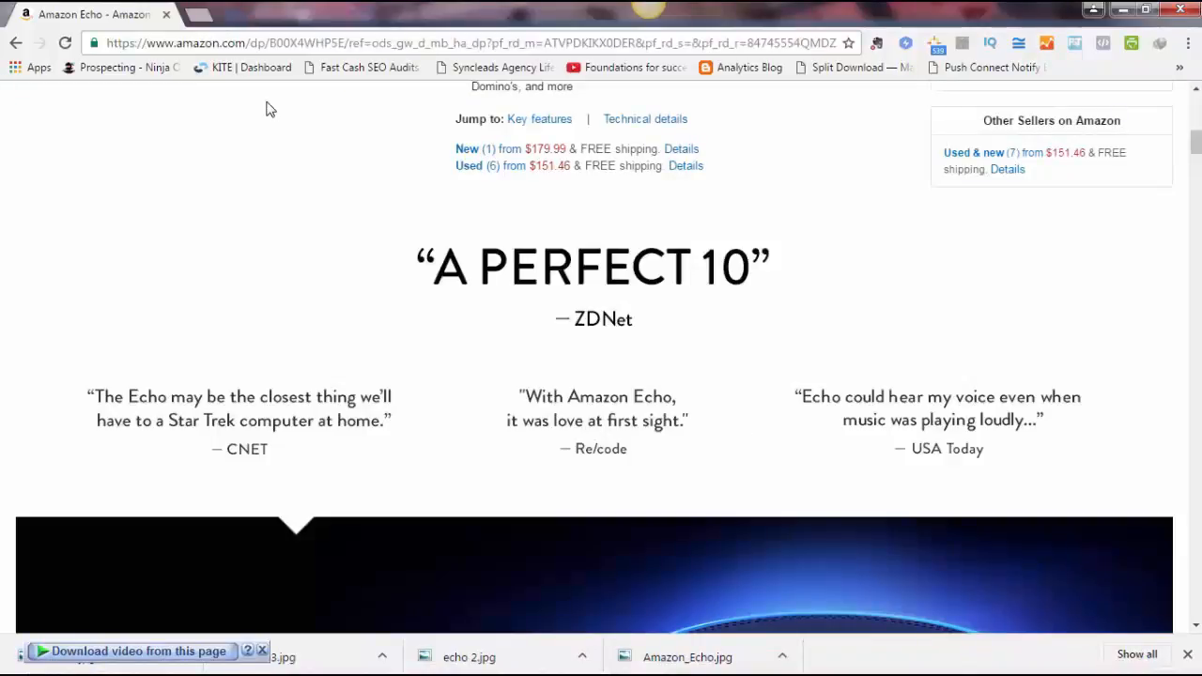
scroll(267, 109, "down", 20)
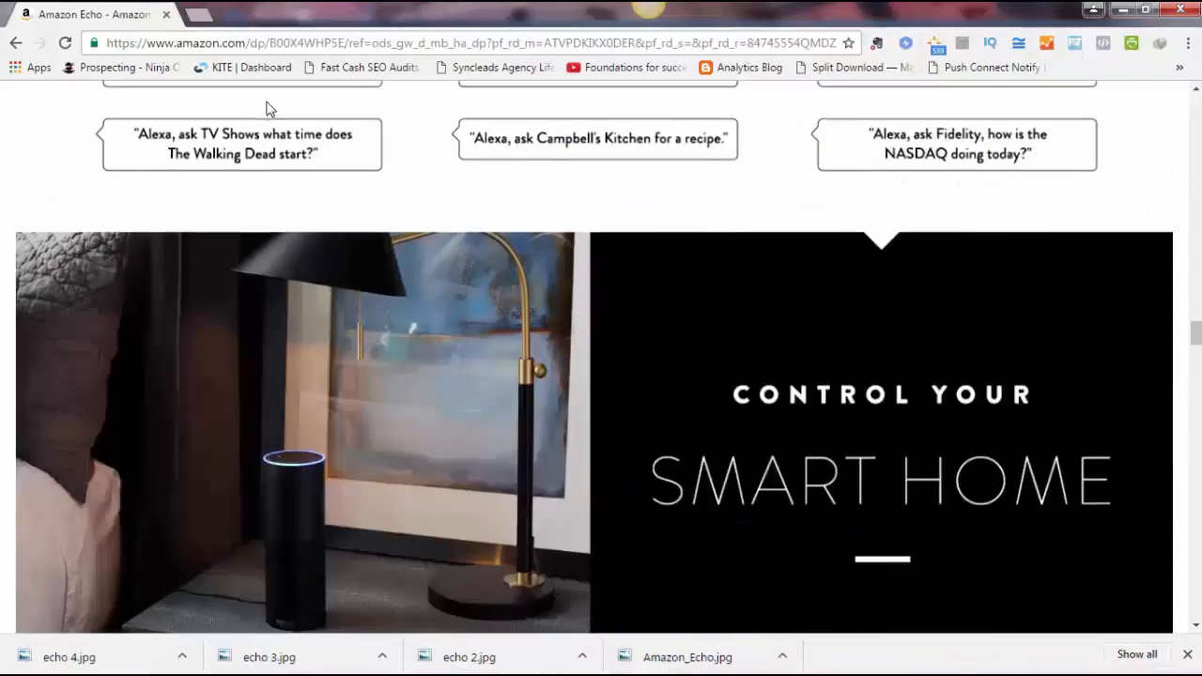
scroll(267, 109, "down", 3)
scroll(267, 108, "up", 5)
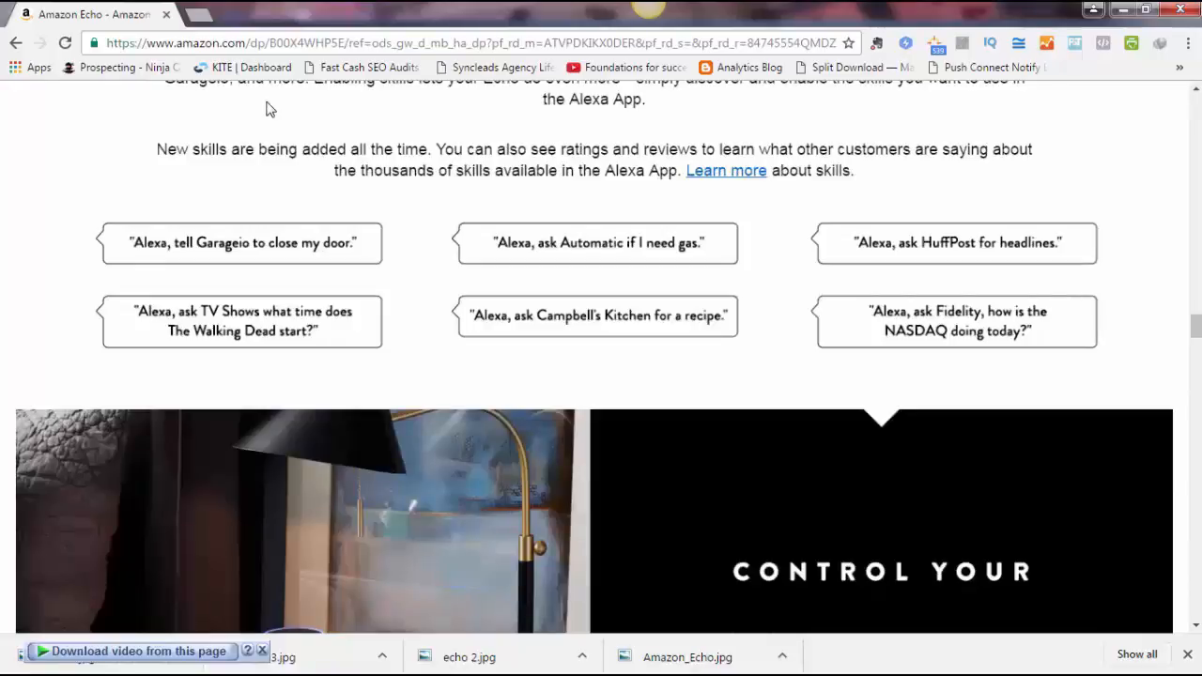
scroll(267, 109, "down", 20)
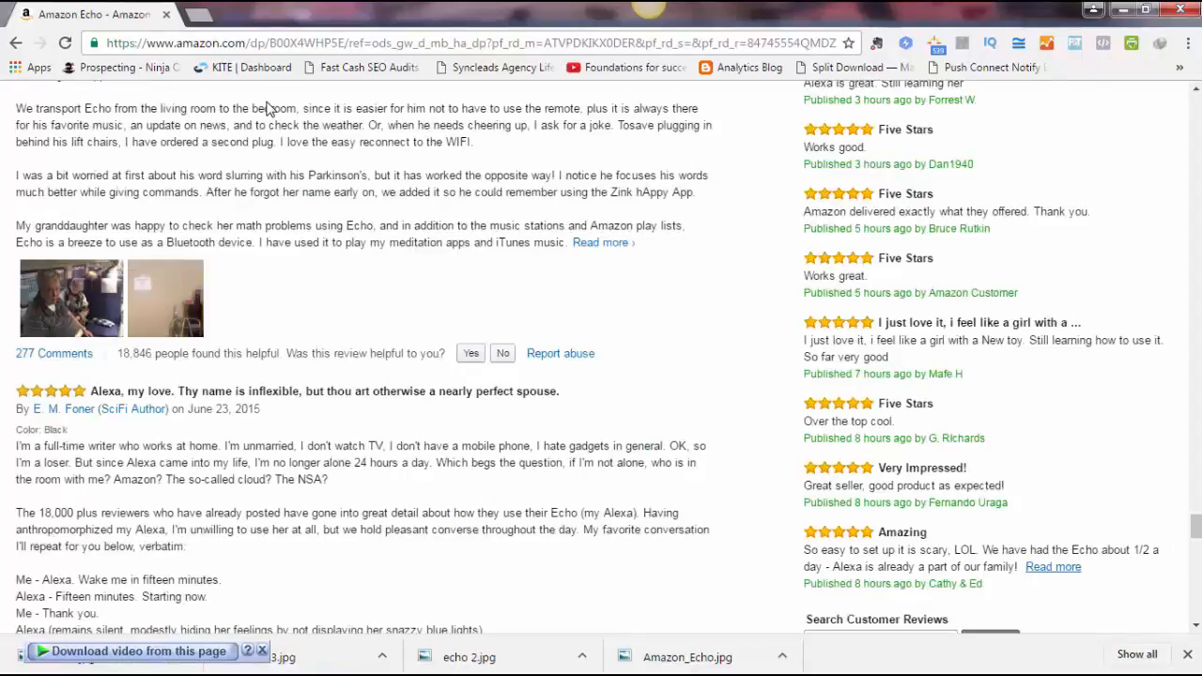
scroll(266, 109, "down", 1)
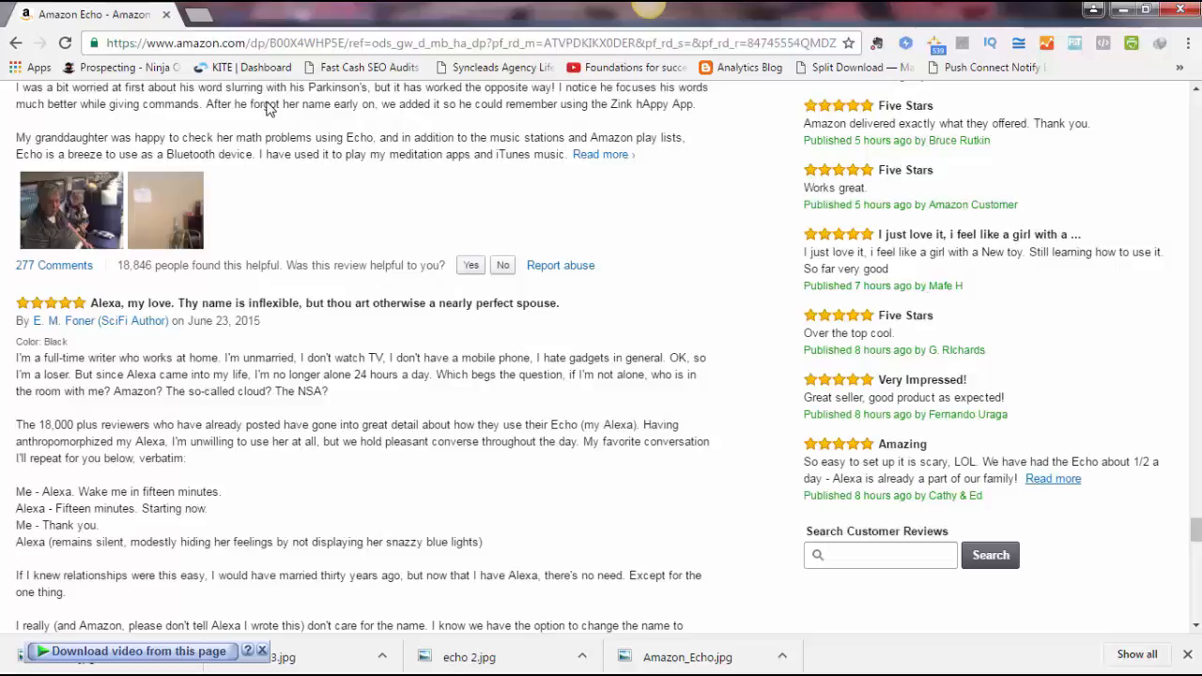
scroll(267, 109, "down", 1)
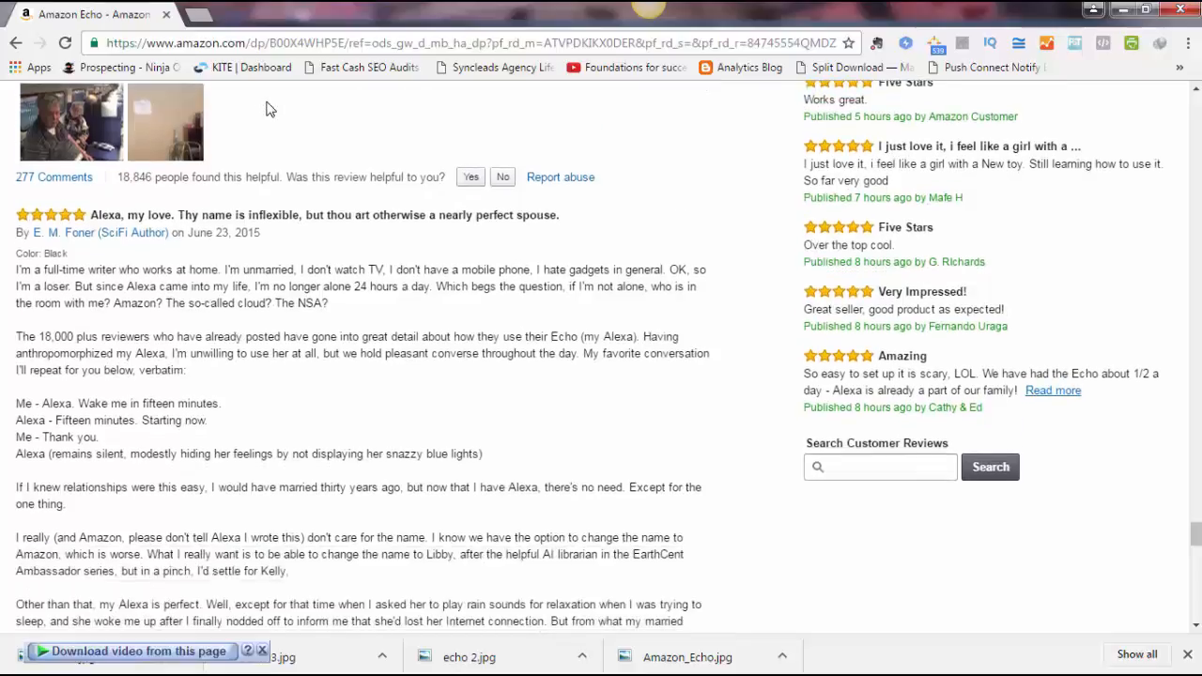
scroll(267, 109, "down", 2)
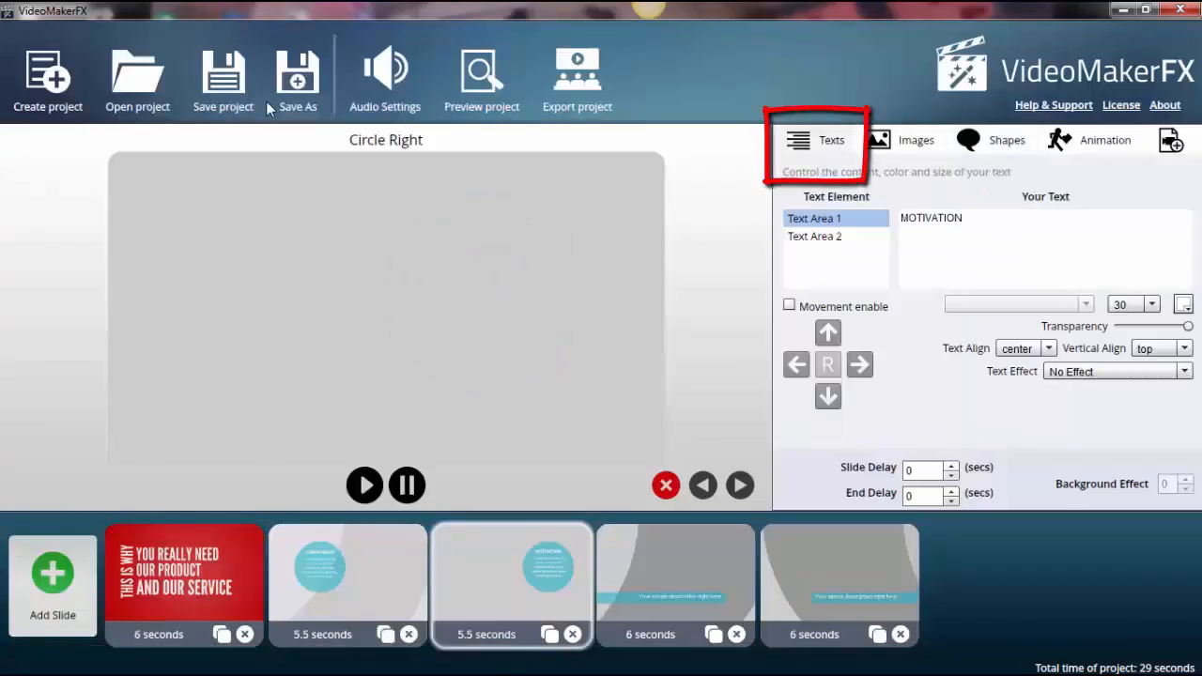
Title the Circle Right slide with the reviewer's name and enter the quote "The Echo has become the most used appliance in our home" at size 25.
type("Heart Dad")
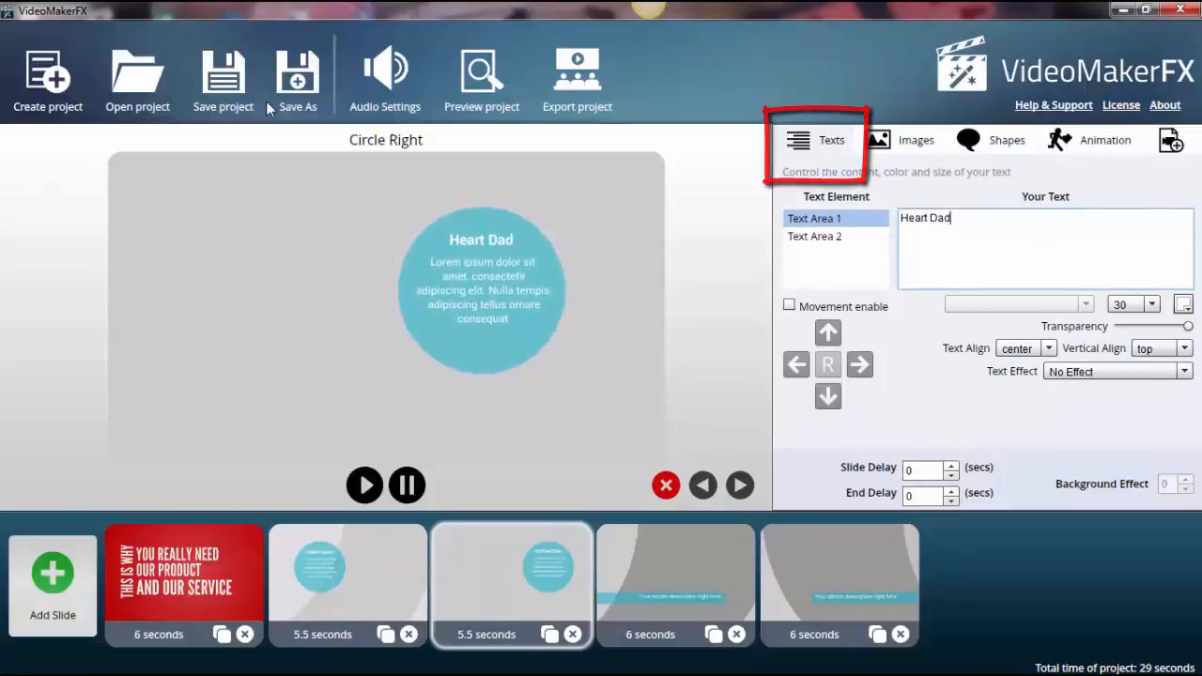
left_click(814, 236)
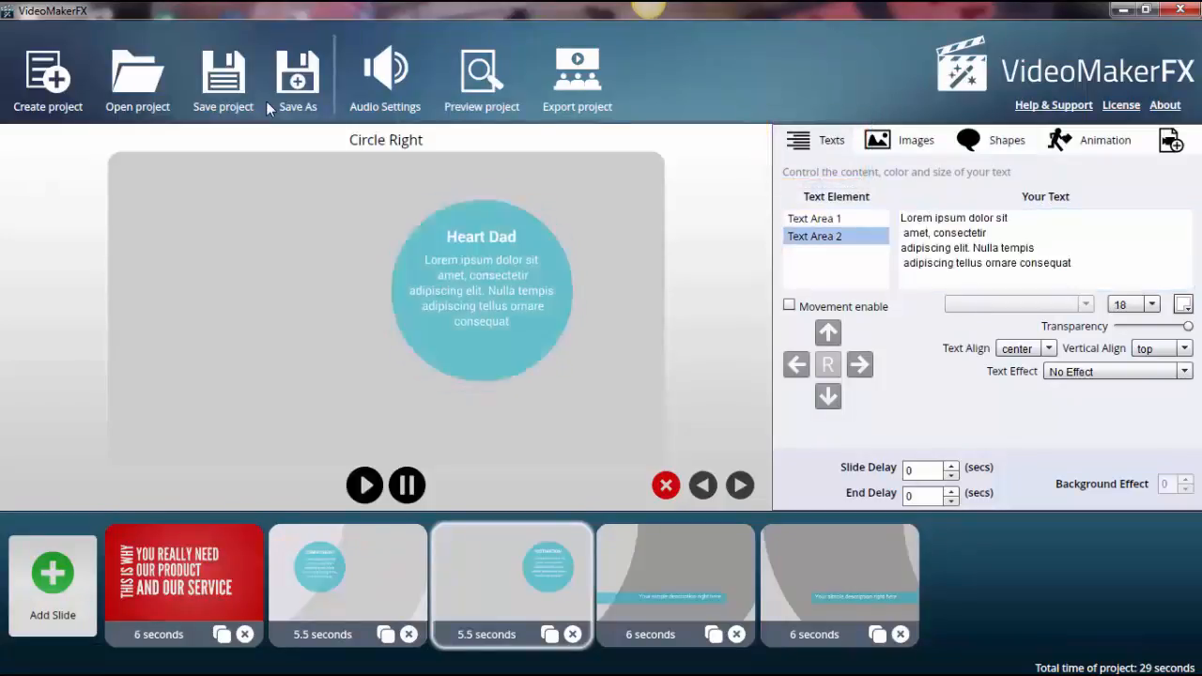
left_click_drag(1072, 264, 900, 218)
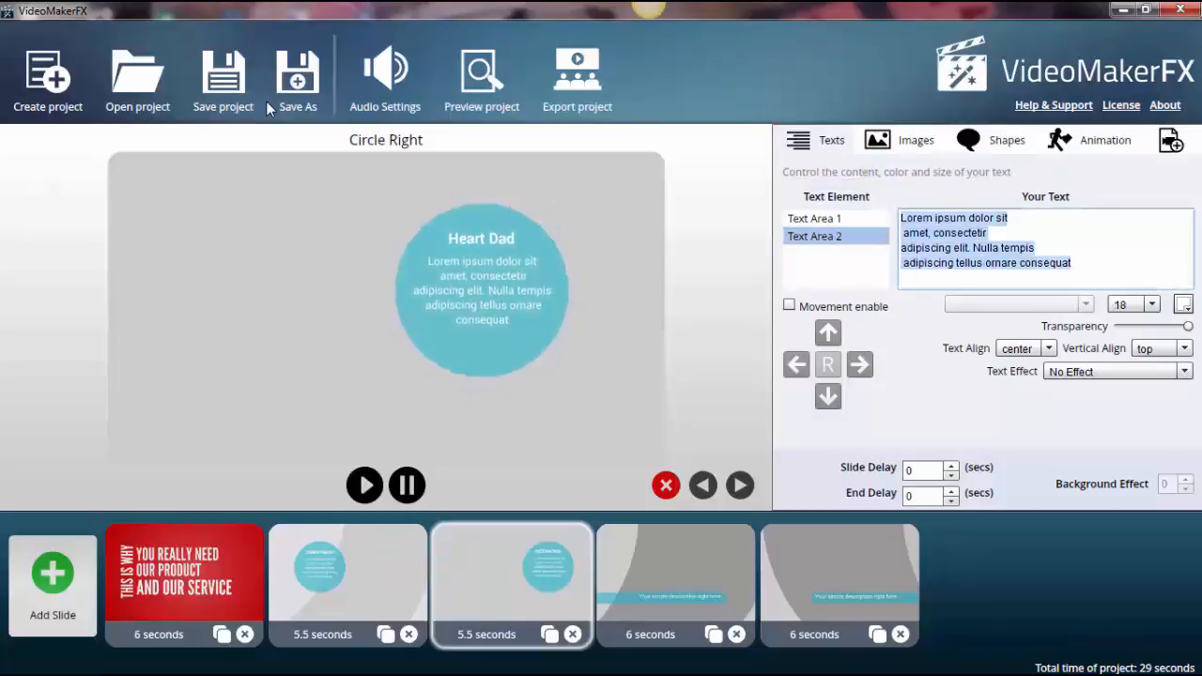
type("T")
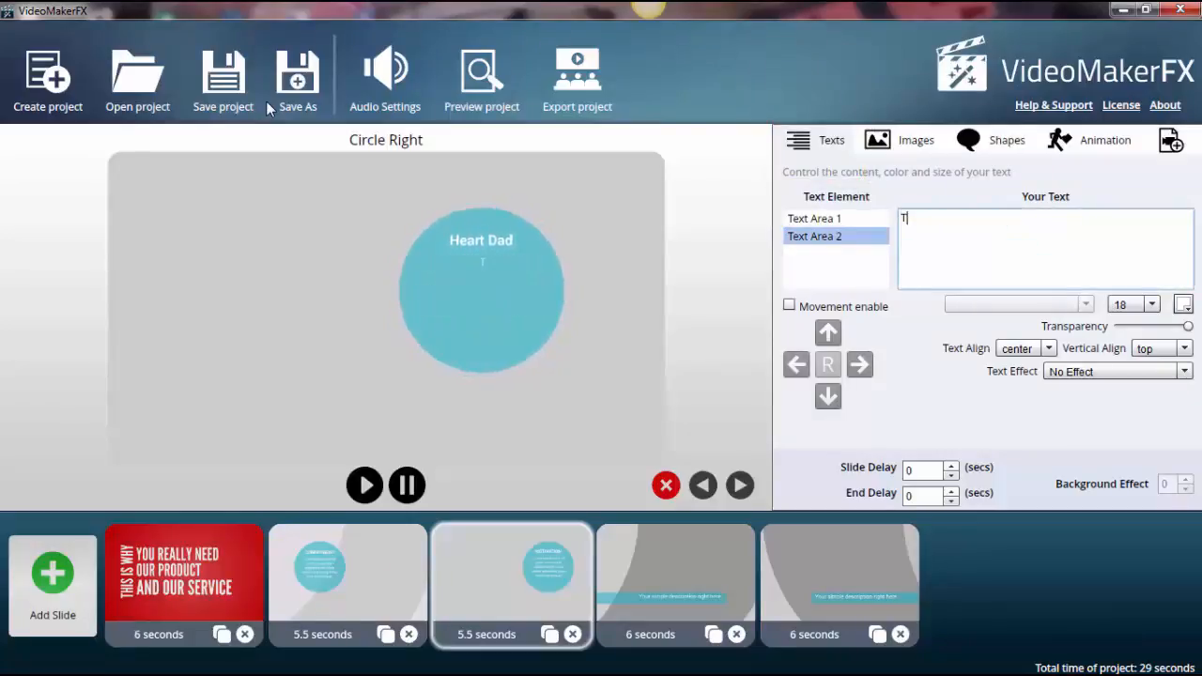
type("he Echo has b")
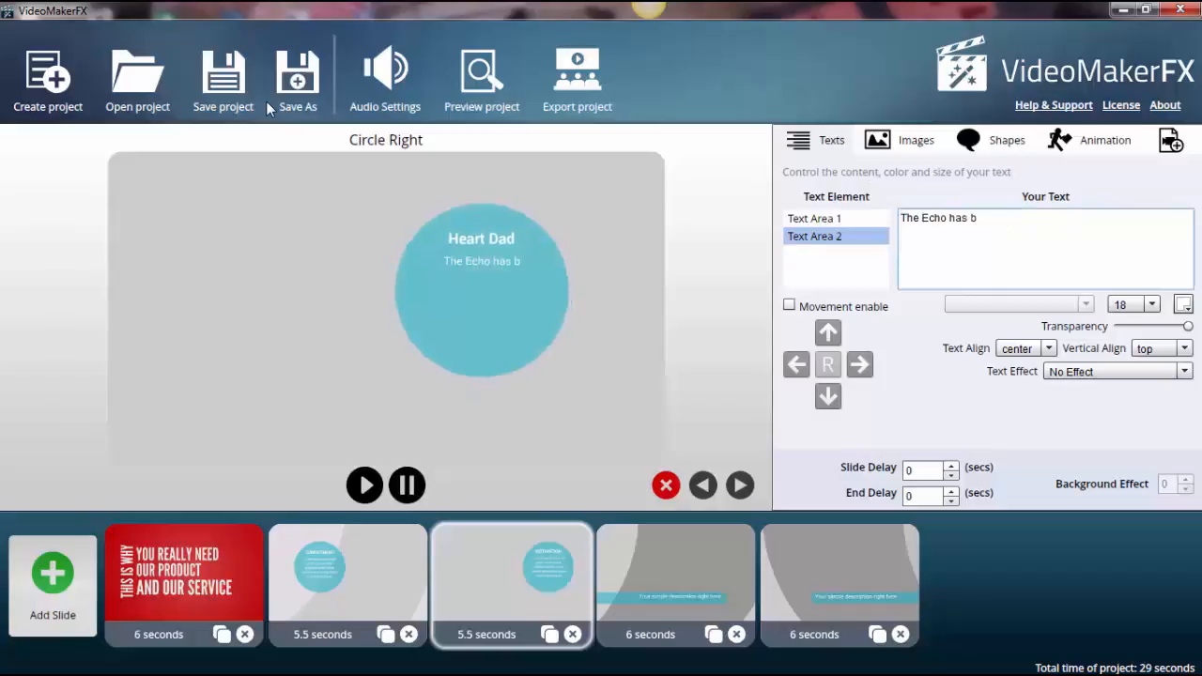
type("ecome the most")
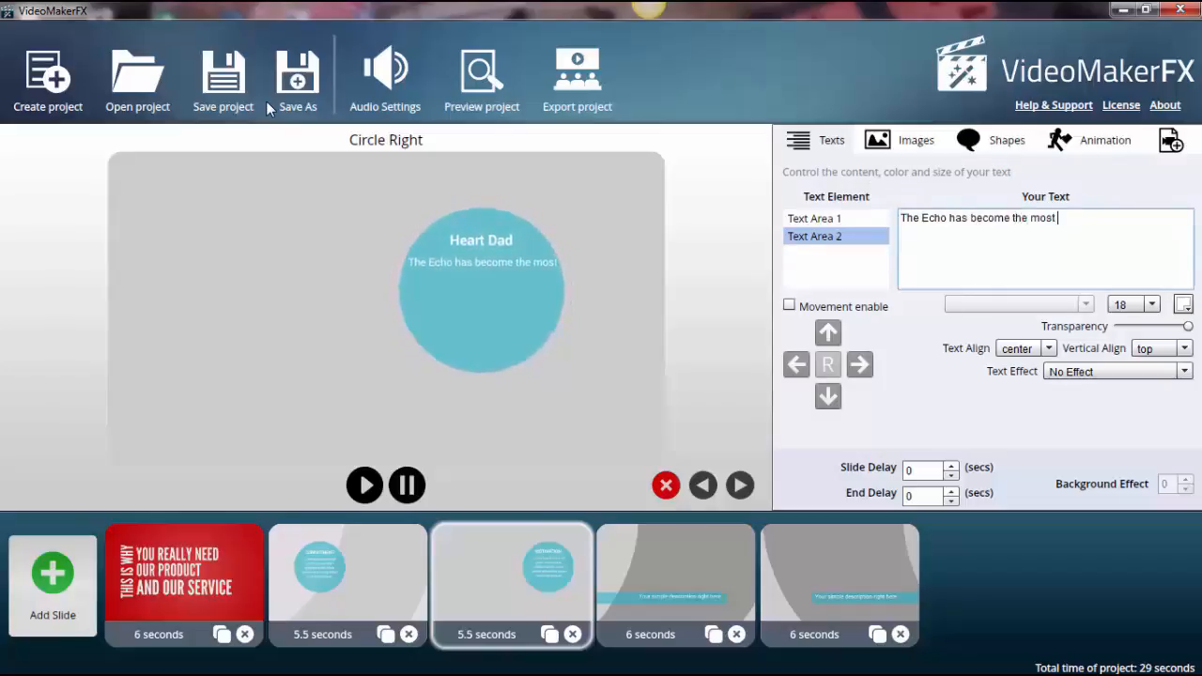
type(" used app")
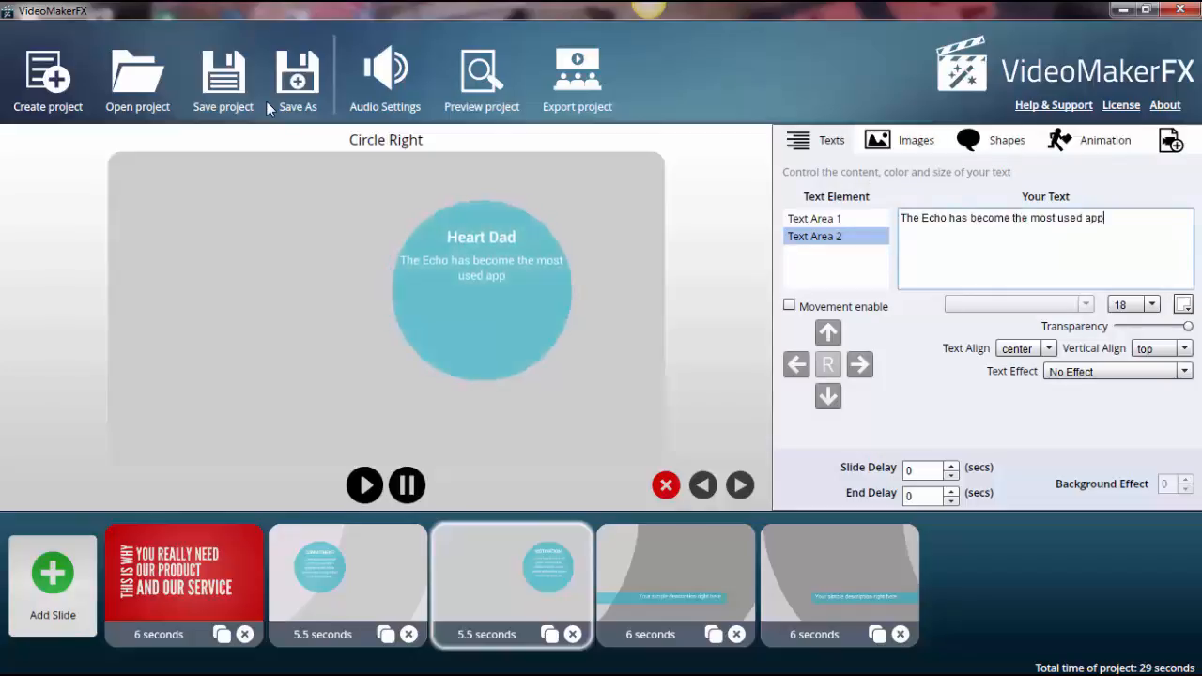
type("liance in our ho")
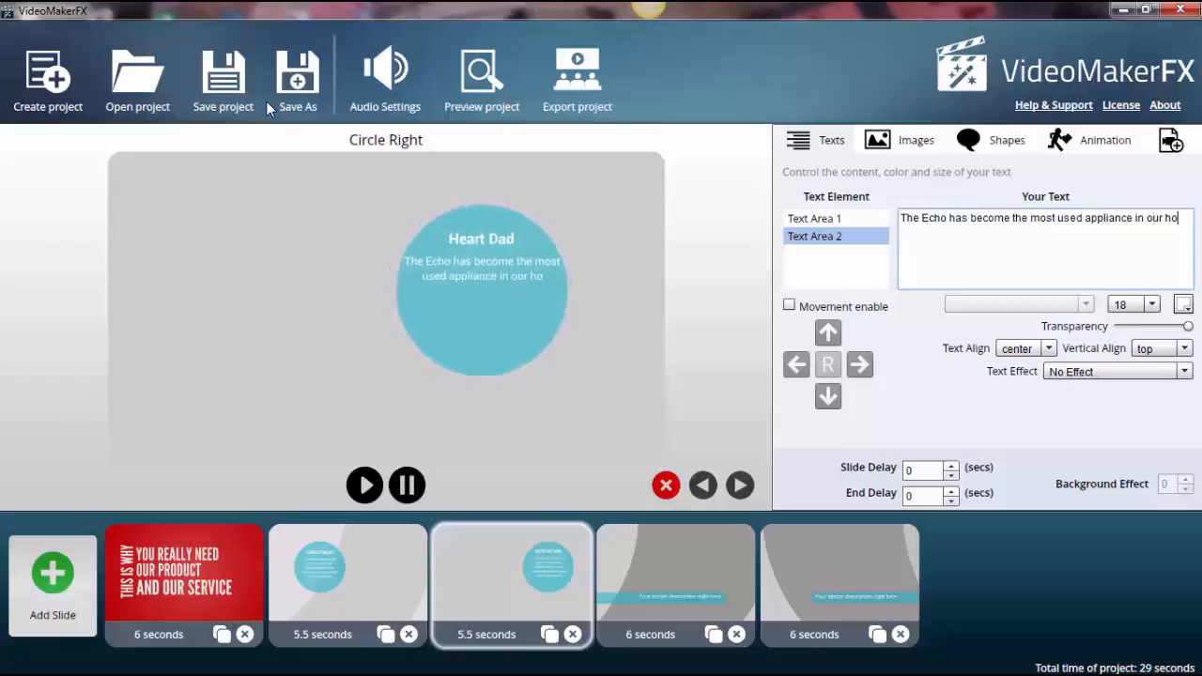
type("me\"")
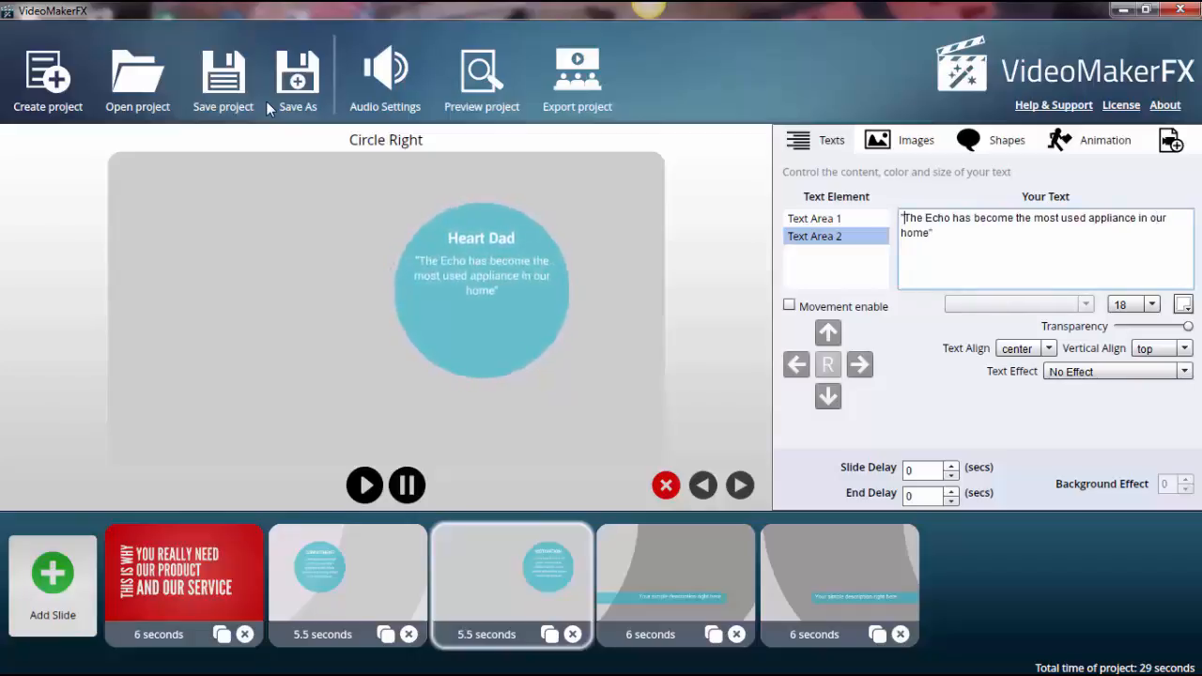
left_click(1150, 304)
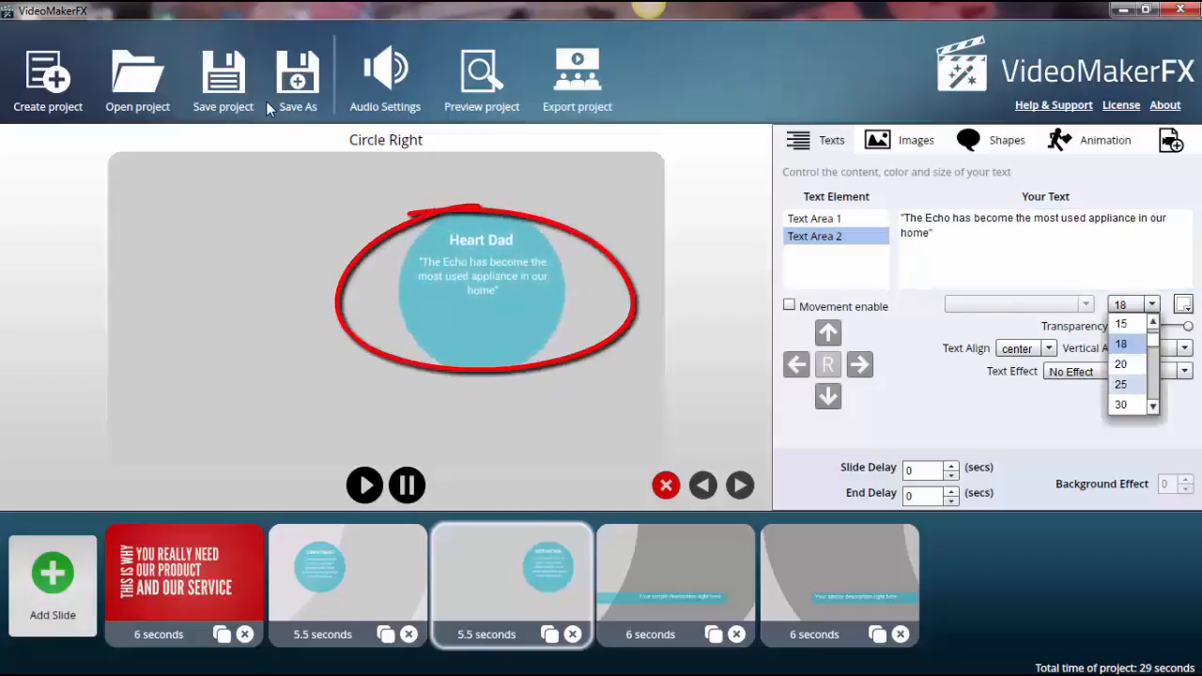
left_click(1120, 384)
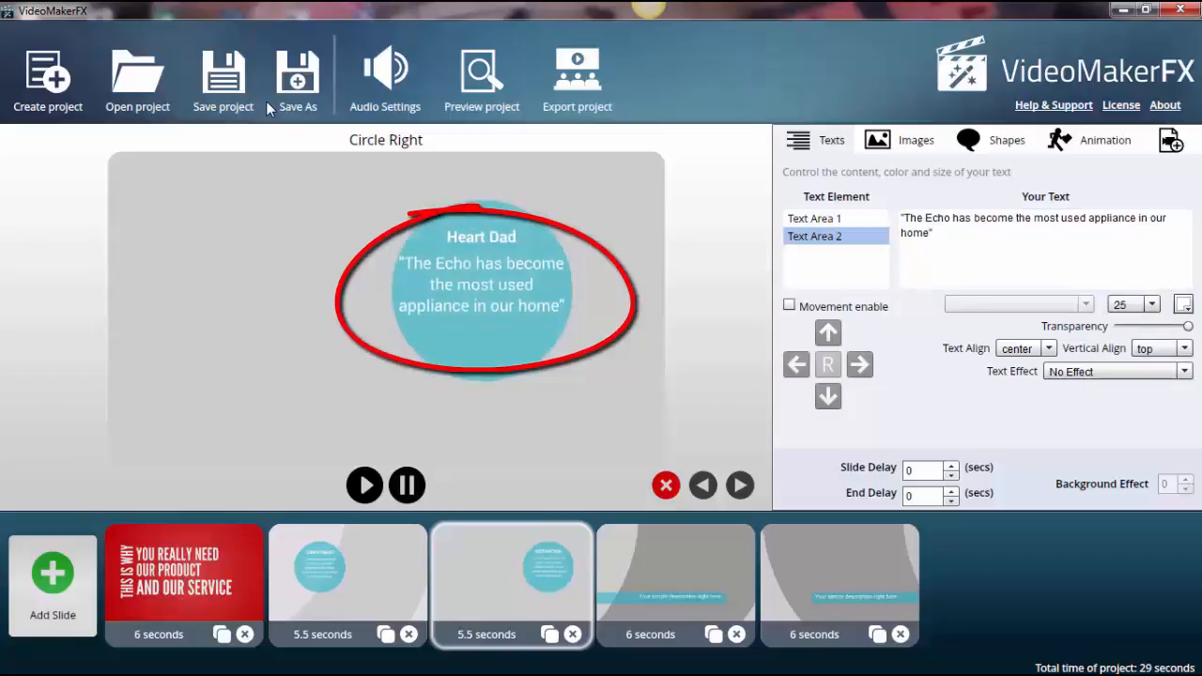
Disable and re-enable Shape 1 and Shape 2 on the Circle Right slide to identify the quote circle.
left_click(1003, 140)
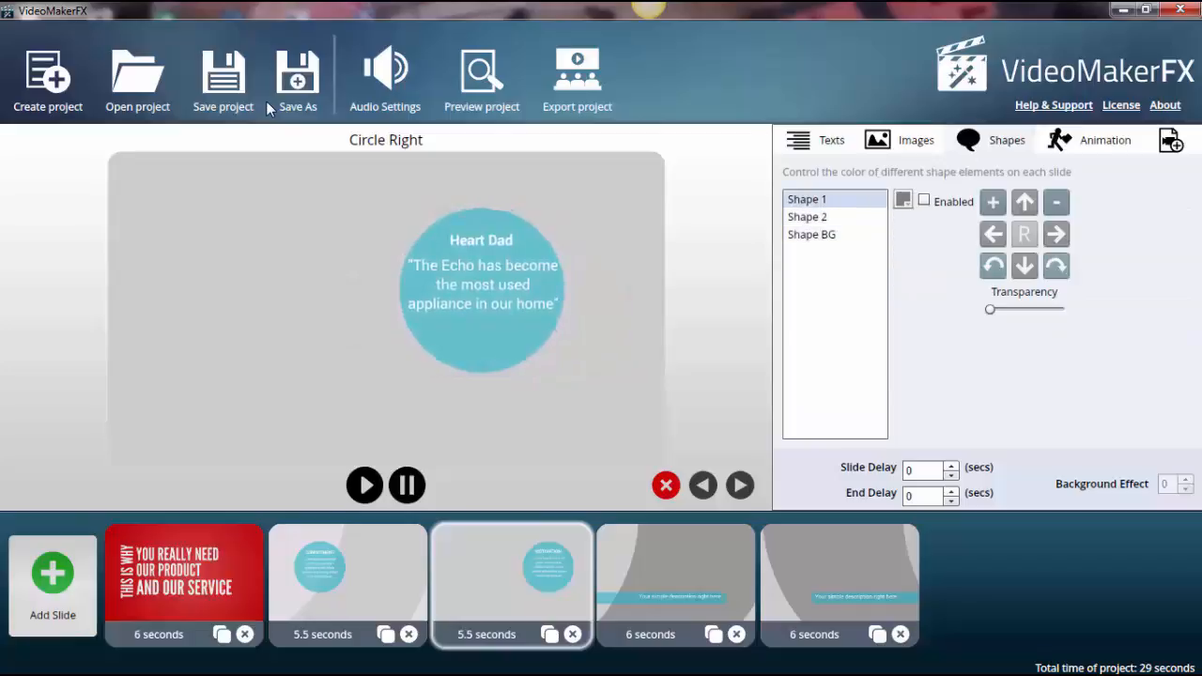
left_click(924, 200)
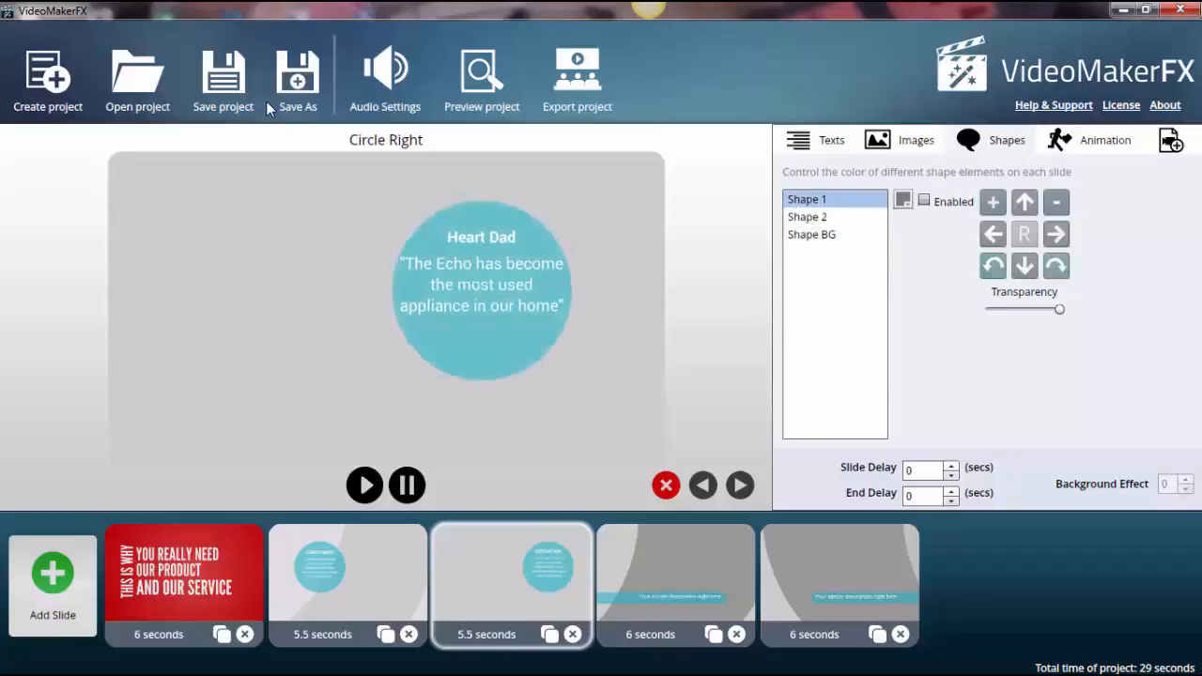
left_click(924, 199)
left_click(807, 217)
left_click(924, 200)
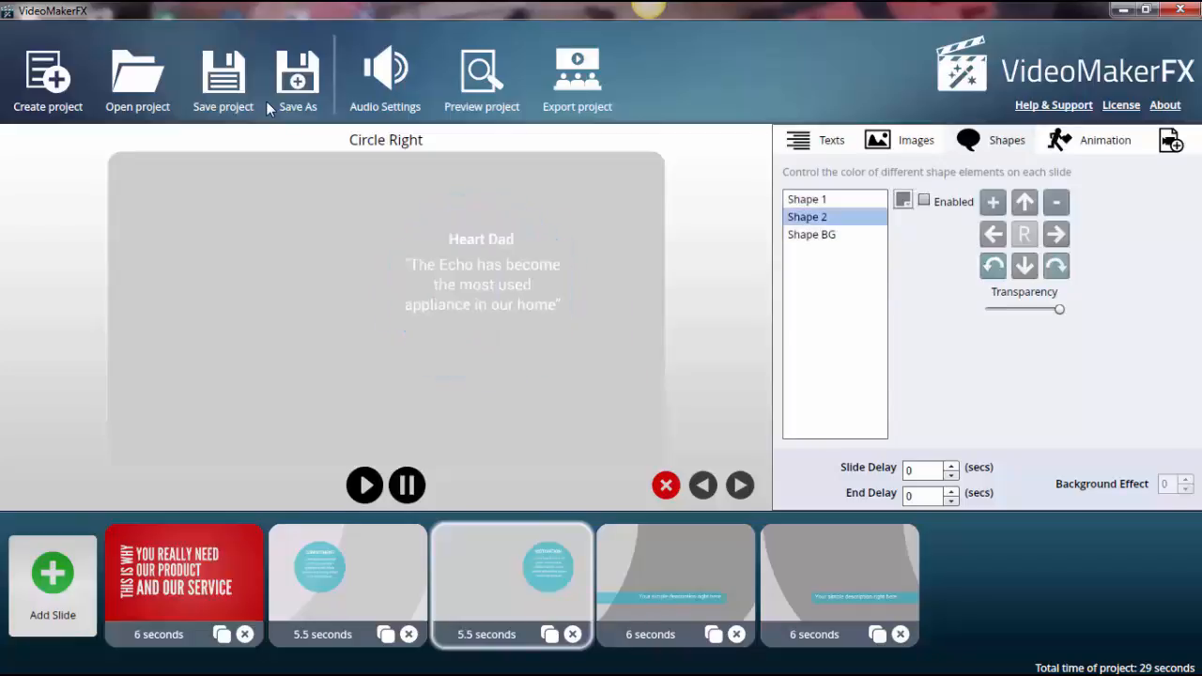
left_click(924, 200)
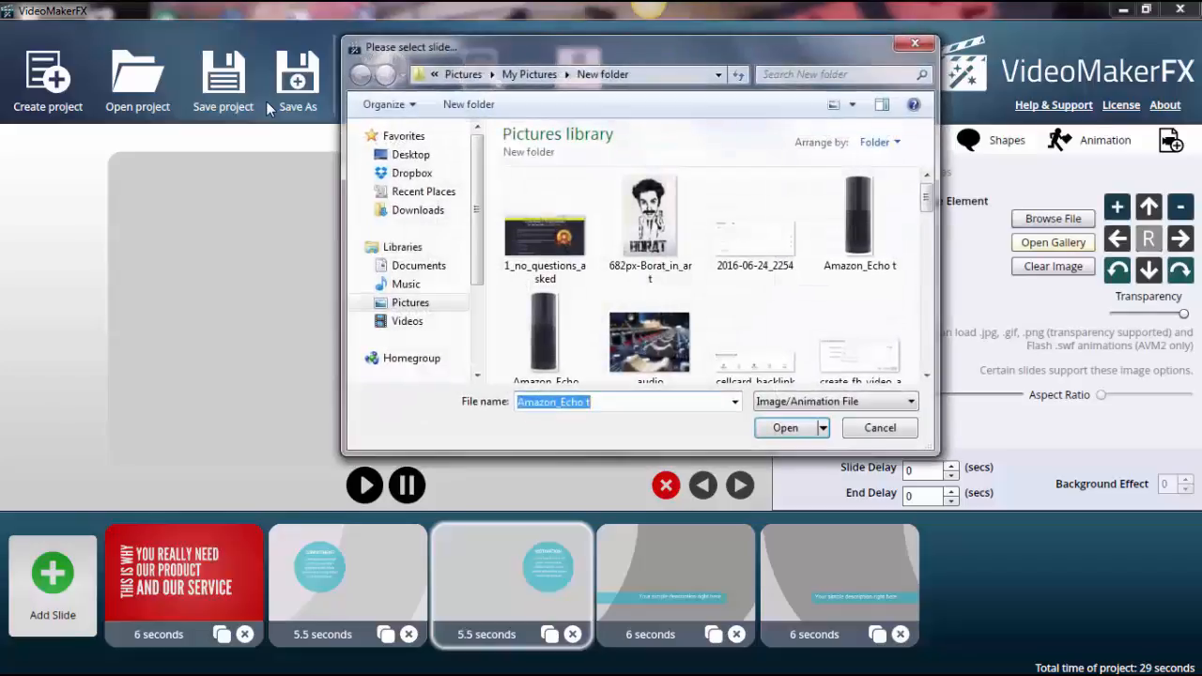
Load the "echo 2" picture into the image area of the Circle Right slide.
left_click_drag(926, 198, 927, 241)
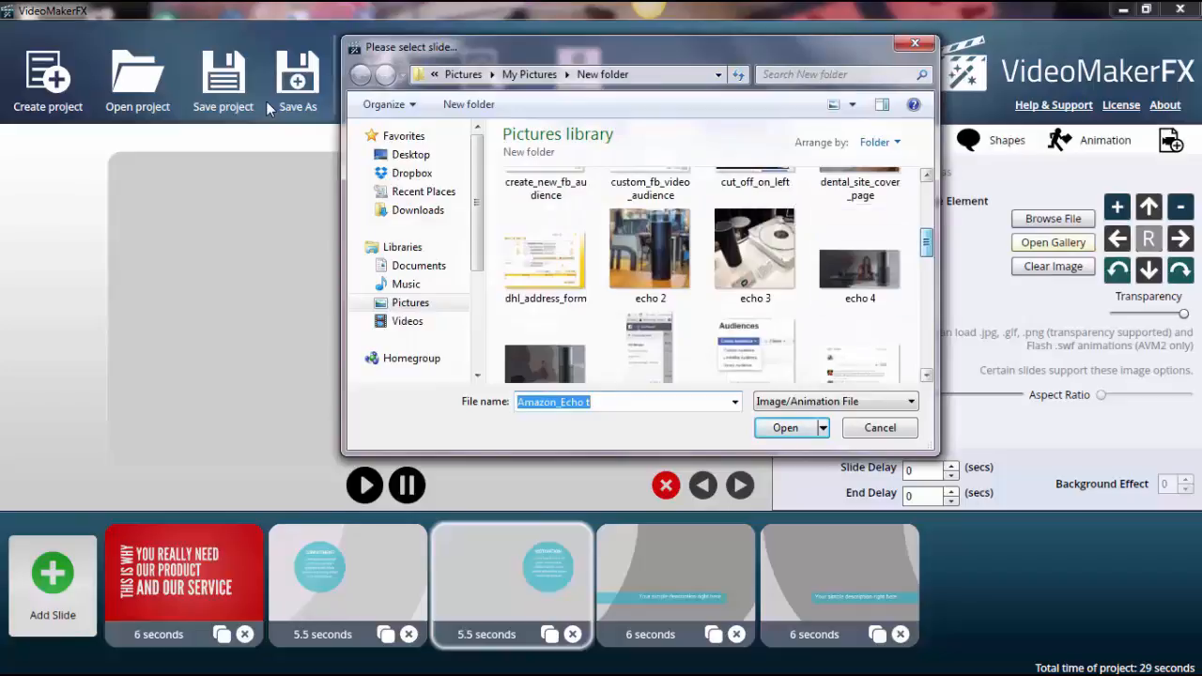
left_click(650, 251)
left_click(784, 428)
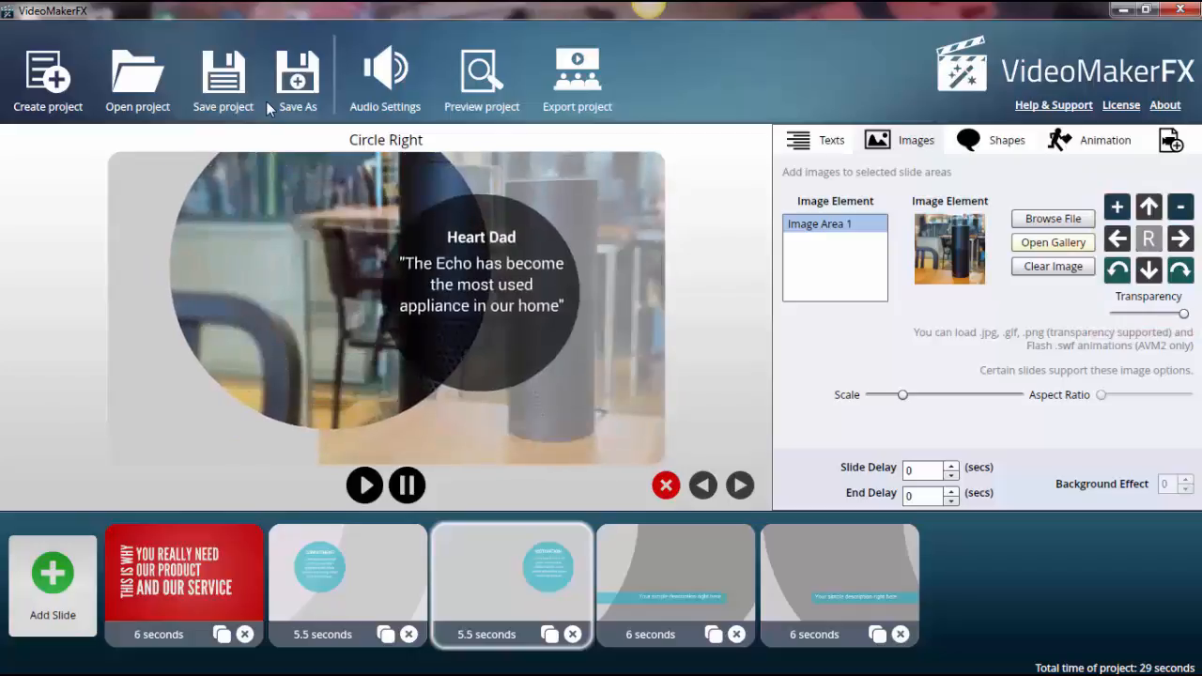
Replace the picture on the Circle Right slide with "echo 3".
left_click(1052, 218)
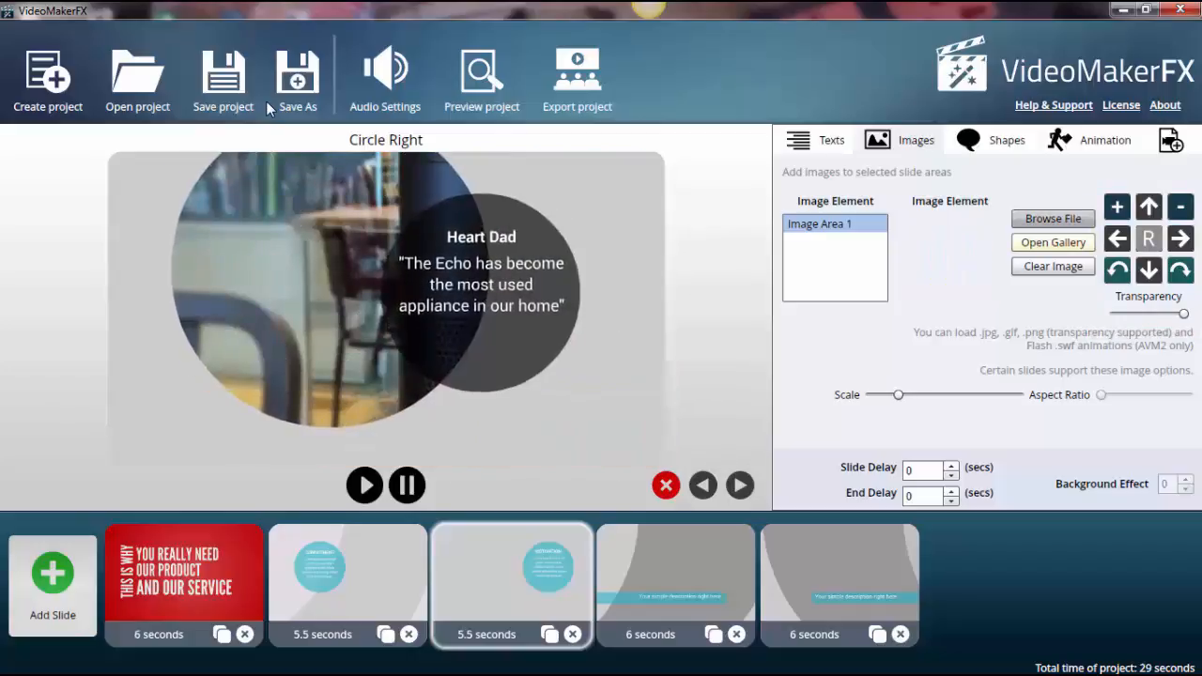
scroll(713, 272, "down", 5)
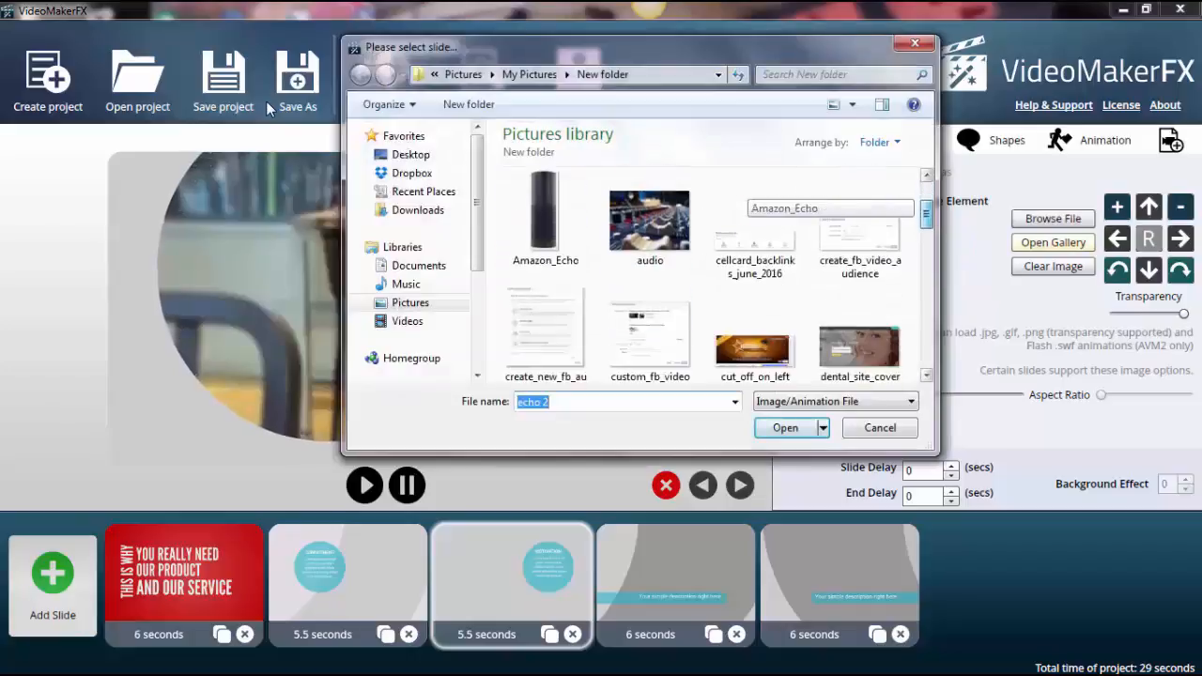
left_click(755, 324)
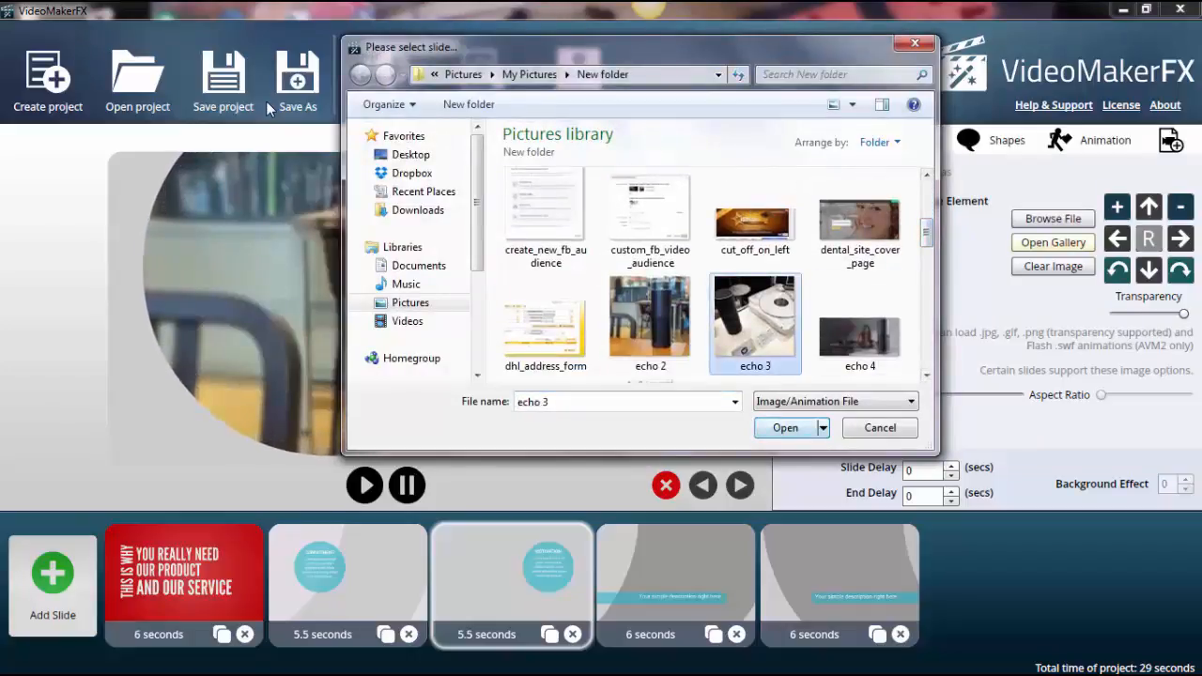
left_click(785, 428)
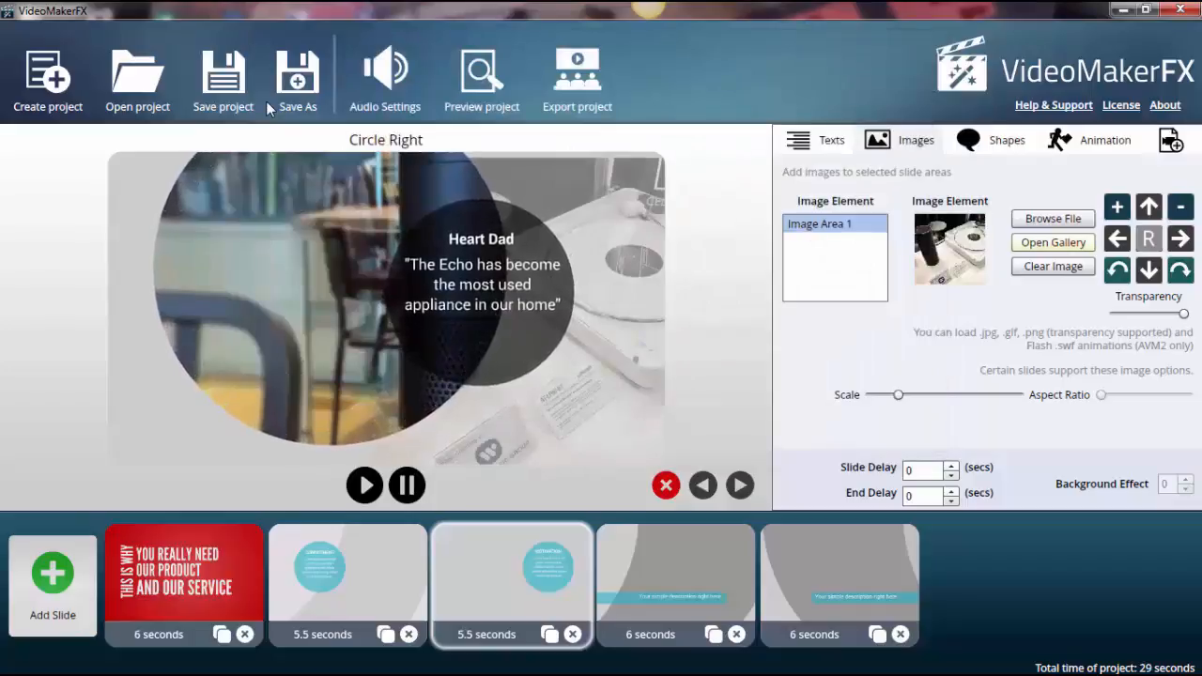
Reload the Circle Right slide and reduce Image Area 1's transparency setting to its minimum to hide the faded background picture.
left_click(347, 573)
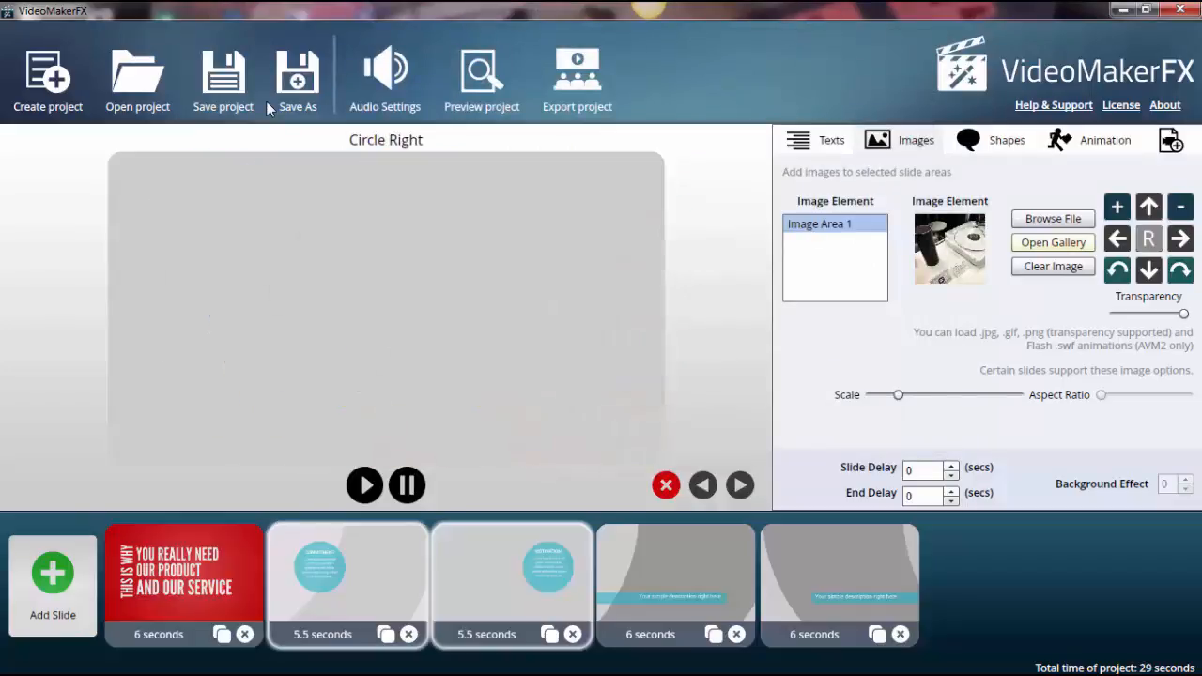
left_click(512, 572)
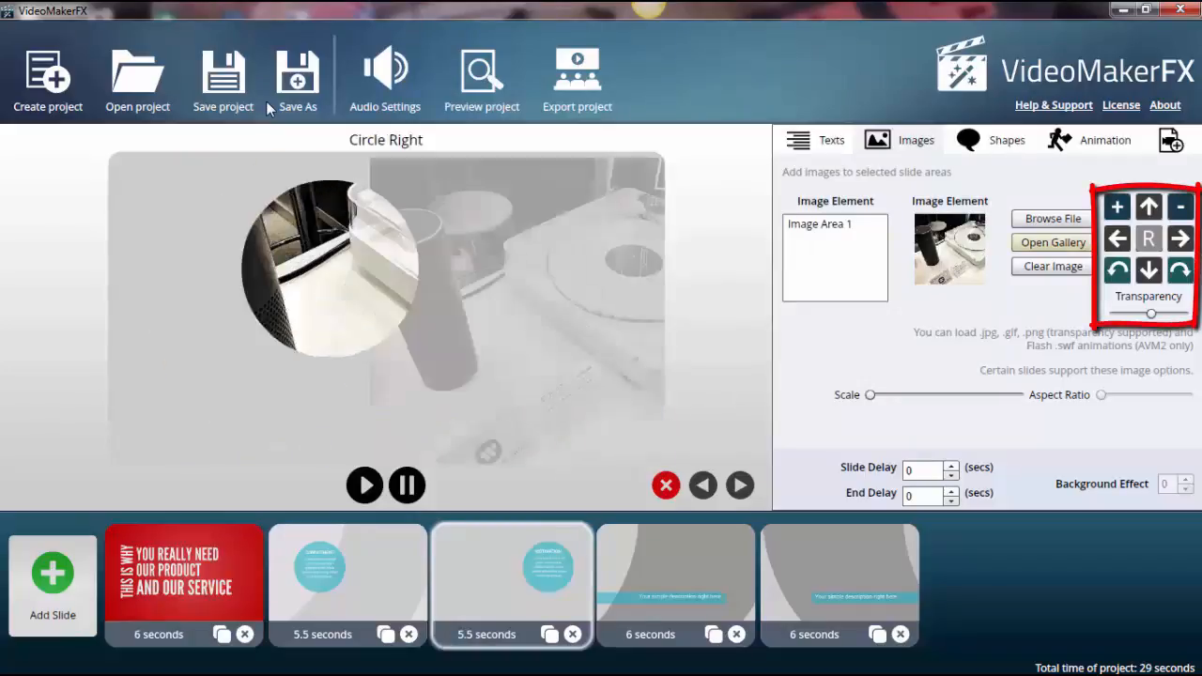
left_click(820, 224)
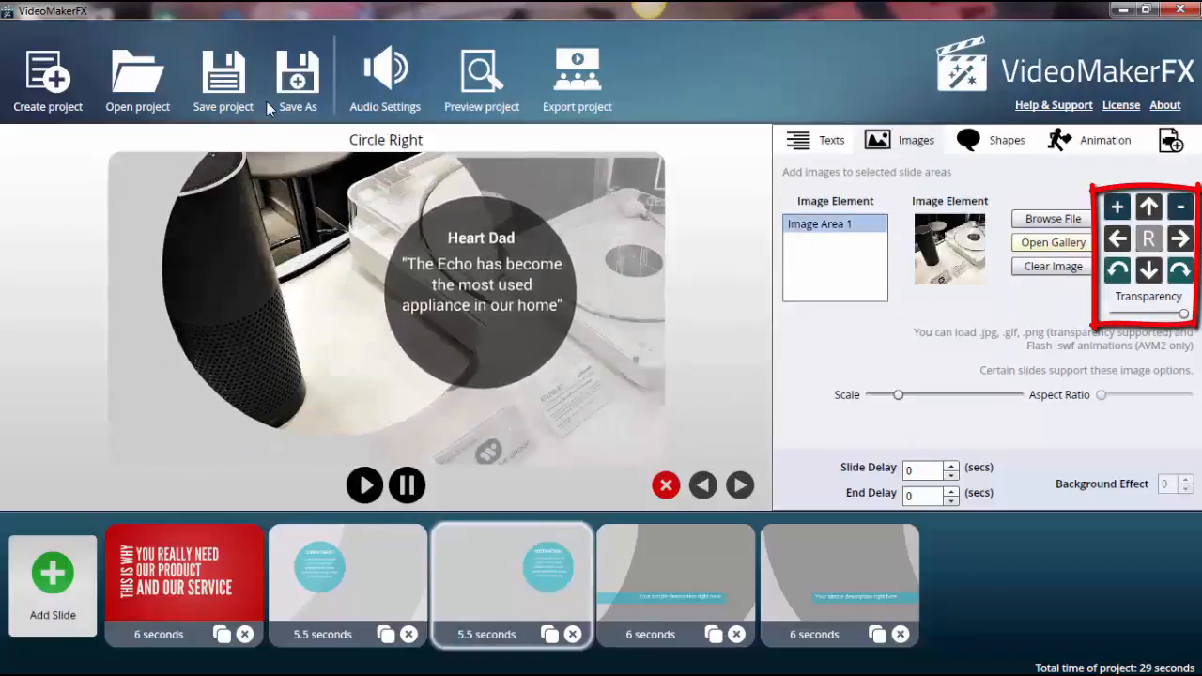
left_click_drag(1183, 314, 1115, 314)
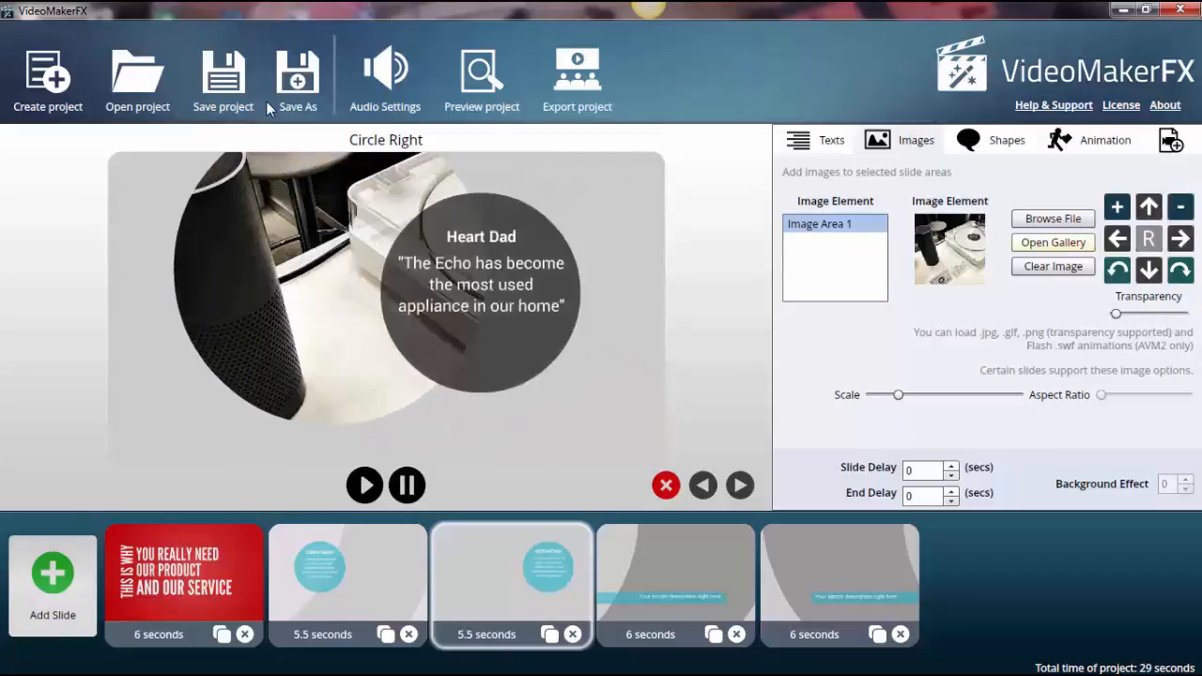
Check which parts of the Circle Right slide Shape 1, Shape 2 and Shape BG control, switching Shape 2 off and on.
left_click(992, 141)
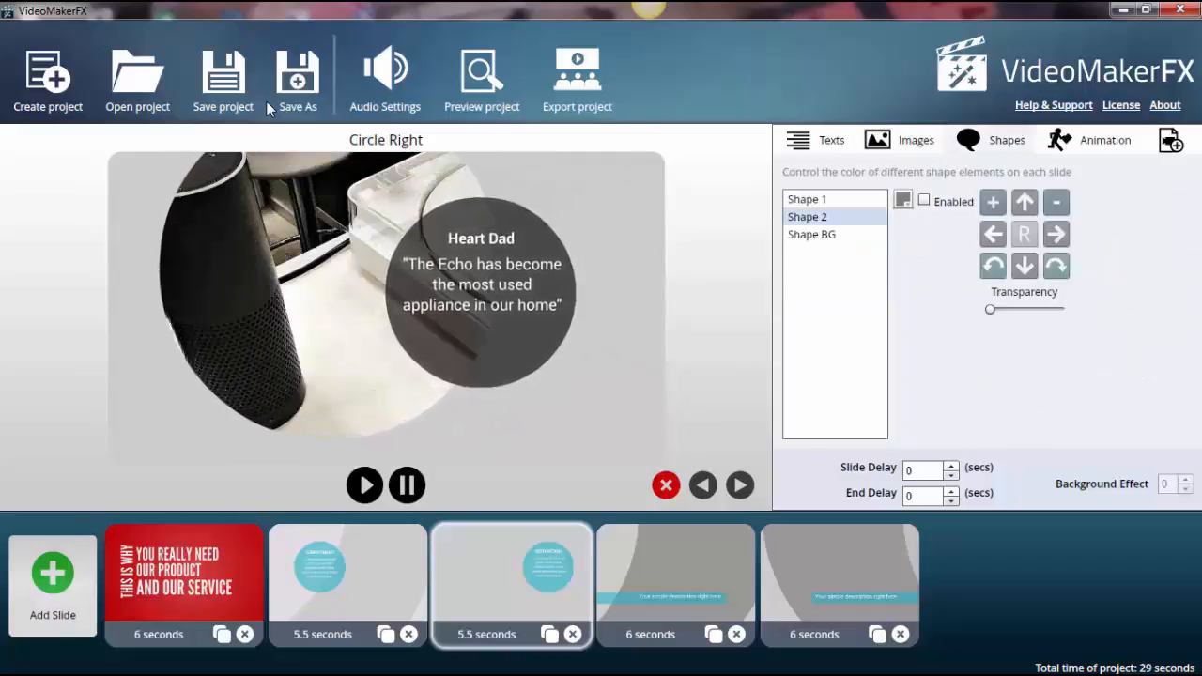
left_click(807, 199)
left_click(807, 217)
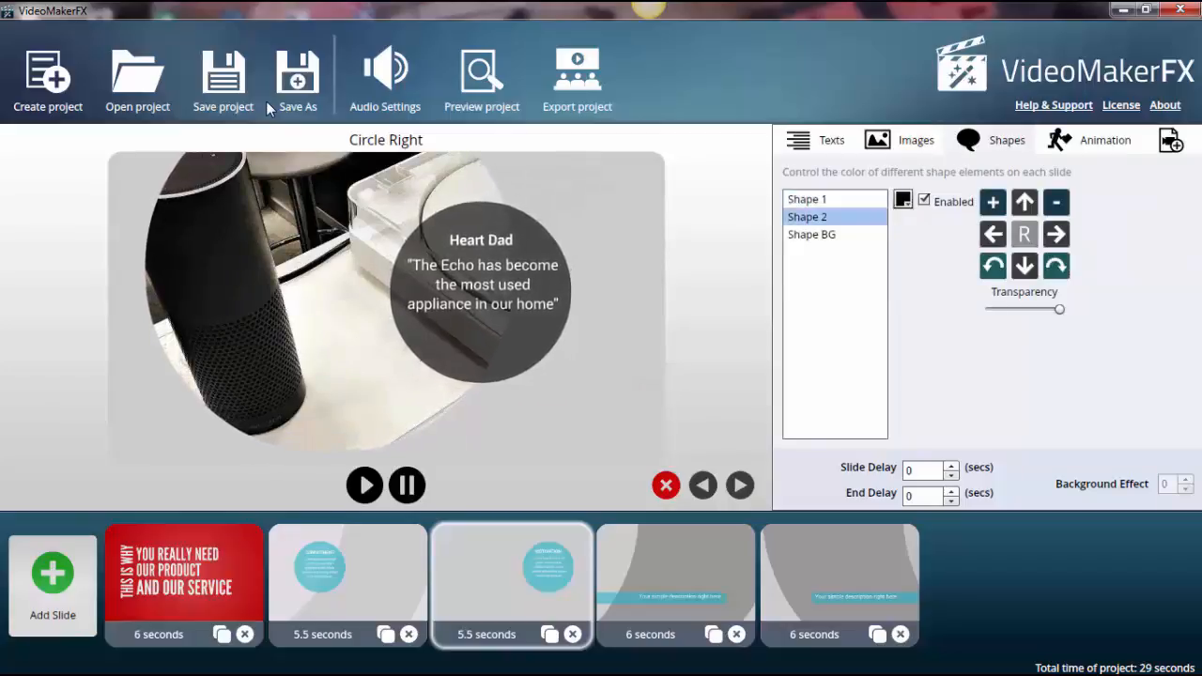
left_click(924, 200)
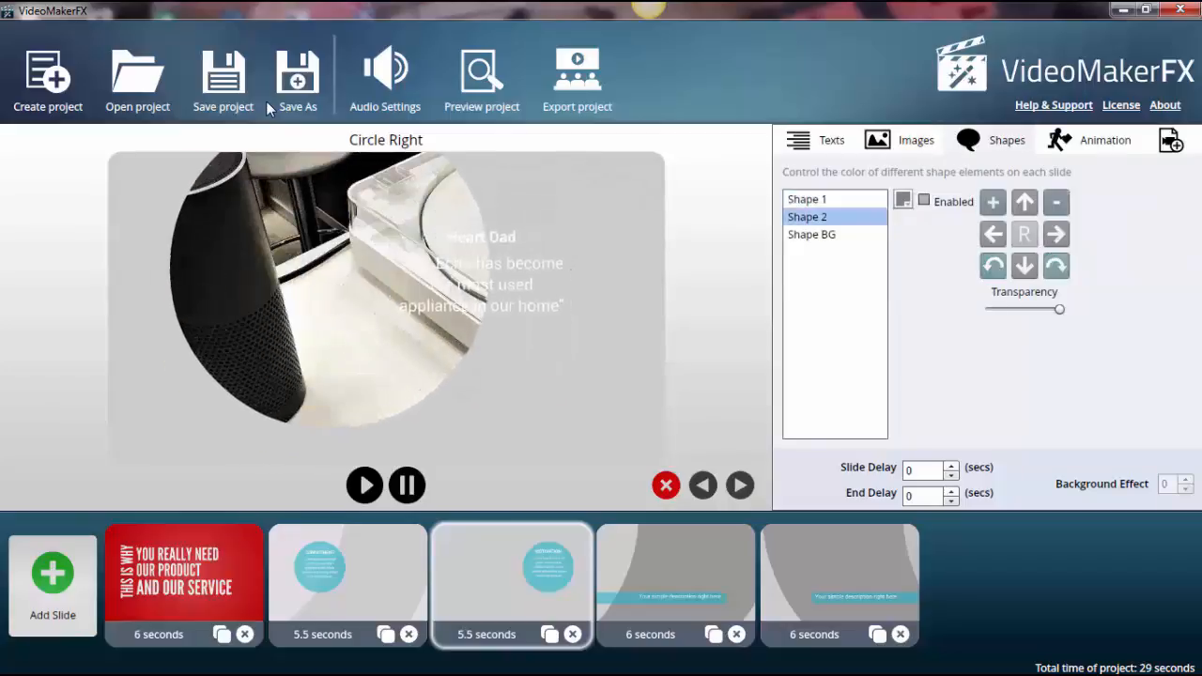
left_click(923, 200)
left_click(807, 199)
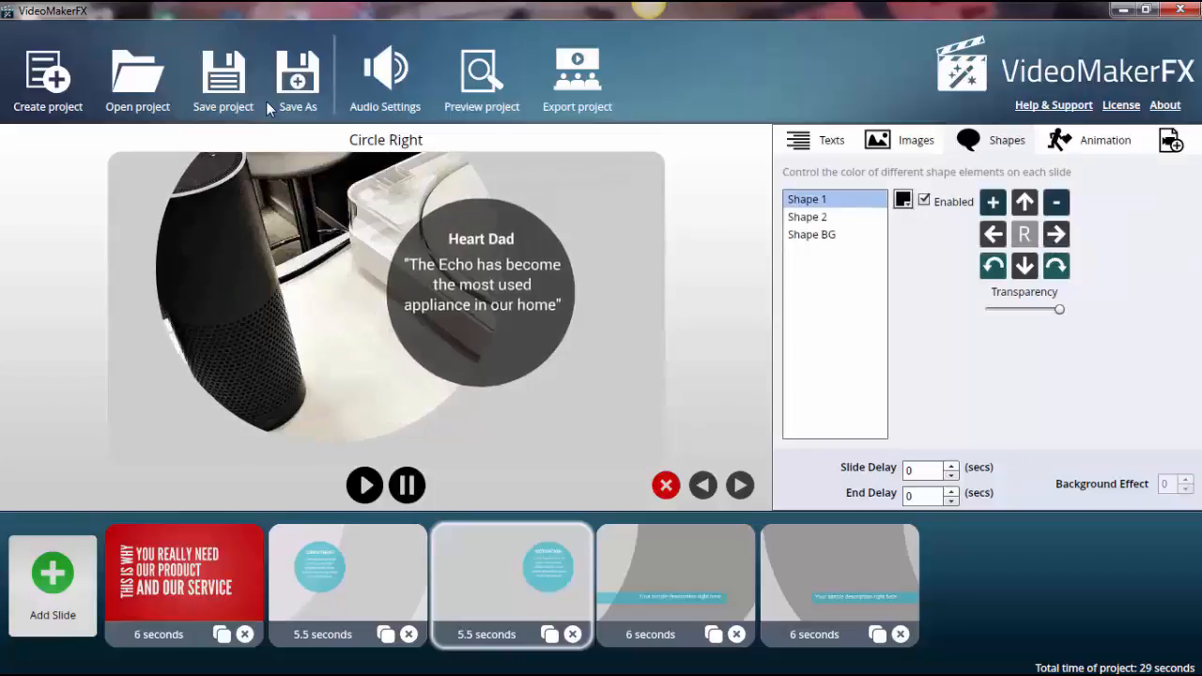
left_click(811, 235)
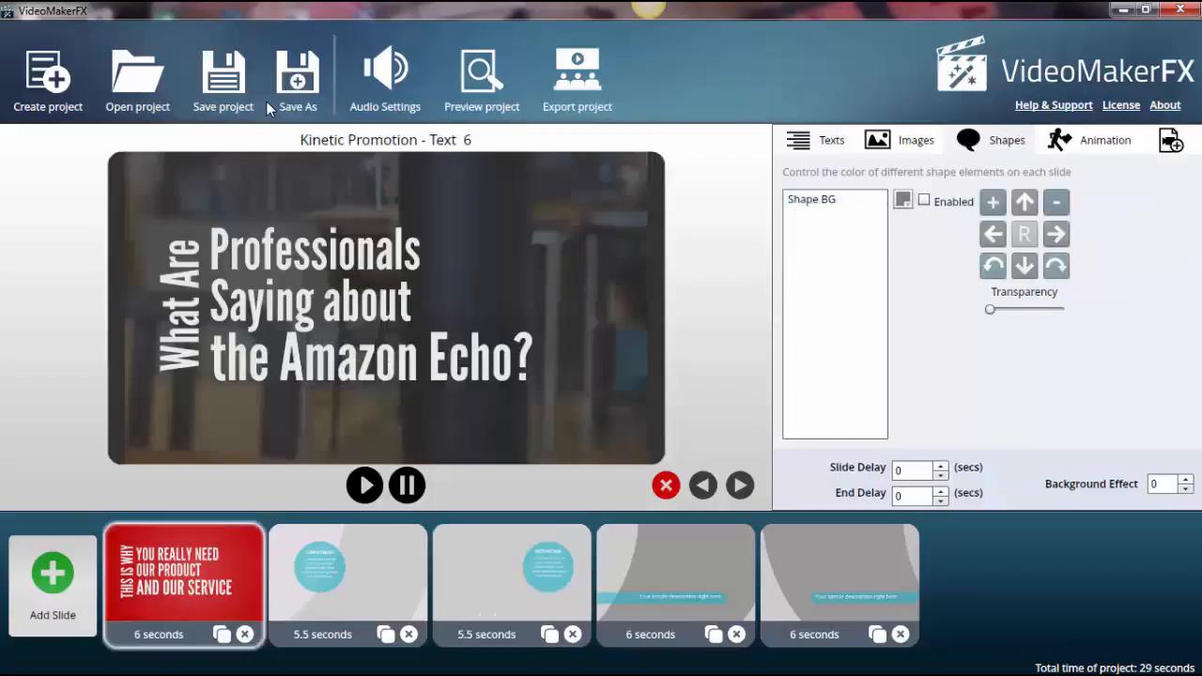
On the Kinetic Promotion - Text 6 intro slide, change Text Area 2 to "People".
left_click(816, 140)
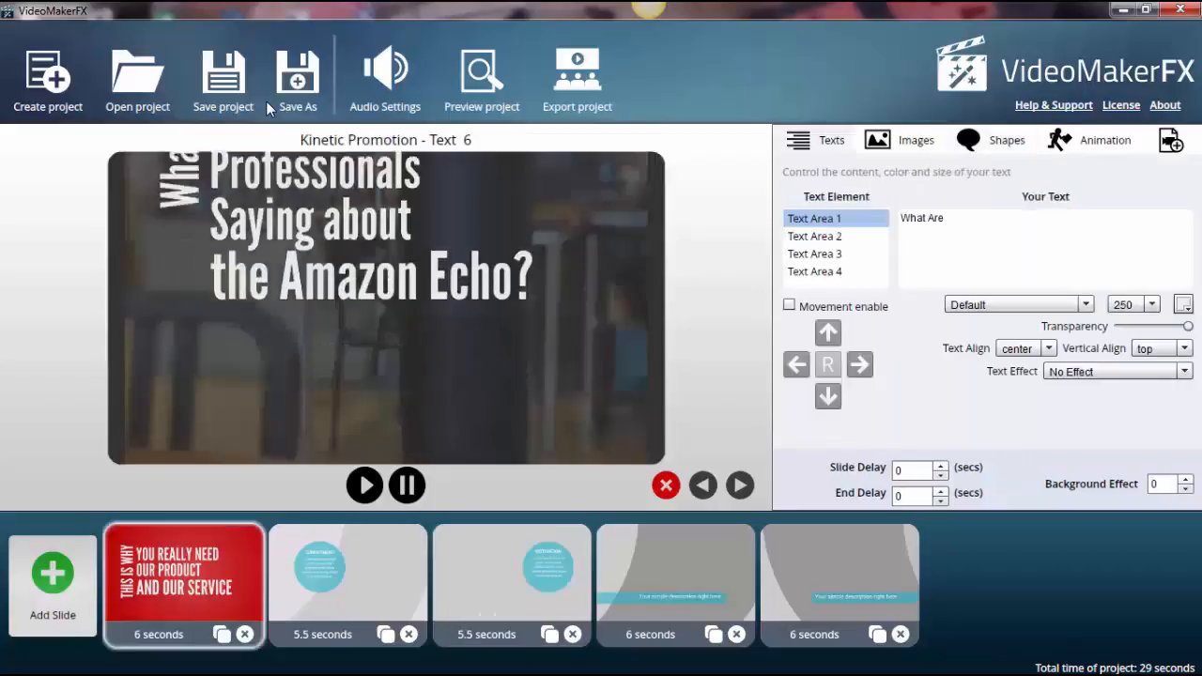
left_click(814, 236)
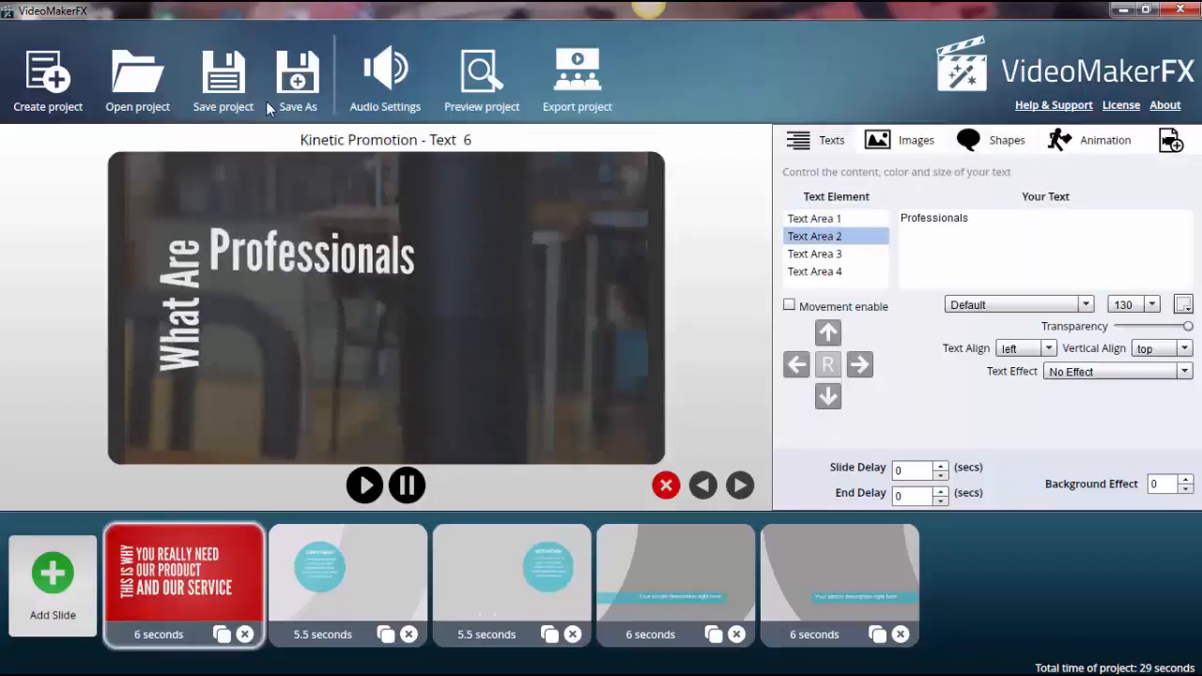
left_click_drag(972, 218, 897, 218)
type("People")
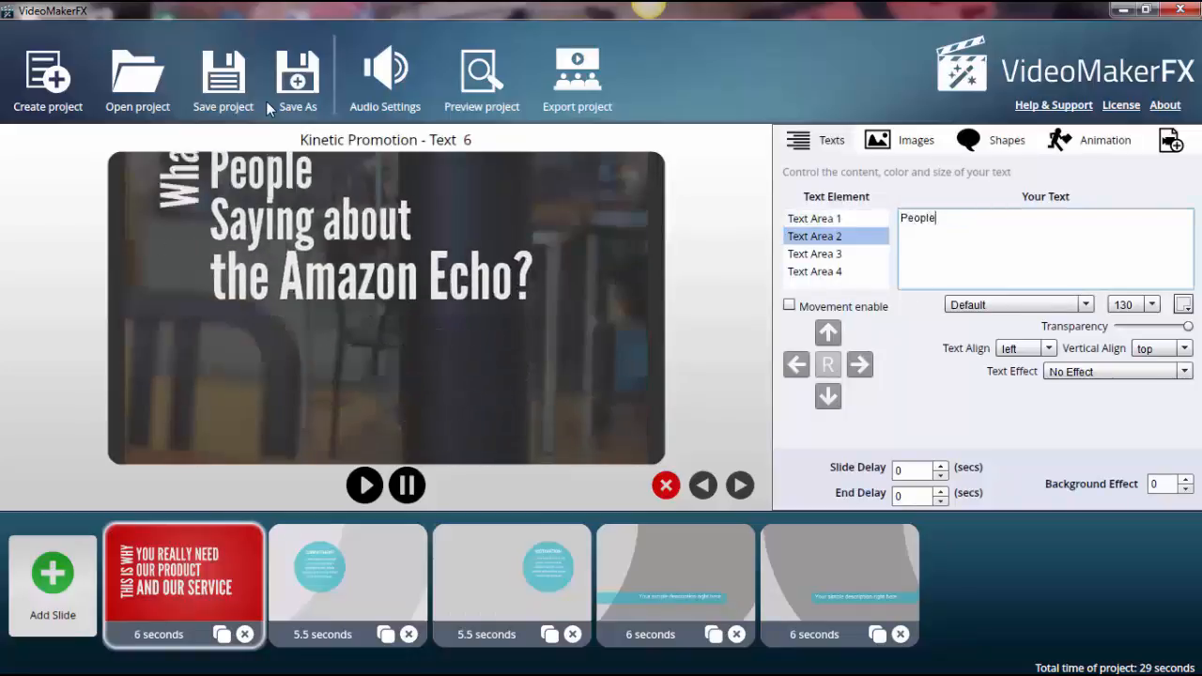
Switch off Shape 1 on the Circle Right slide, toggling it to compare the background.
left_click(512, 575)
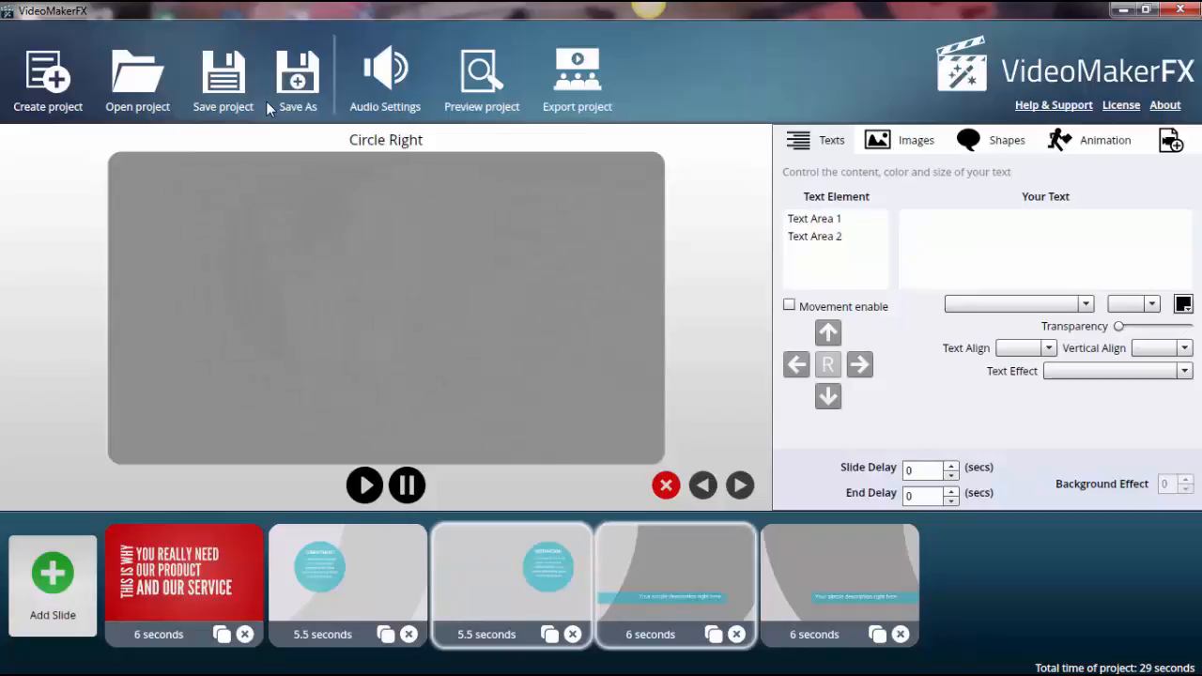
left_click(992, 140)
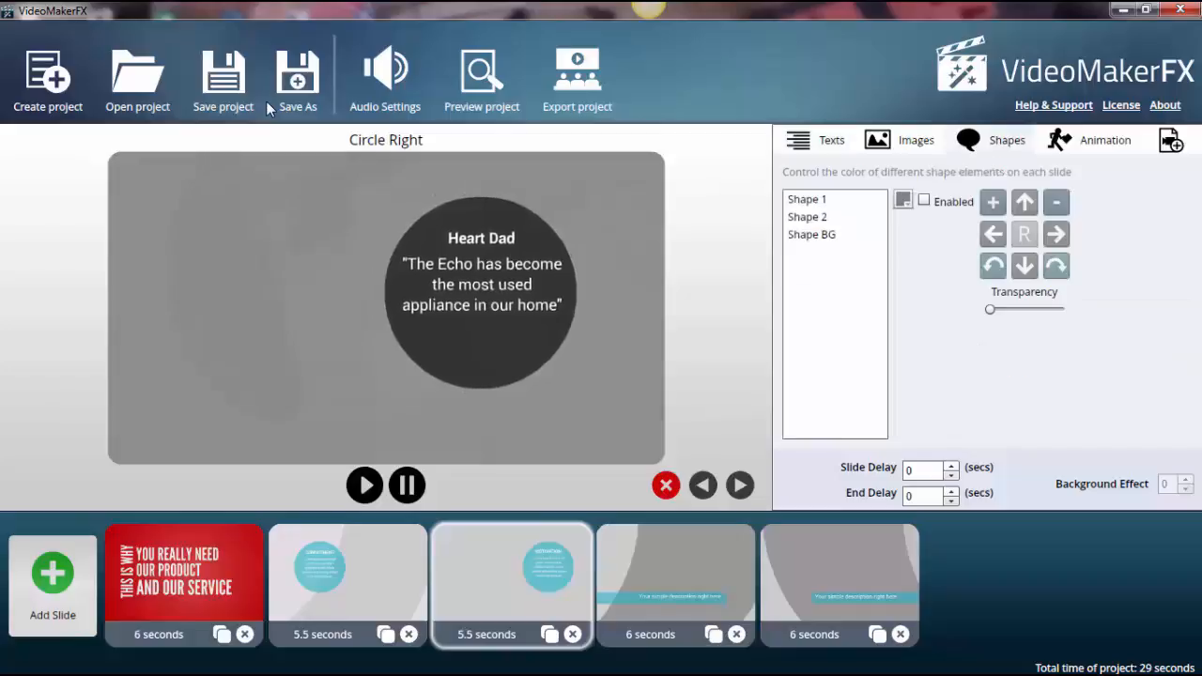
left_click(808, 199)
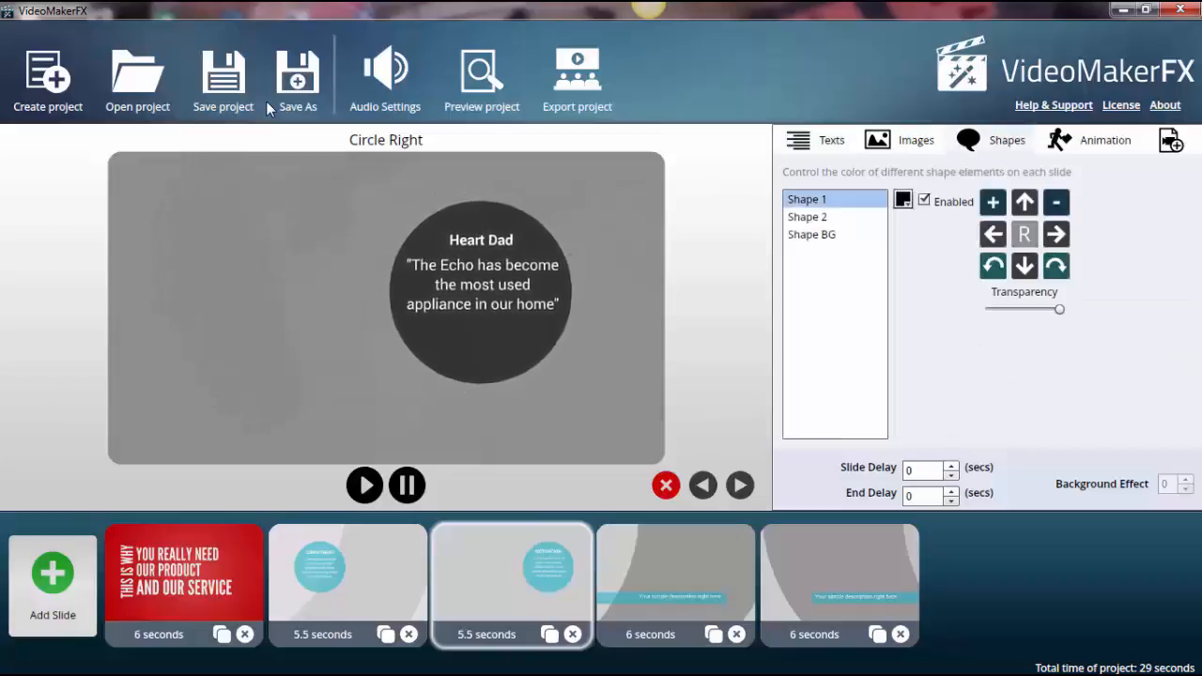
left_click(924, 199)
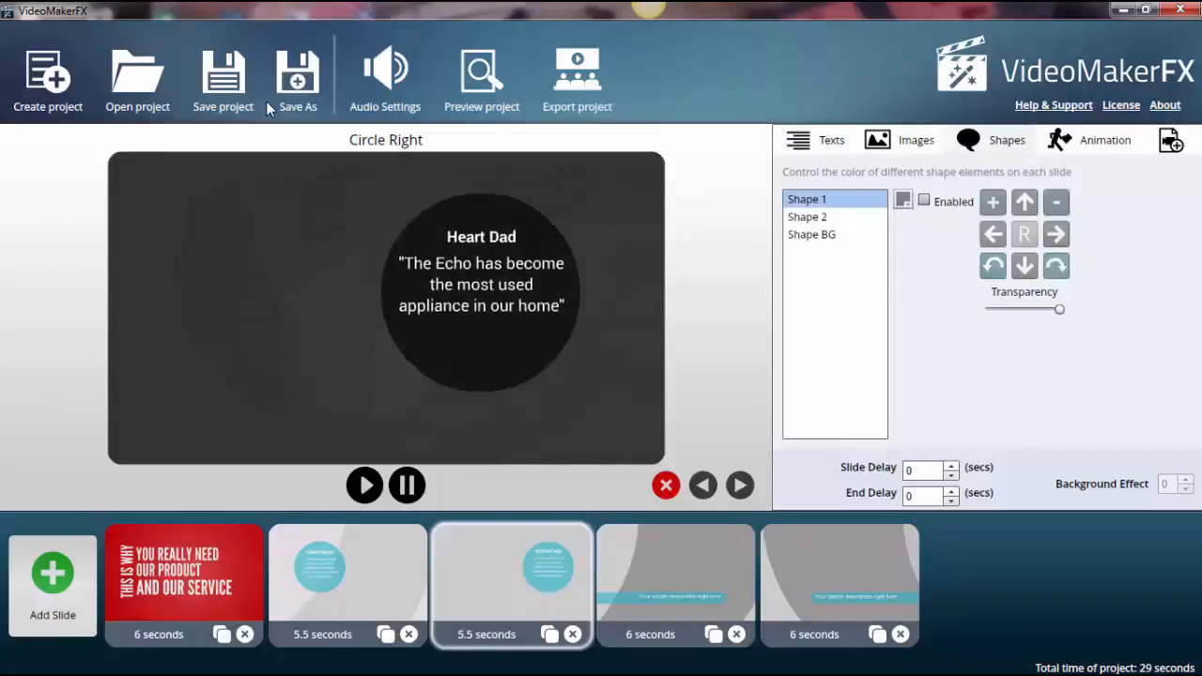
left_click(923, 199)
left_click(923, 199)
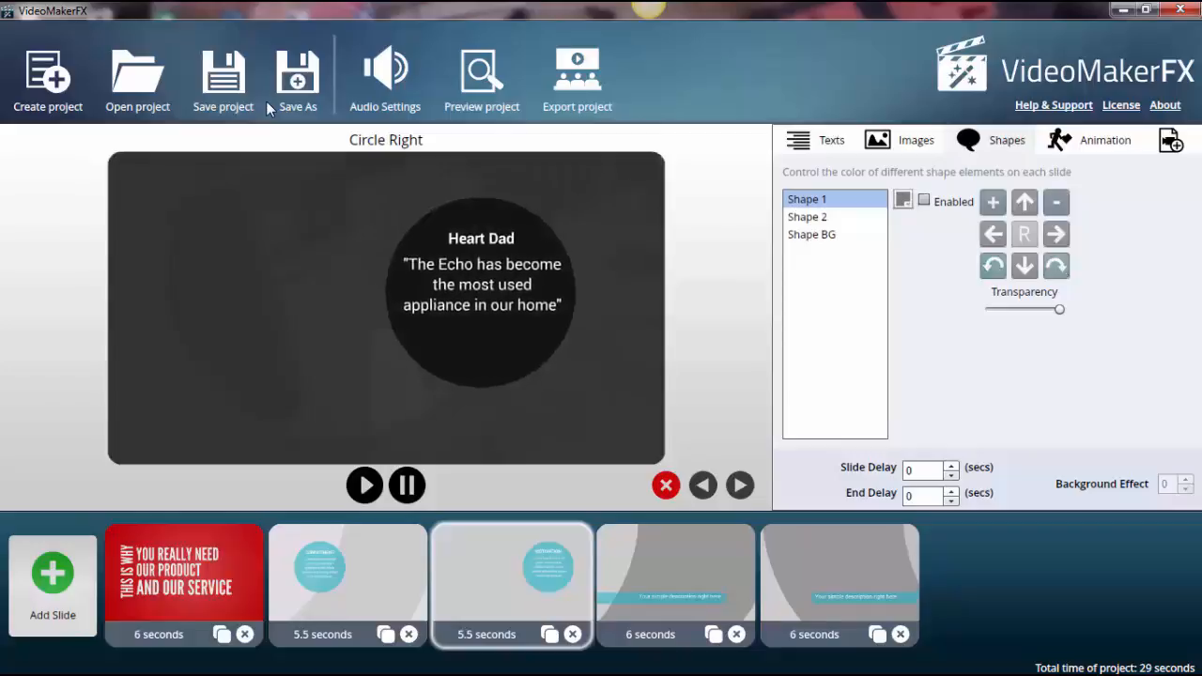
key("space")
left_click(923, 200)
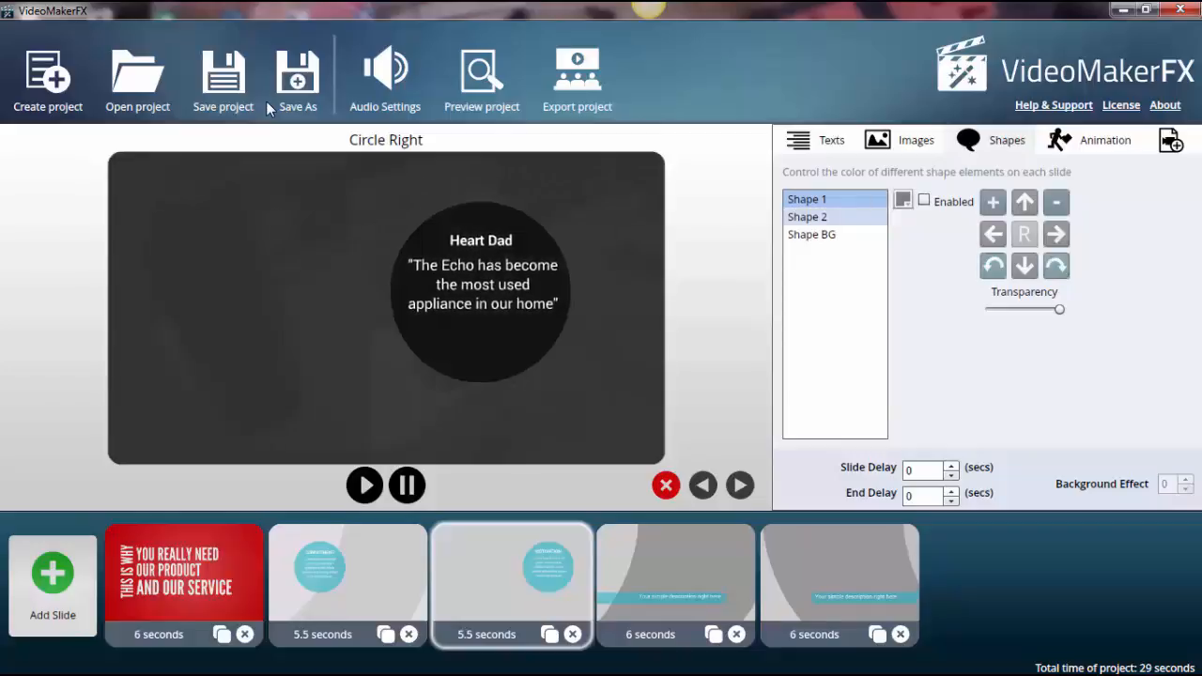
Check which parts of the Circle Right slide Shape 2 and Shape BG control by toggling them.
left_click(809, 217)
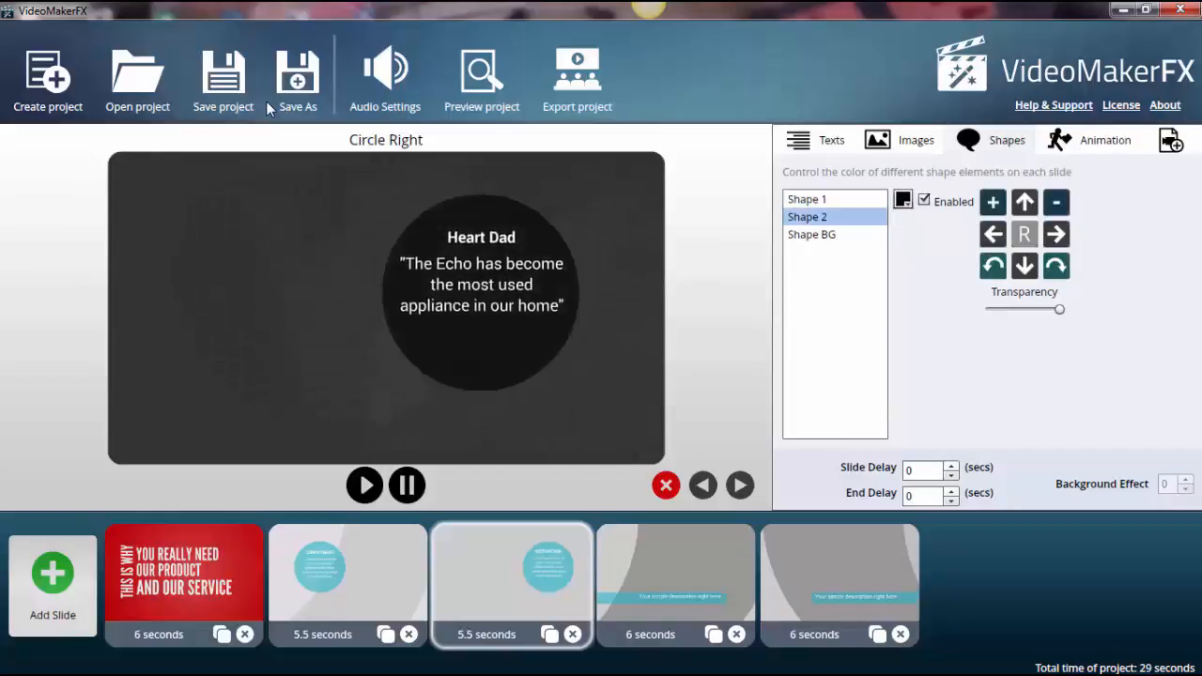
key("space")
left_click(923, 200)
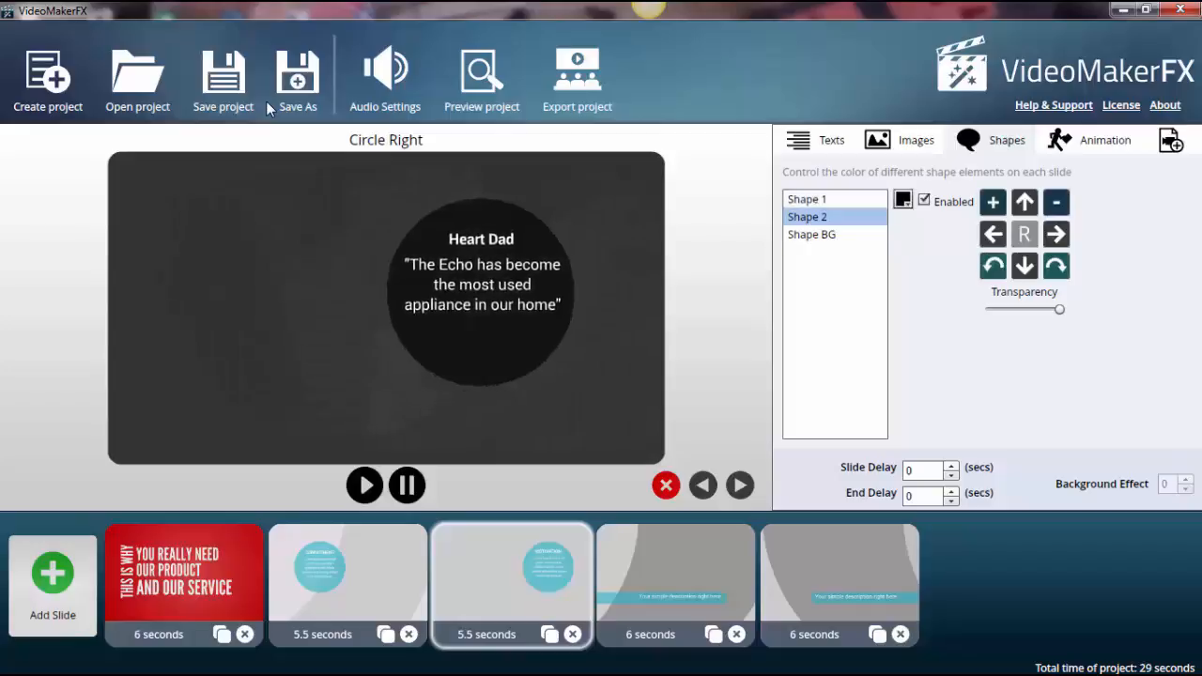
left_click(811, 235)
left_click(924, 200)
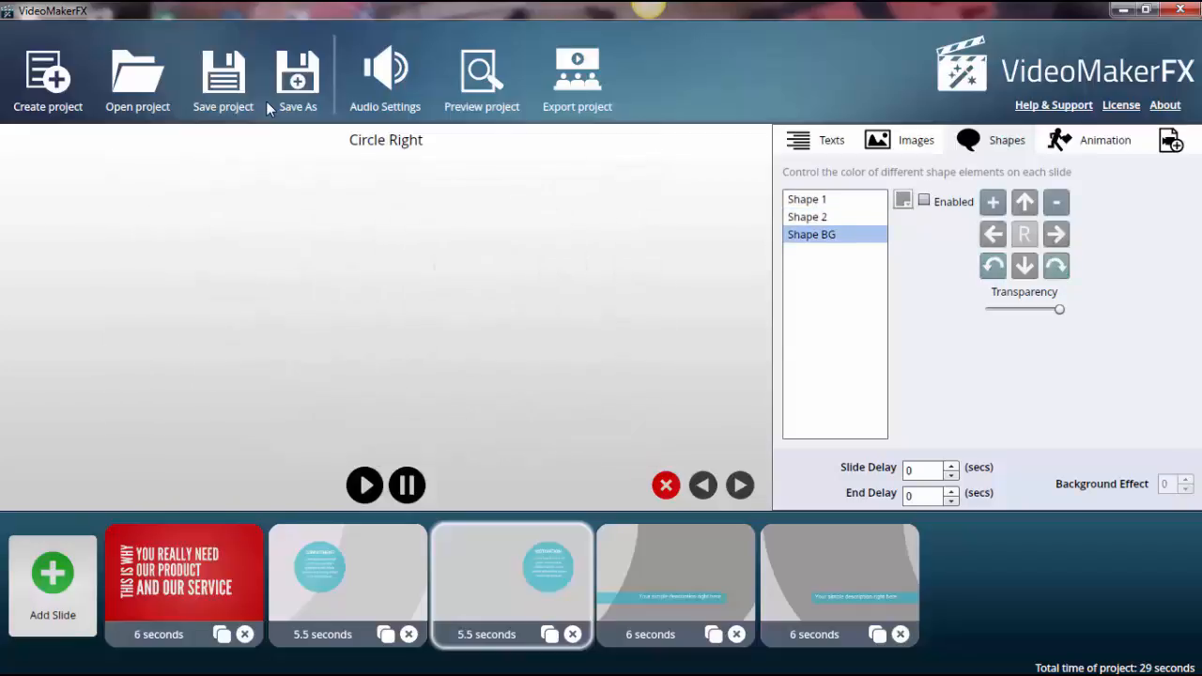
key("space")
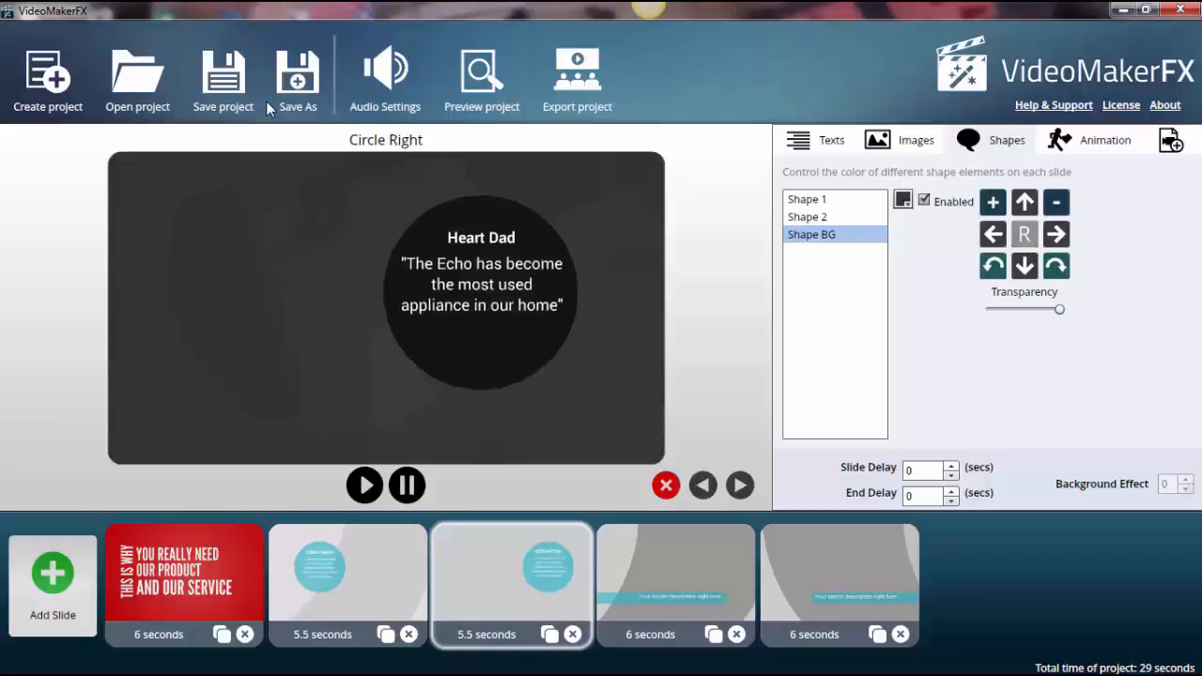
On the Circle Right slide, set the transparency sliders of both Shape BG and Image Area 1 to about halfway.
left_click_drag(1059, 309, 1028, 309)
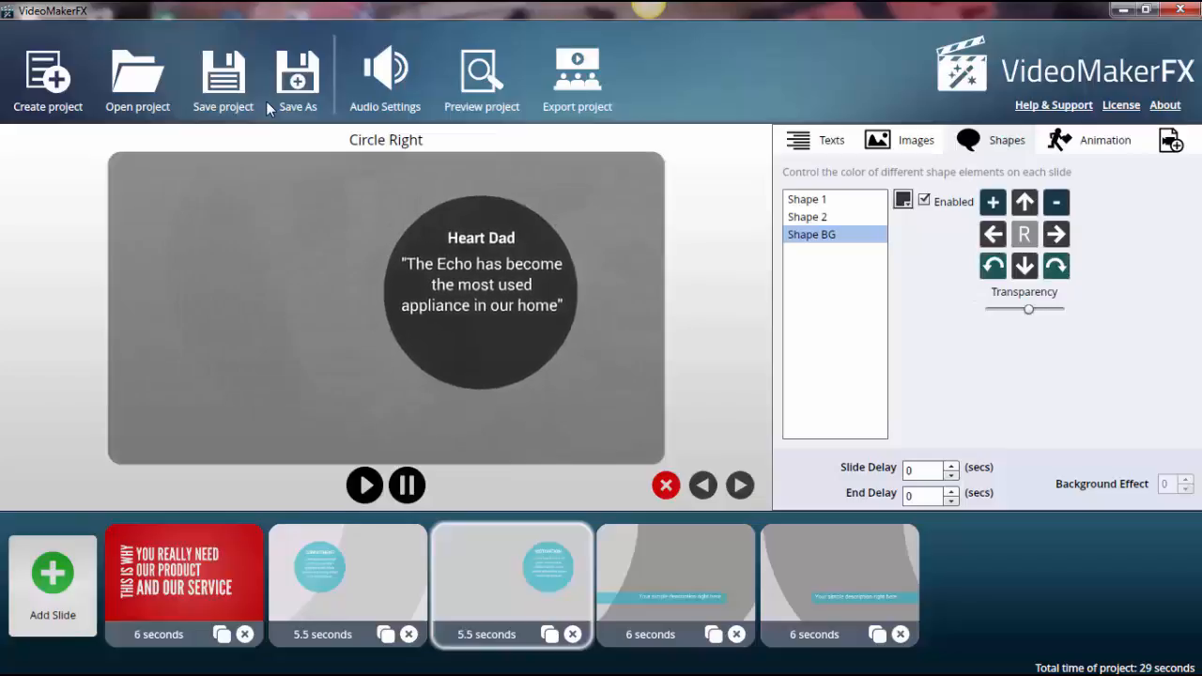
key("space")
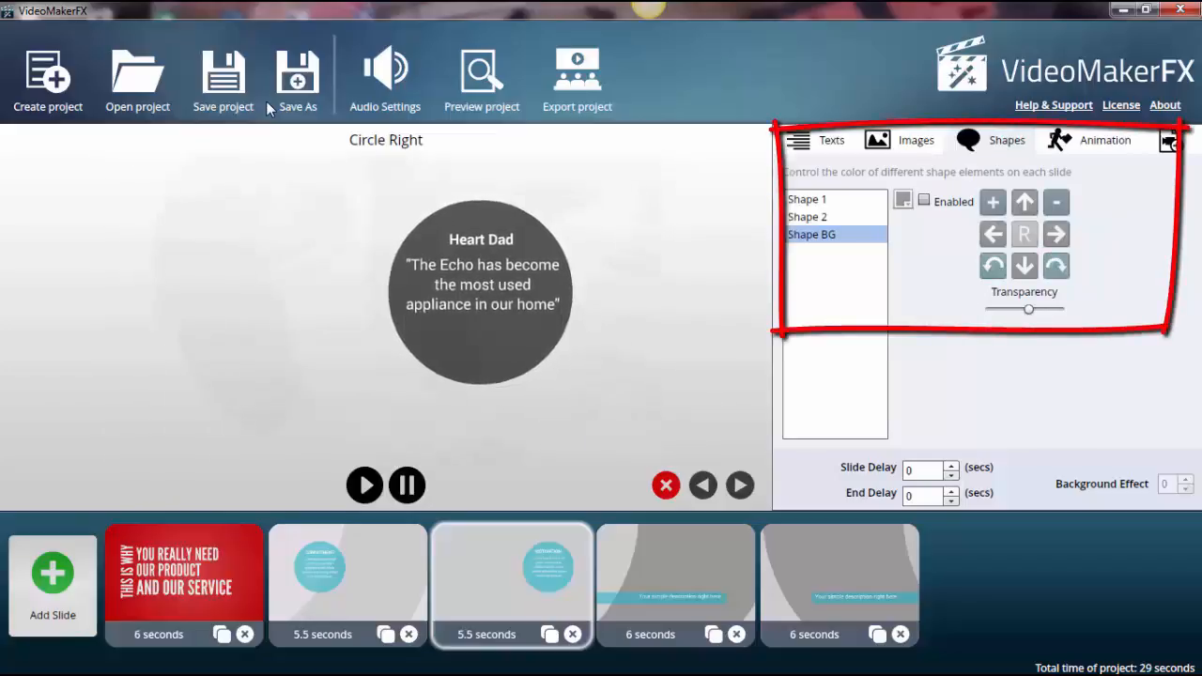
key("space")
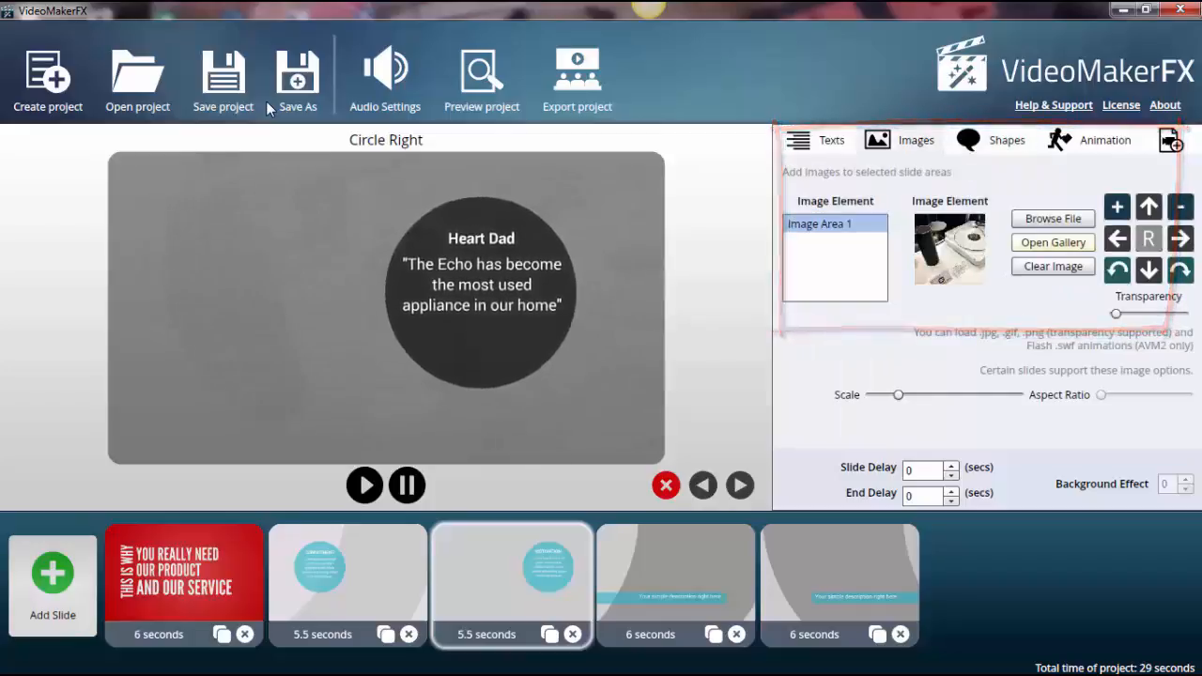
left_click_drag(1115, 313, 1152, 314)
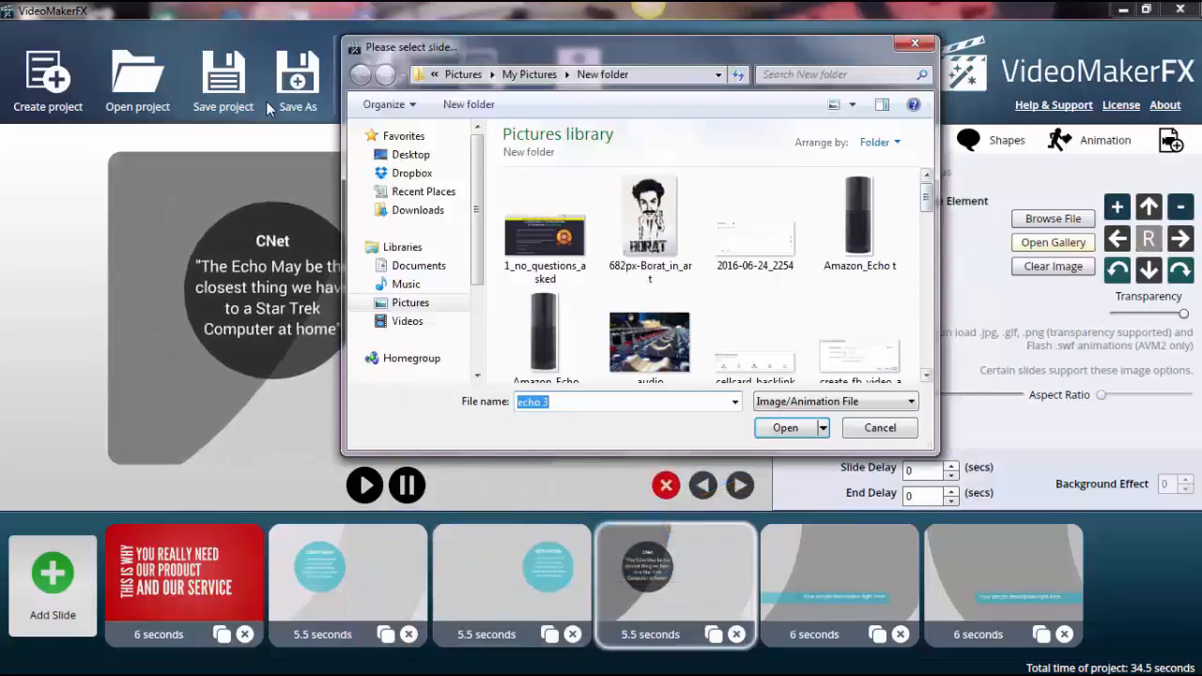
Load the "echo 4" picture with the grey background into the duplicated CNet Circle Left slide.
scroll(546, 248, "down", 5)
left_click(546, 249)
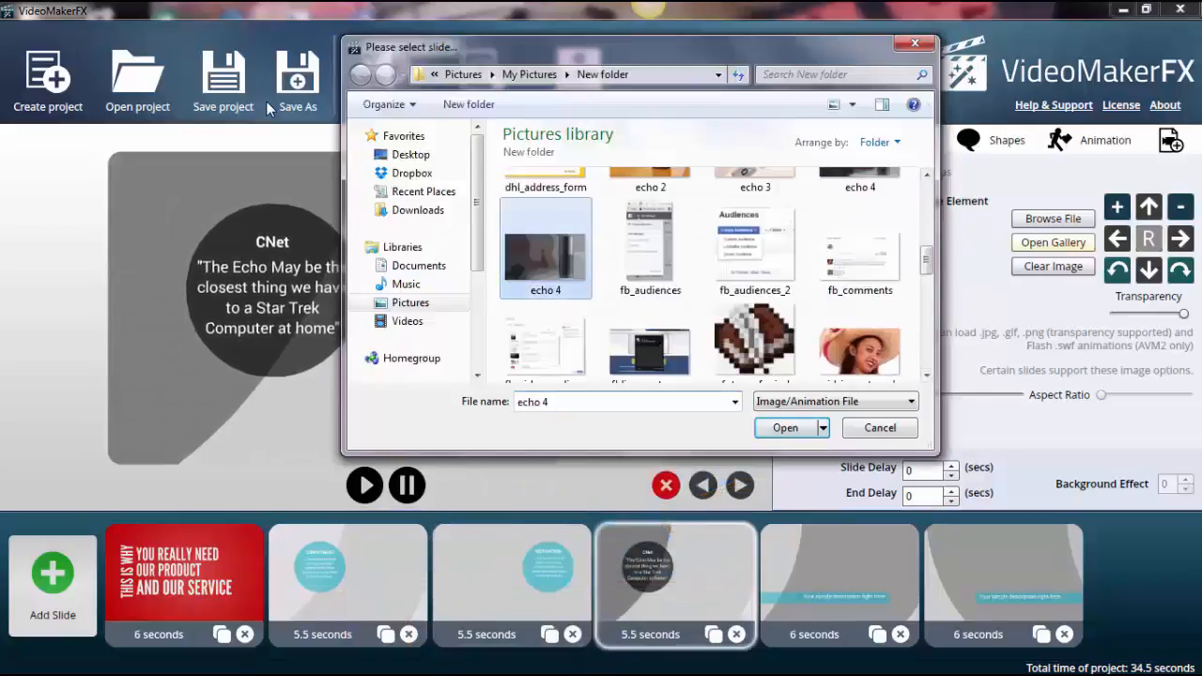
key("Return")
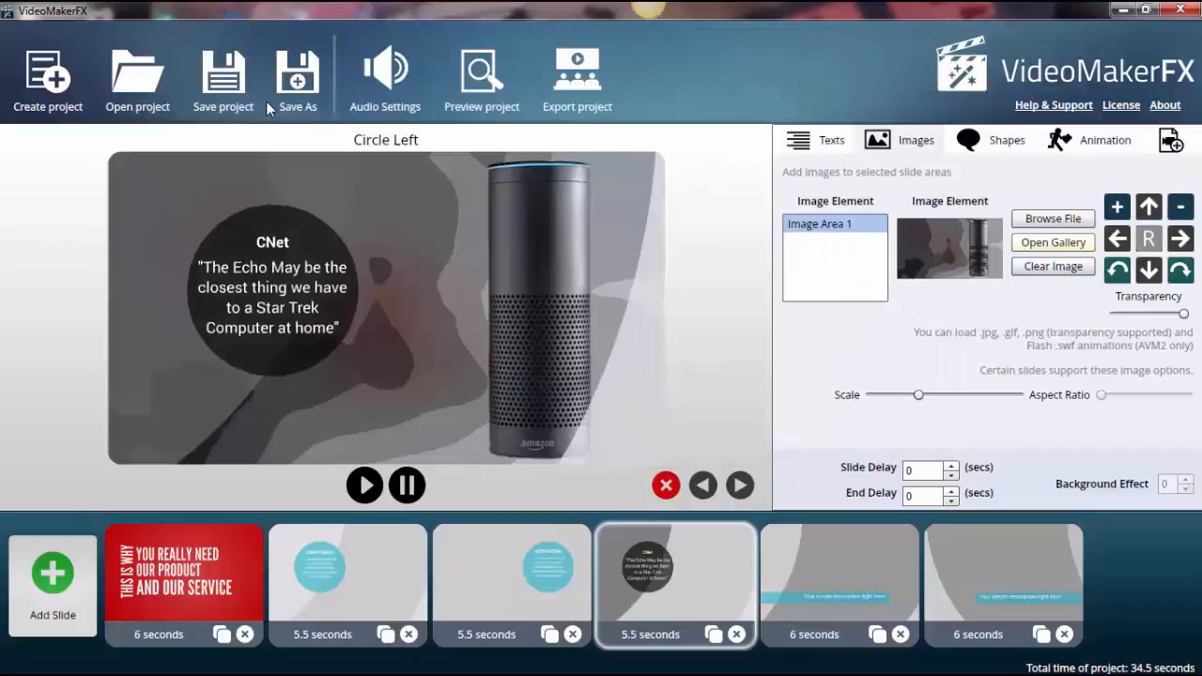
From an Amazon review, put the reviewer's name in Text Area 1 and "I Love Her! The shopping list option is seriously worth it!" in Text Area 2.
key("alt+Tab")
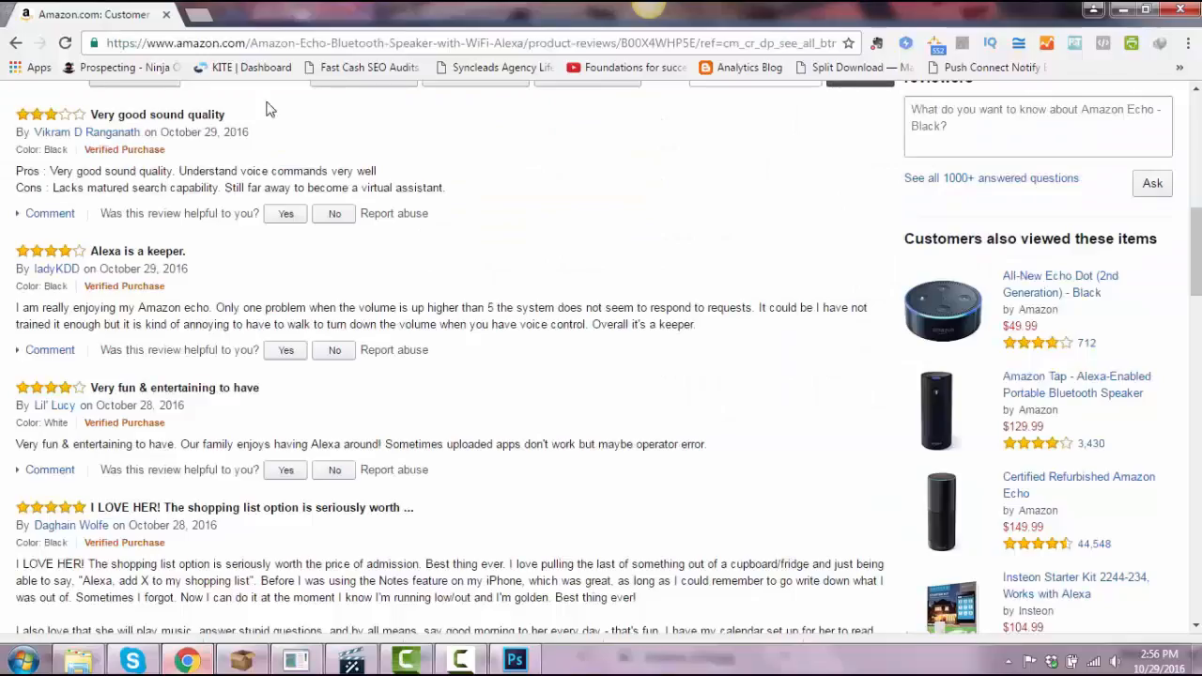
key("alt+Tab")
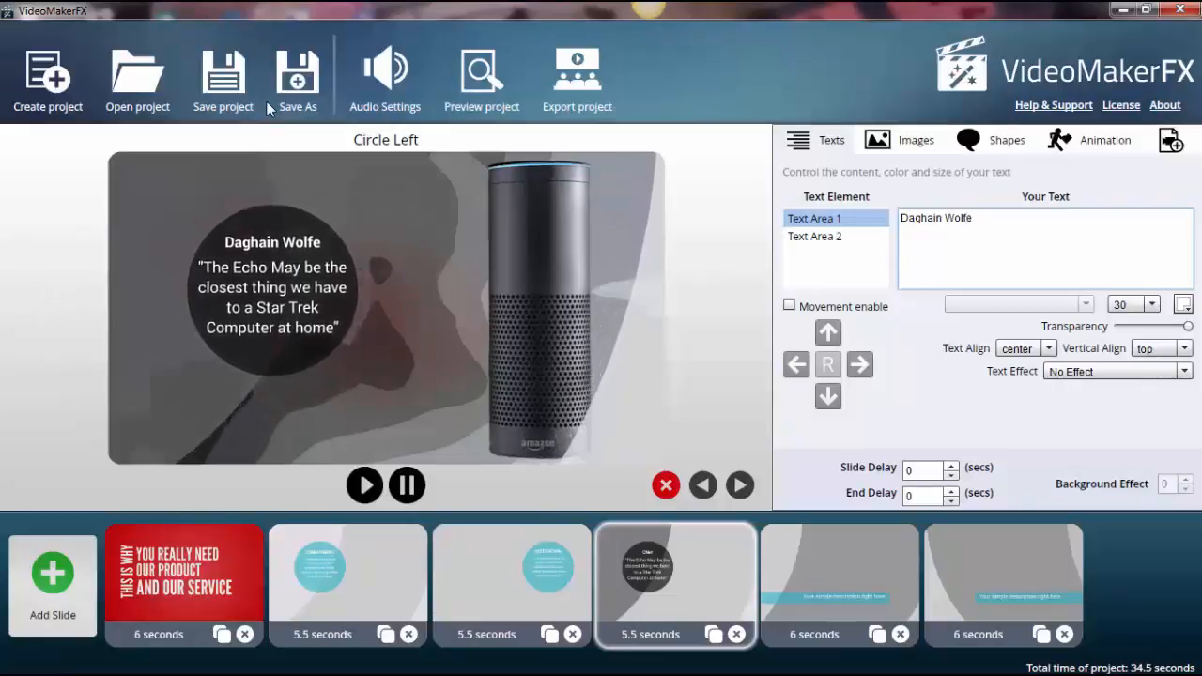
key("alt+Tab")
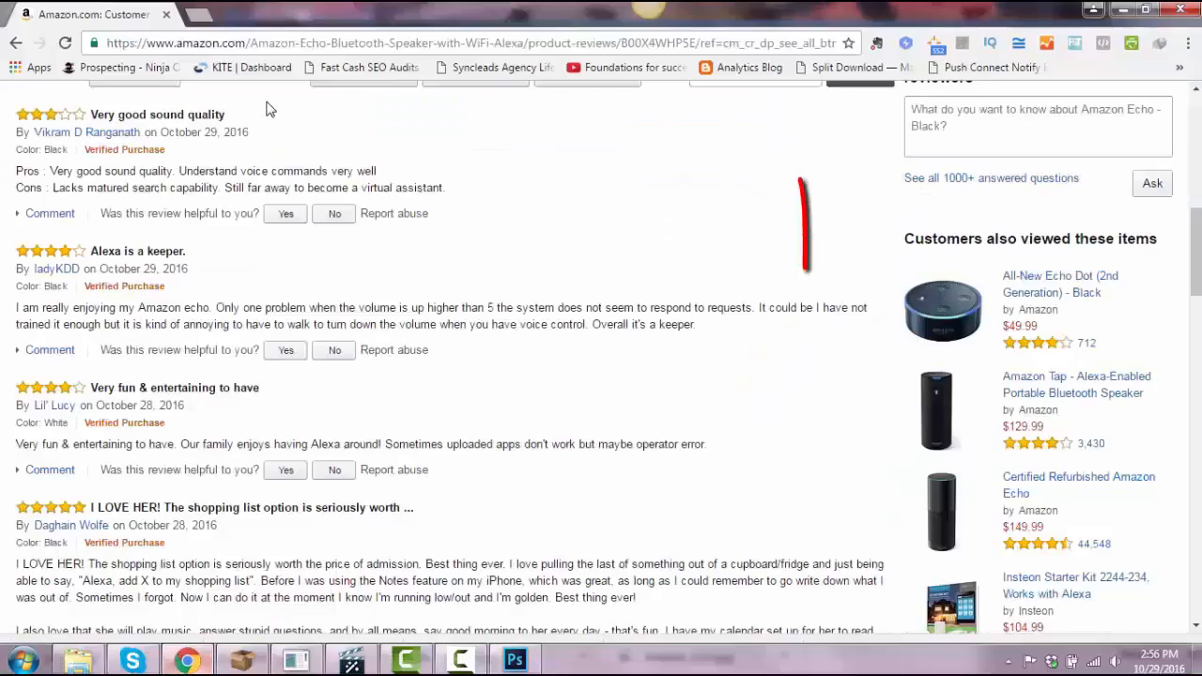
key("alt+Tab")
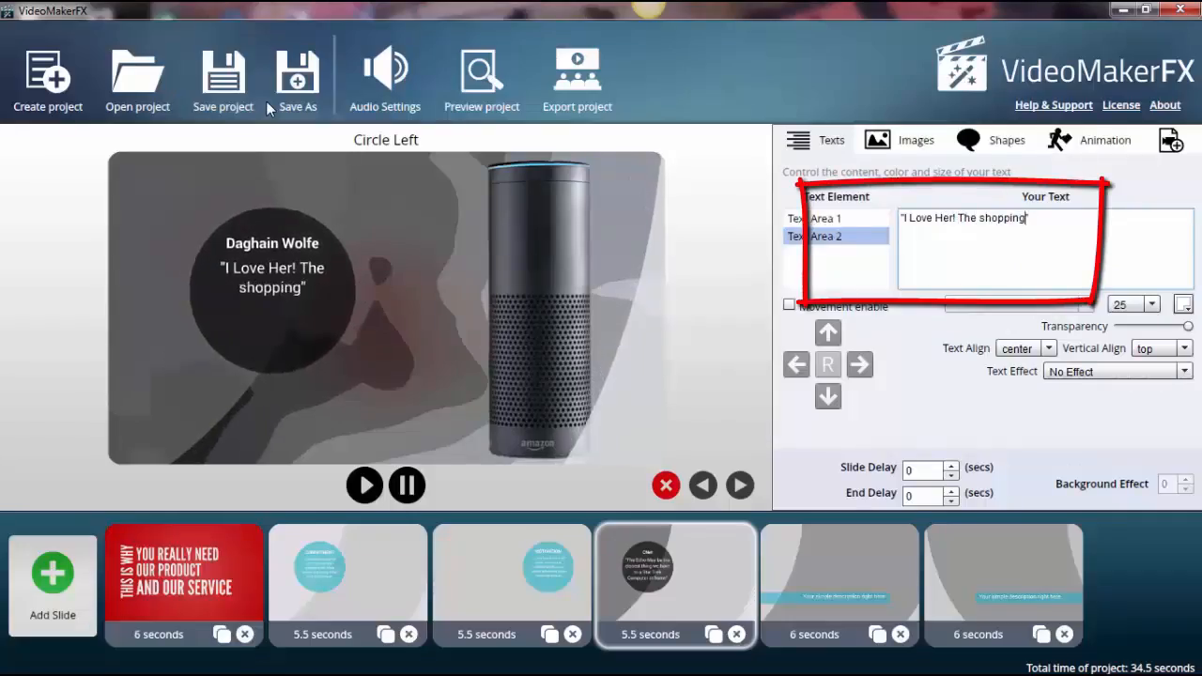
type("list option is seriously worth it")
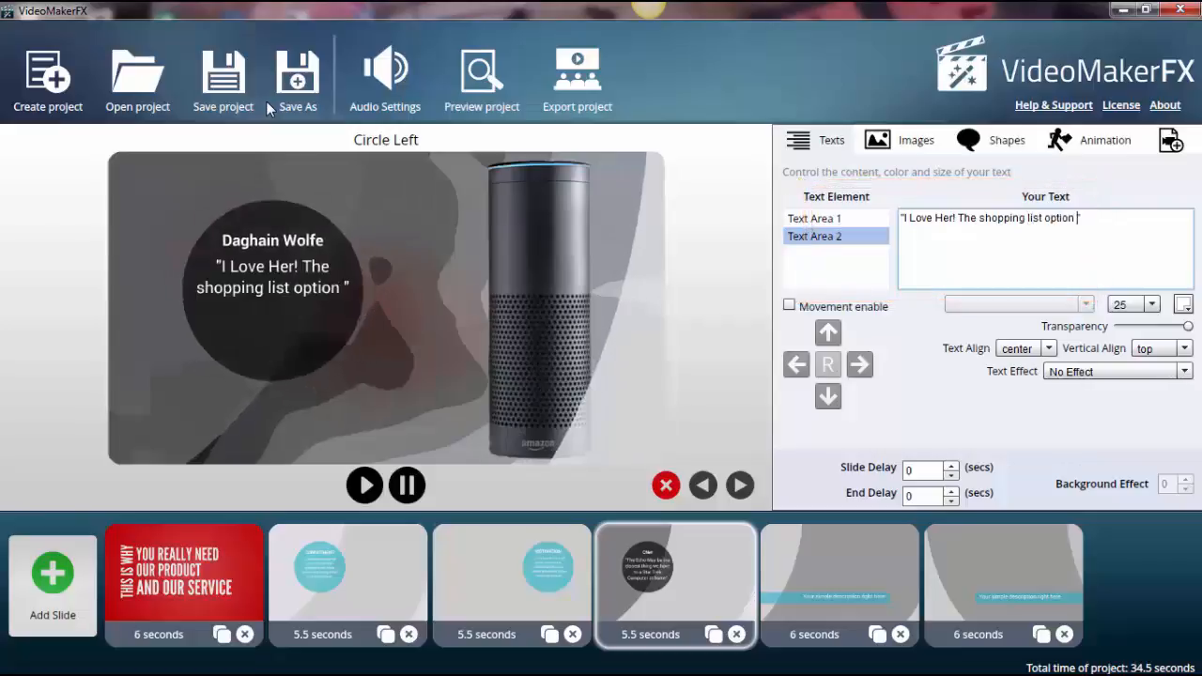
type("!")
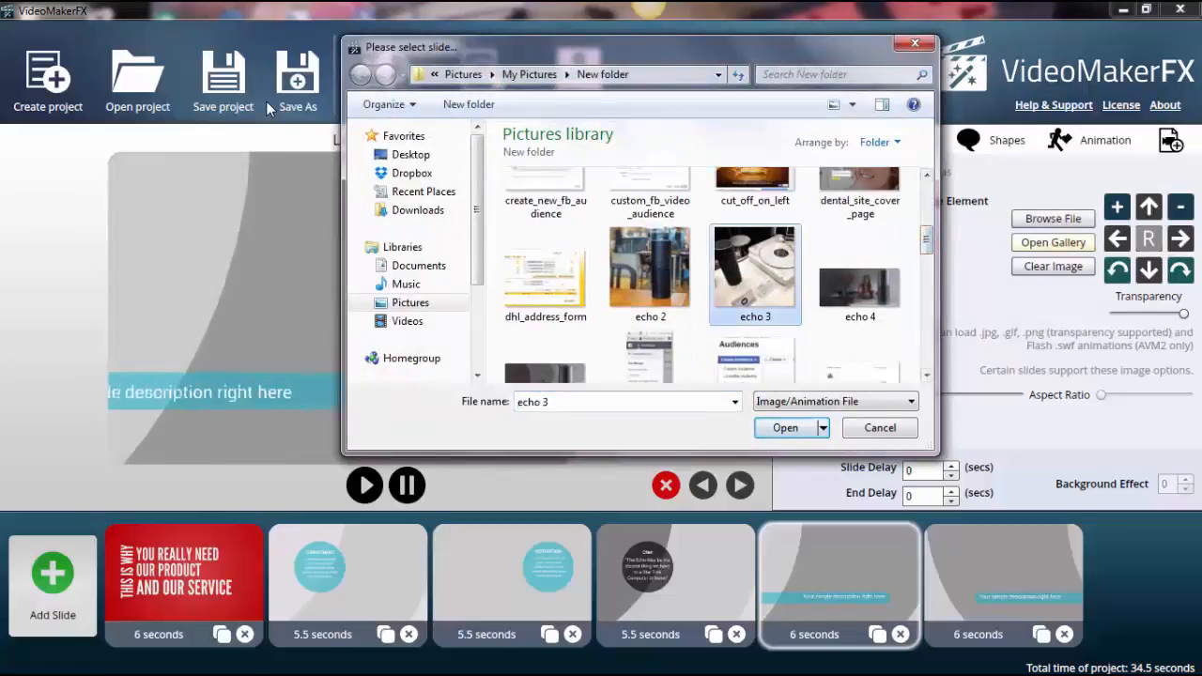
Load the picture "echo 3" into Image Area 1 of the Lower Third Left slide.
key("Return")
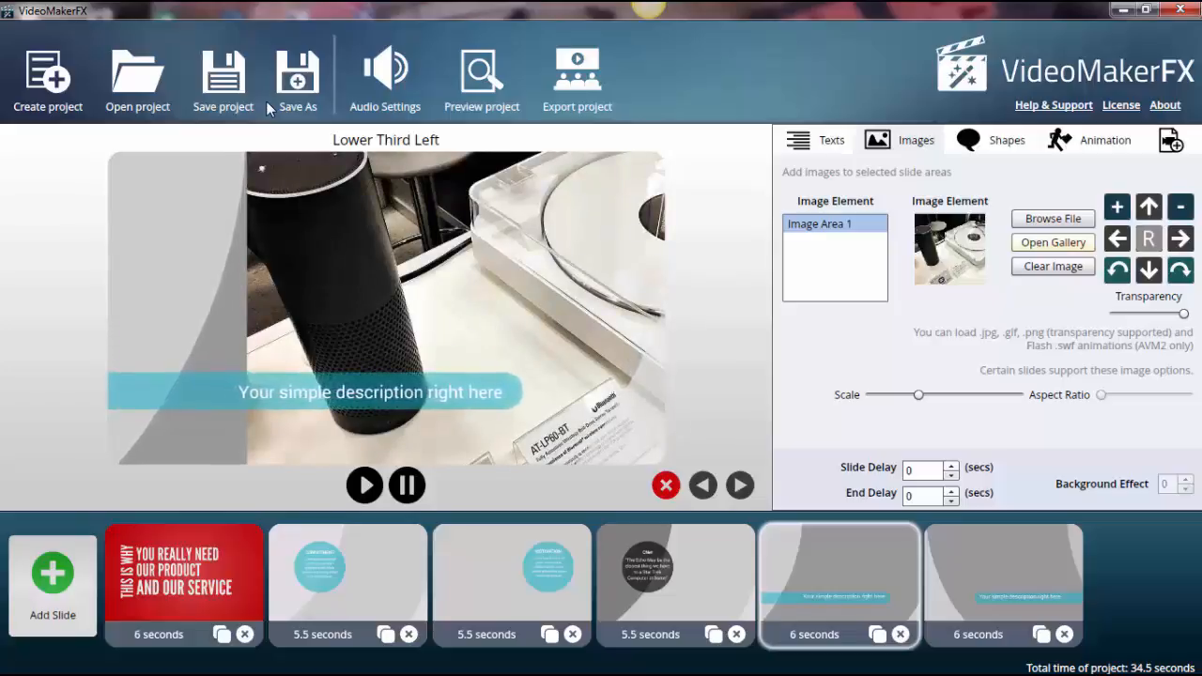
Check which parts of the Lower Third Left slide Shape 1, Shape 2 and Shape 3 control by switching each off and on.
left_click(992, 140)
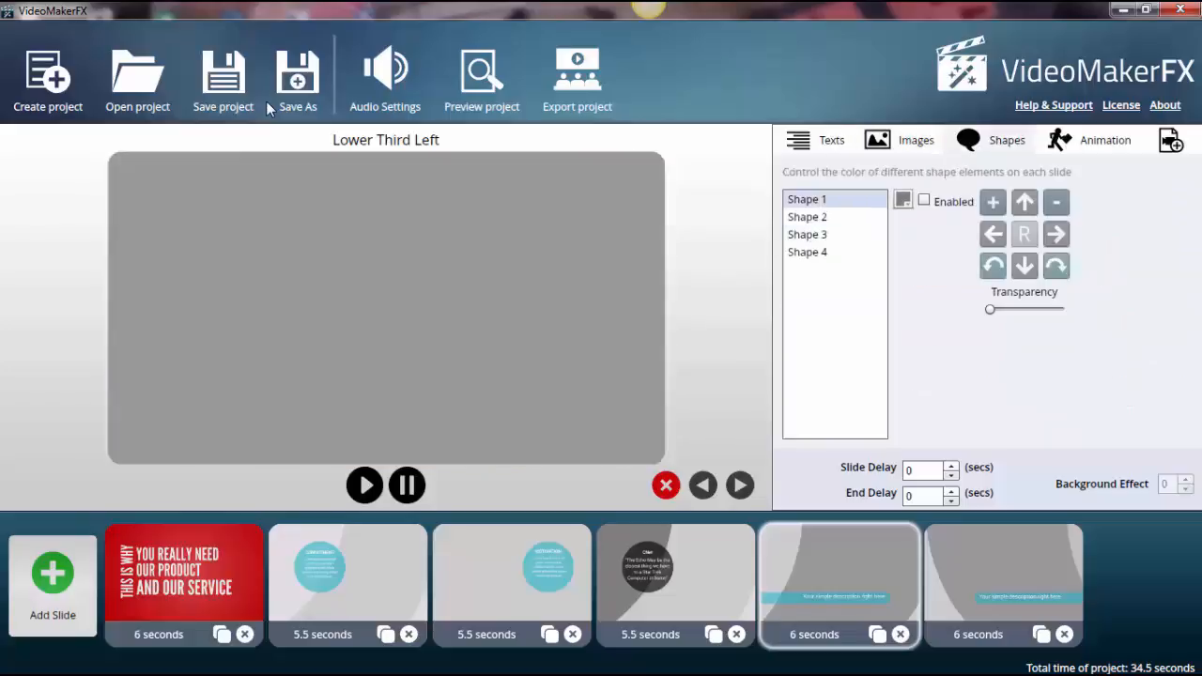
left_click(807, 199)
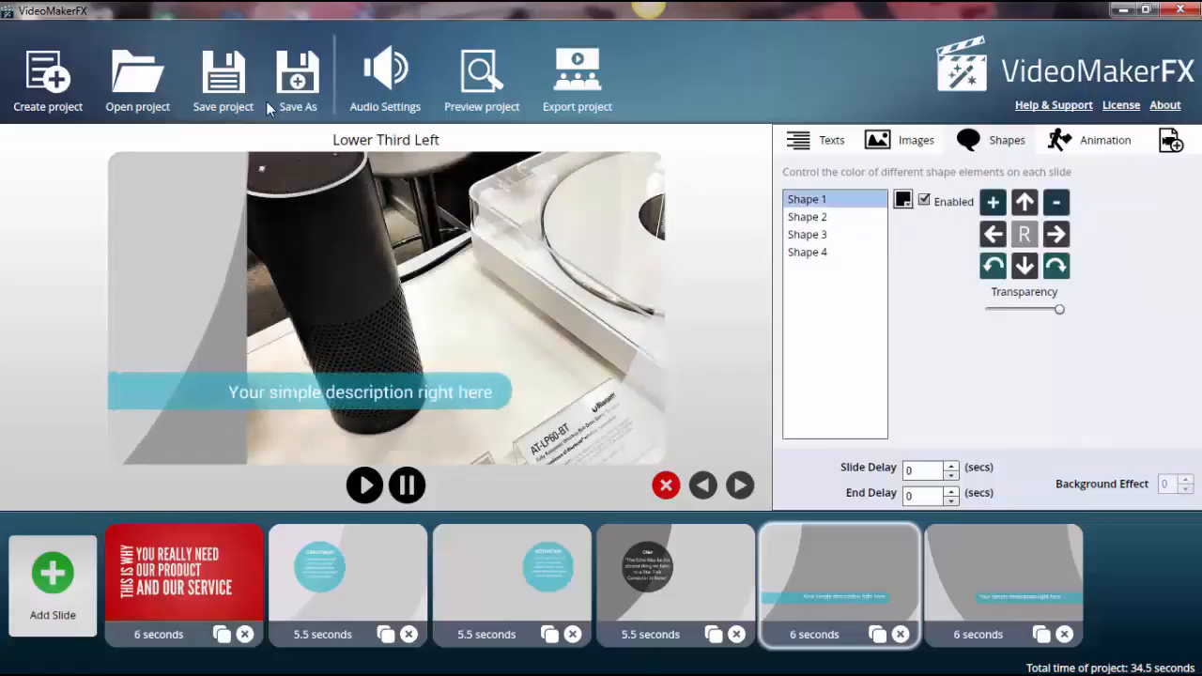
left_click(923, 201)
left_click(924, 201)
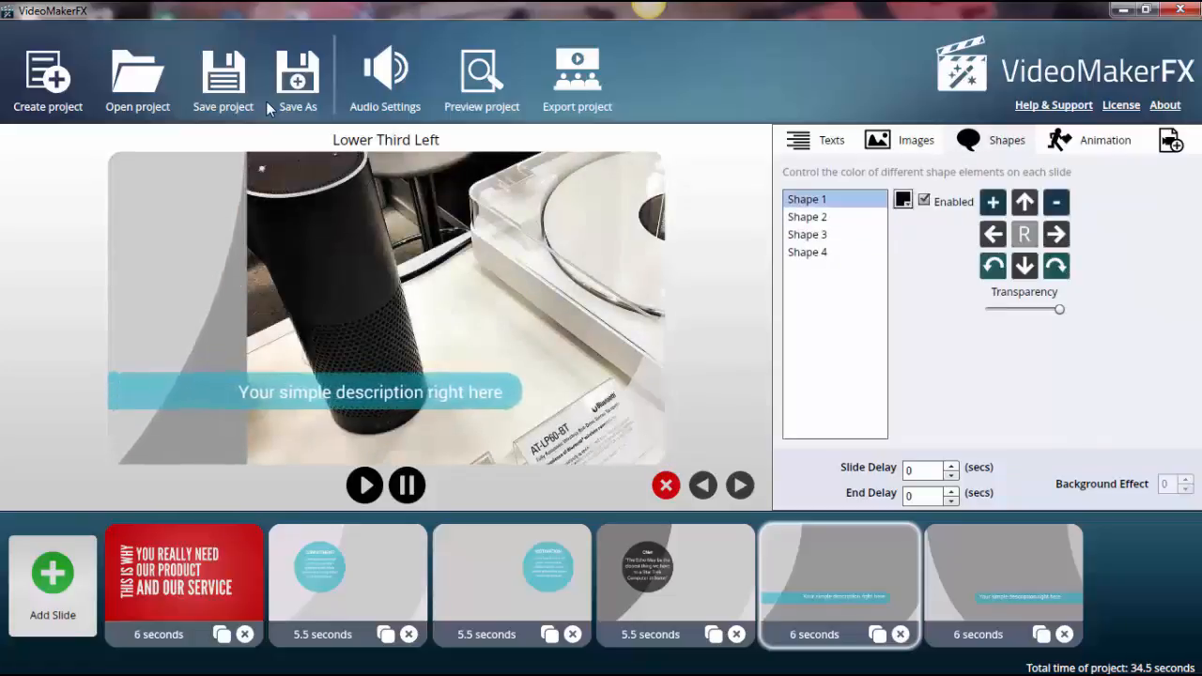
left_click(808, 217)
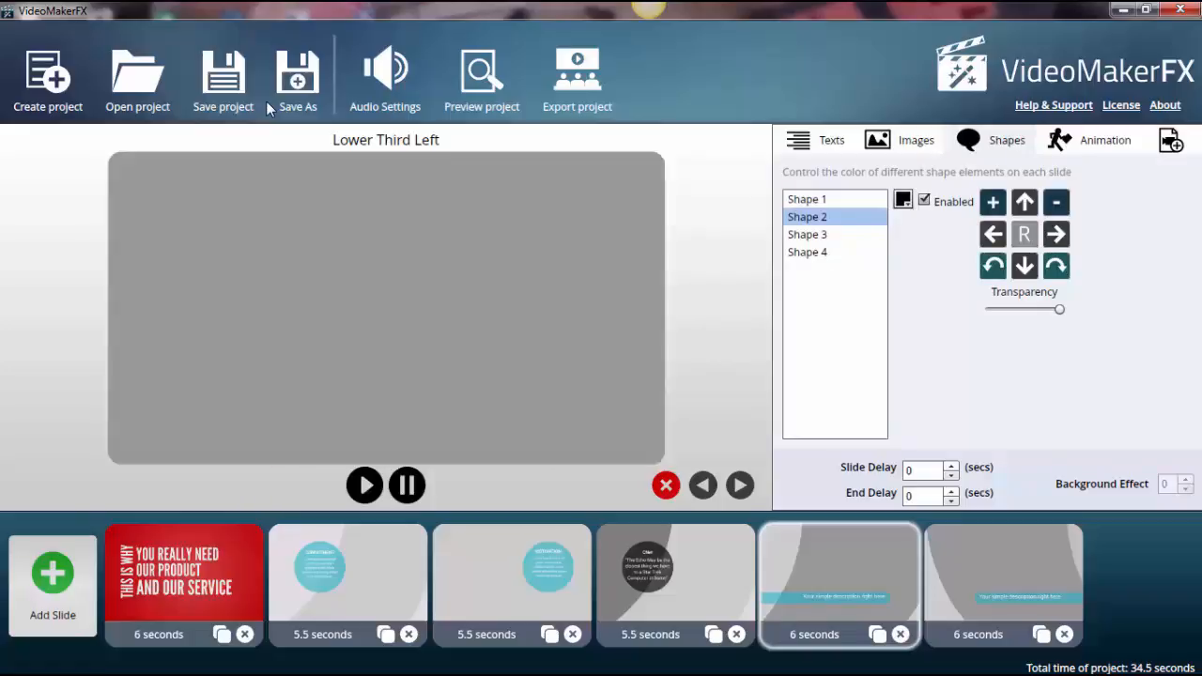
left_click(923, 201)
left_click(923, 201)
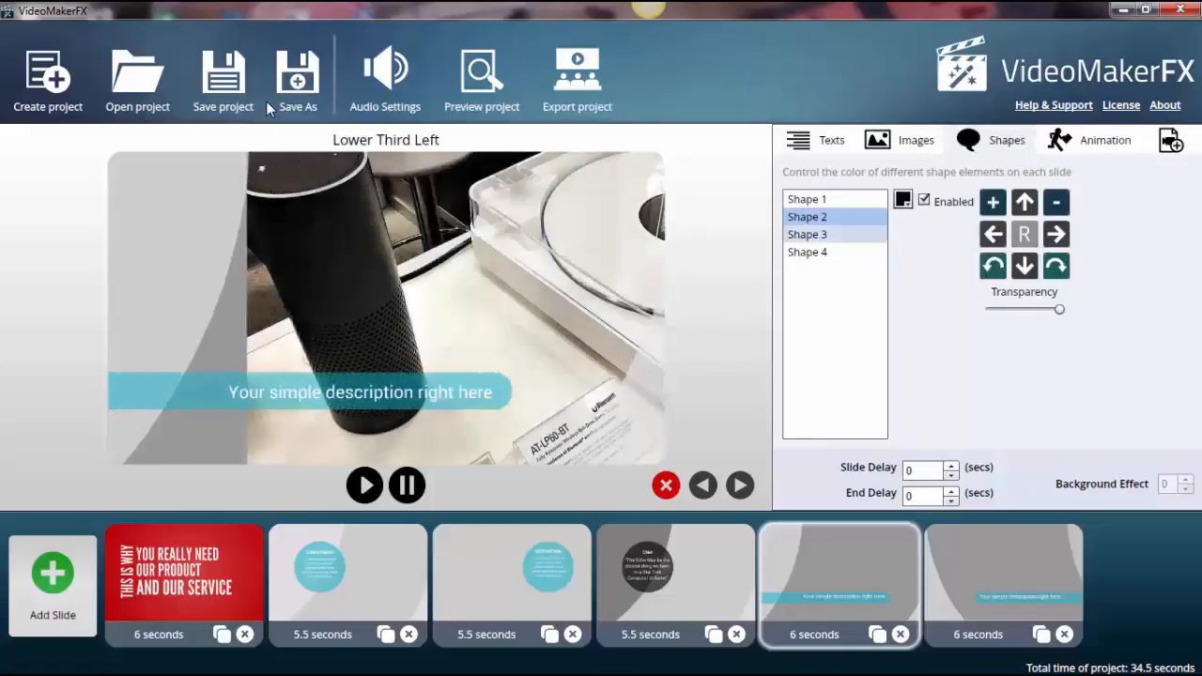
left_click(808, 234)
left_click(923, 201)
left_click(924, 201)
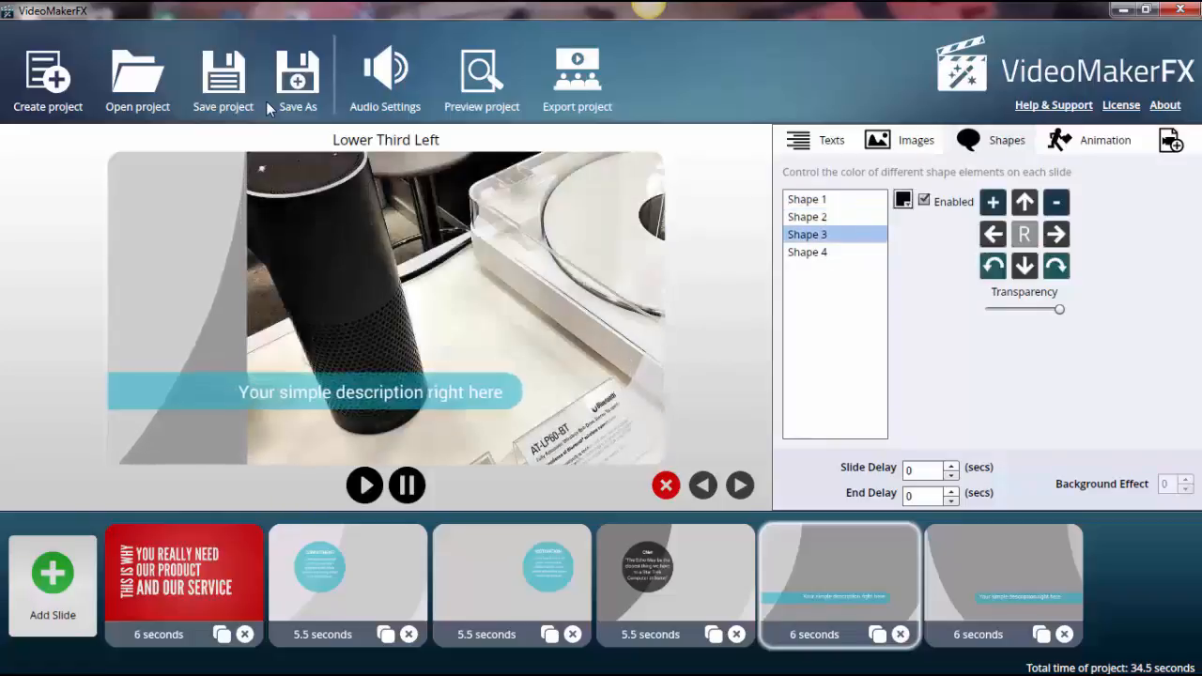
Recolor Shape 3, the description bar on the Lower Third Left slide, to dark grey 333333.
left_click(902, 199)
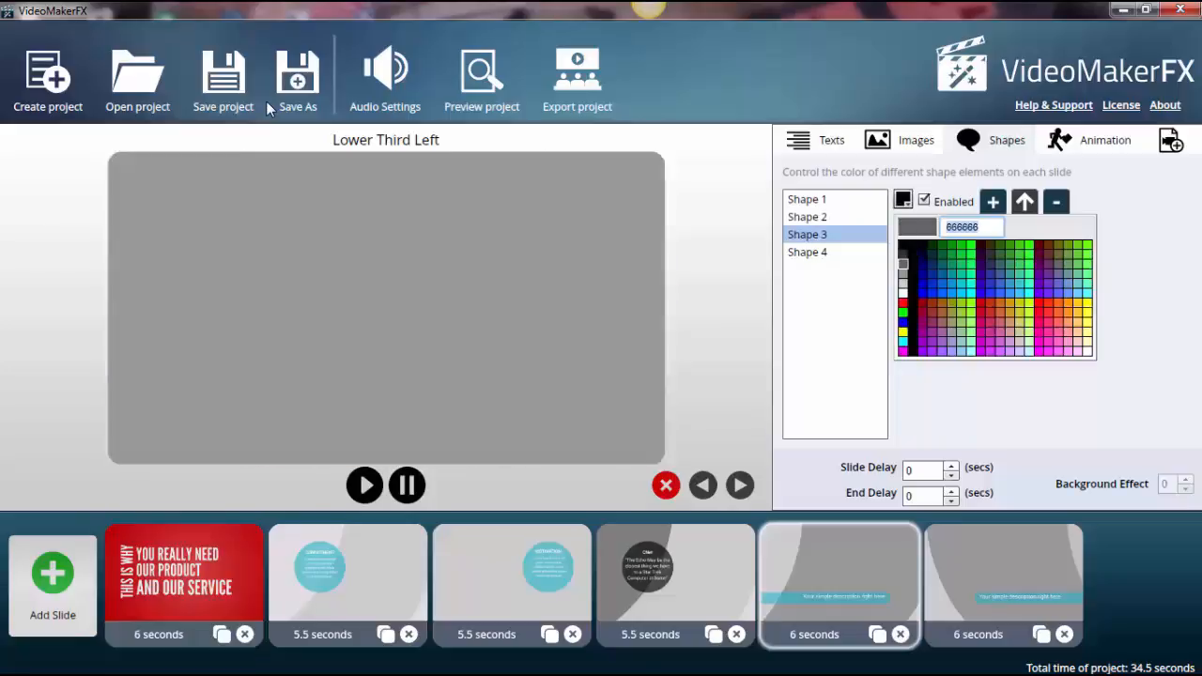
left_click(267, 103)
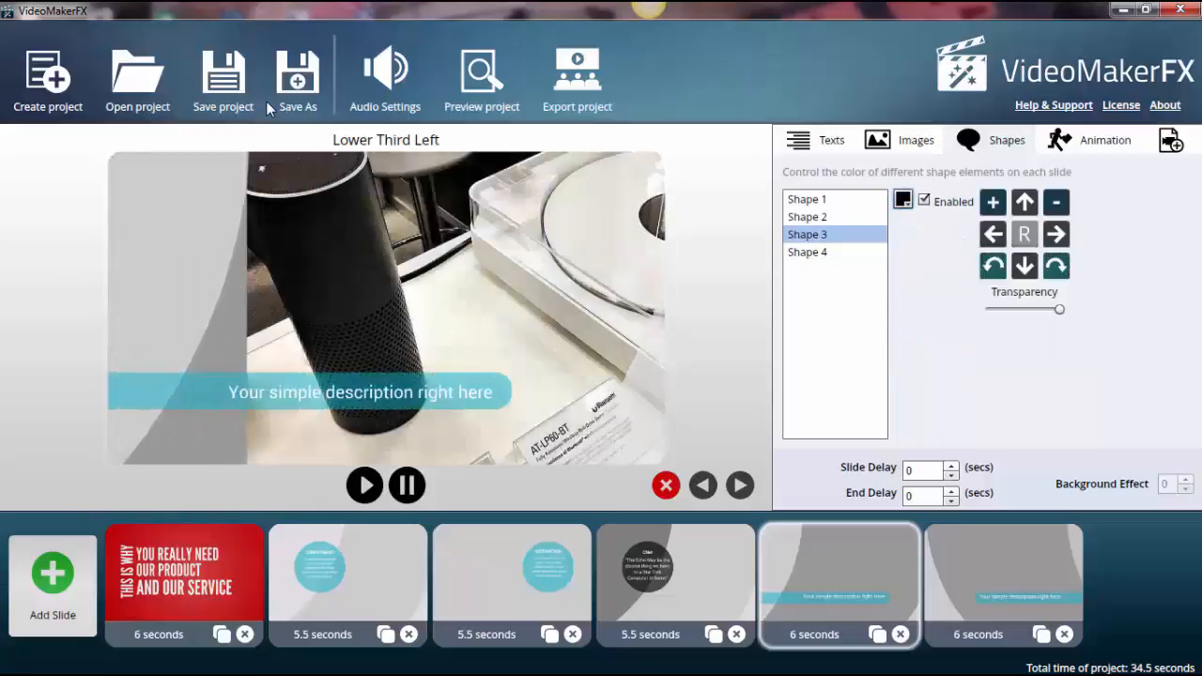
left_click(902, 199)
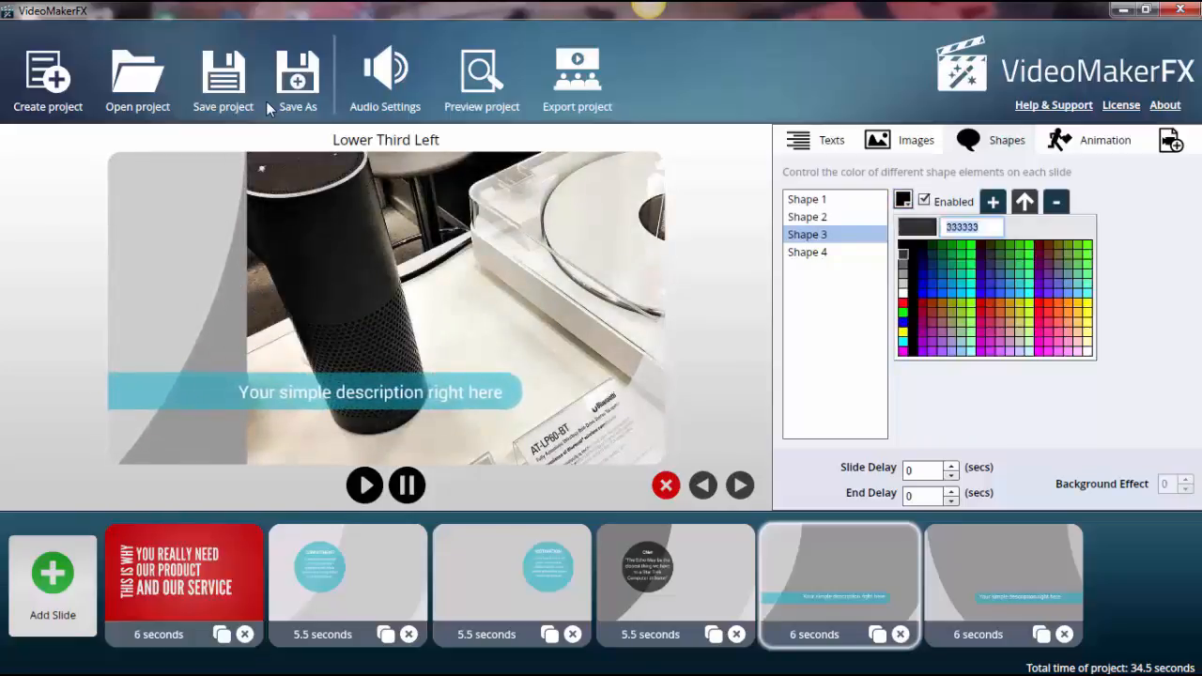
left_click(903, 255)
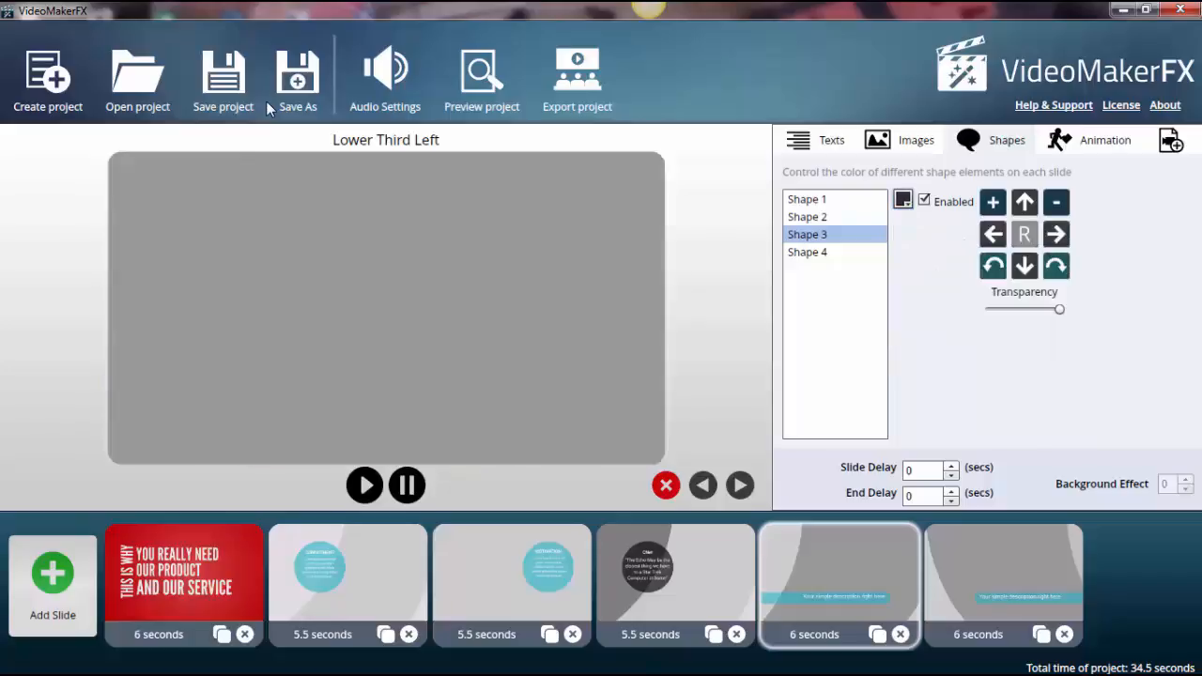
Recolor Shape 1, the curved corner beside the picture on the Lower Third Left slide, to a medium grey.
left_click(807, 199)
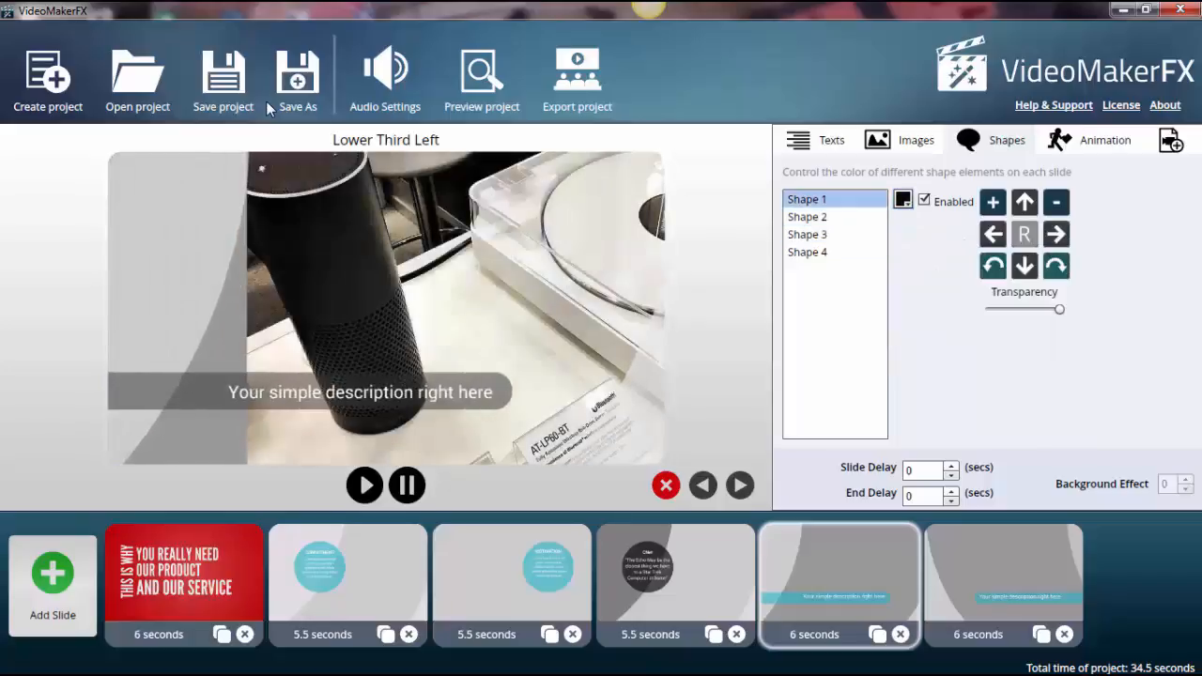
left_click(902, 199)
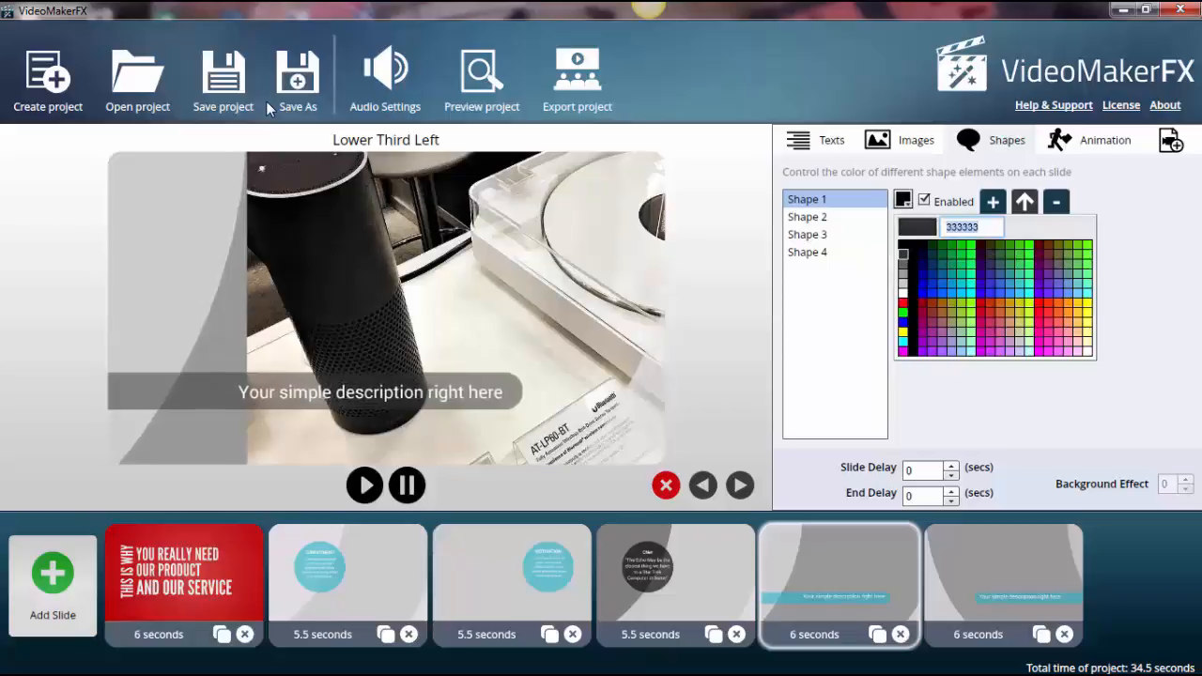
left_click(903, 255)
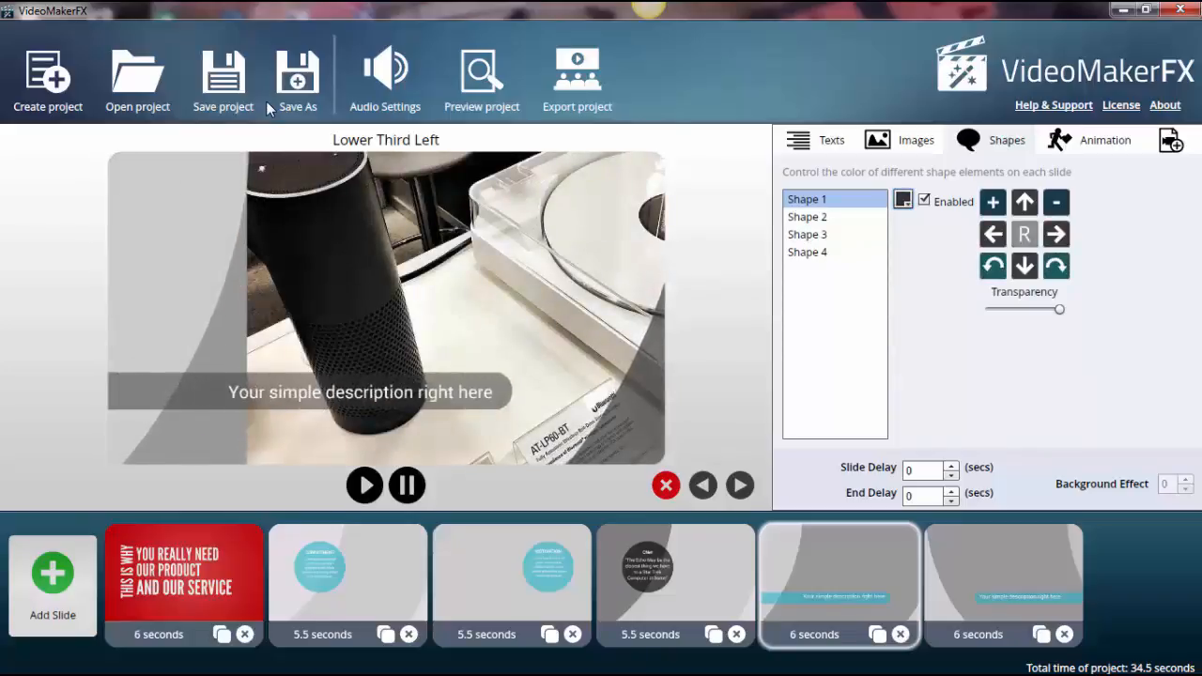
left_click(903, 199)
left_click(903, 276)
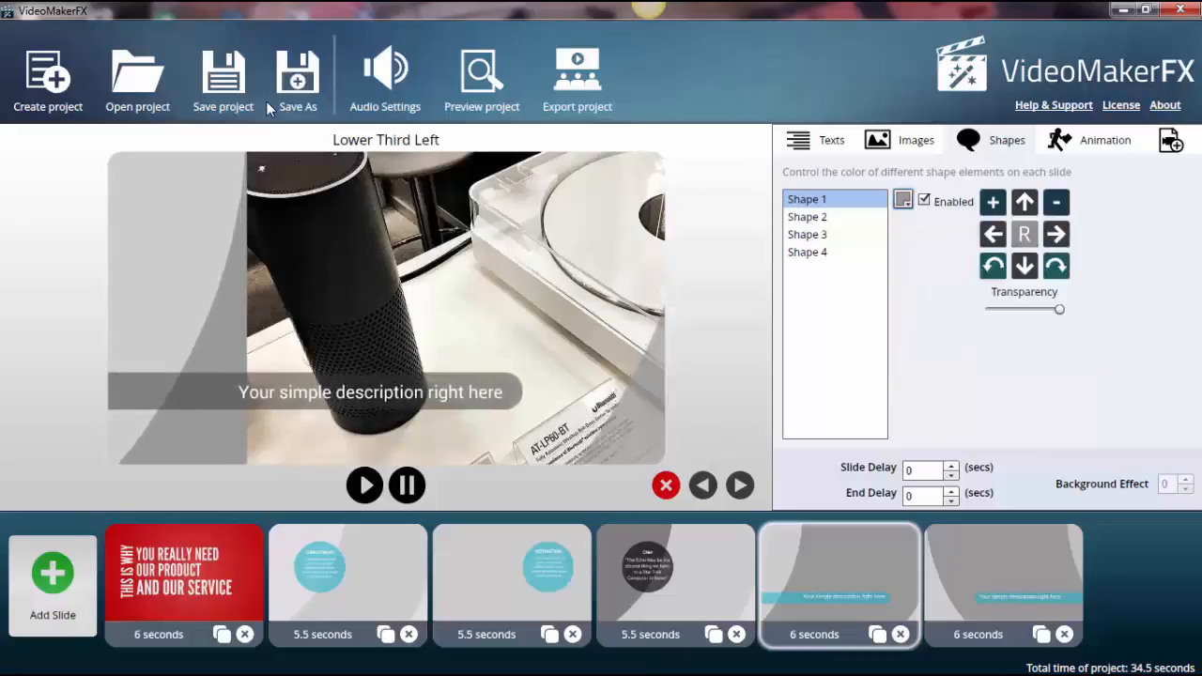
Recolor Shape 2, the curved background on the left of the Lower Third Left slide, to dark grey 333333.
left_click(810, 234)
left_click(809, 216)
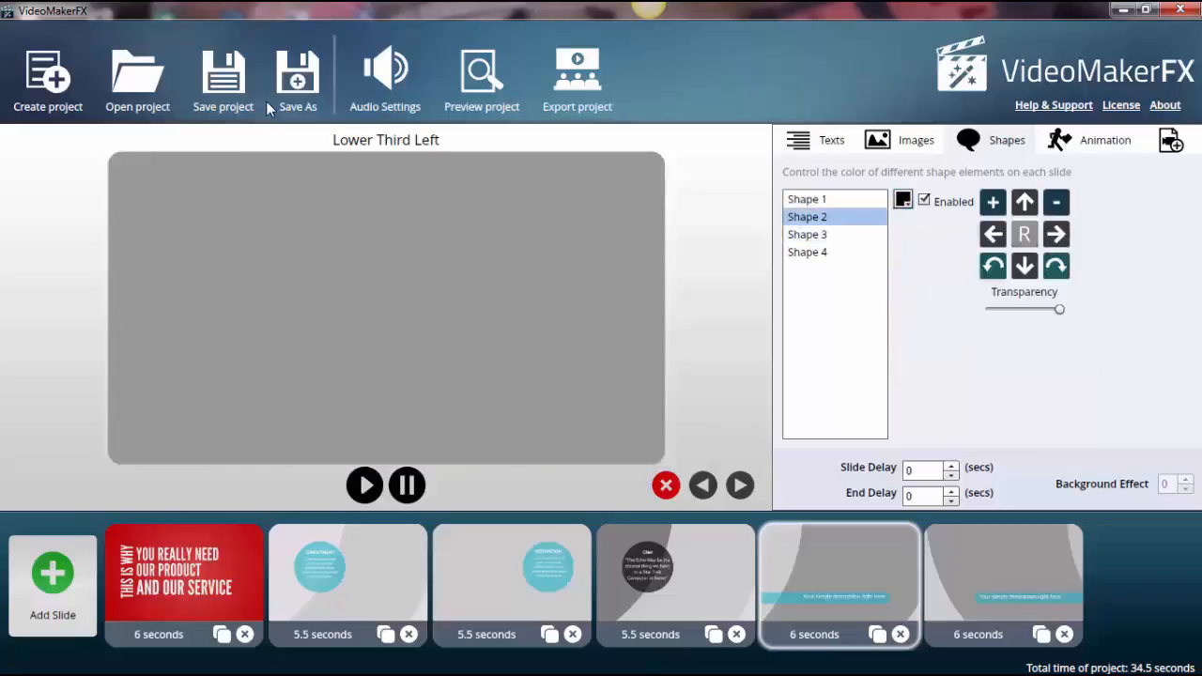
left_click(903, 199)
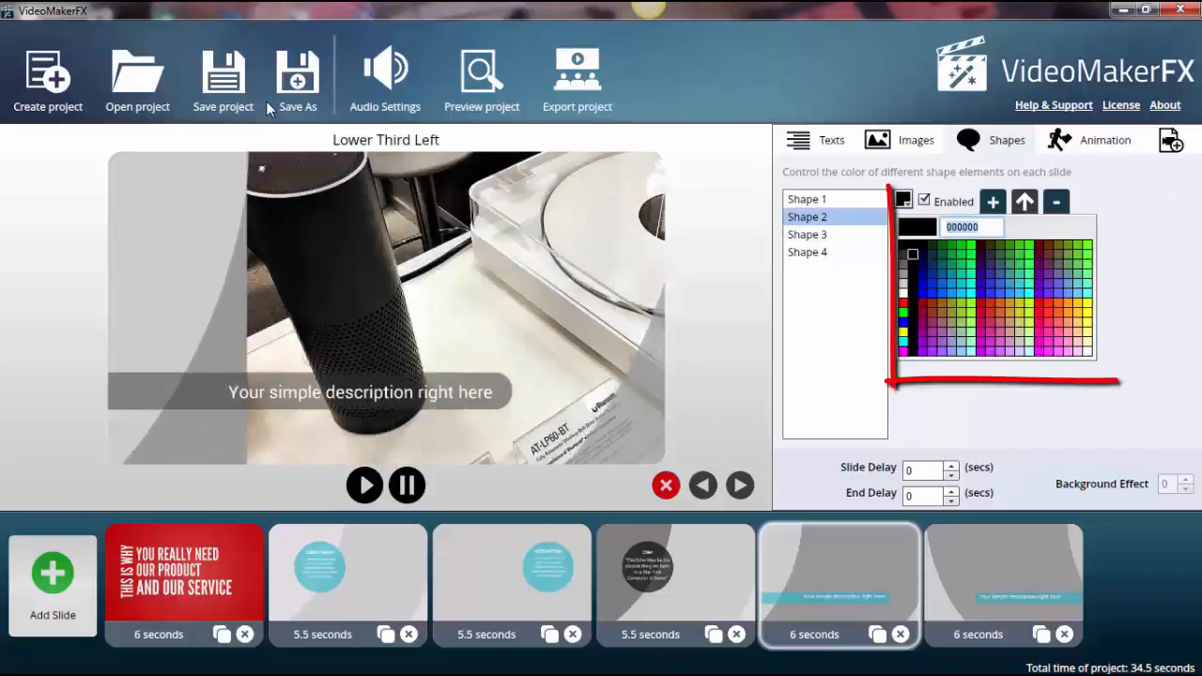
left_click(903, 255)
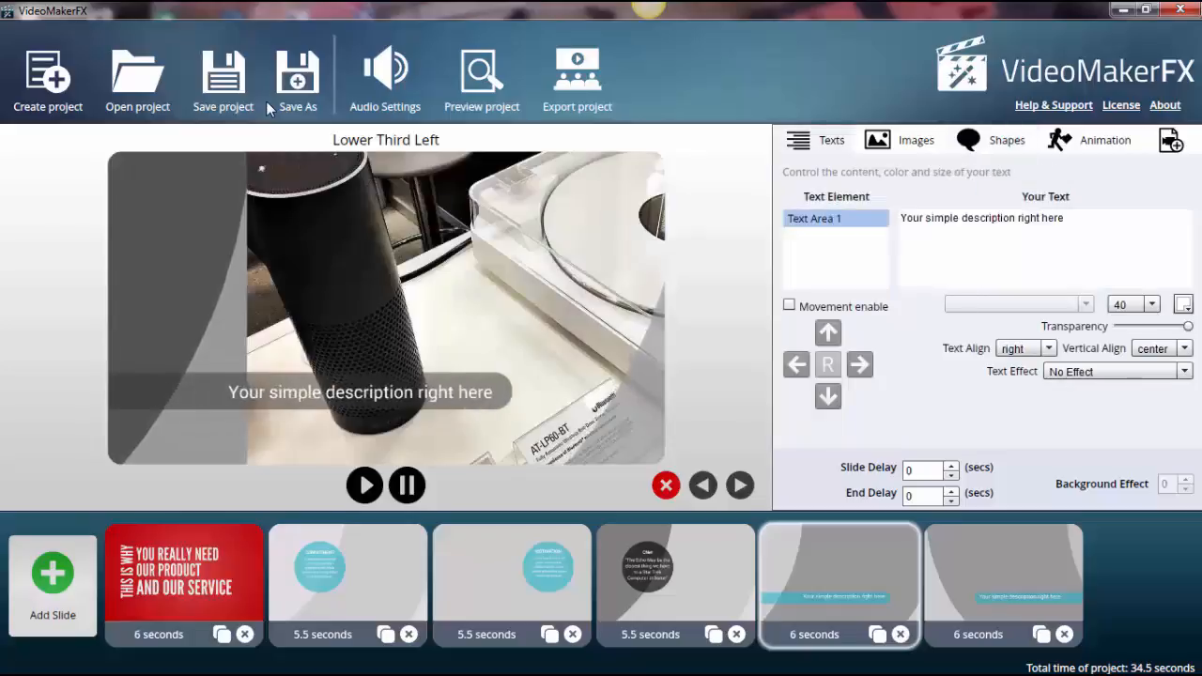
Replace the Lower Third Left description with the Amazon review quote "Very Fun and entertaining to have" followed by the reviewer's name.
left_click_drag(1065, 217, 899, 218)
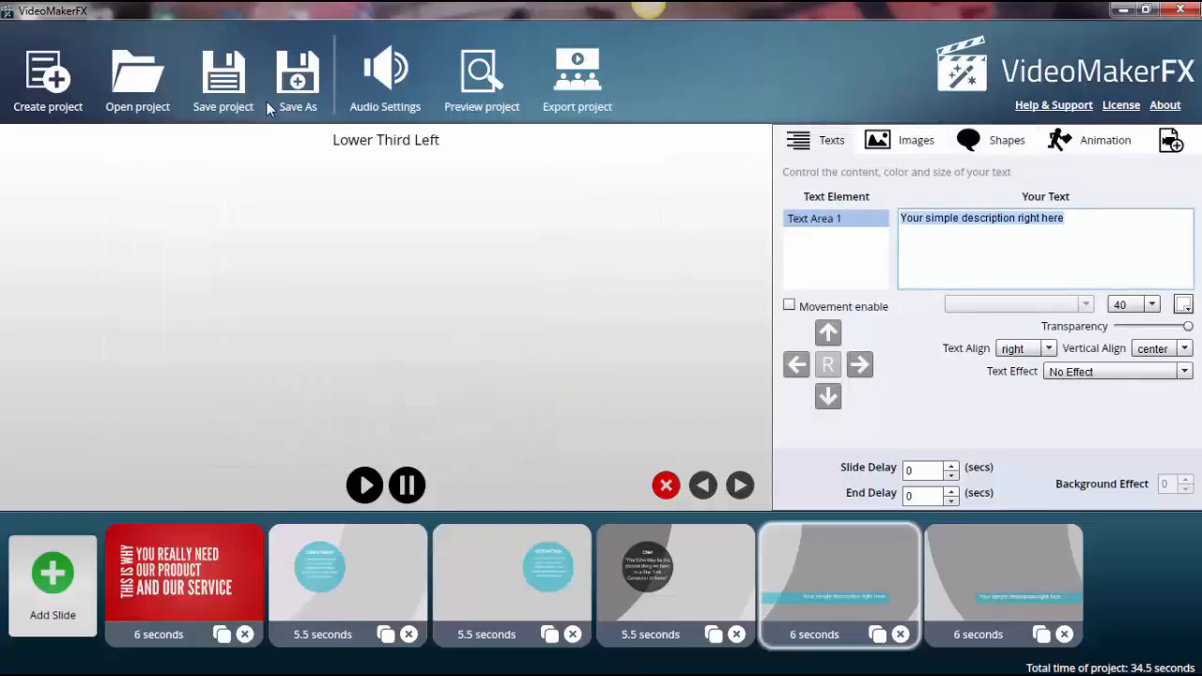
key("alt+Tab")
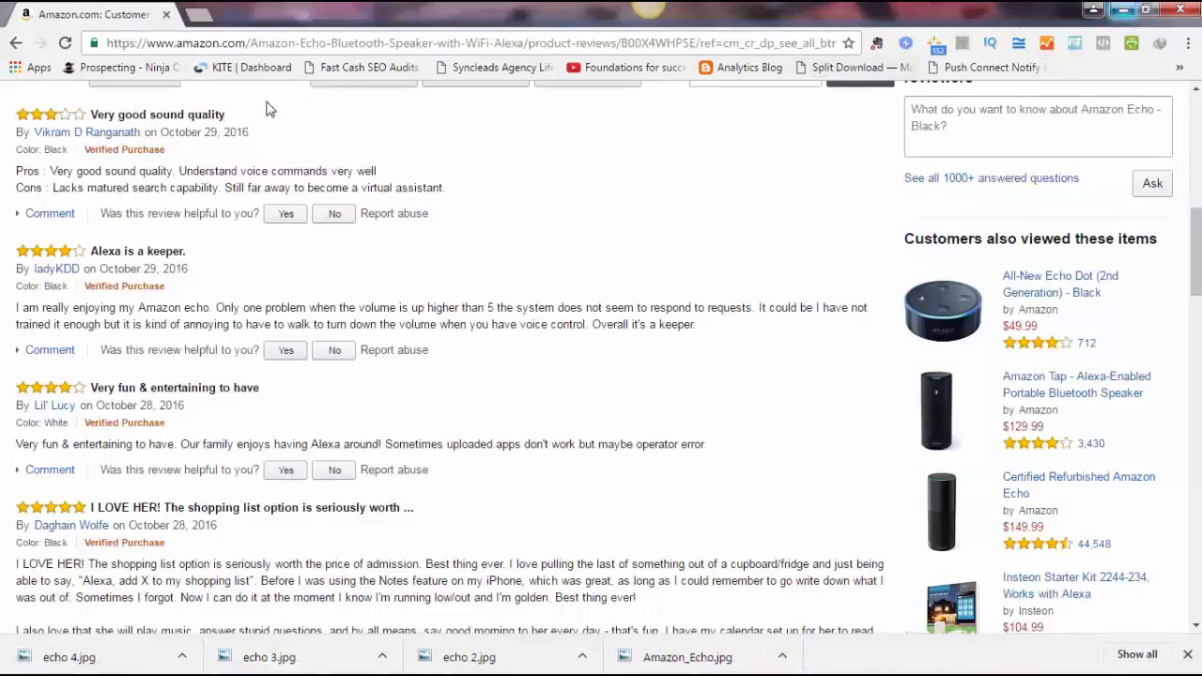
key("alt+Tab")
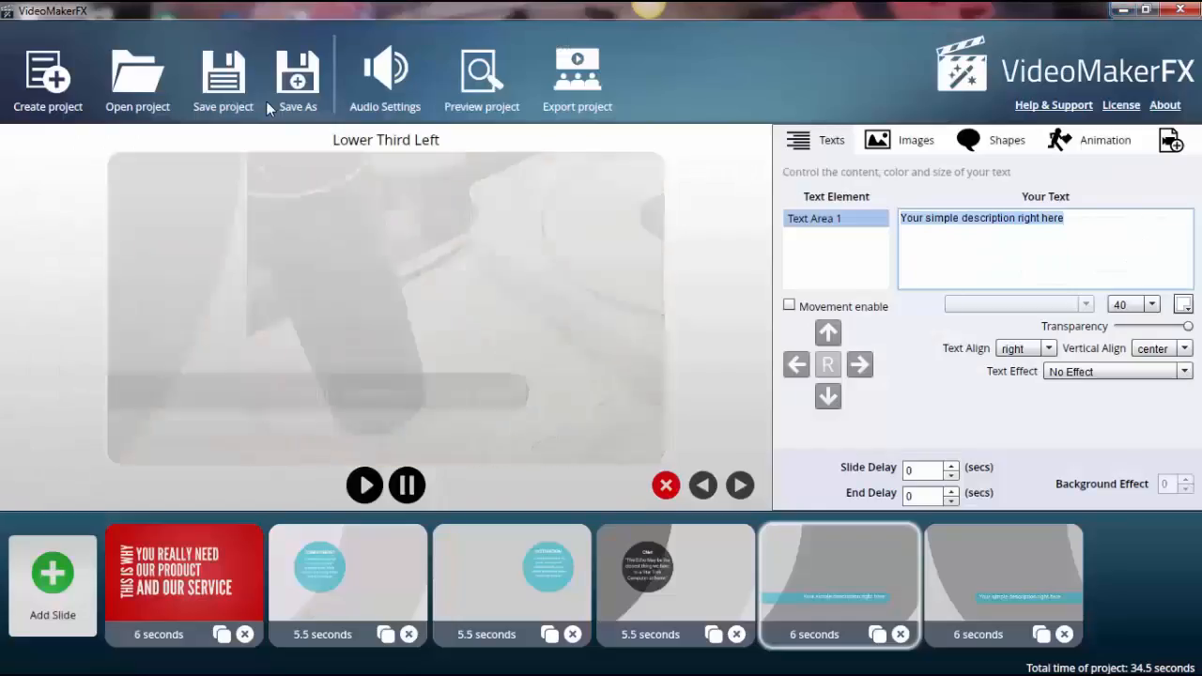
type("Very Fun")
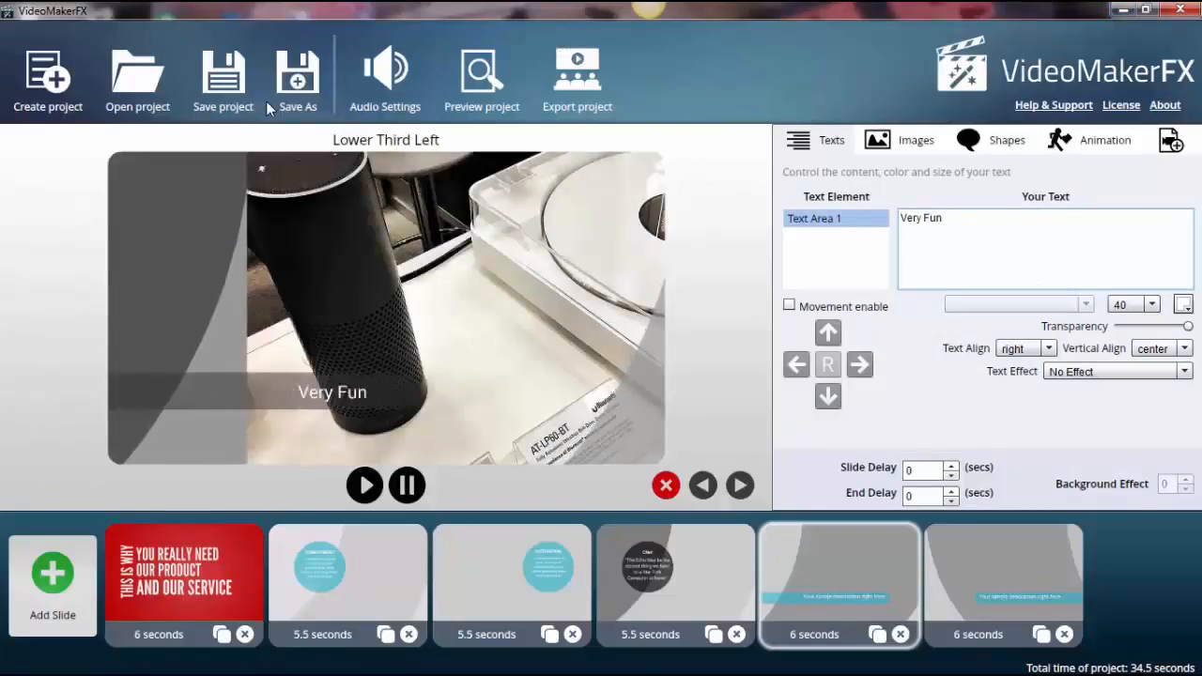
type(" and entertainin")
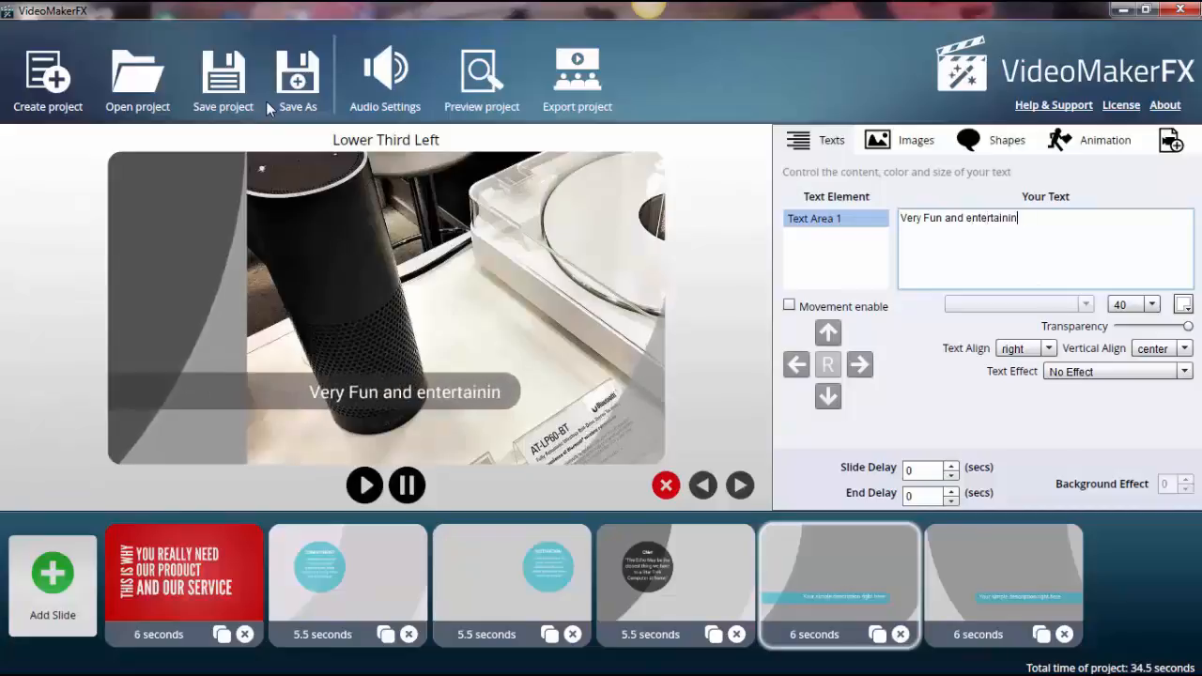
type("g to have\"")
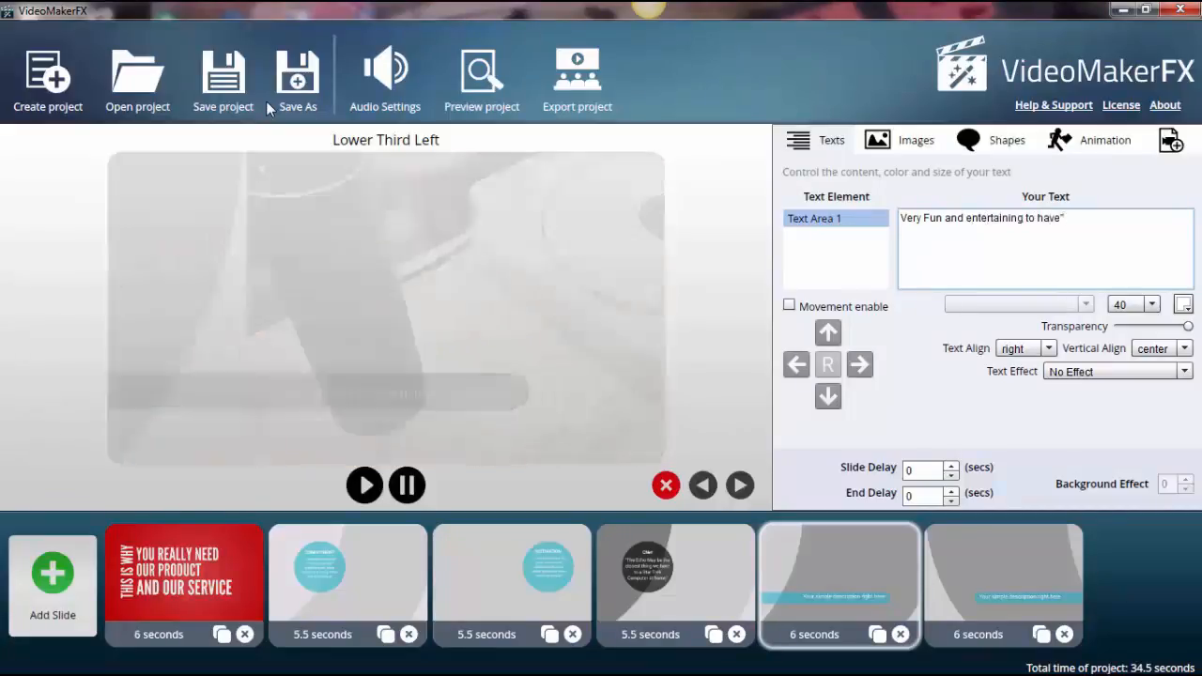
key("Home")
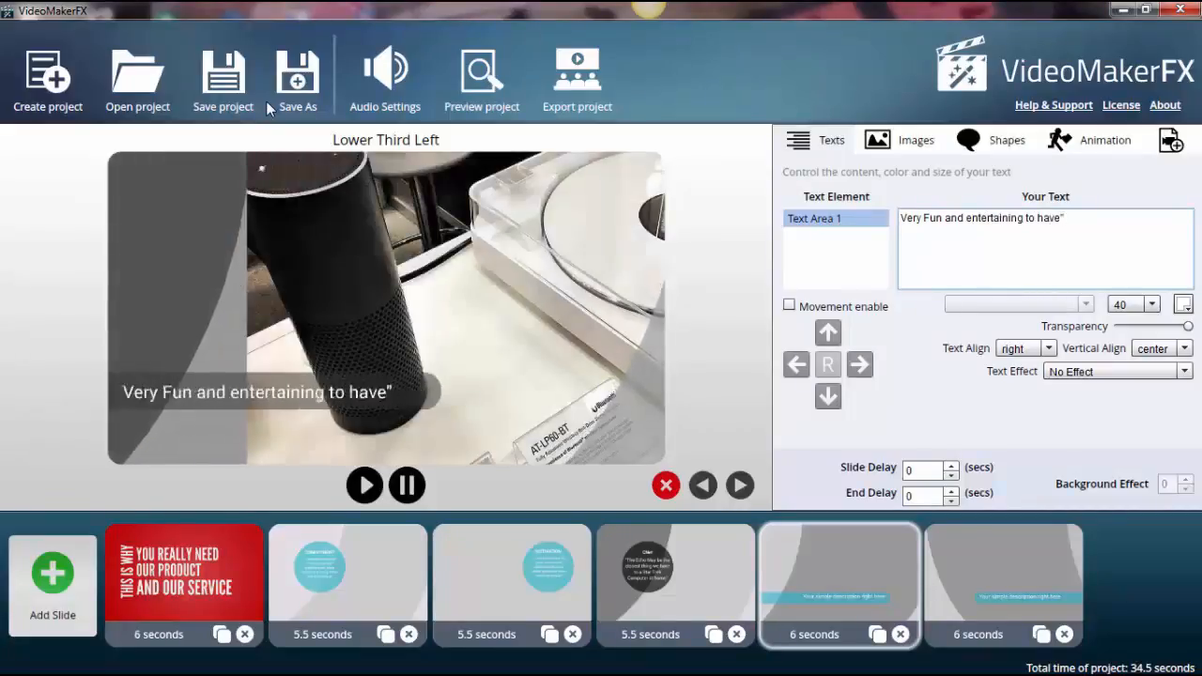
type("\"")
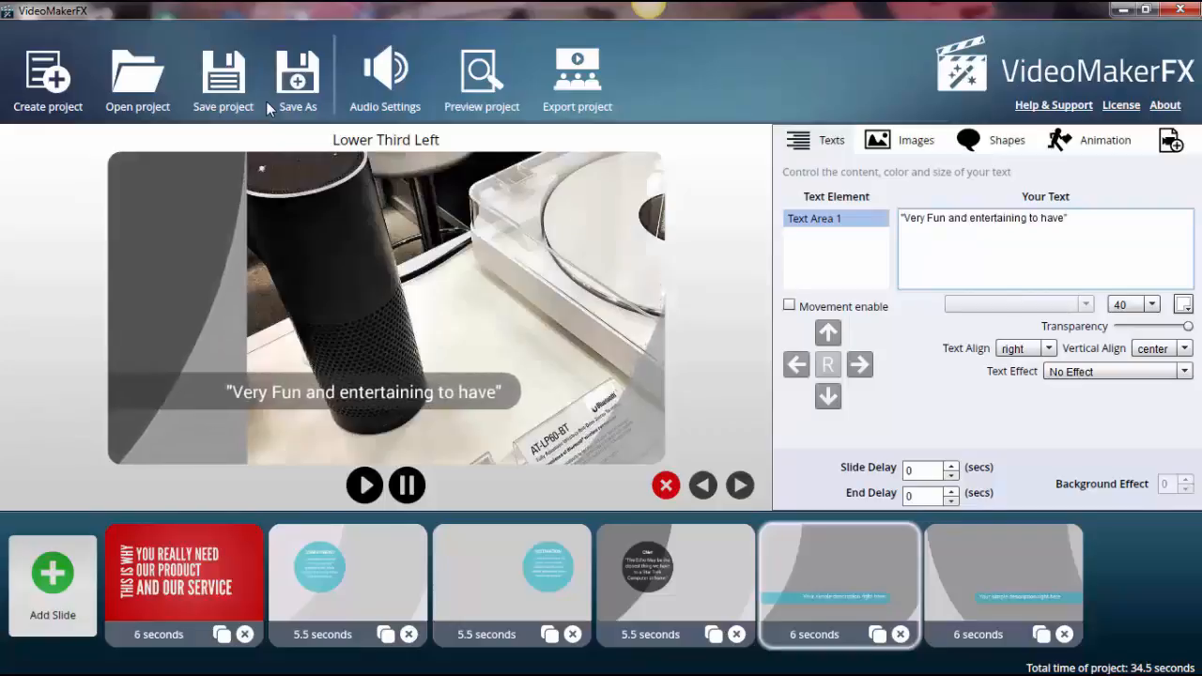
key("End")
type("Lil Lucy")
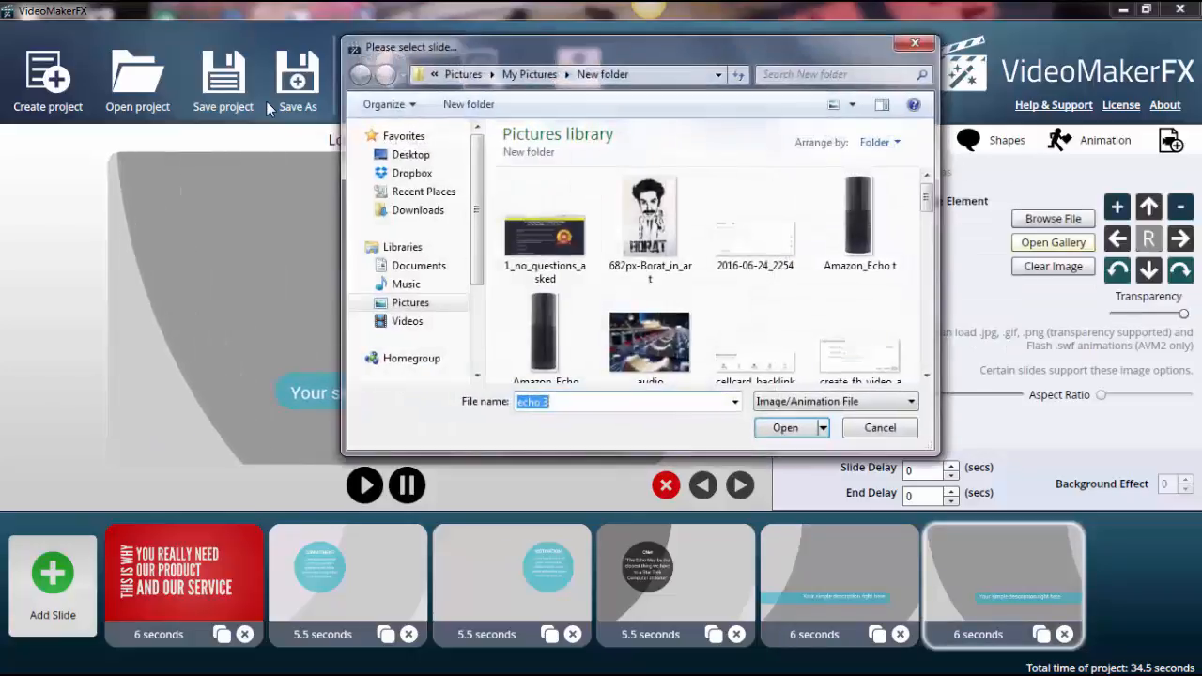
Load the picture "Amazon_Echo t" into the image area of the Lower Third Right slide.
left_click(859, 226)
left_click(785, 428)
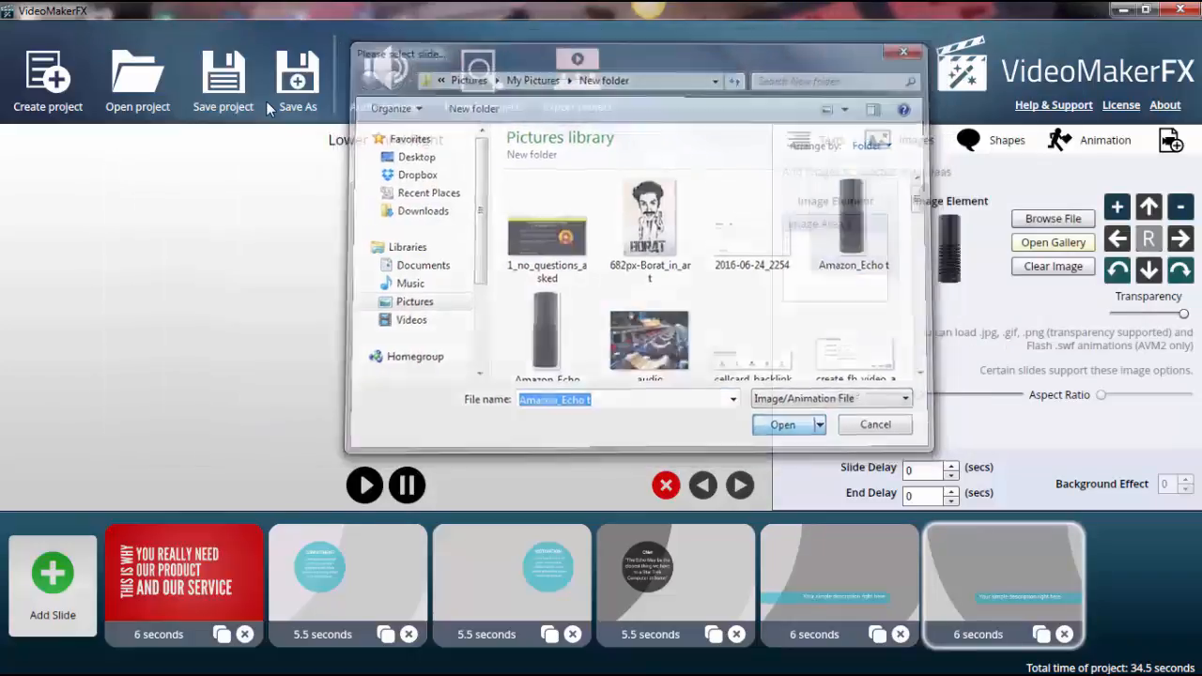
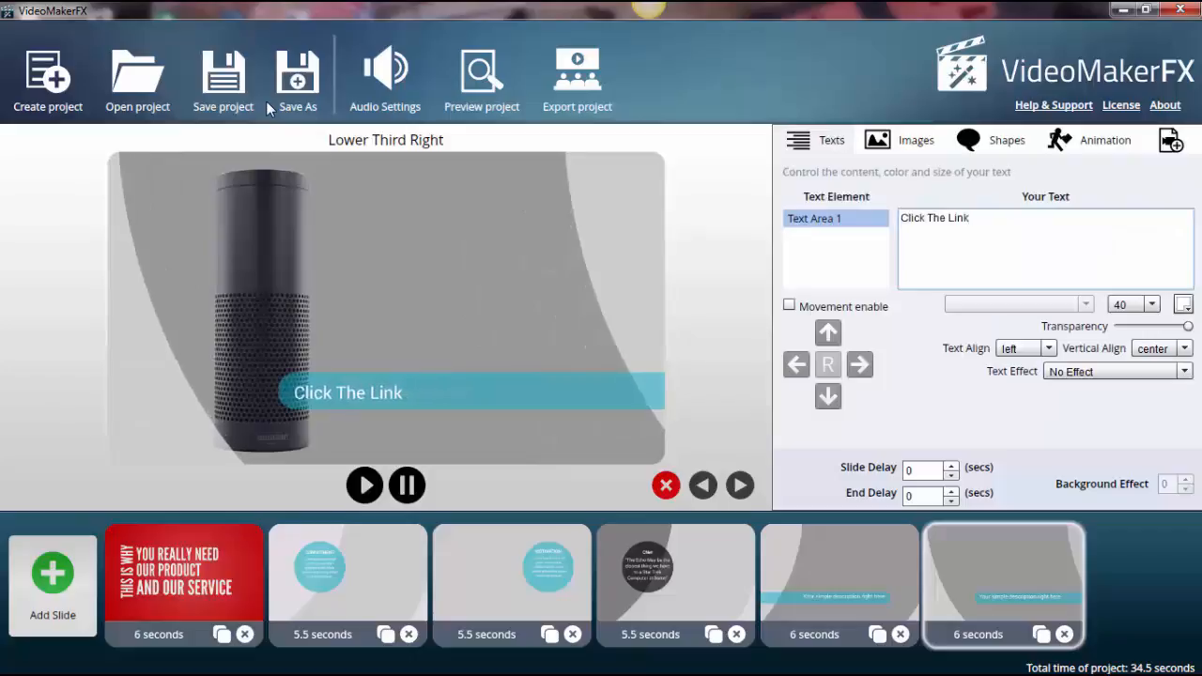
type("Below to")
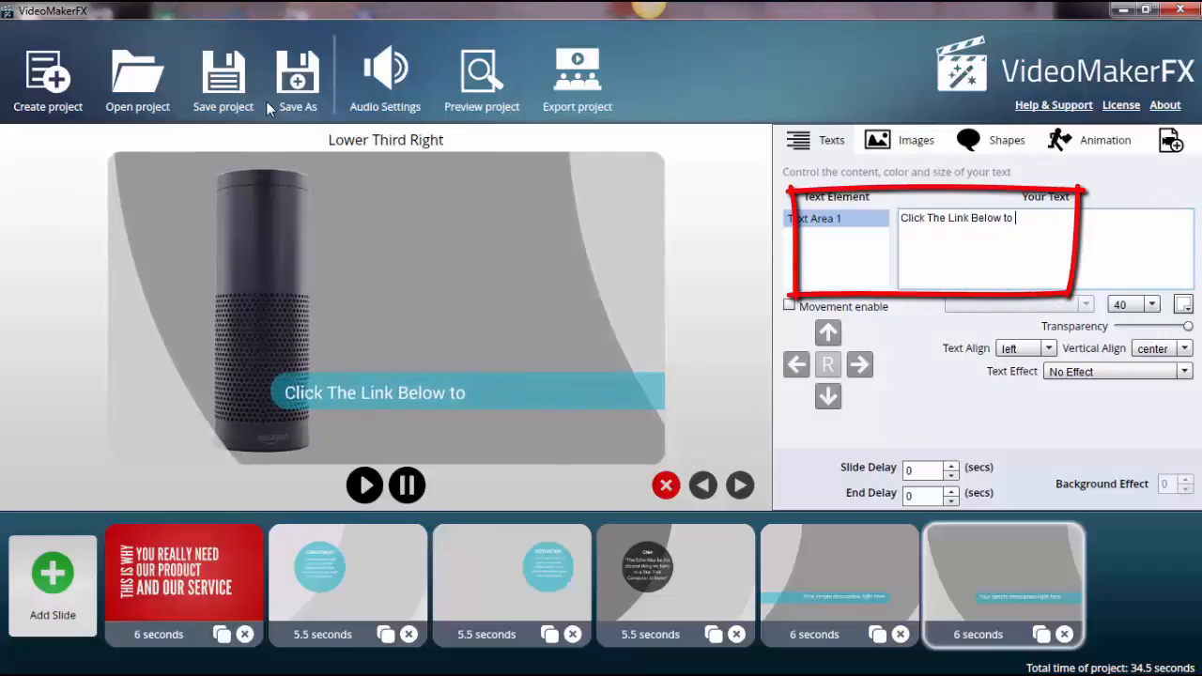
key("BackSpace")
key("BackSpace")
key("BackSpace")
key("BackSpace")
key("BackSpace")
key("BackSpace")
key("BackSpace")
key("BackSpace")
key("BackSpace")
key("BackSpace")
key("BackSpace")
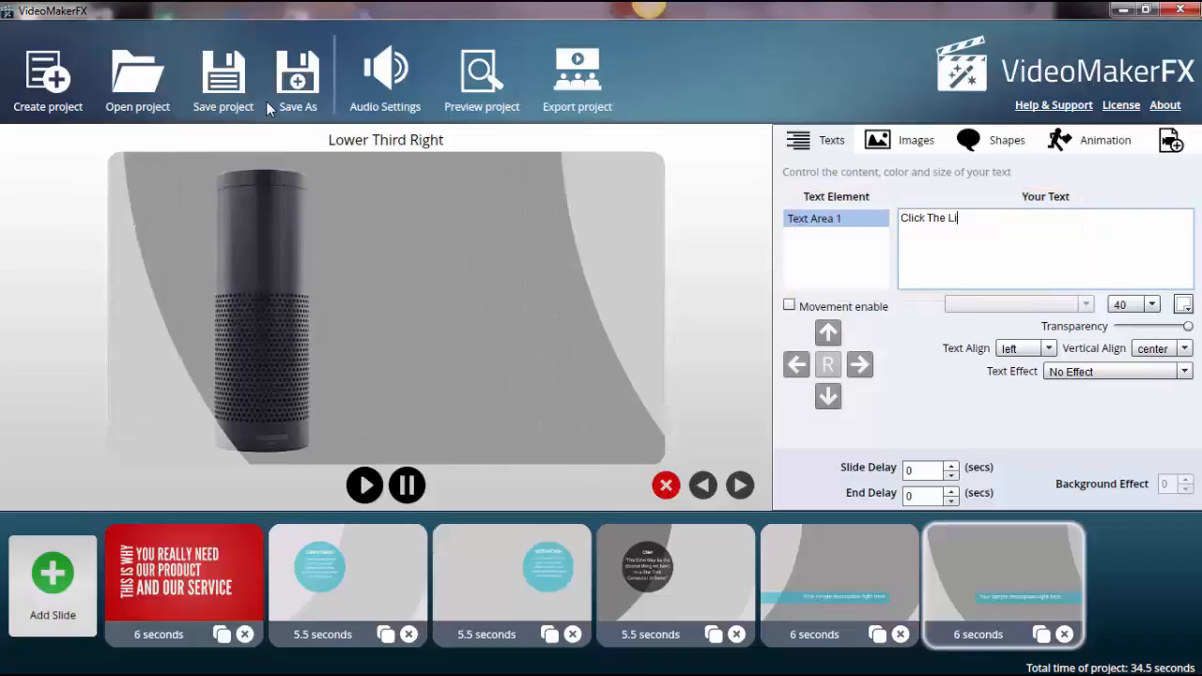
key("BackSpace")
key("BackSpace")
key("BackSpace")
key("BackSpace")
key("BackSpace")
key("BackSpace")
key("BackSpace")
key("BackSpace")
key("BackSpace")
key("BackSpace")
key("BackSpace")
key("BackSpace")
Enter "Change your life with the Amazon Echo! - Click the Link Below" as the Lower Third Right description.
type("Change your life with the Amazon Echo!")
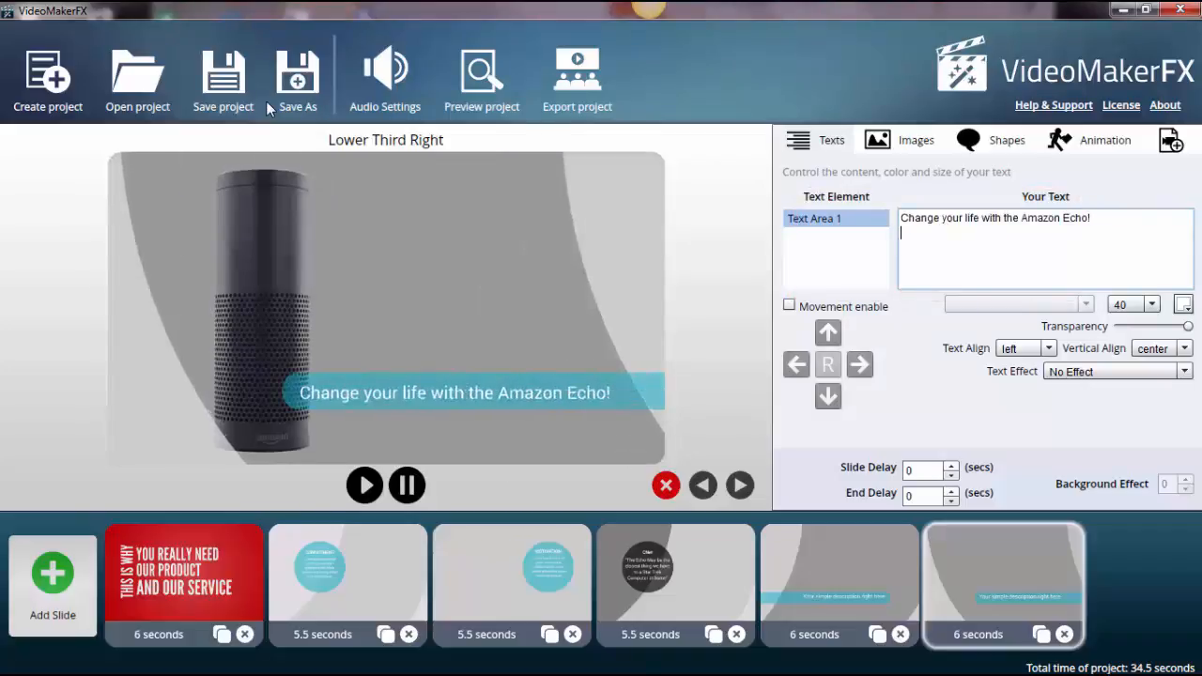
type("Clli")
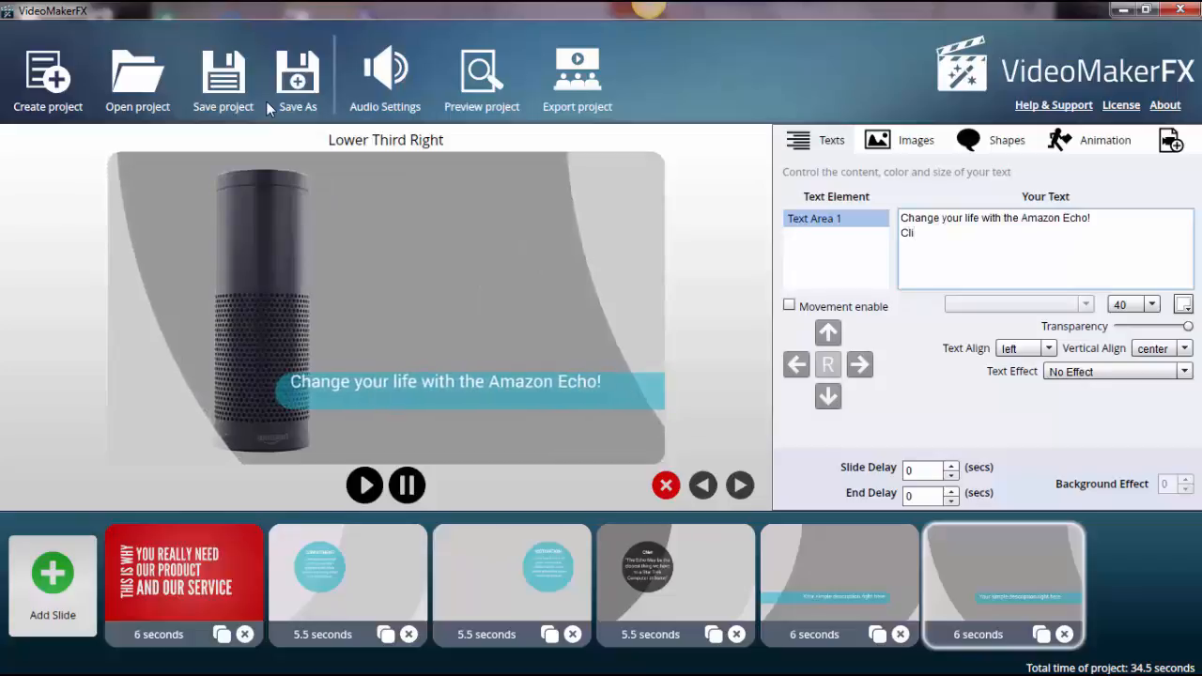
type("c")
key("BackSpace")
key("BackSpace")
key("BackSpace")
key("BackSpace")
type("- Click the Link Below")
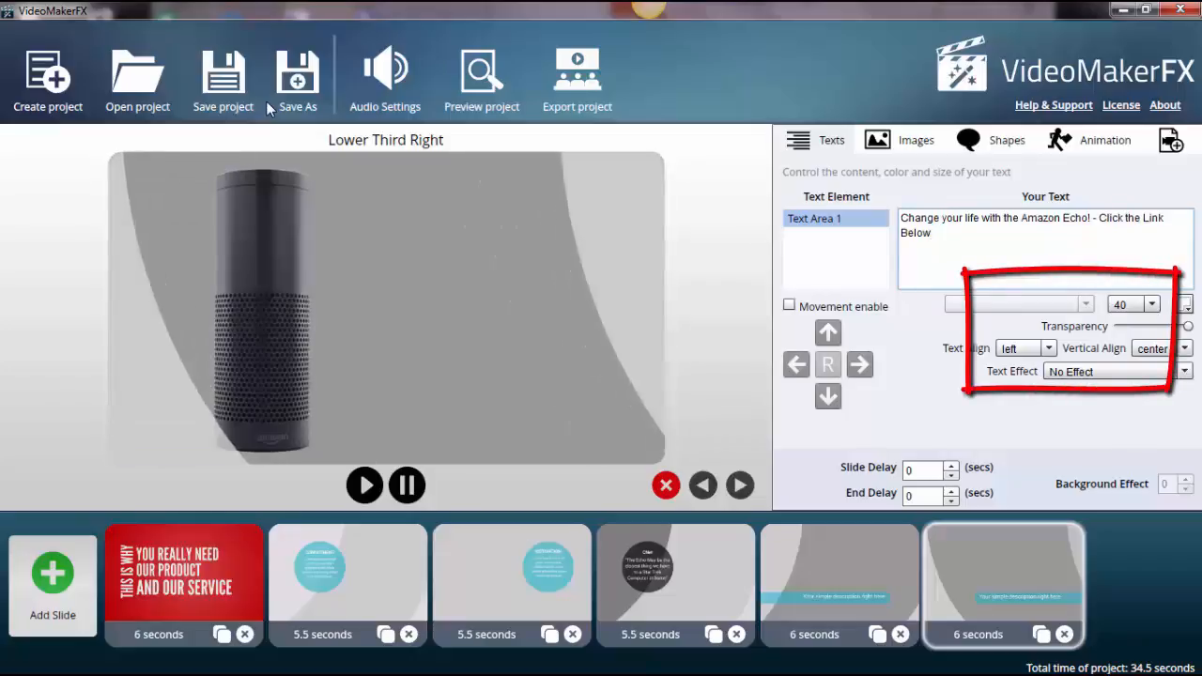
Reword the Lower Third Right description to "Make life easier with the Amazon Echo- Click Link Below".
key("BackSpace")
key("BackSpace")
key("BackSpace")
key("BackSpace")
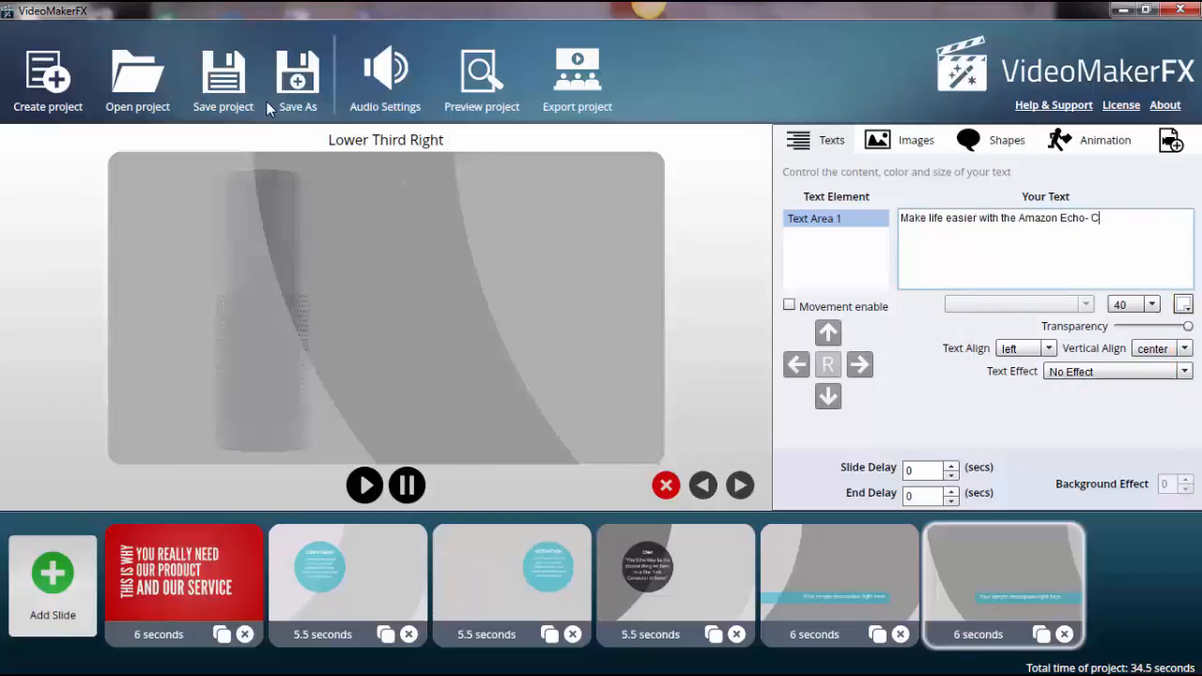
type("lick")
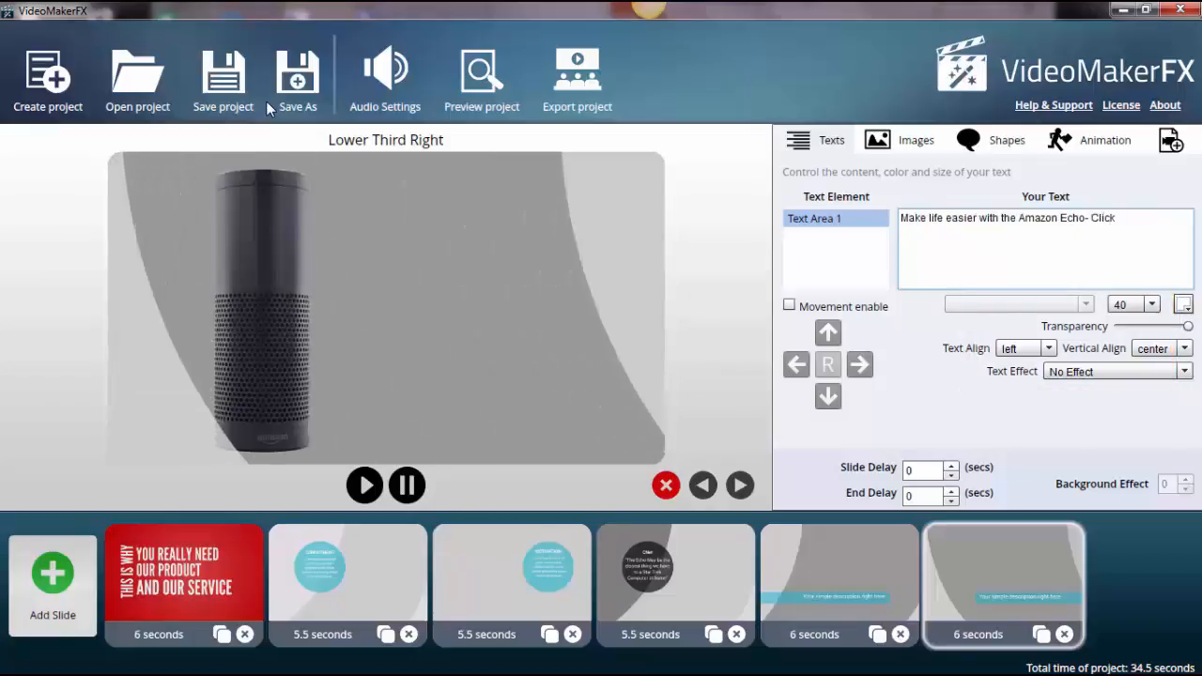
type(" Link Below")
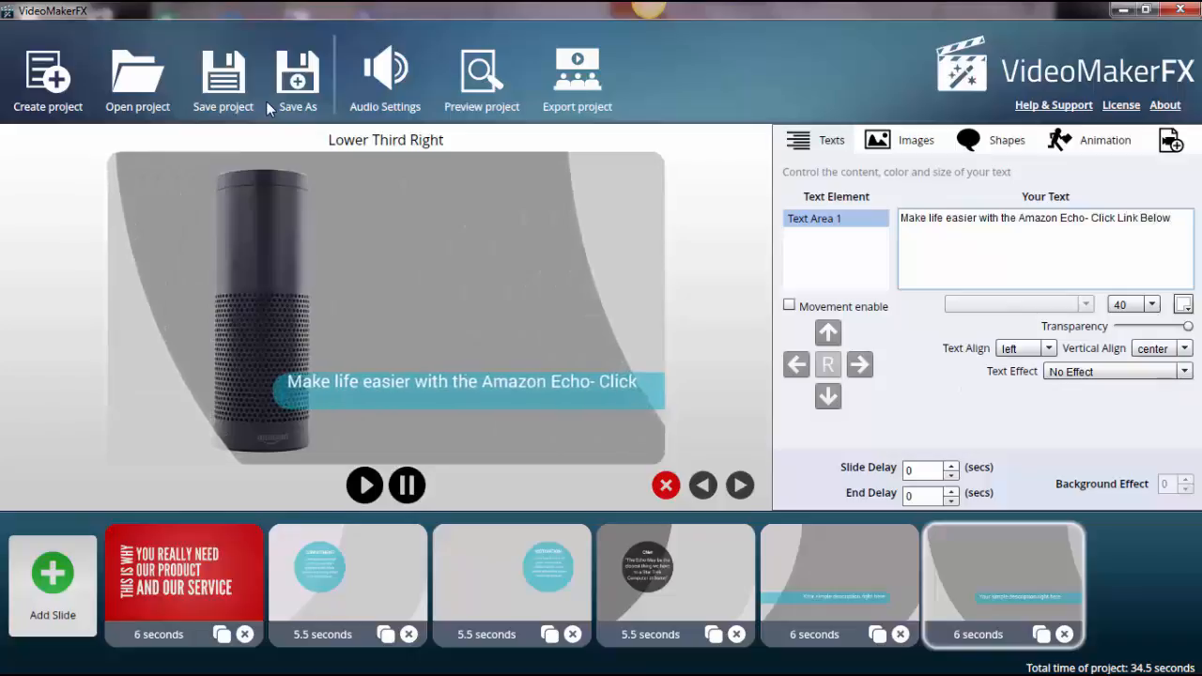
Set the Lower Third Right description to text size 30 and give it the Dark Glow text effect.
key("ctrl+a")
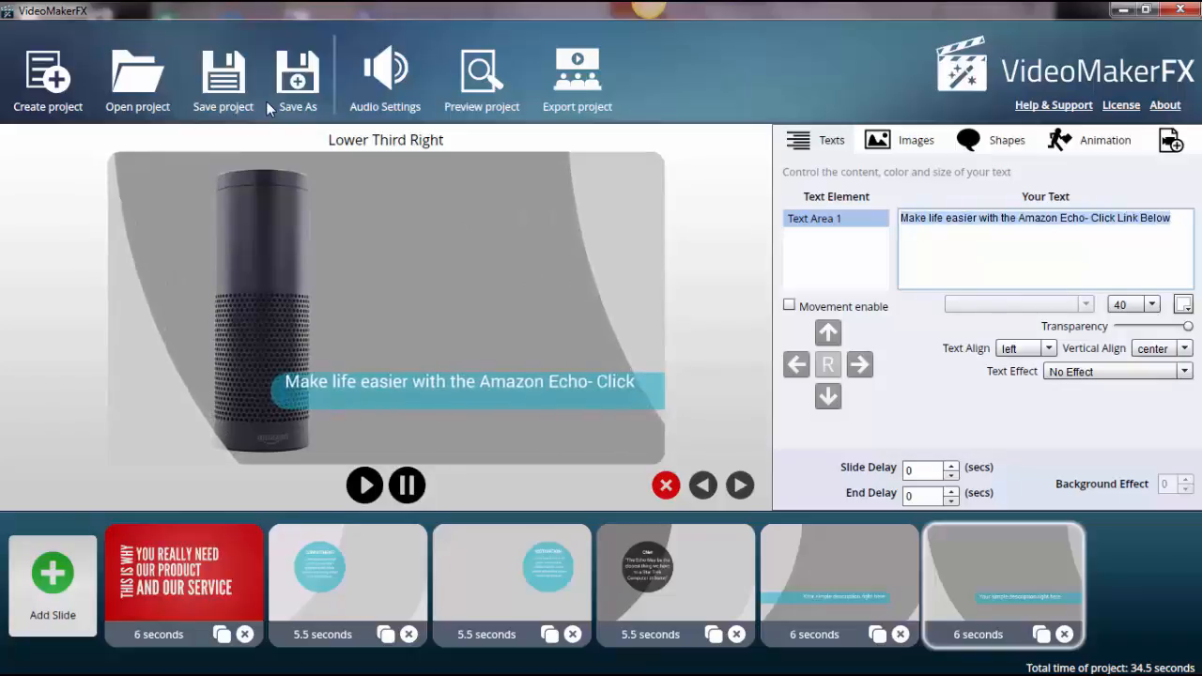
left_click(1152, 304)
left_click(1121, 324)
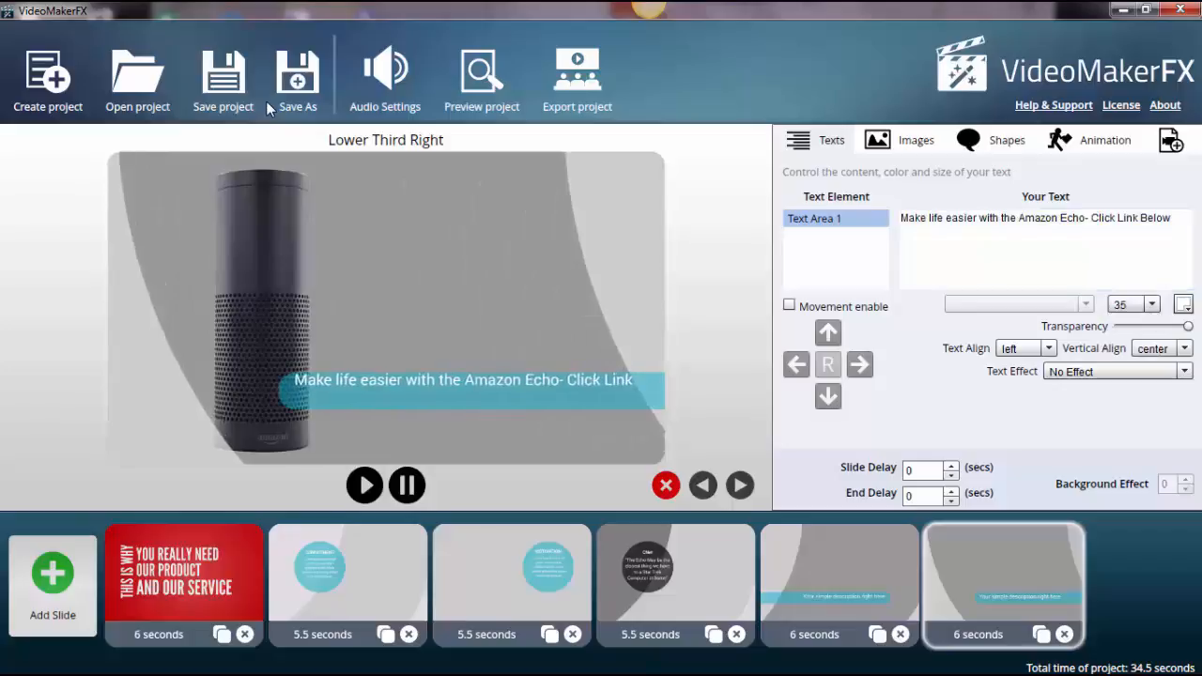
left_click(1152, 304)
left_click(1121, 322)
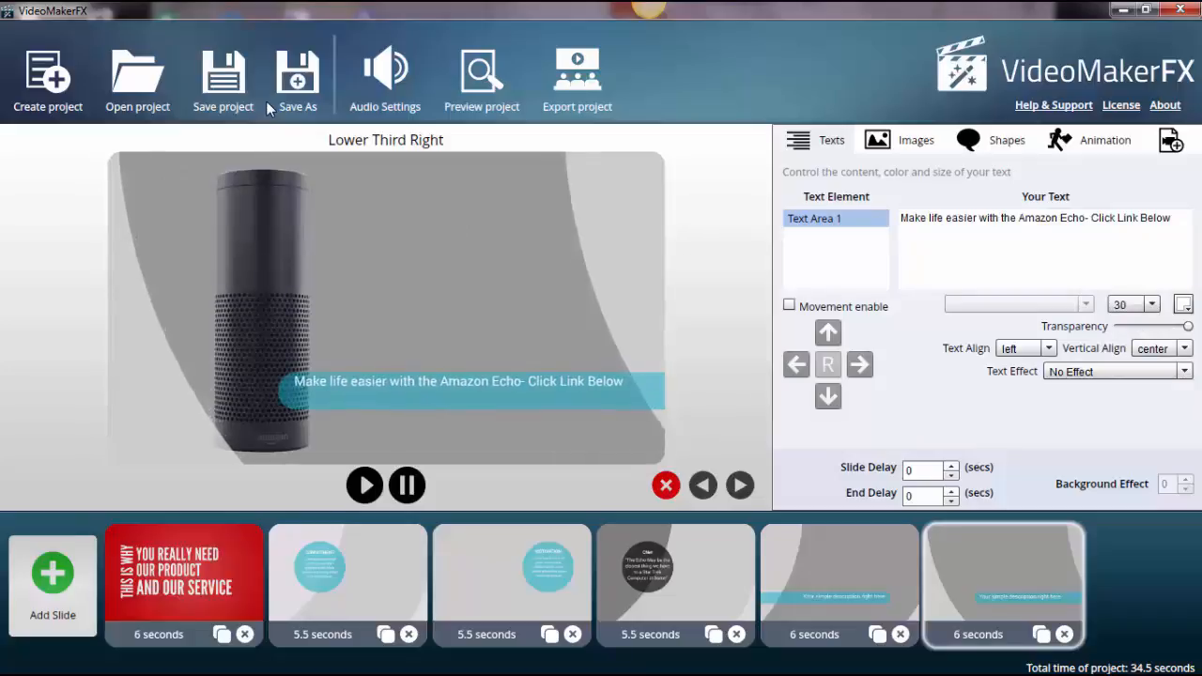
left_click(1184, 371)
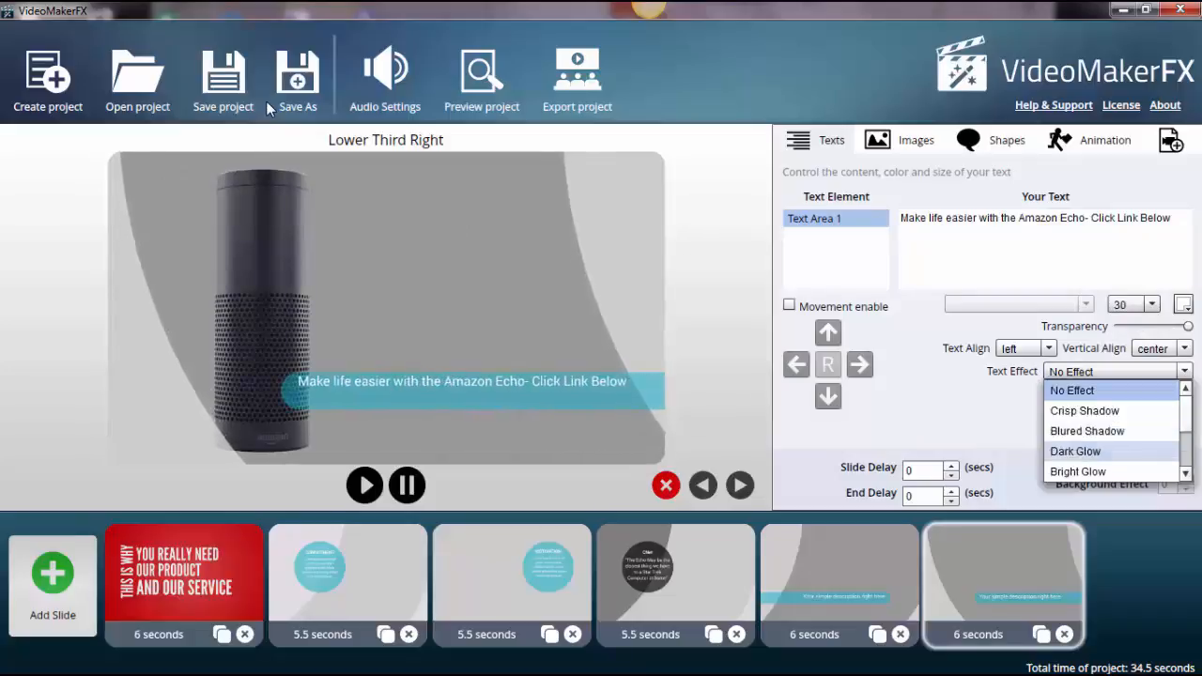
left_click(1075, 450)
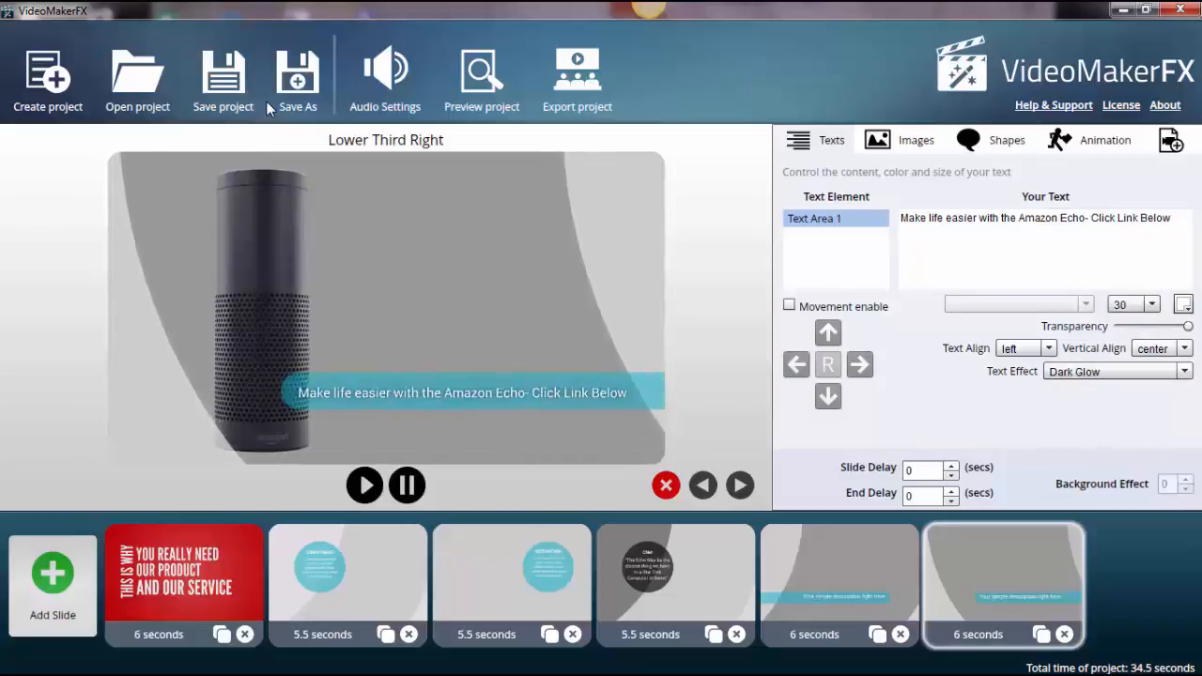
Identify Shape 4 on the Lower Third Right slide by switching it off and on, and recolor it black.
left_click(993, 140)
left_click(808, 252)
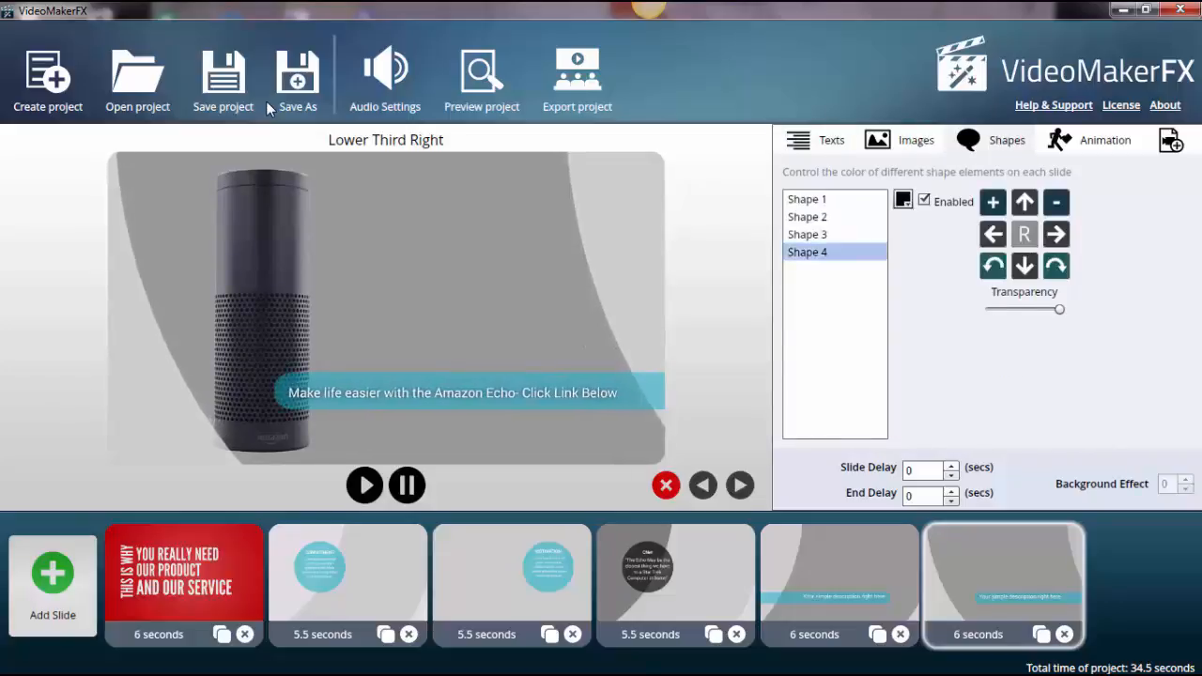
left_click(923, 201)
left_click(923, 201)
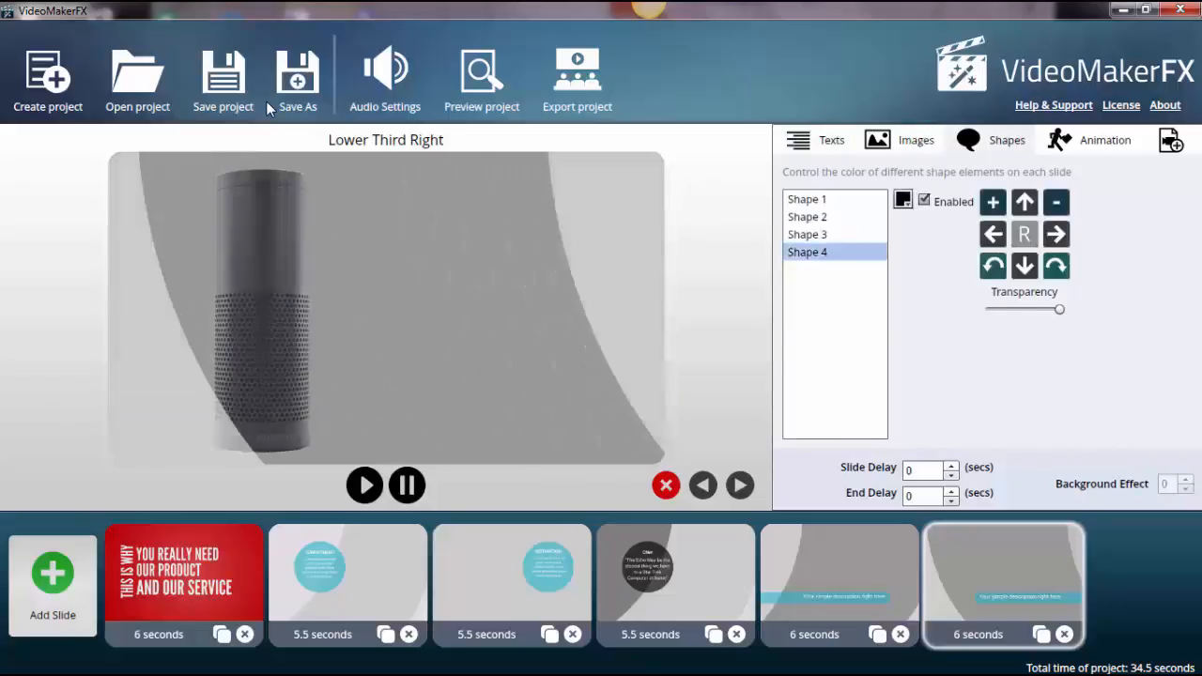
left_click(902, 199)
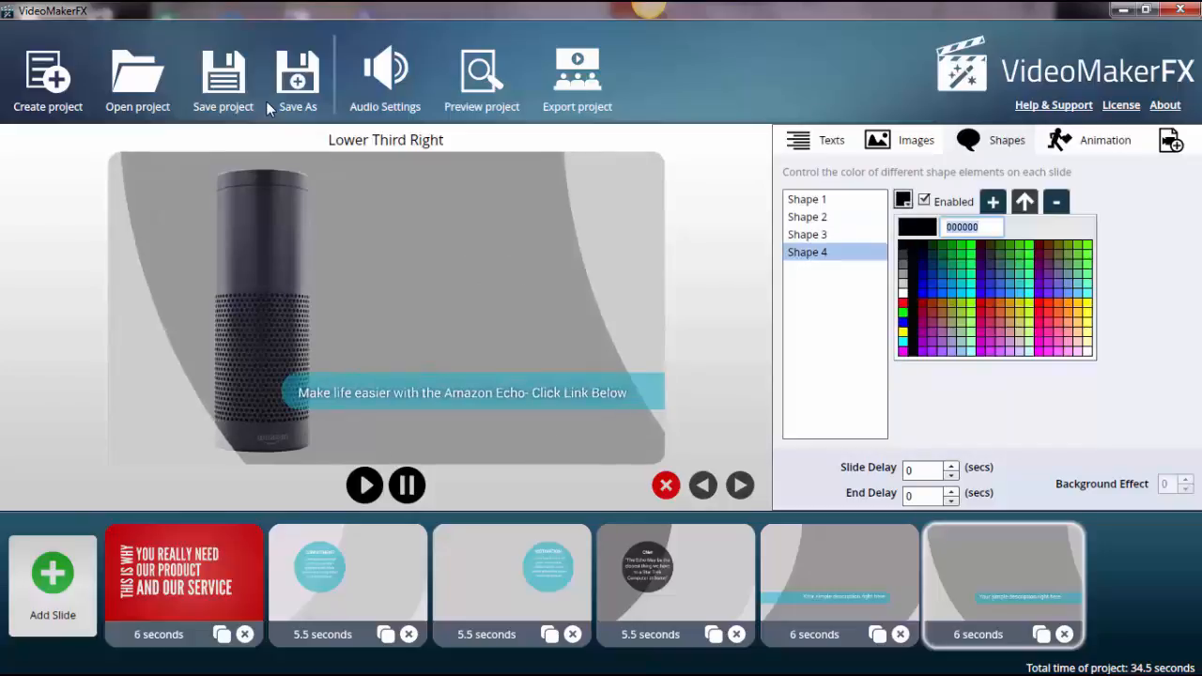
left_click(901, 254)
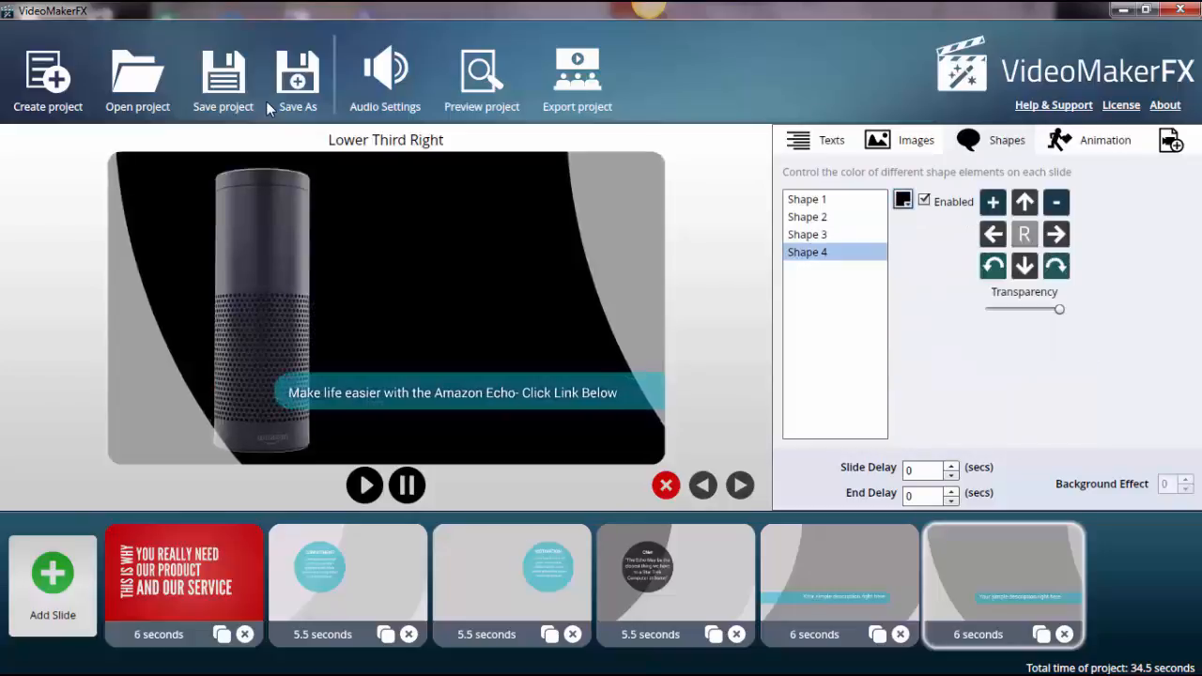
Clear the first music track in the audio settings and preview the whole project from the first slide.
left_click(183, 573)
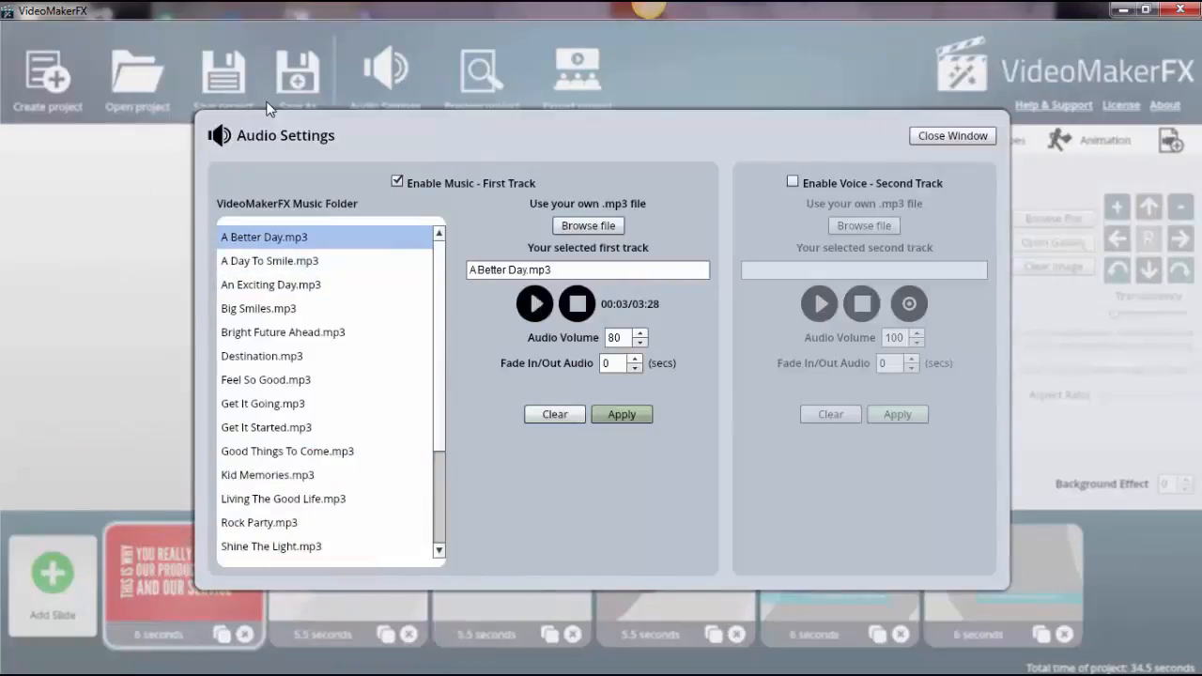
left_click(555, 414)
left_click(952, 135)
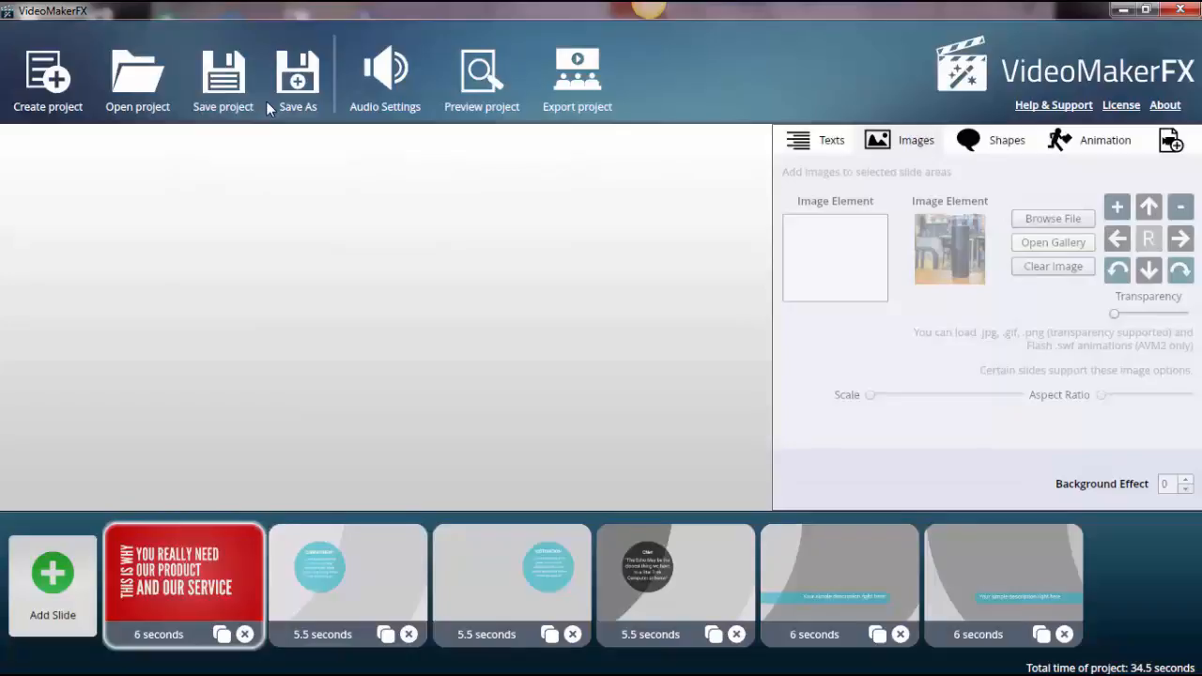
left_click(482, 80)
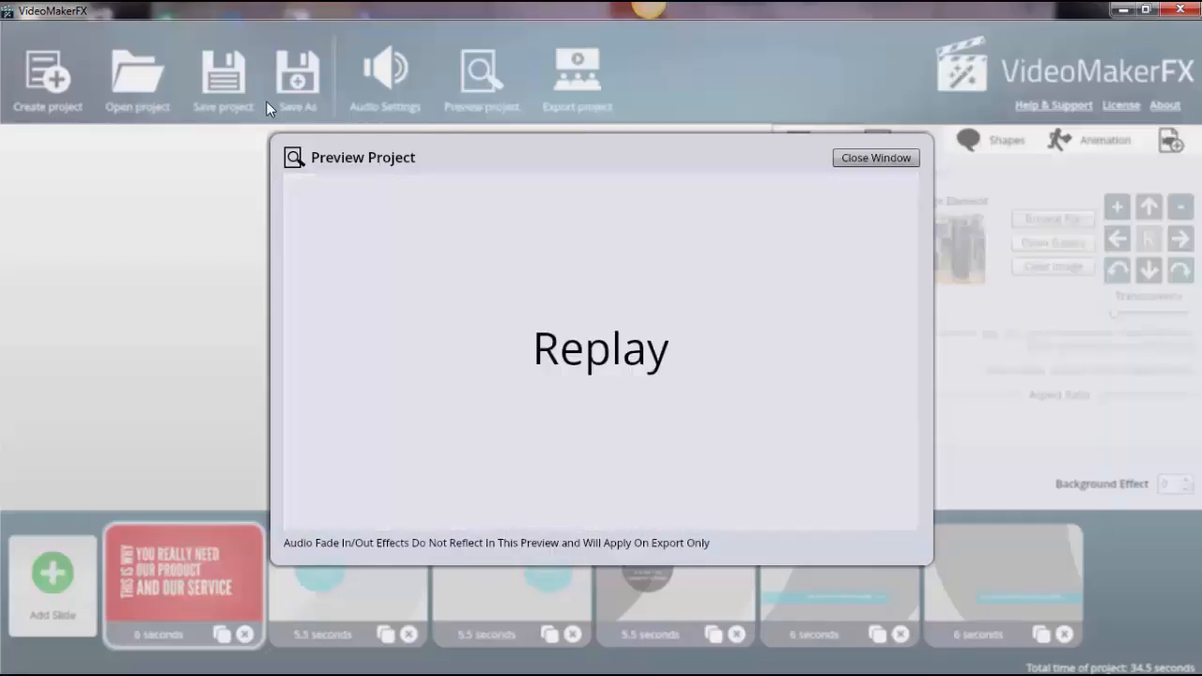
left_click(875, 158)
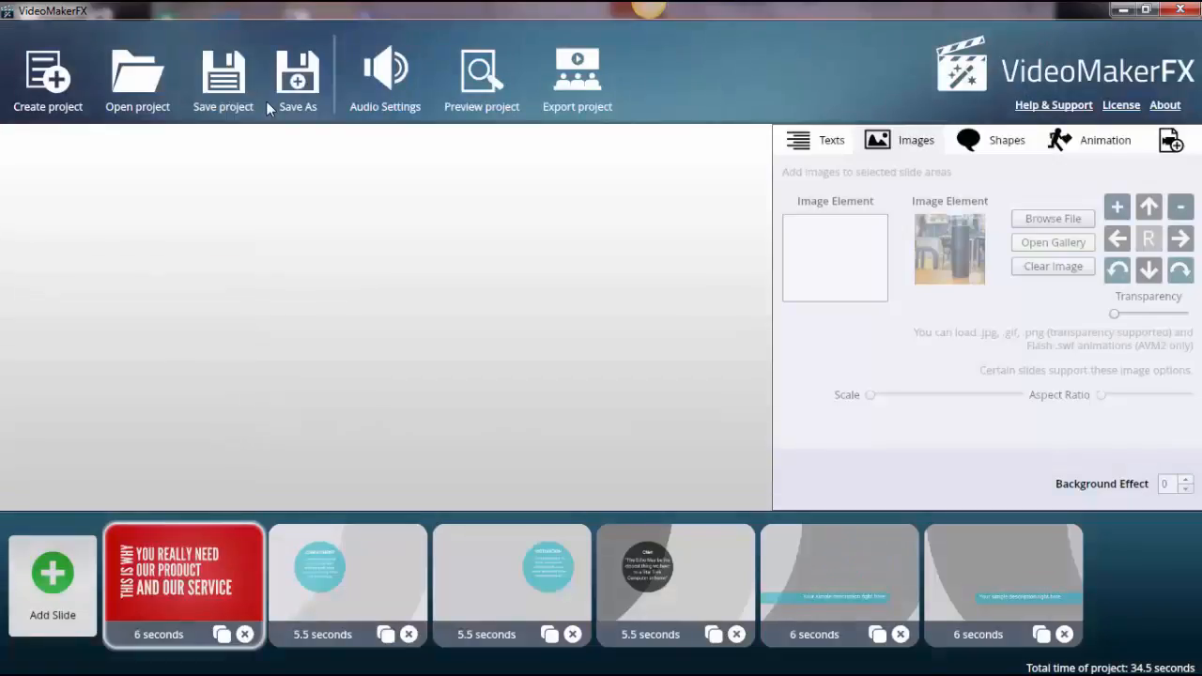
Set up the 1280 x 720 video export with Perfect quality and pick the Videos library as the location for Echo.mp4.
left_click(577, 81)
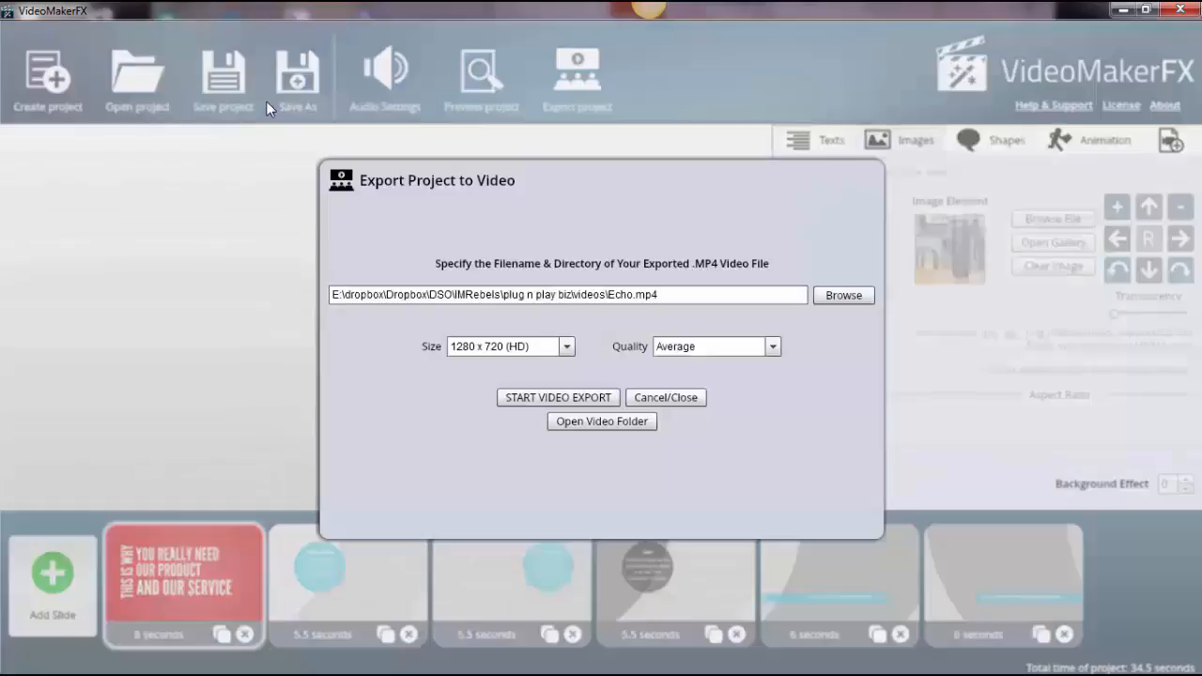
left_click(771, 346)
scroll(711, 428, "up", 3)
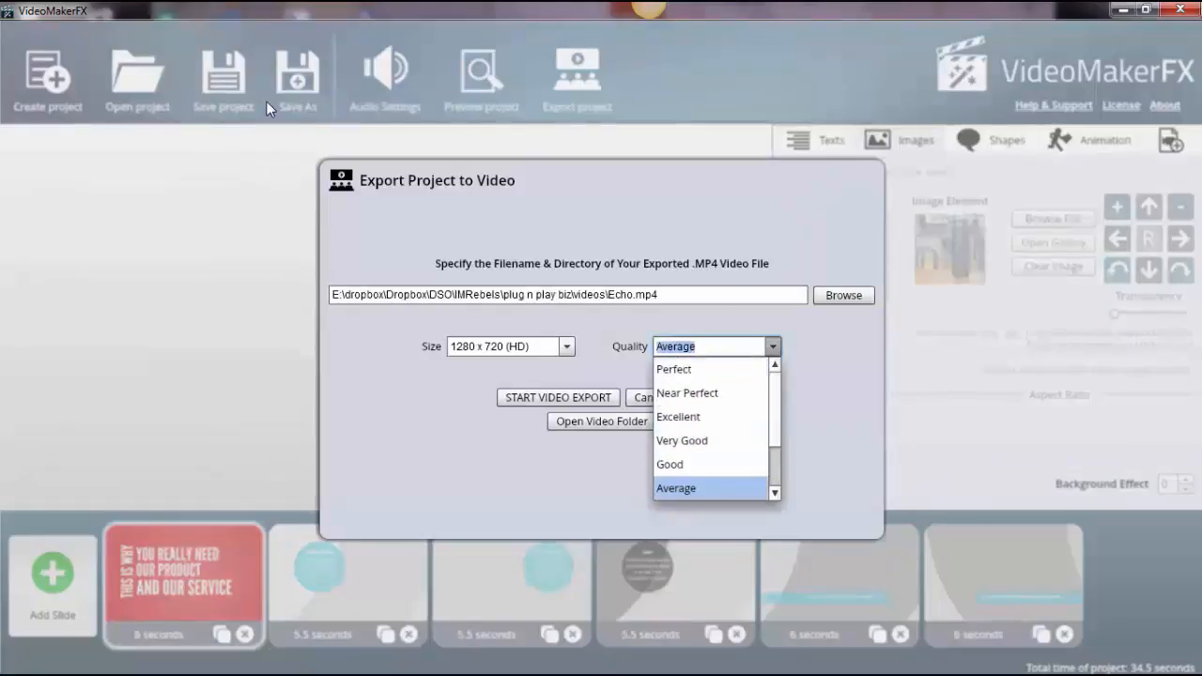
left_click(680, 369)
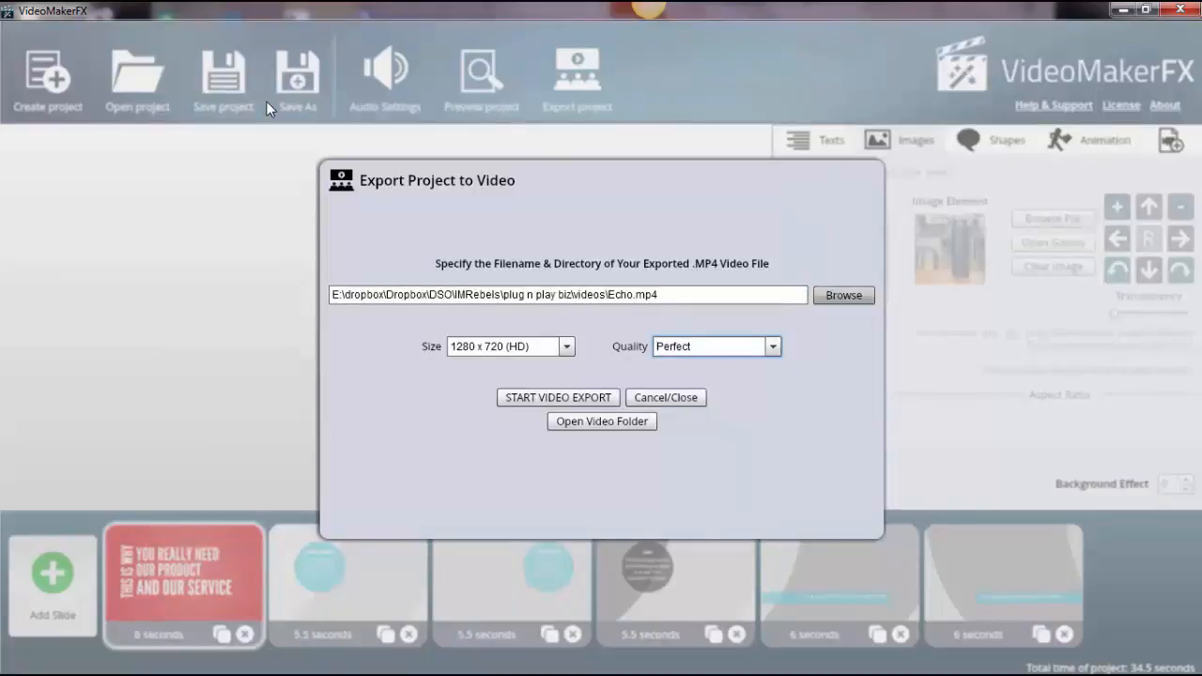
left_click(843, 295)
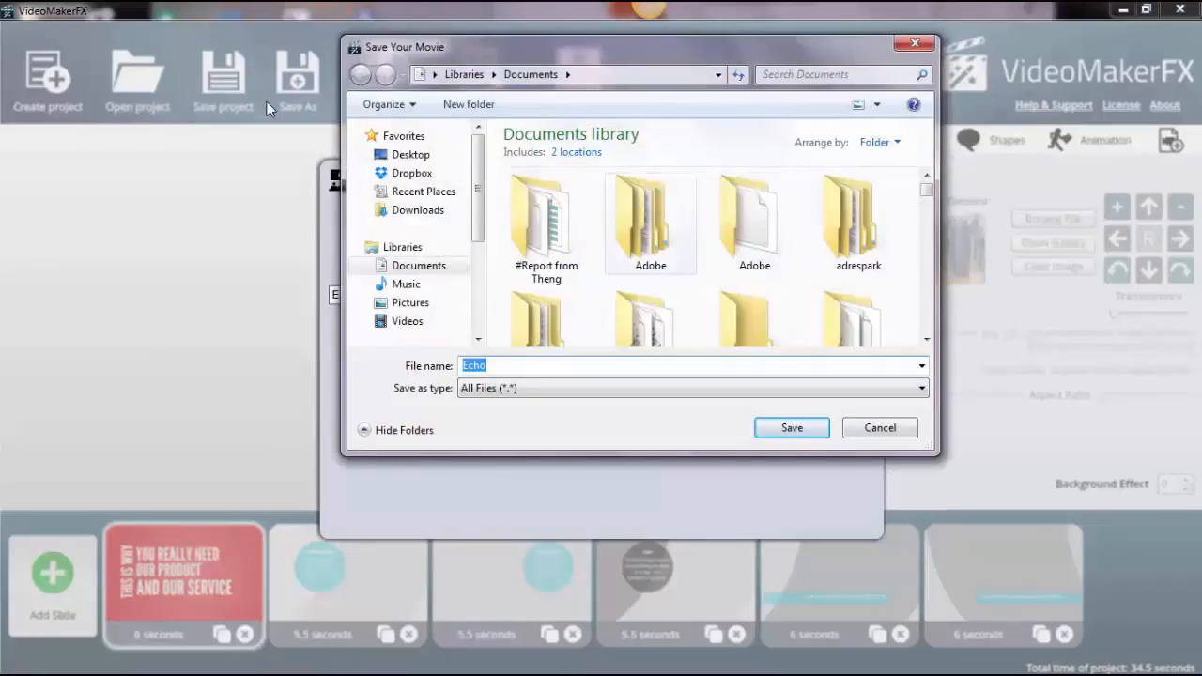
left_click(407, 321)
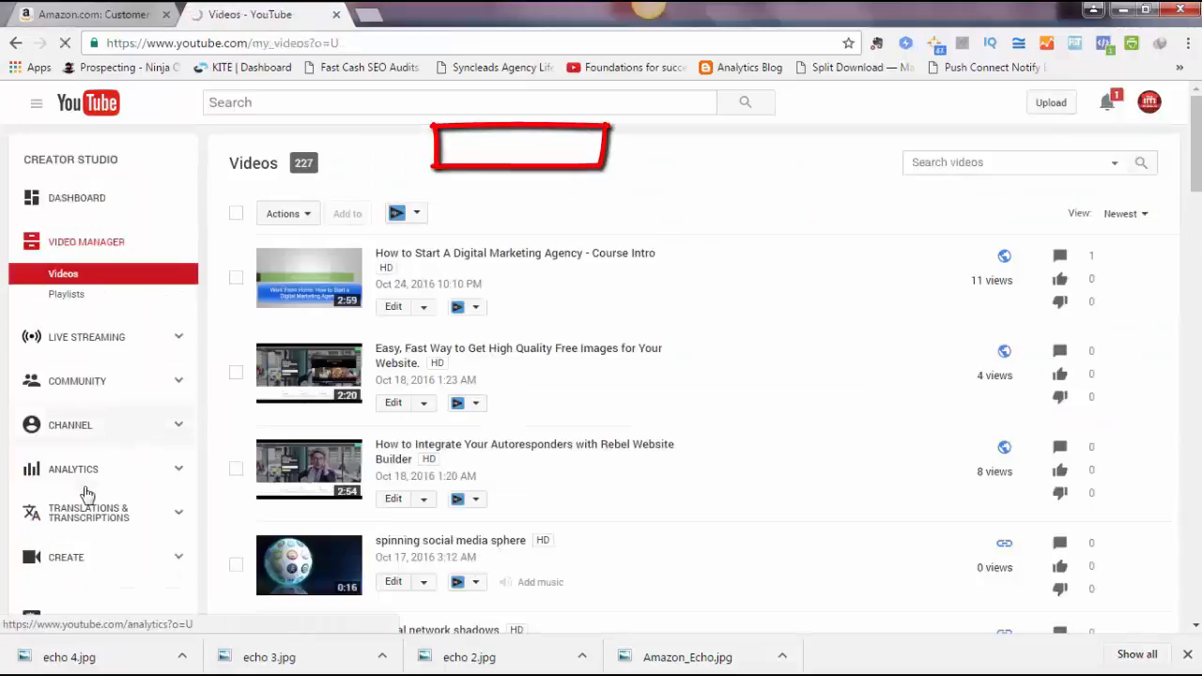
Switch to YouTube's Creator Studio, open the Audio Library and filter the free music by the Inspirational mood.
scroll(81, 497, "down", 1)
left_click(82, 480)
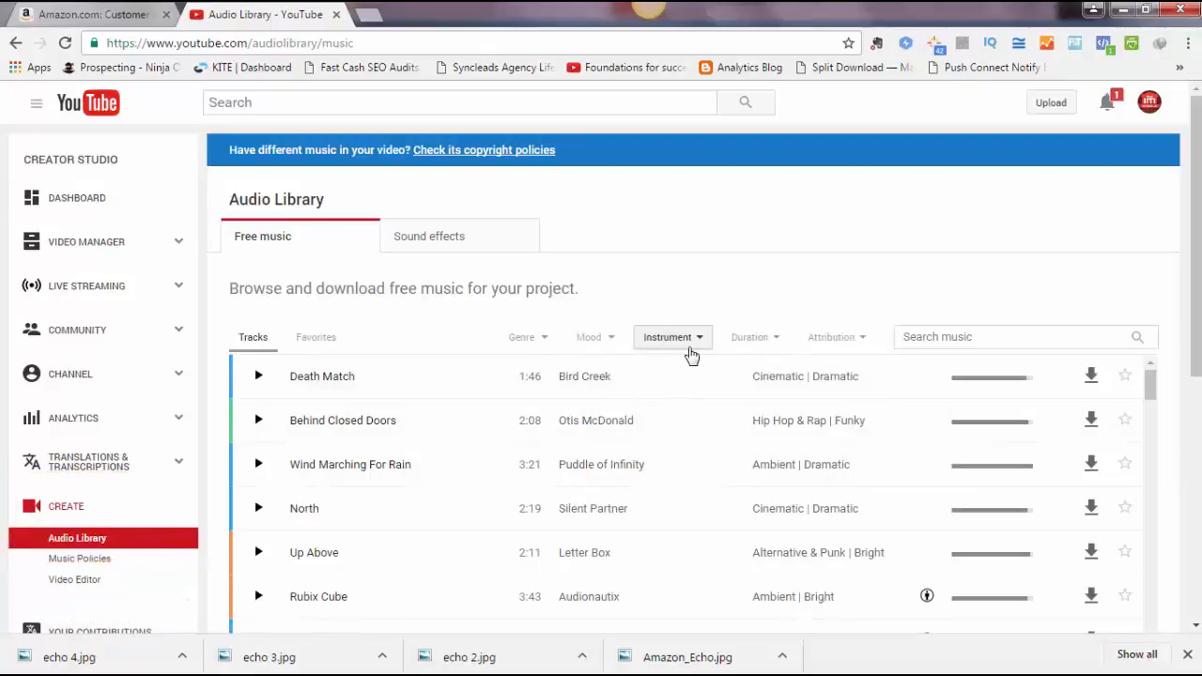
left_click(608, 343)
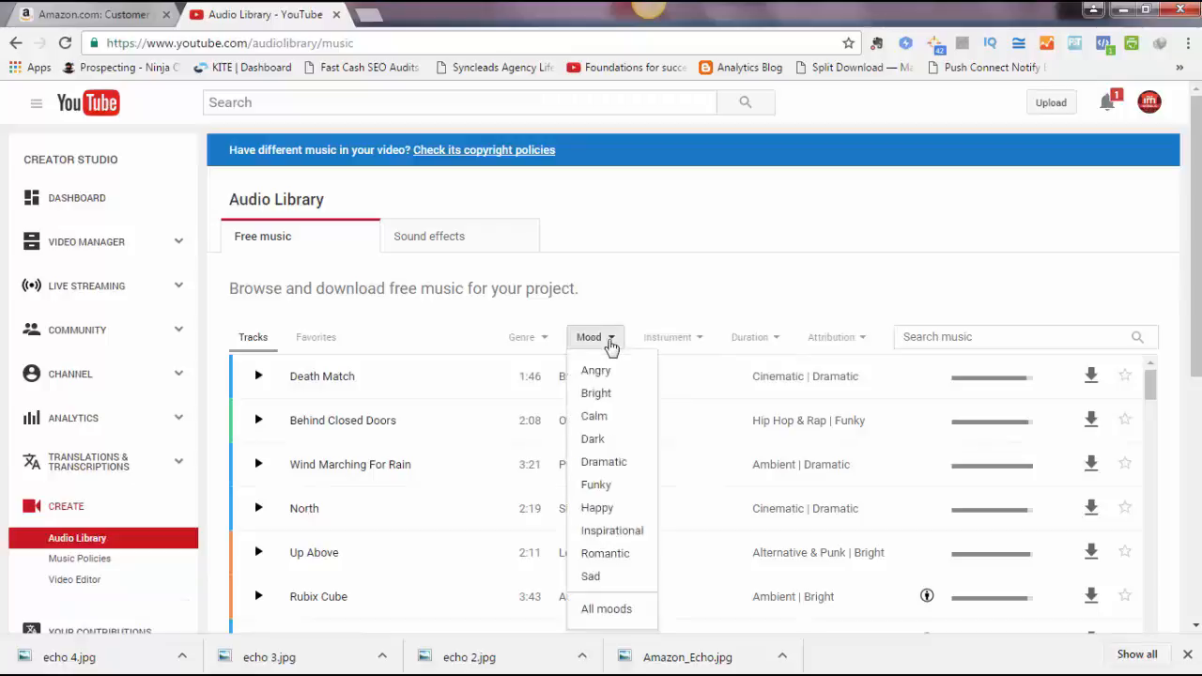
left_click(627, 530)
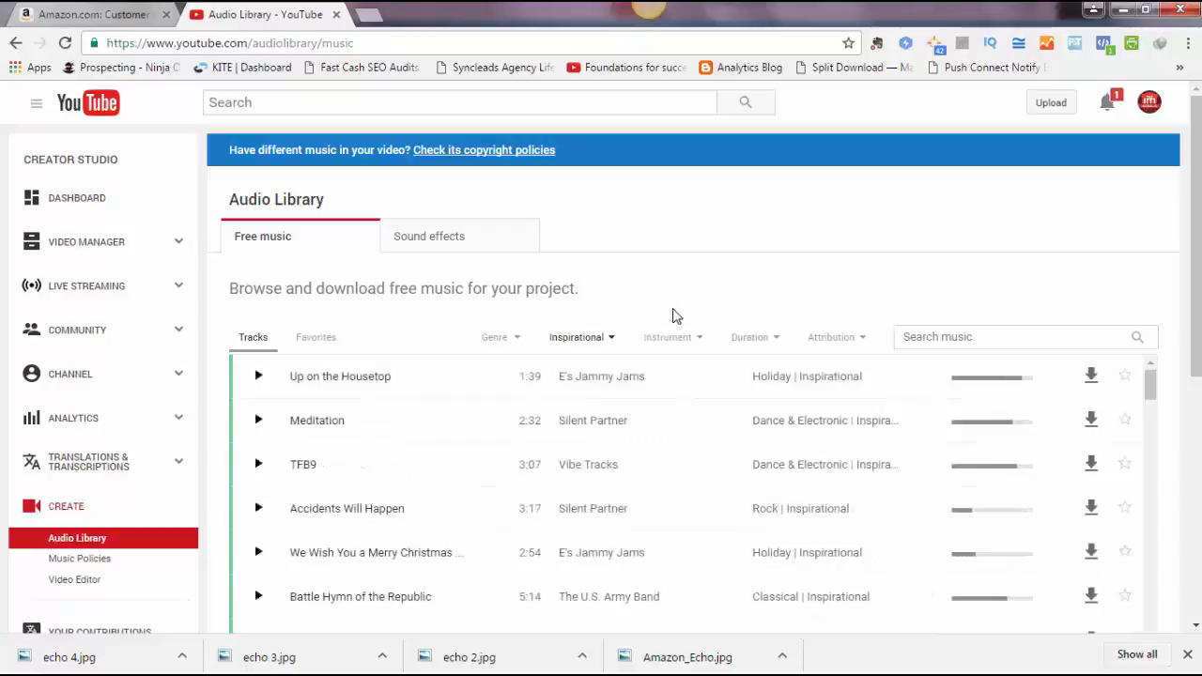
Listen to the inspirational tracks Up on the Housetop, TFB9 and Bright Future and check their usage terms.
left_click(258, 377)
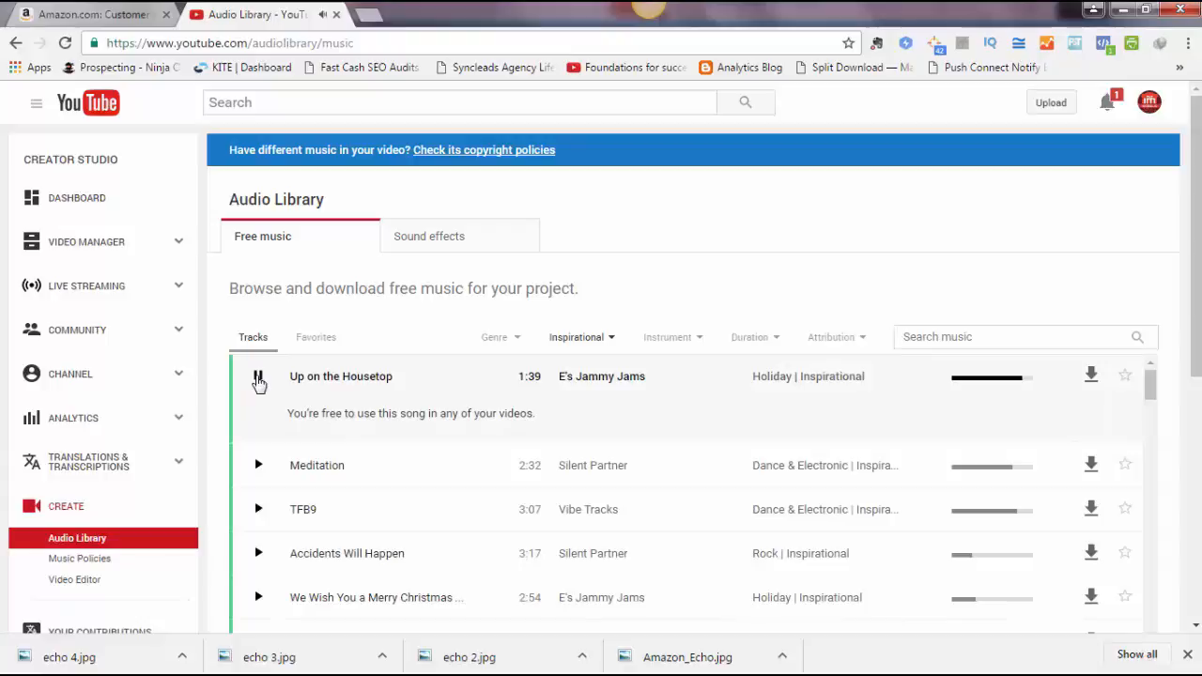
scroll(357, 417, "down", 2)
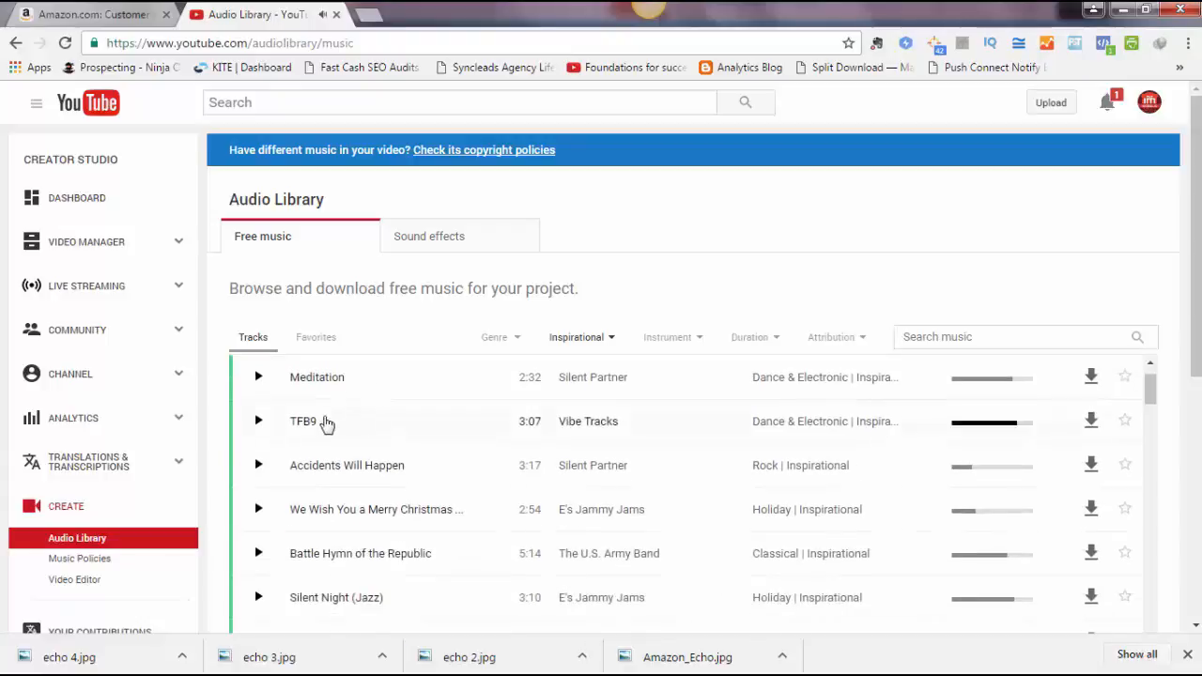
left_click(260, 422)
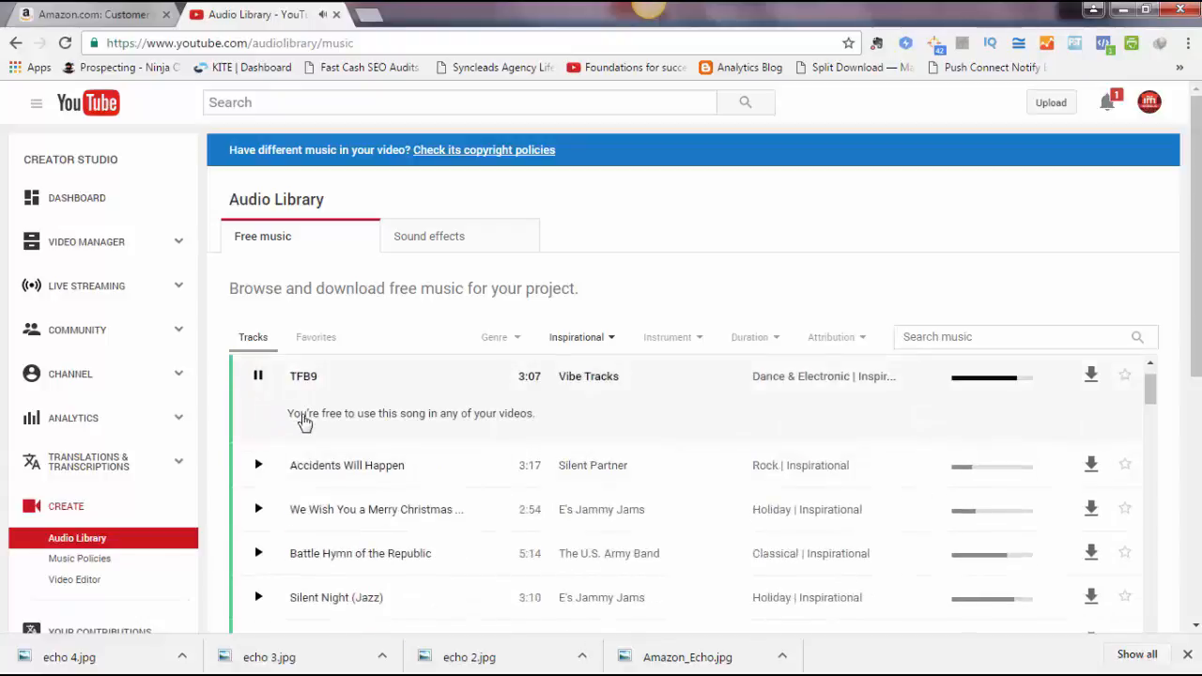
scroll(263, 425, "up", 2)
scroll(416, 473, "down", 4)
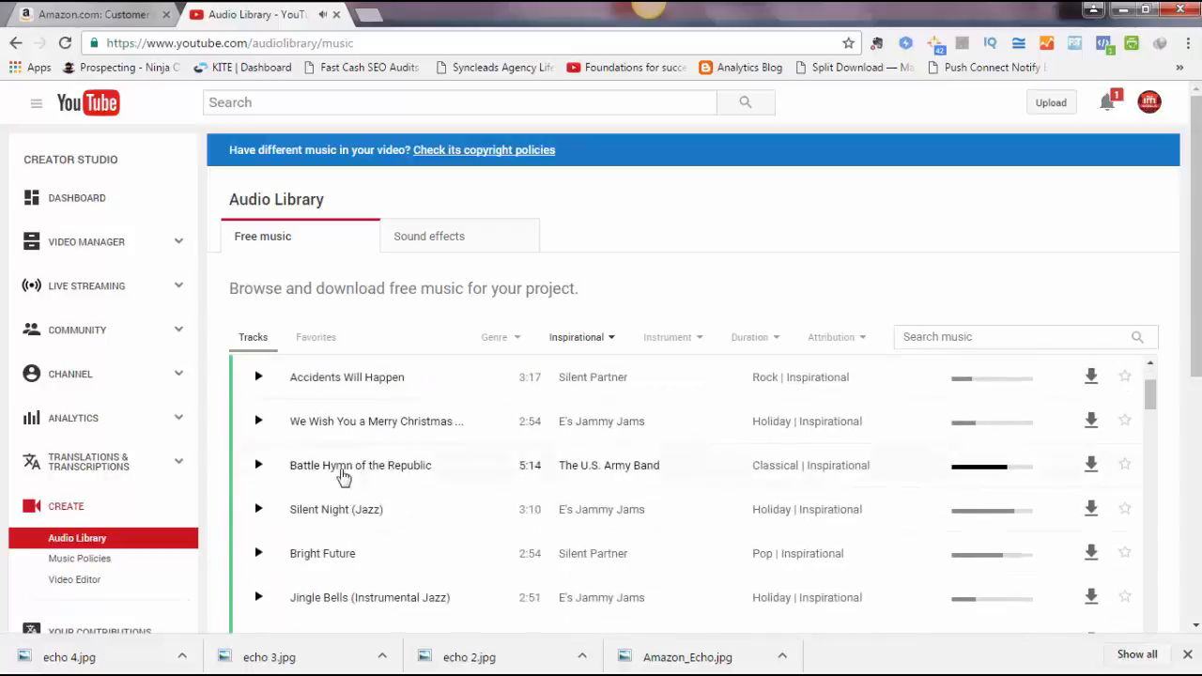
scroll(309, 507, "down", 2)
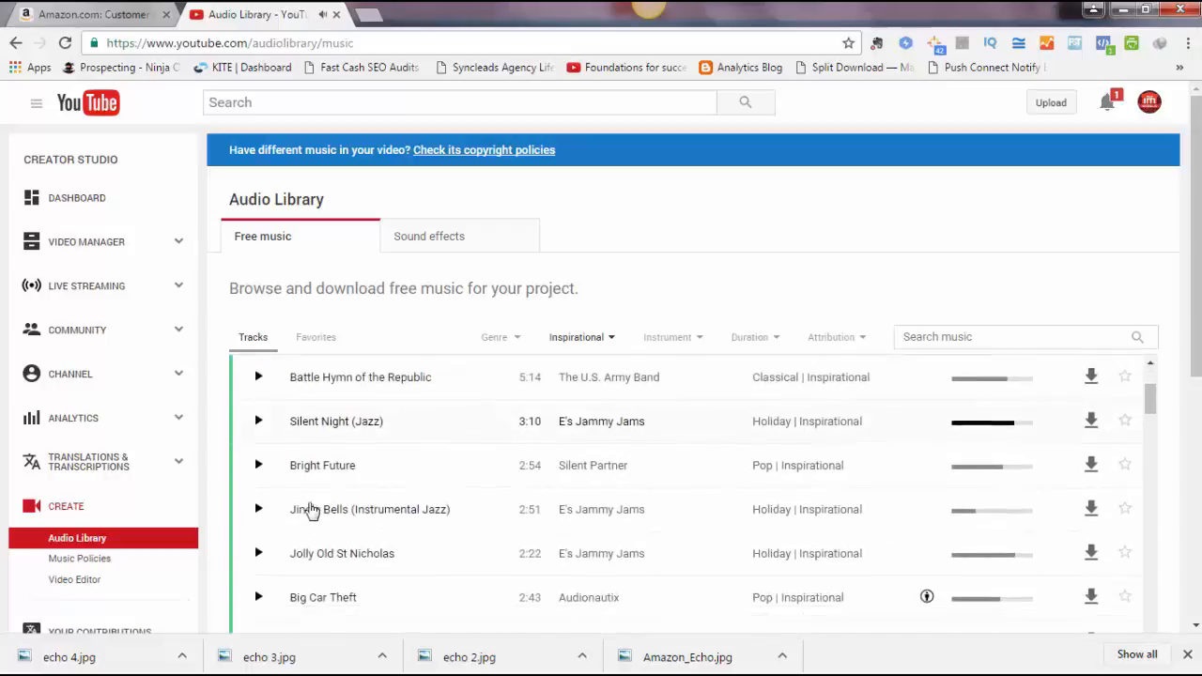
scroll(259, 470, "down", 1)
left_click(259, 467)
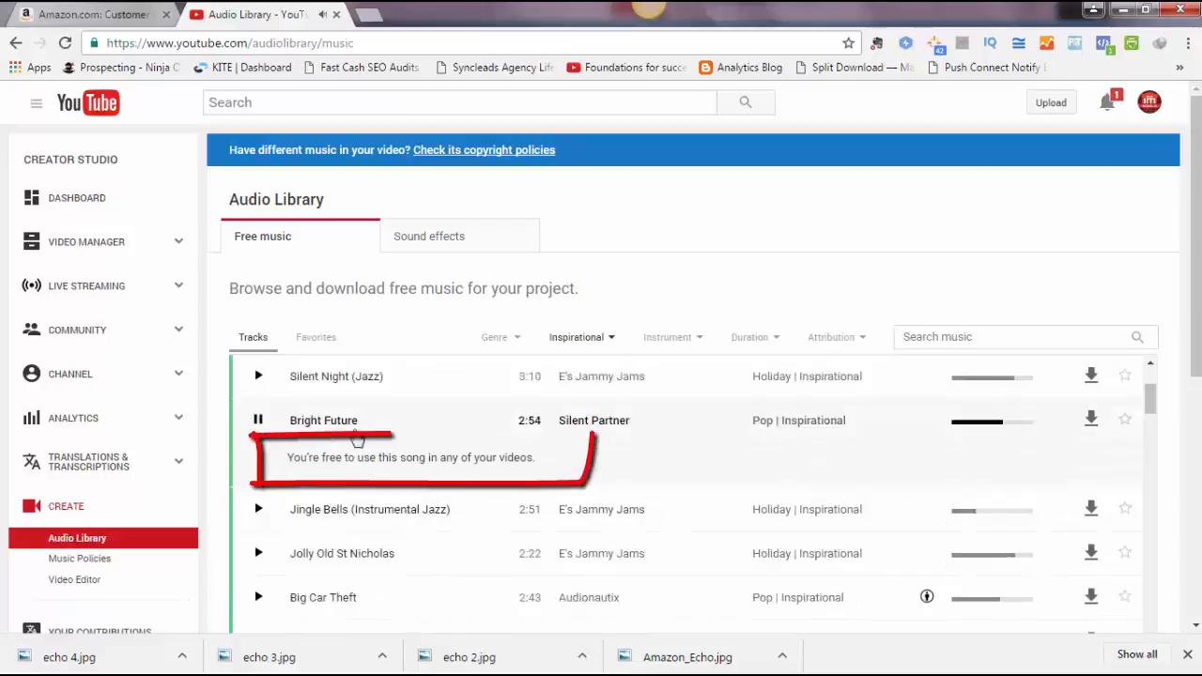
scroll(370, 443, "up", 2)
left_click(260, 510)
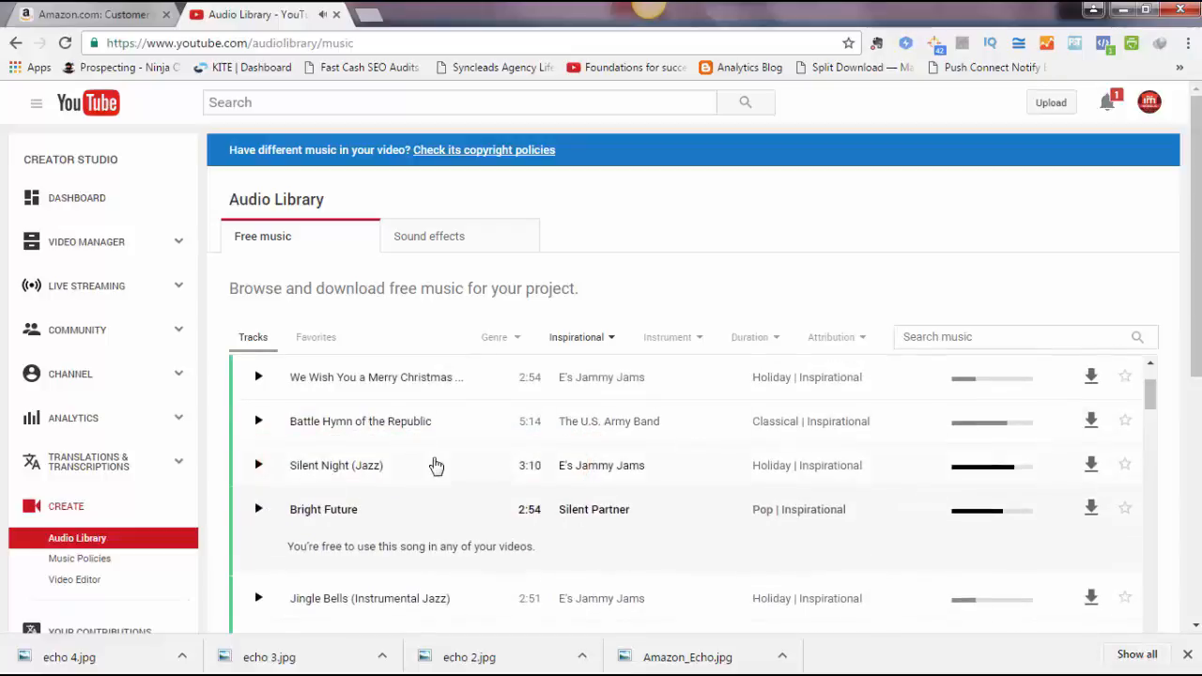
scroll(436, 467, "up", 4)
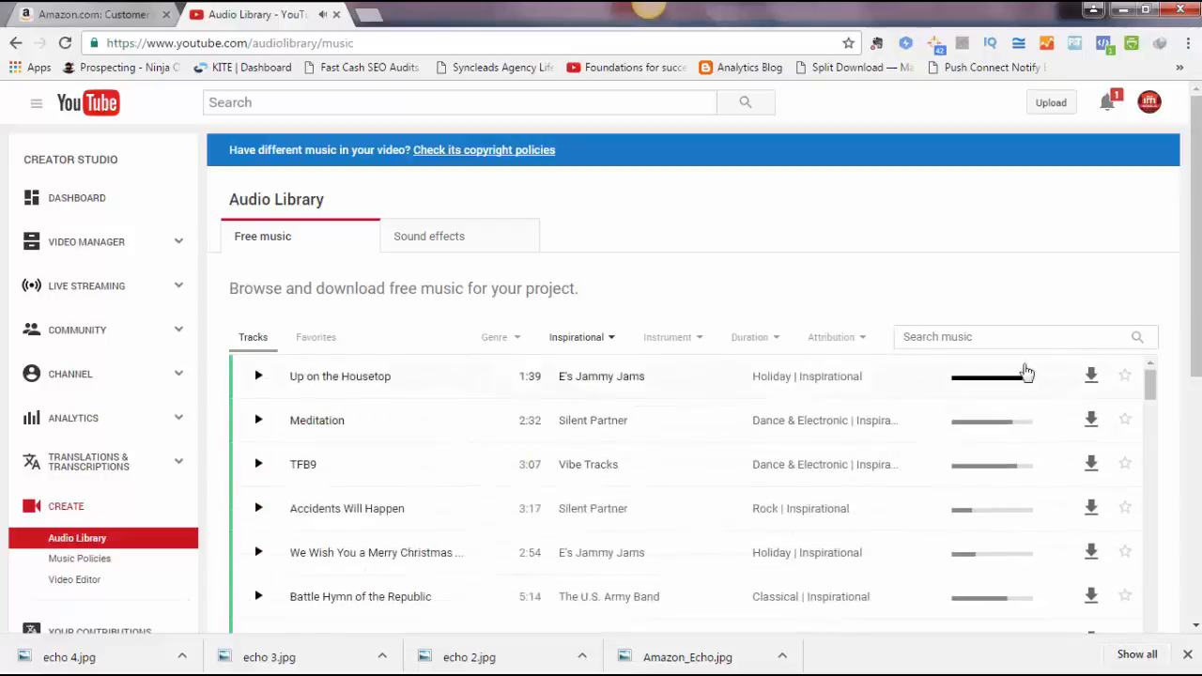
Download the track Up on the Housetop to Downloads\Music and open the folder containing the file.
left_click(1090, 376)
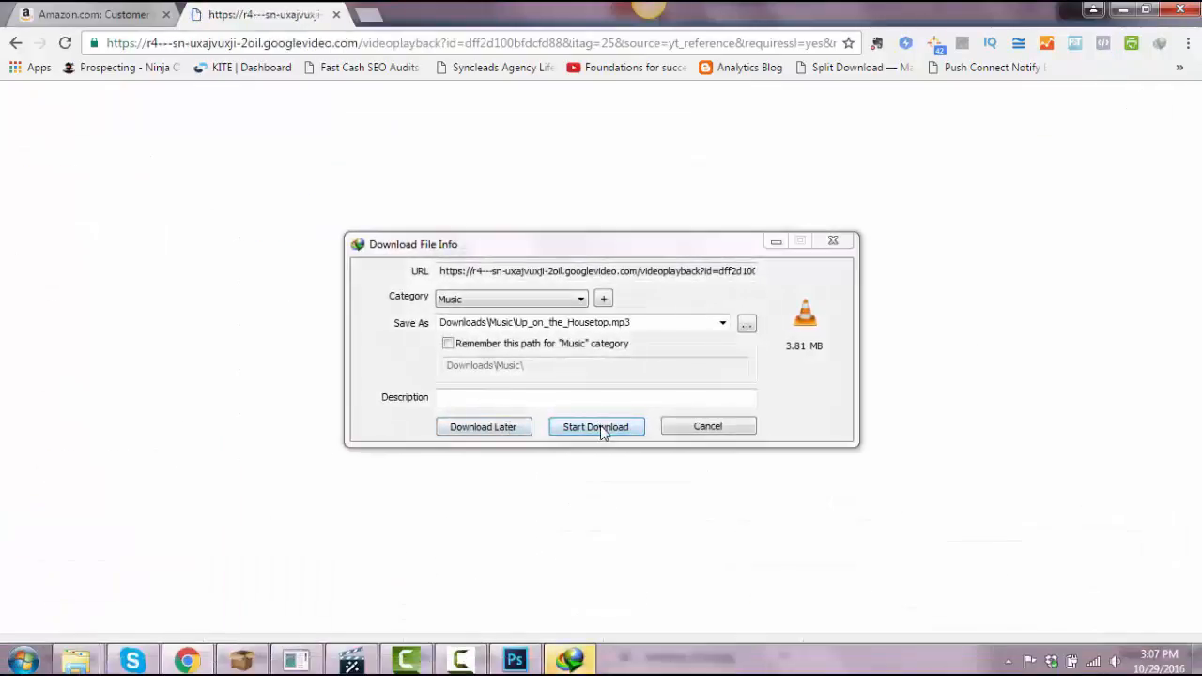
left_click(600, 427)
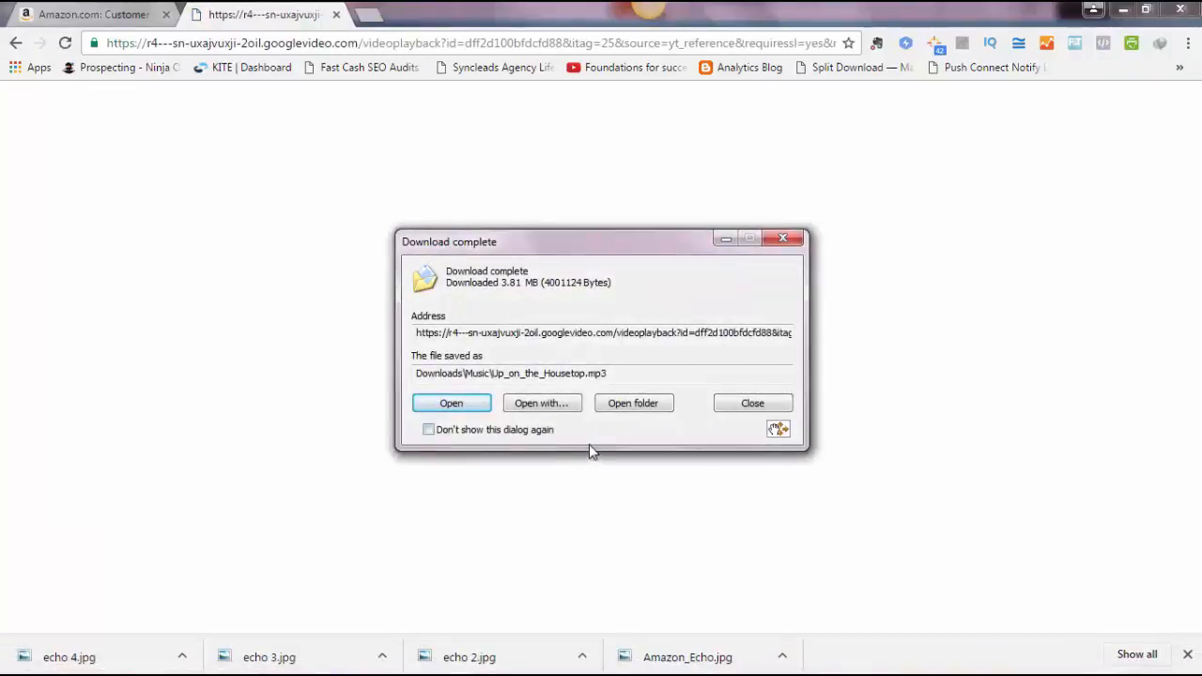
left_click(619, 405)
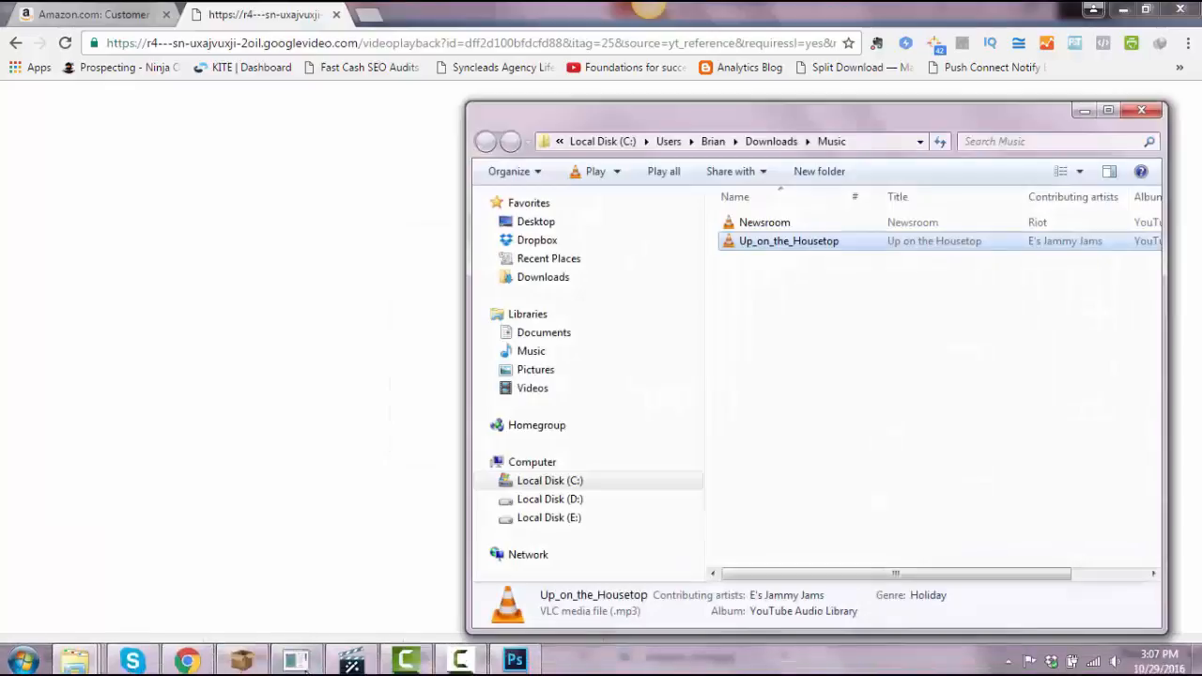
Switch to Camtasia Studio and import Up_on_the_Housetop from the download folder into the project's media.
left_click(405, 660)
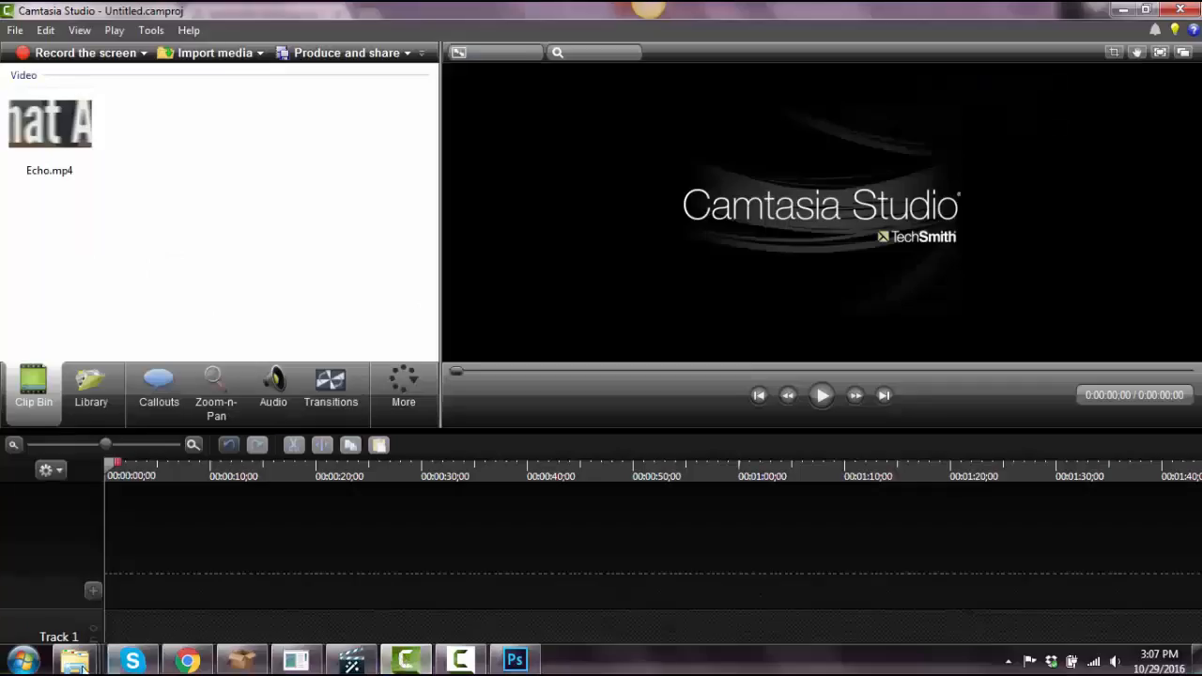
mouse_move(83, 665)
left_click(478, 579)
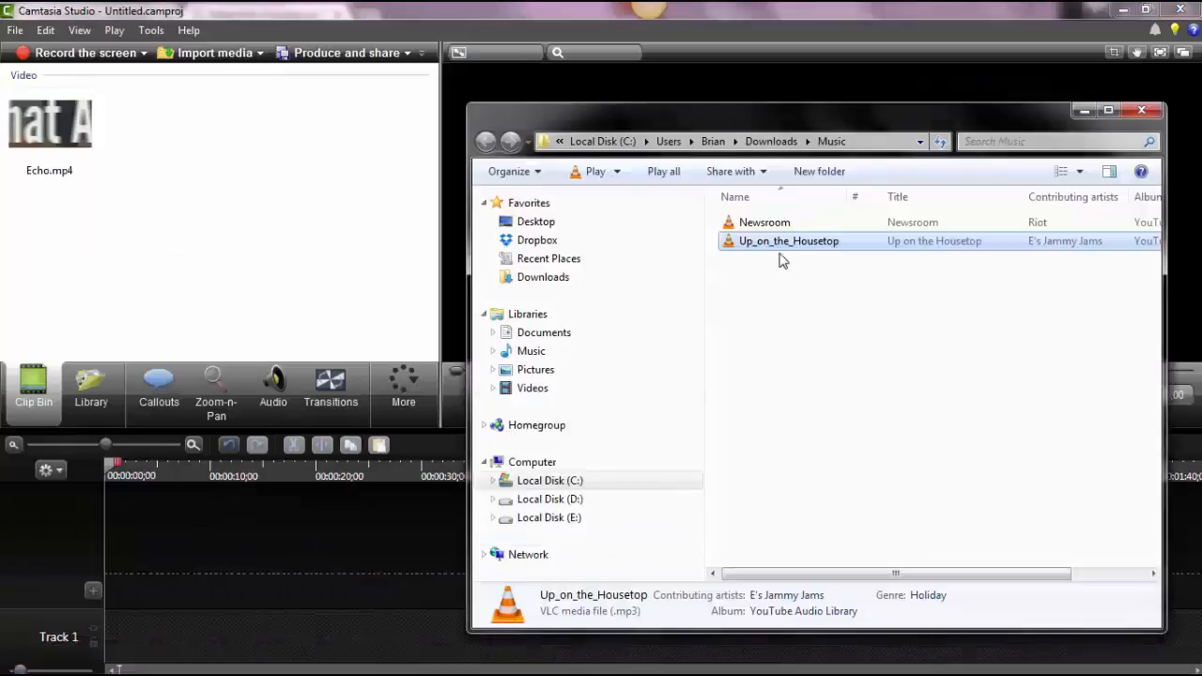
left_click_drag(800, 246, 295, 278)
left_click(1083, 110)
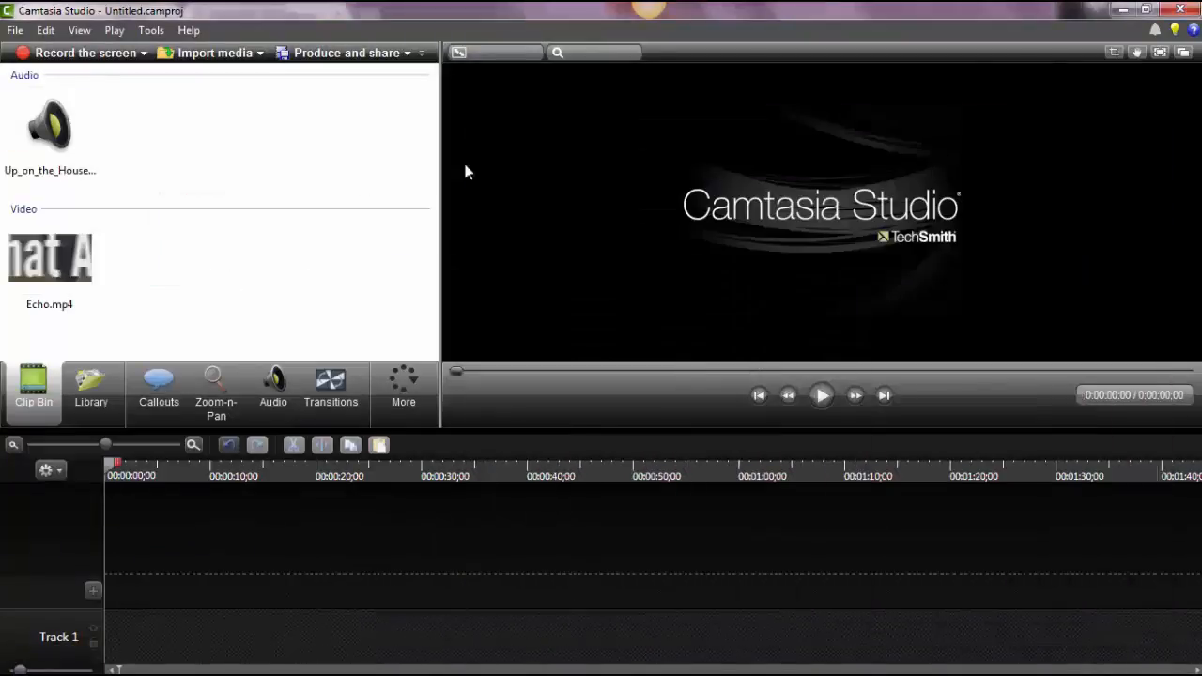
Place Echo.mp4 on Track 1 and Up_on_the_Housetop.mp3 on Track 2, both from time zero, and lower the music's volume.
left_click_drag(84, 267, 219, 638)
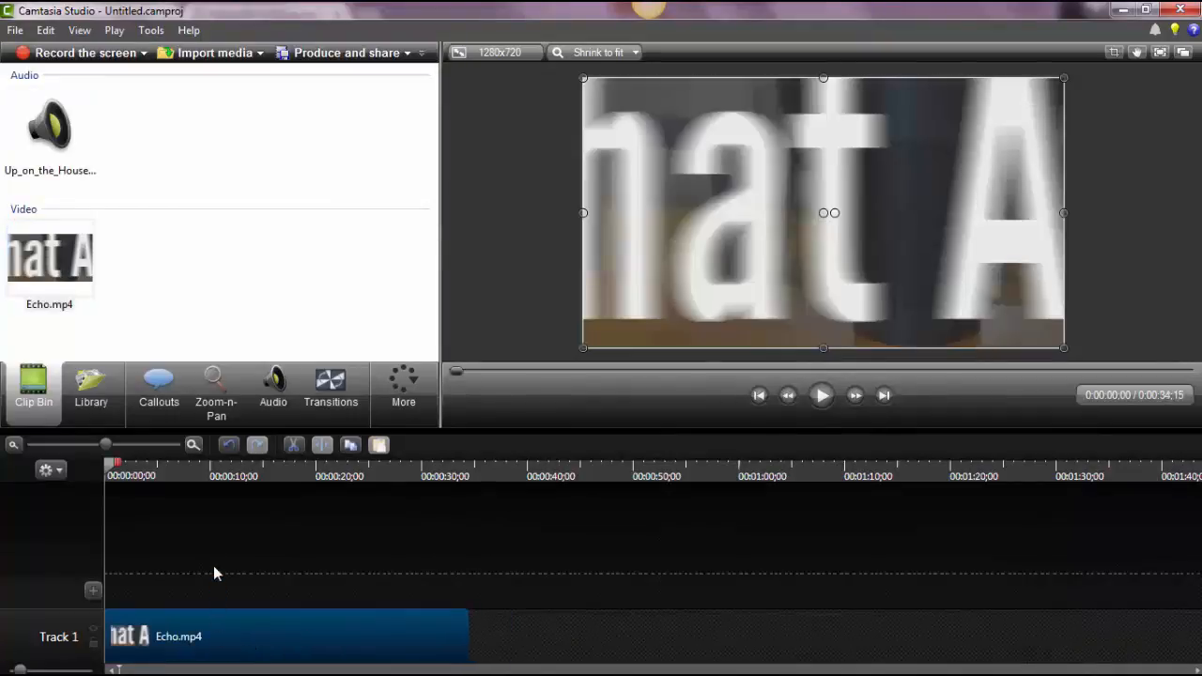
left_click_drag(52, 127, 150, 598)
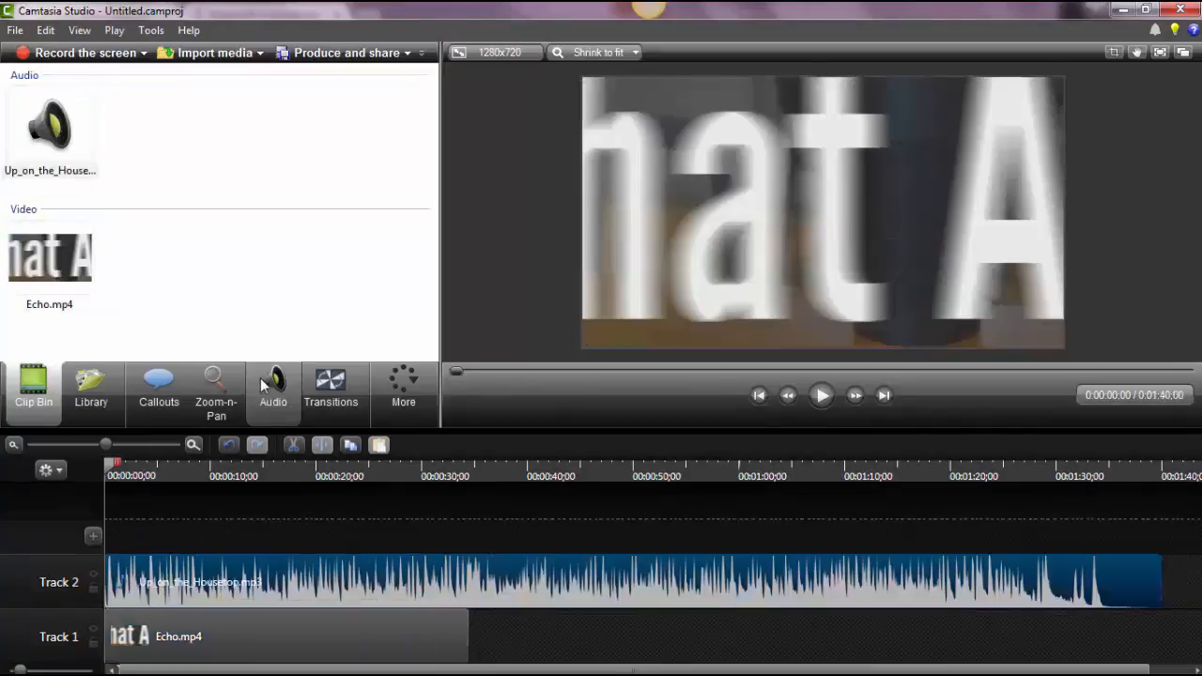
left_click(262, 377)
left_click(111, 281)
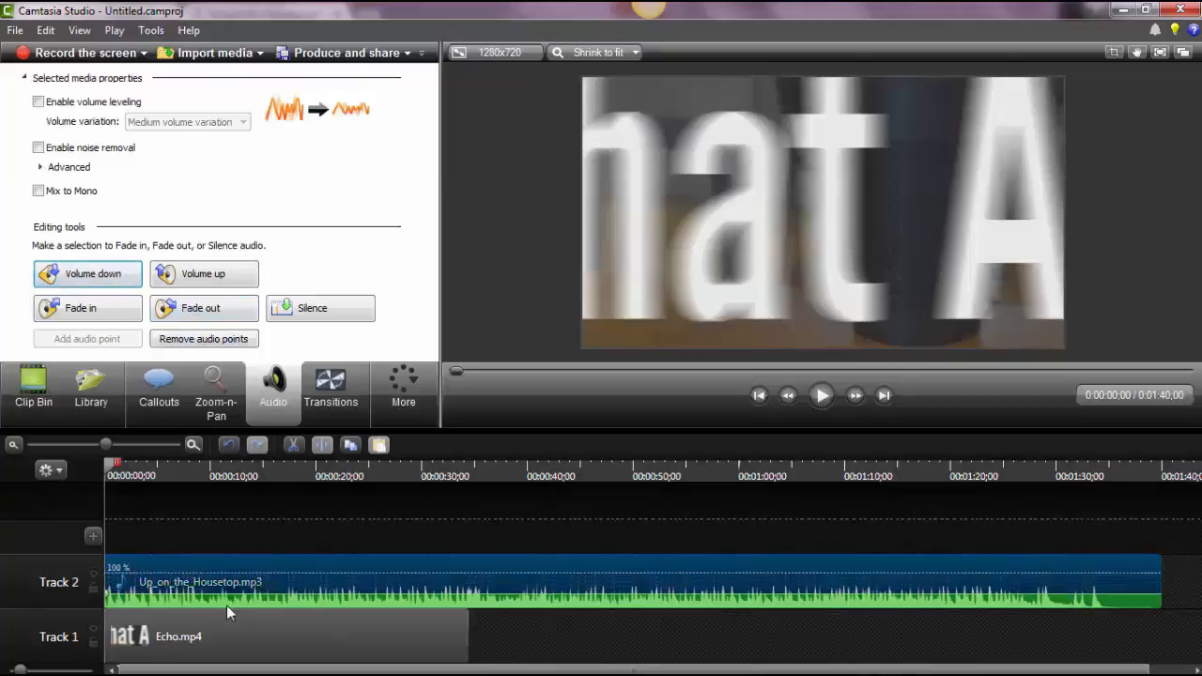
Trim the end of the music on Track 2 to match the end of Echo.mp4 and fade it out.
left_click_drag(264, 669, 306, 669)
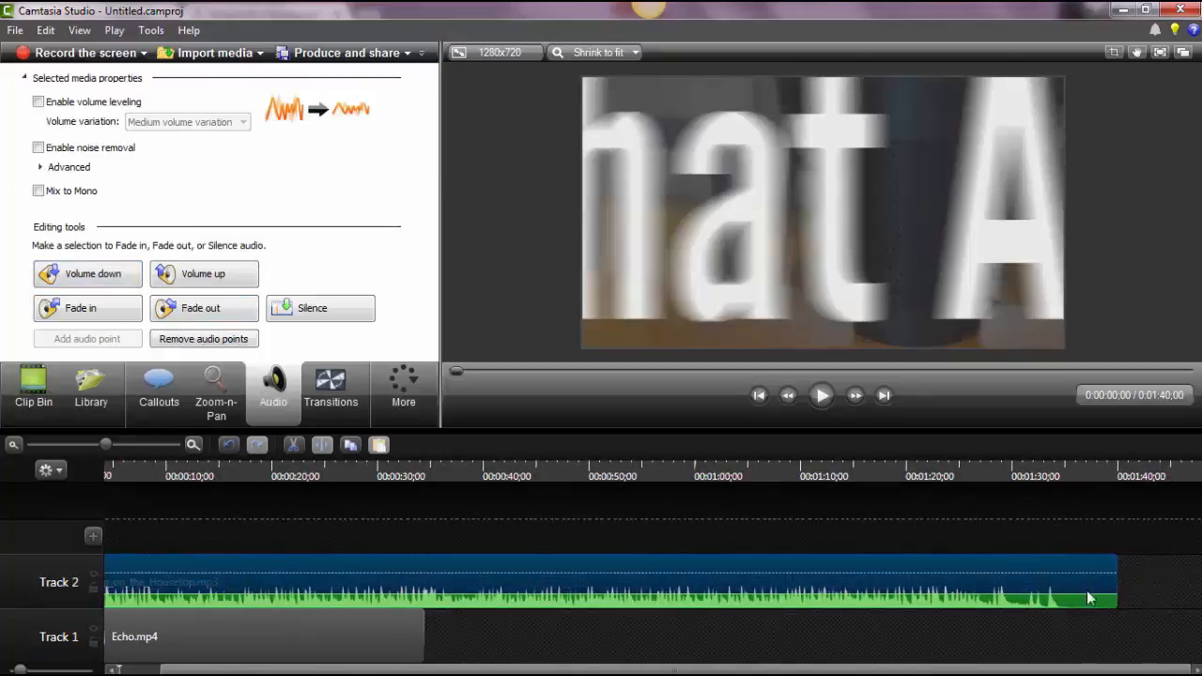
left_click_drag(1116, 582, 424, 580)
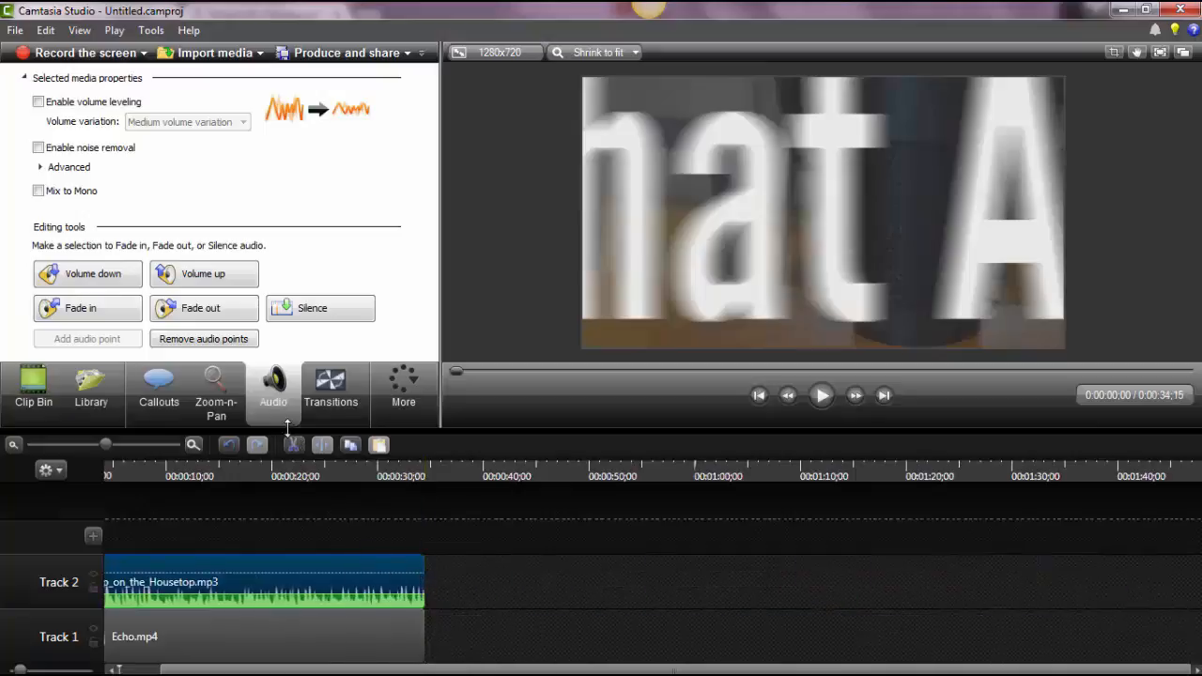
left_click(233, 318)
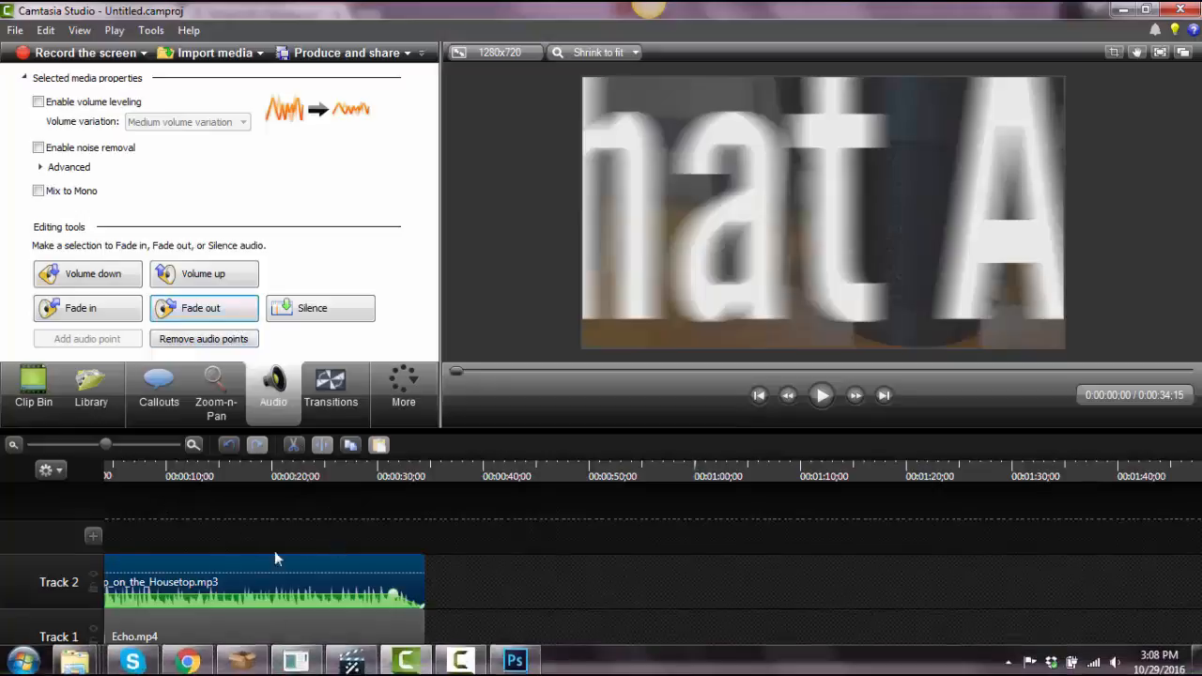
left_click_drag(288, 670, 178, 670)
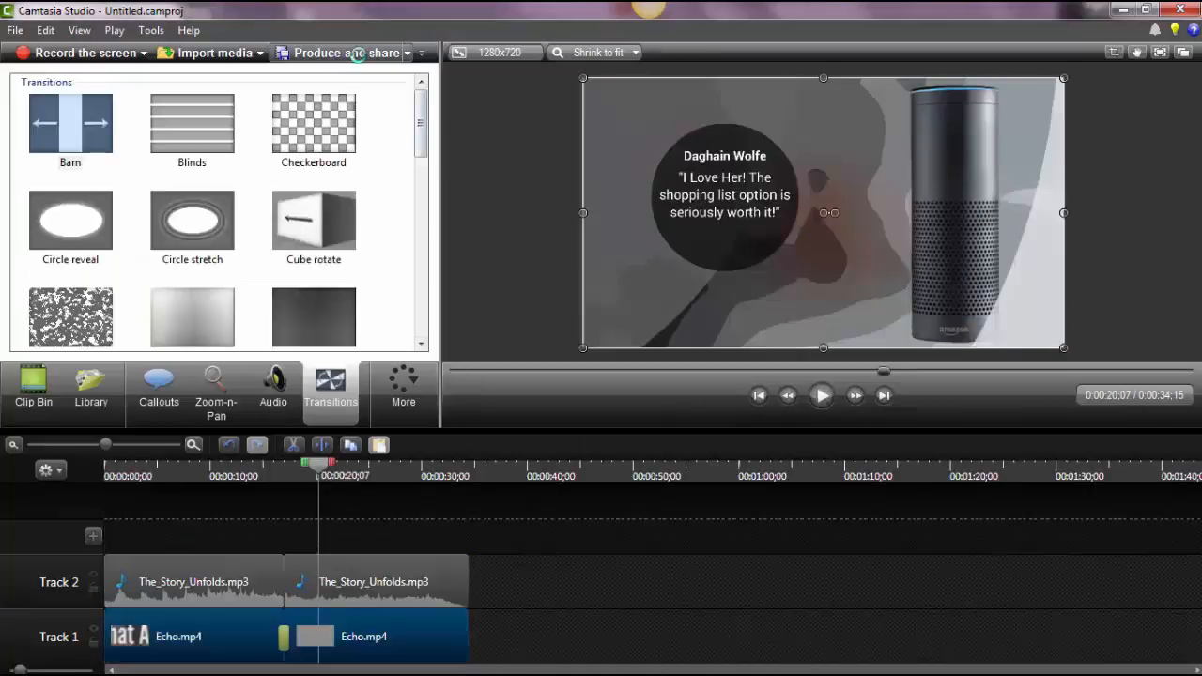
Start producing the project with the MP4 only (up to 1080p) preset and continue to the save settings.
left_click(356, 53)
left_click(777, 192)
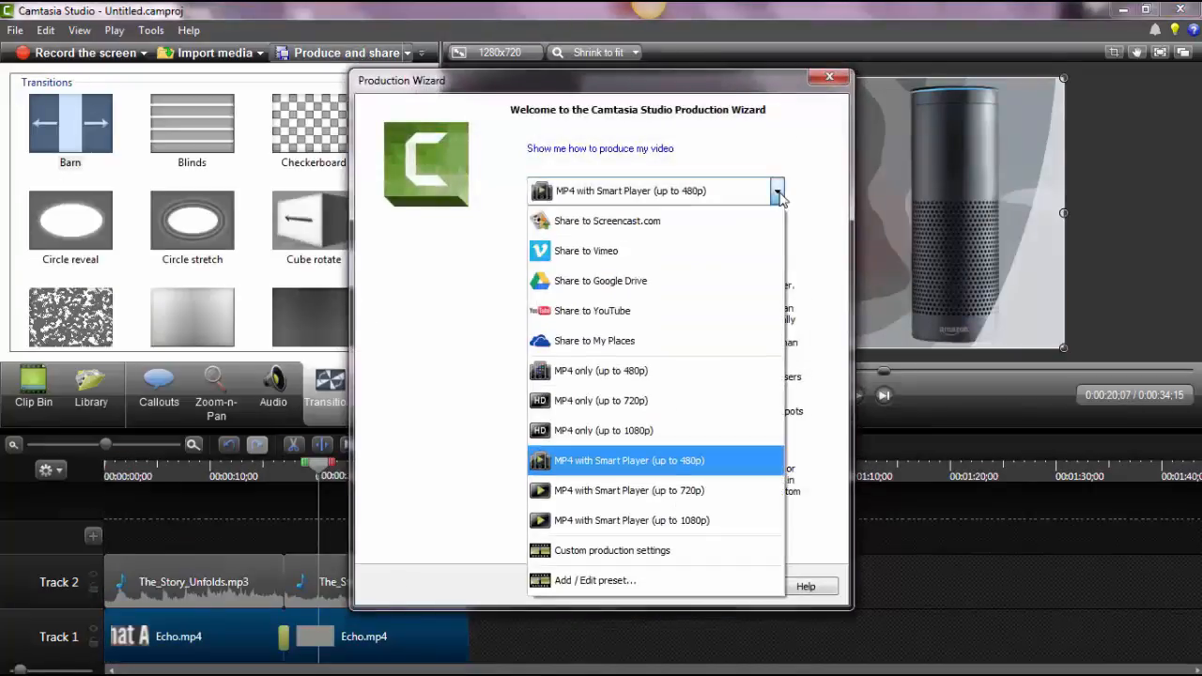
left_click(684, 430)
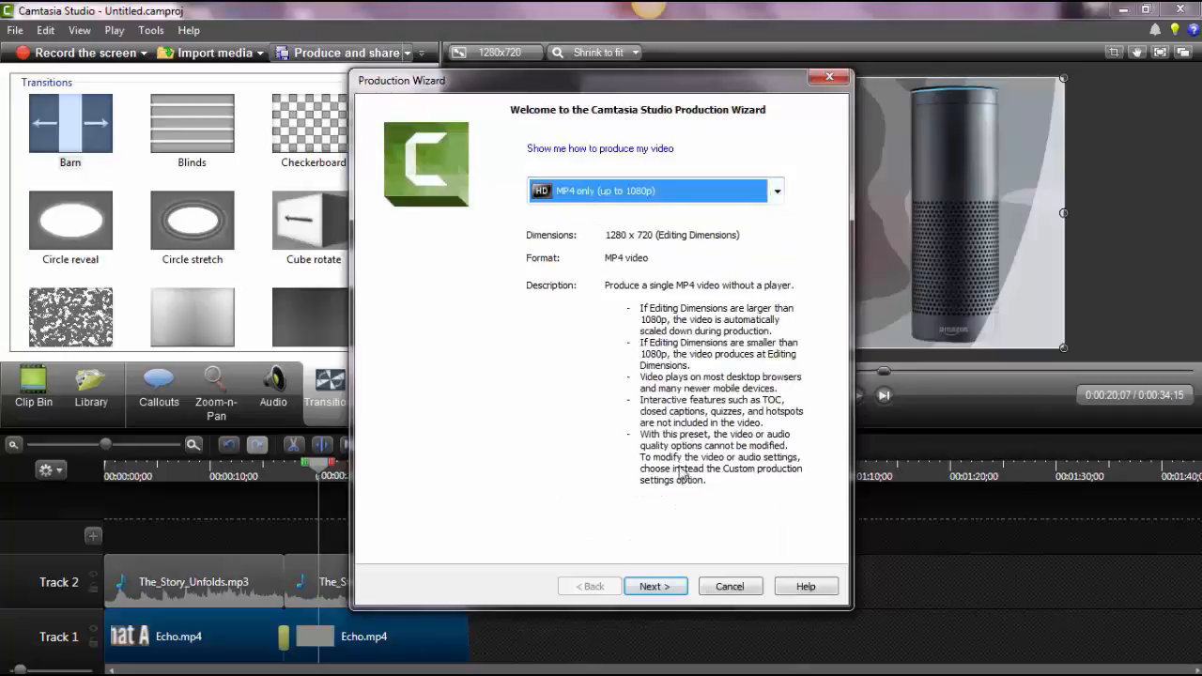
left_click(654, 587)
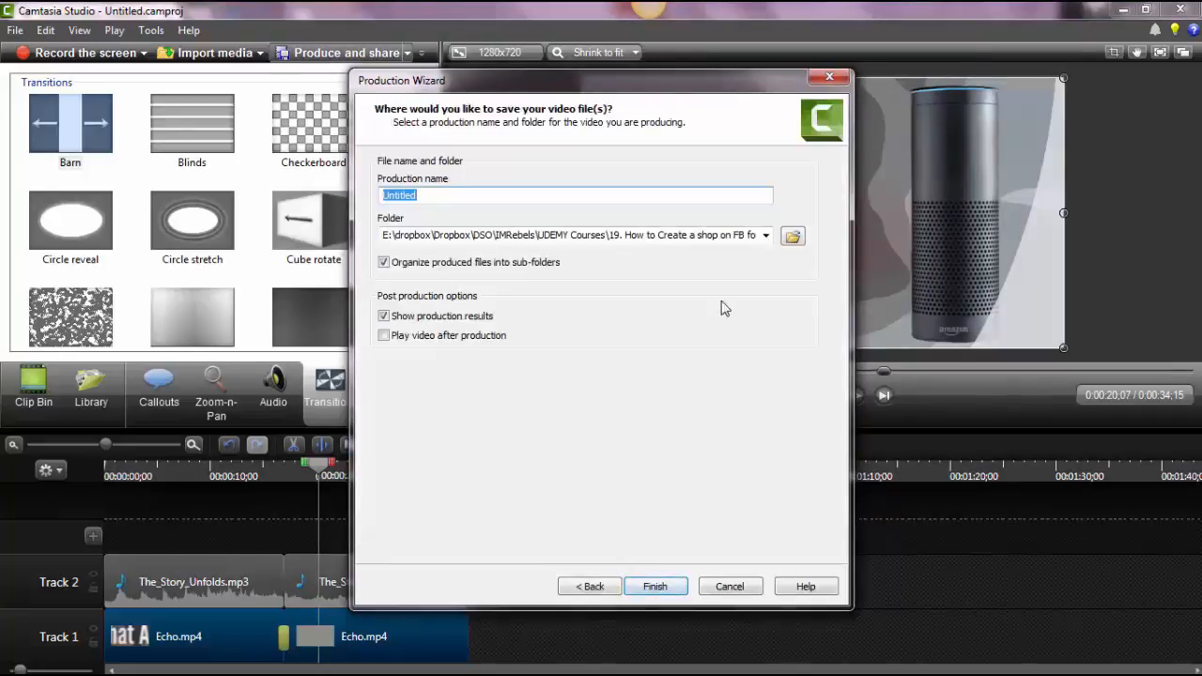
Name the production echo with sound, save it in the demo video folder of the Videos library, and render it.
left_click(792, 237)
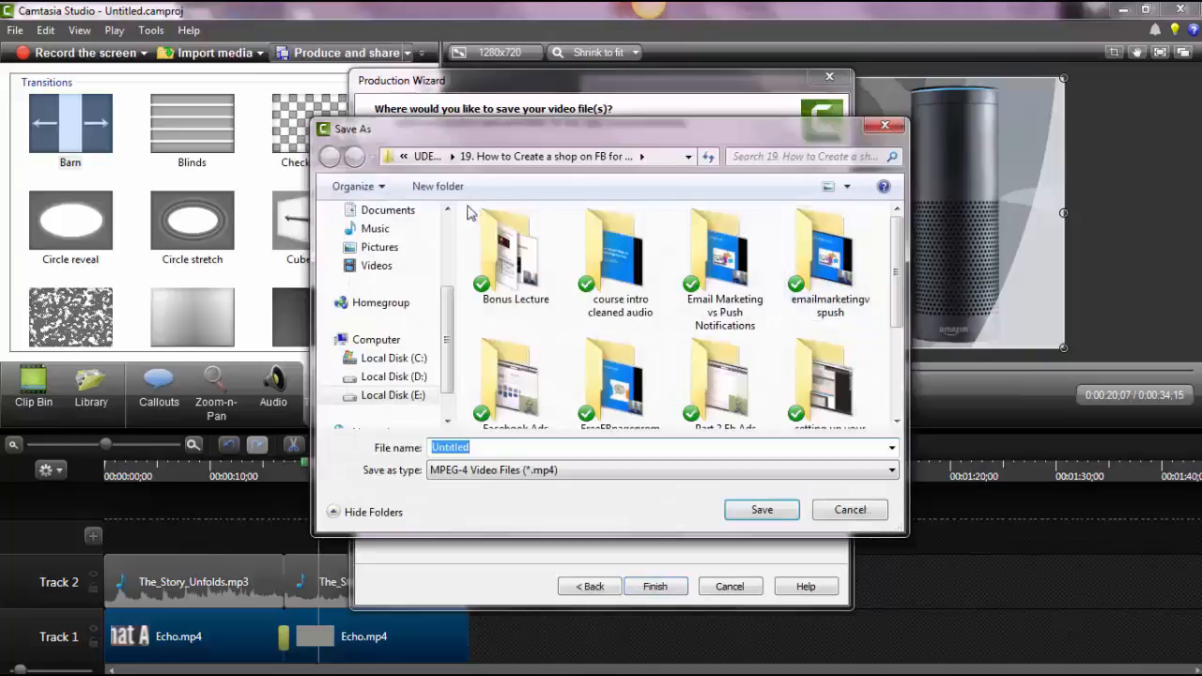
type("echo with sound")
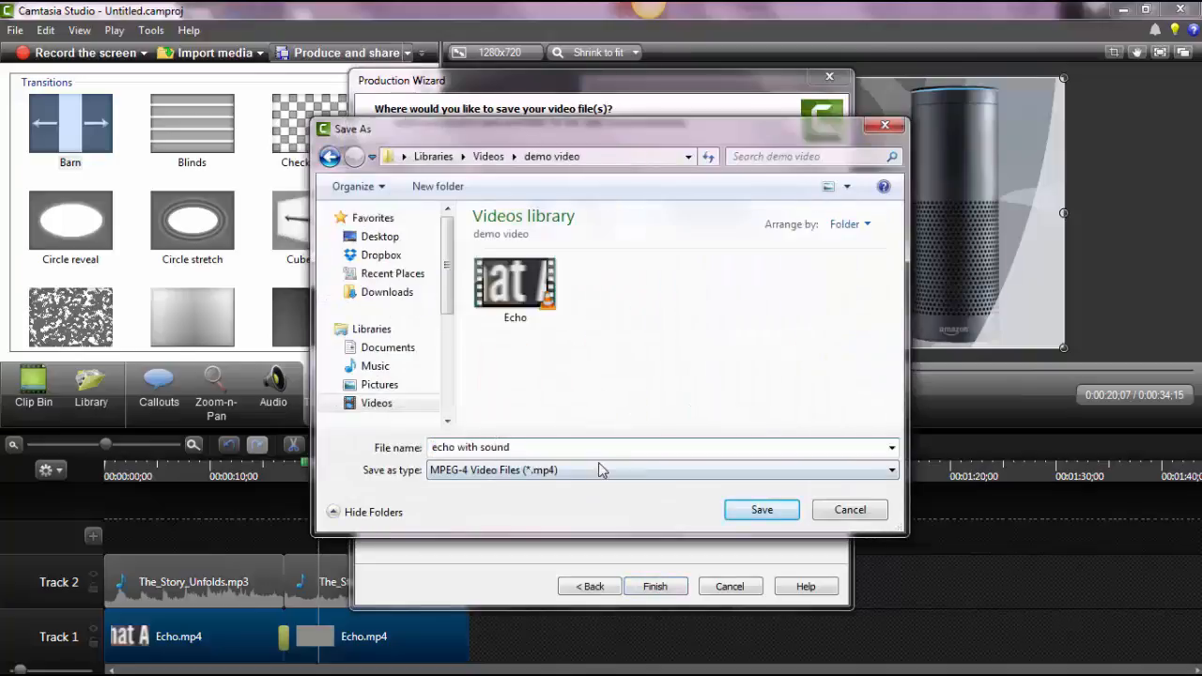
left_click(751, 514)
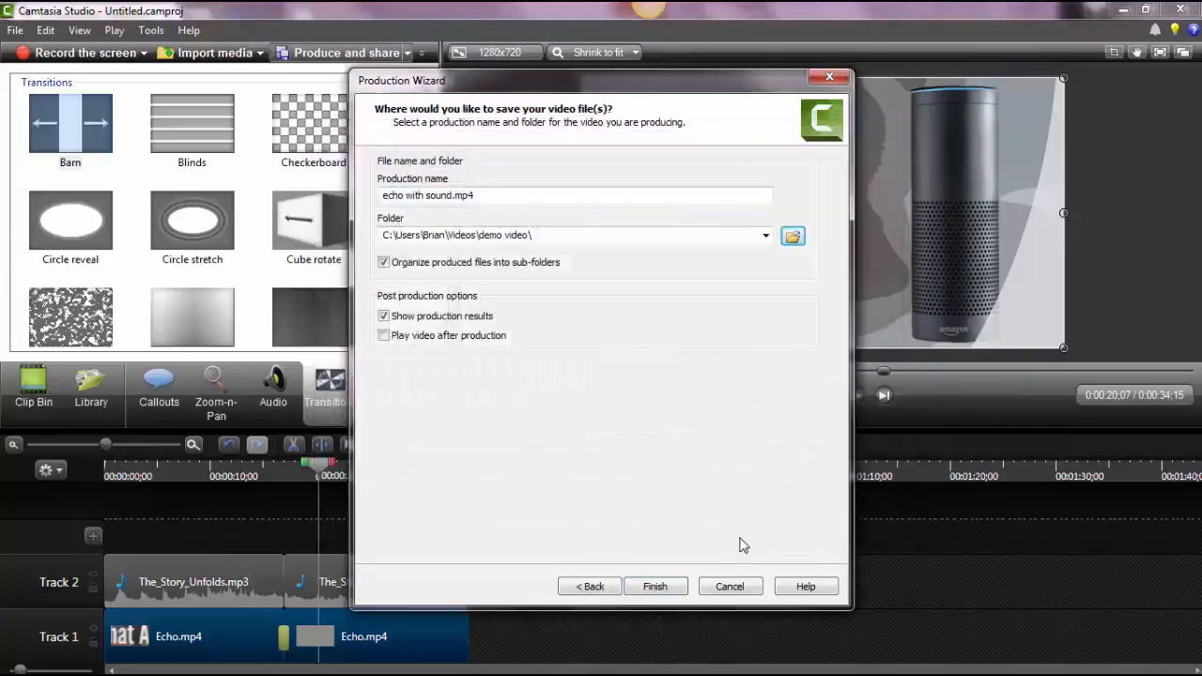
left_click(655, 587)
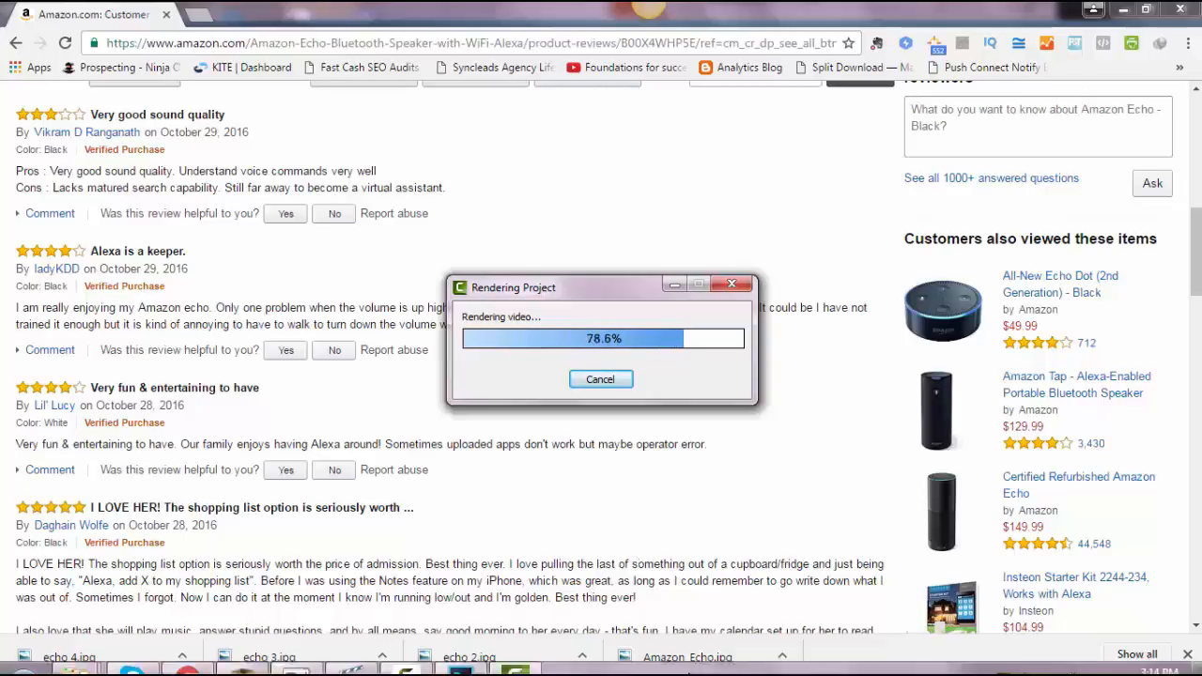
Open the production folder, play the rendered echo with sound video, and return to Camtasia's production results.
mouse_move(689, 672)
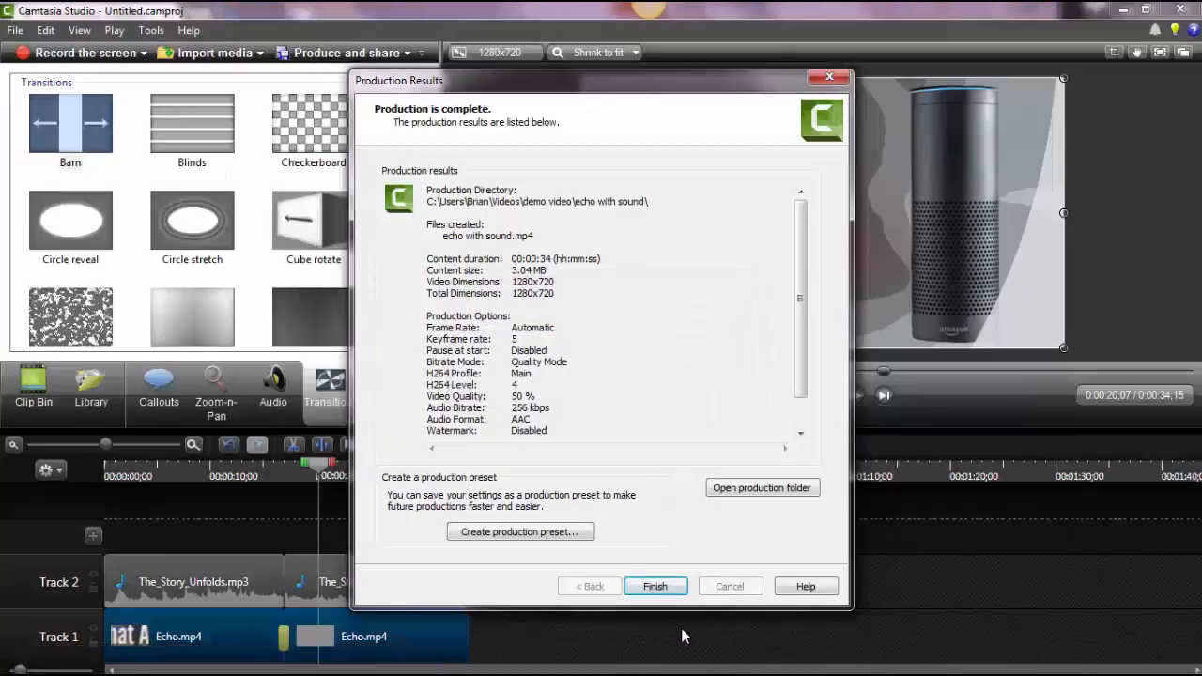
left_click(756, 487)
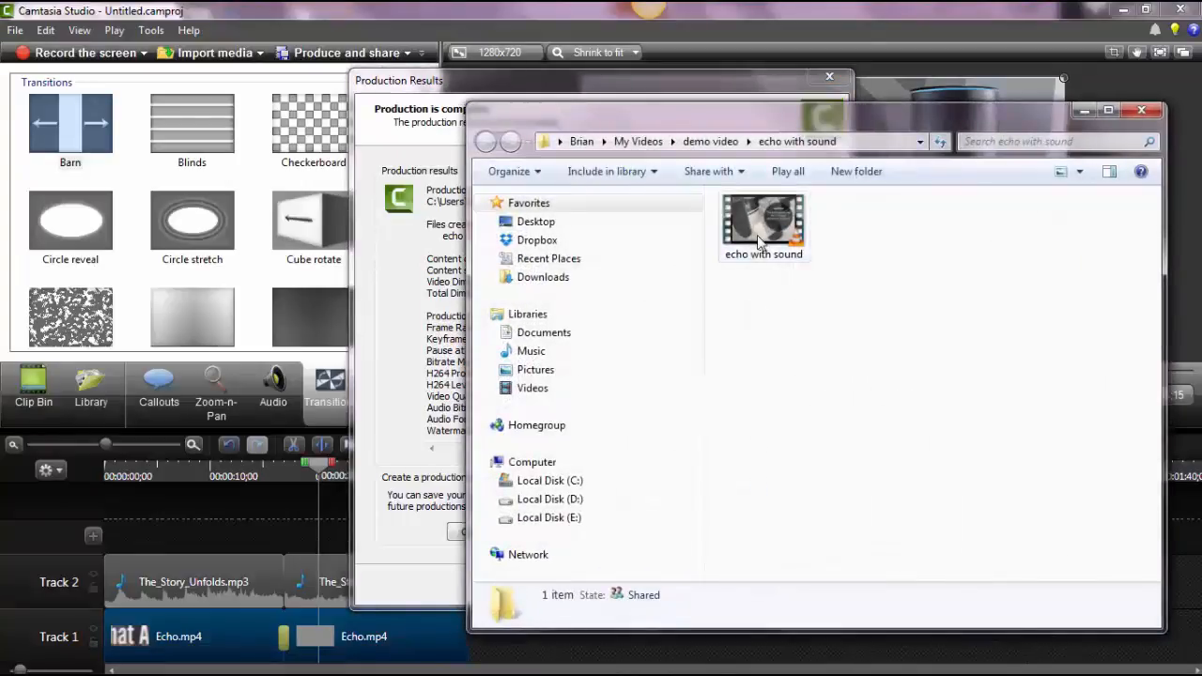
double_click(756, 234)
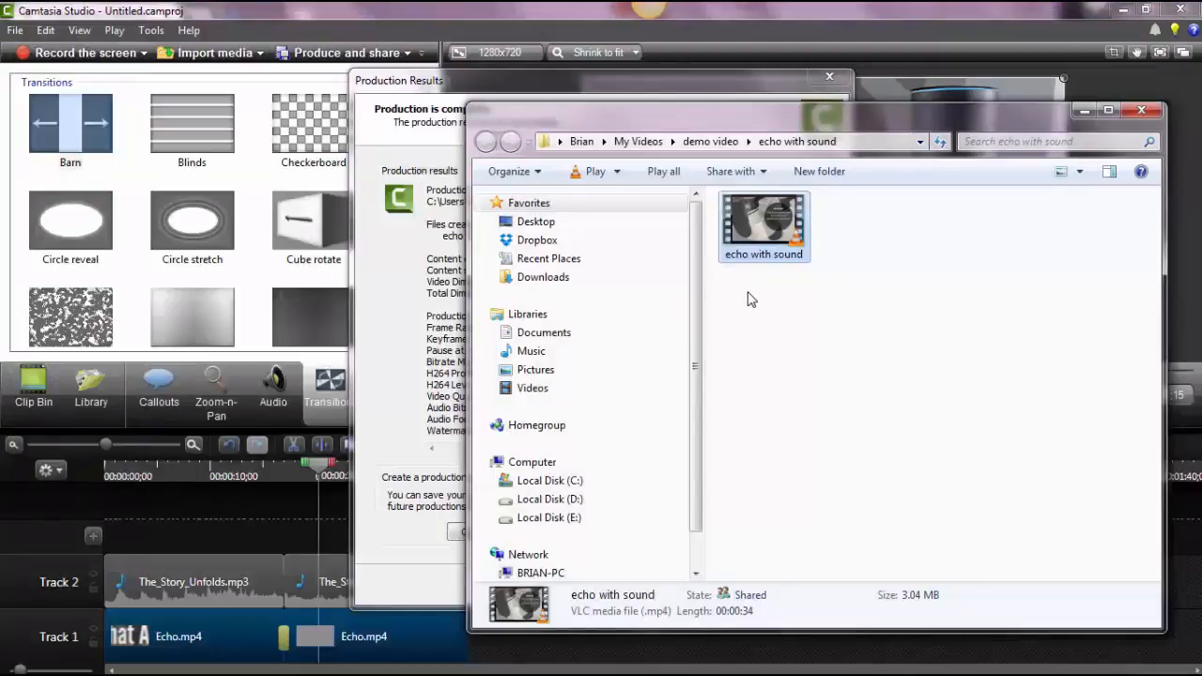
mouse_move(401, 662)
left_click(514, 662)
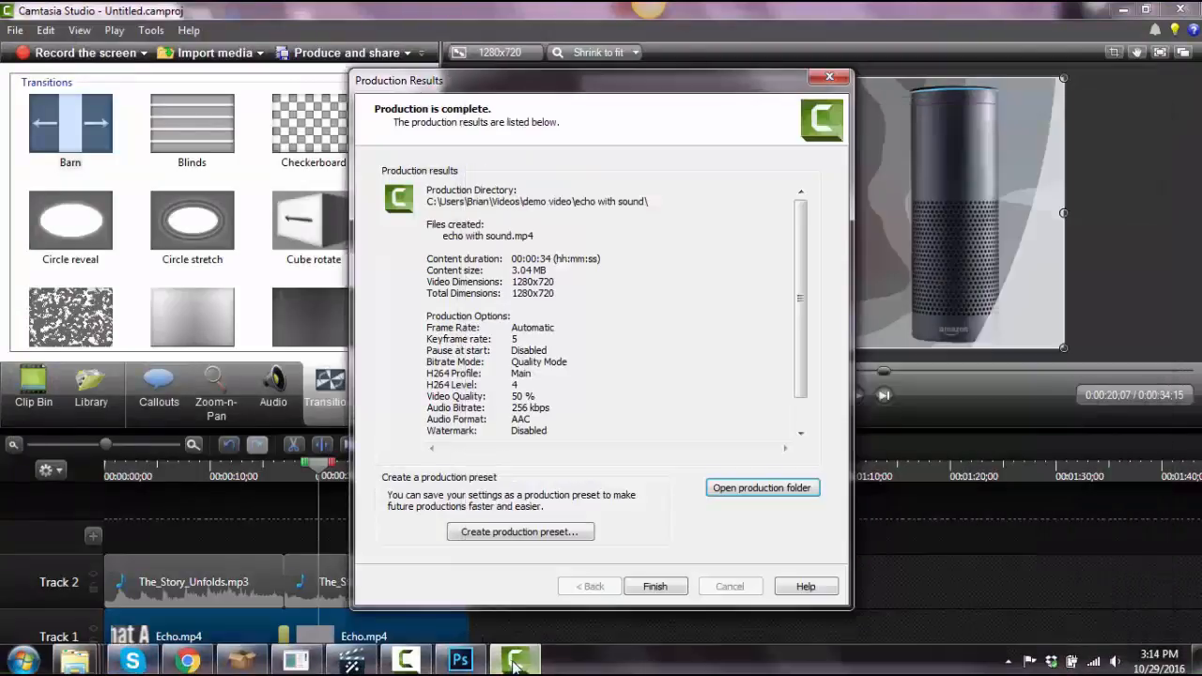